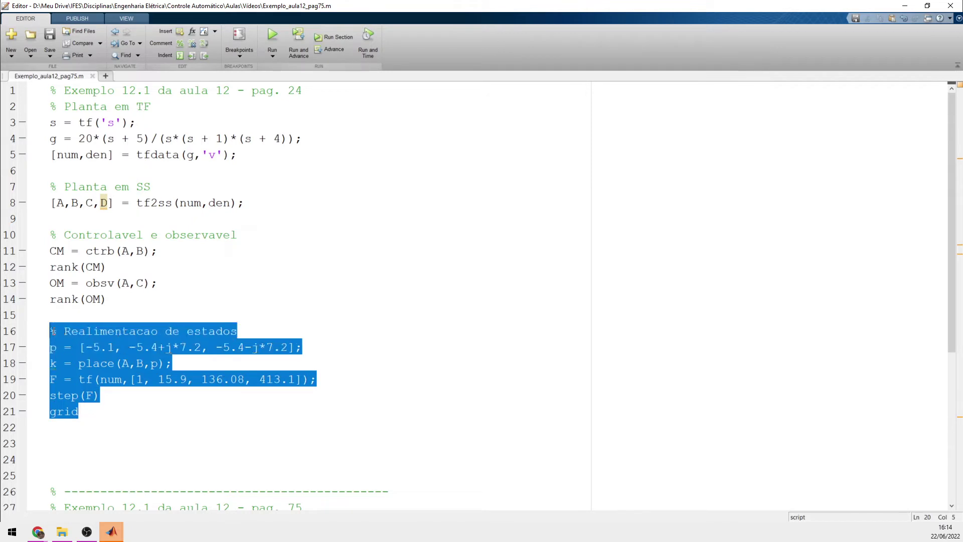
- Run the selected state-feedback code under "Realimentacao de estados" and enlarge the resulting step response figure
key("F9")
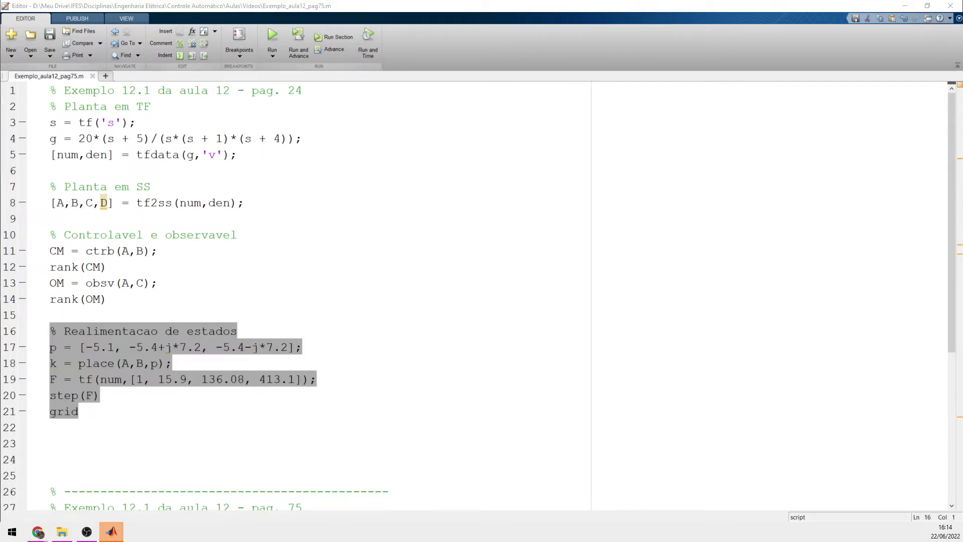
left_click_drag(477, 200, 315, 53)
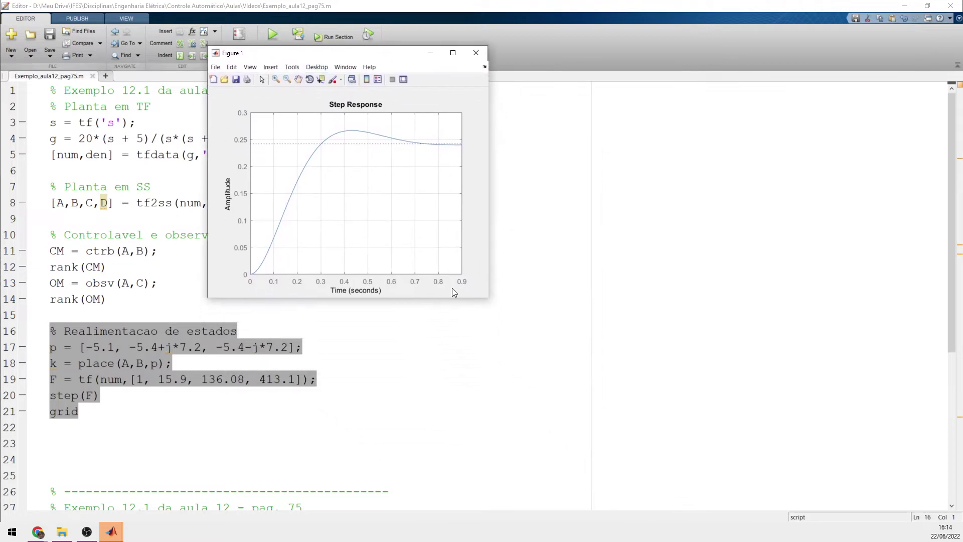
left_click_drag(488, 301, 702, 481)
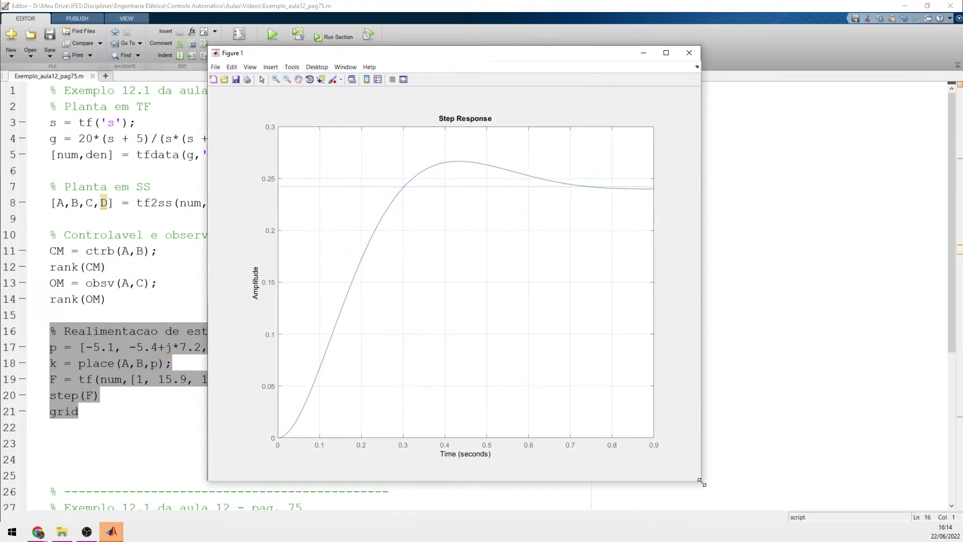
- Mark the peak response and settling time on the step response plot and display the data label of each marker
right_click(465, 185)
mouse_move(489, 199)
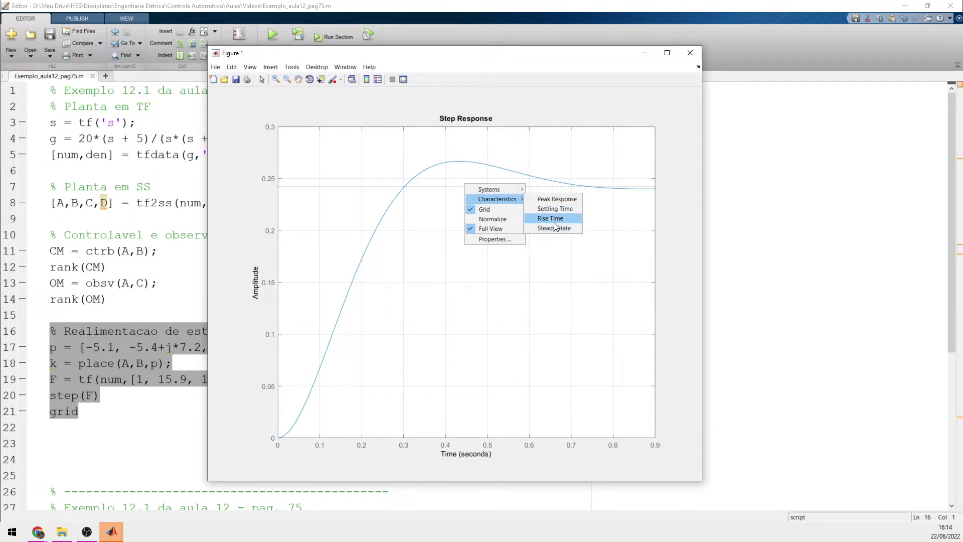
left_click(556, 199)
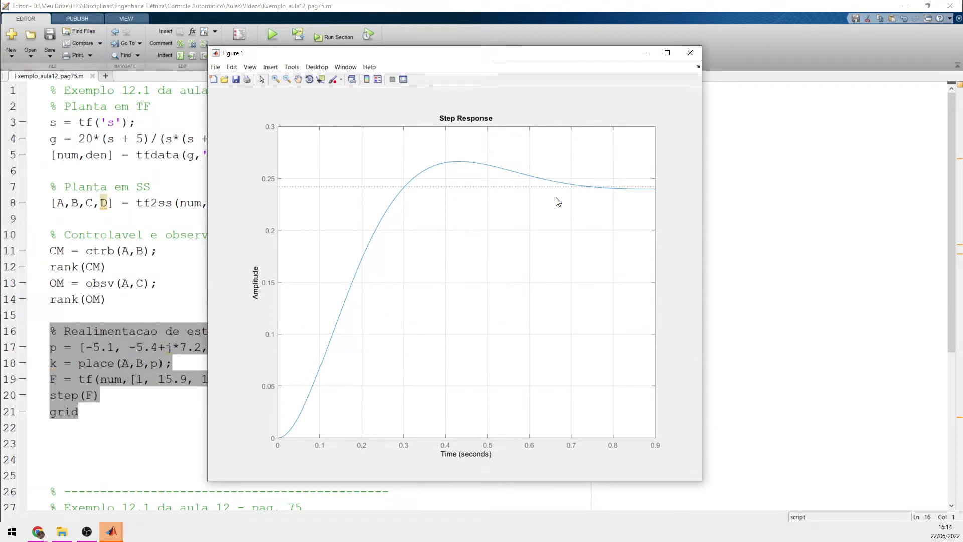
right_click(536, 228)
mouse_move(569, 243)
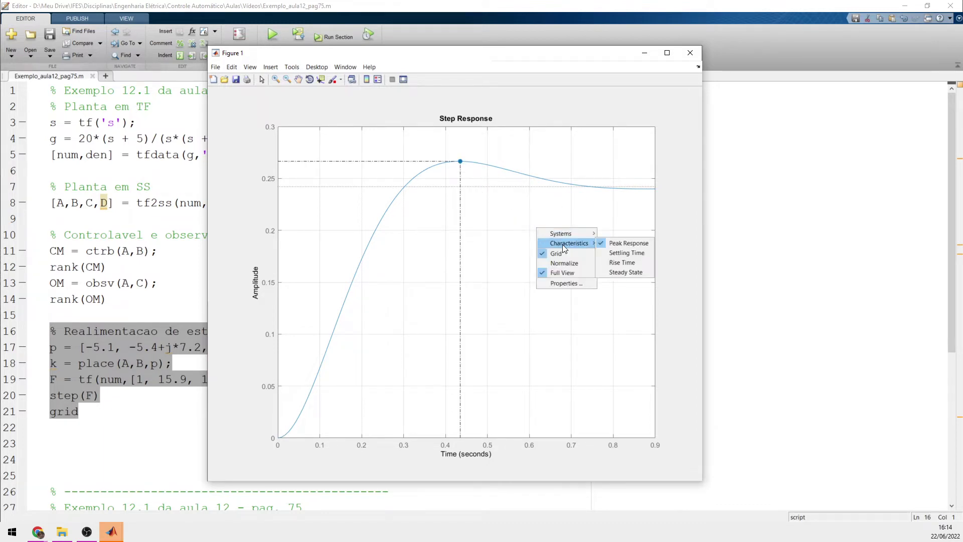
left_click(627, 253)
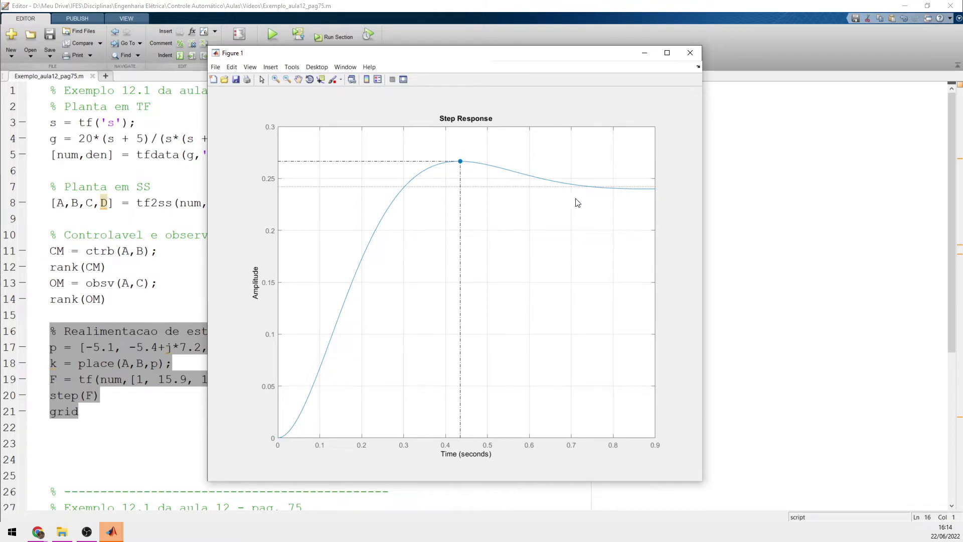
left_click(556, 181)
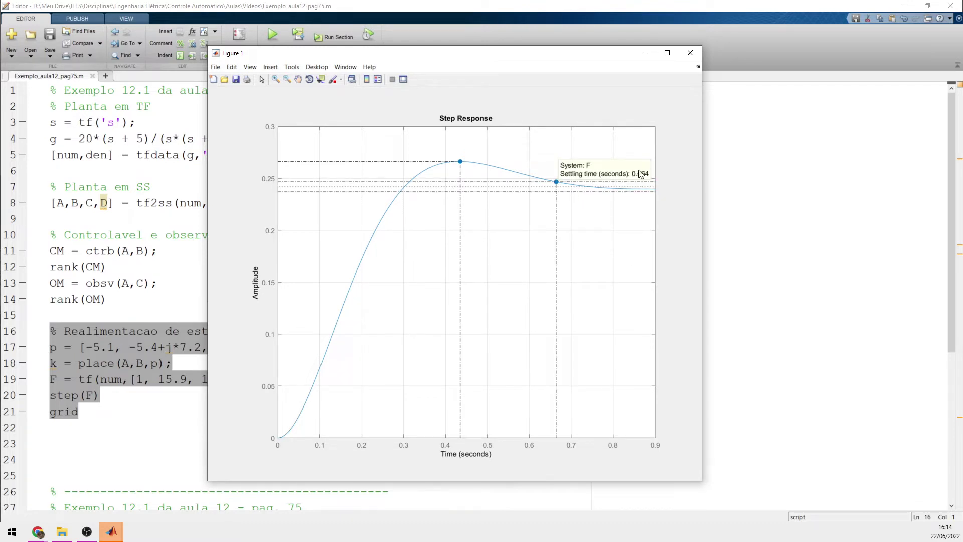
left_click(460, 162)
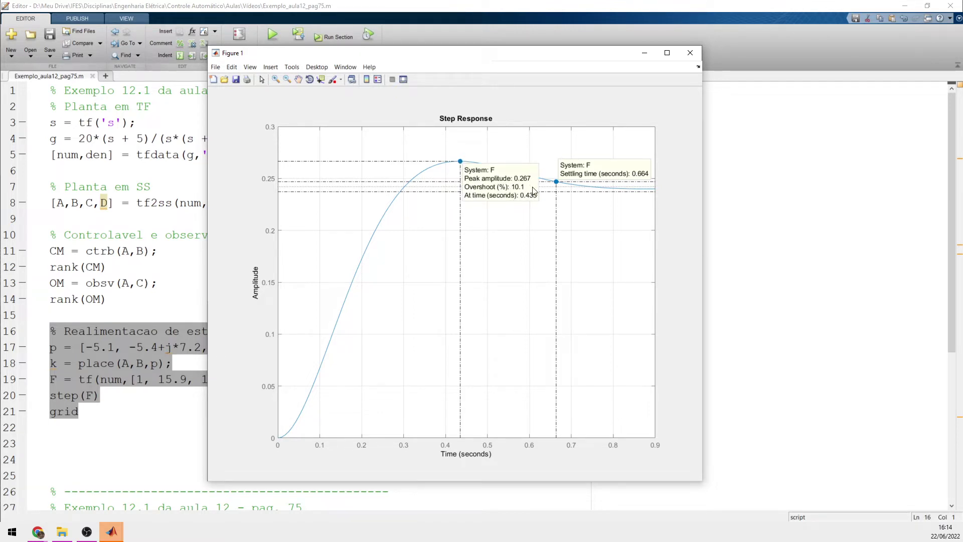
- Highlight the -5.1 pole in vector p of the script, and move the figure's peak response label above the curve
left_click(100, 235)
left_click_drag(115, 346, 86, 347)
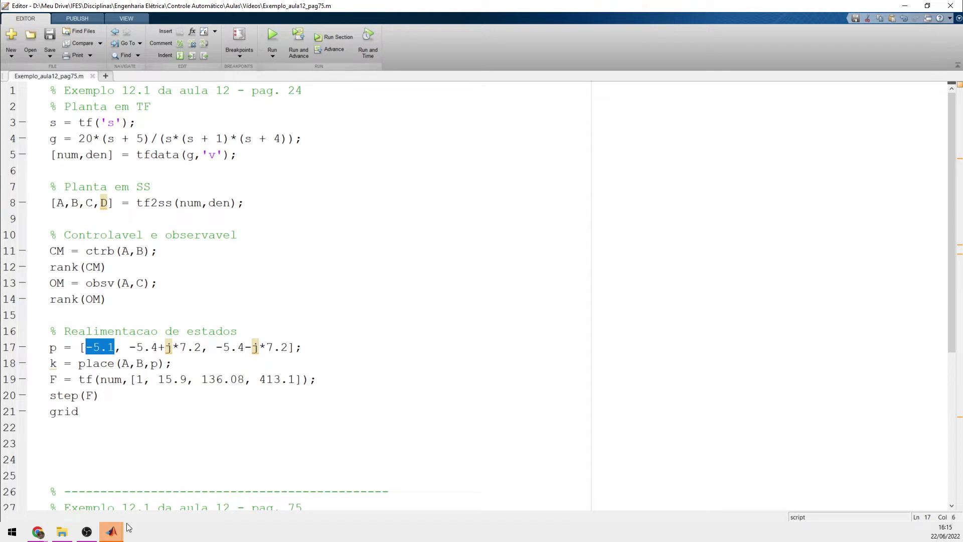
mouse_move(111, 531)
left_click(369, 475)
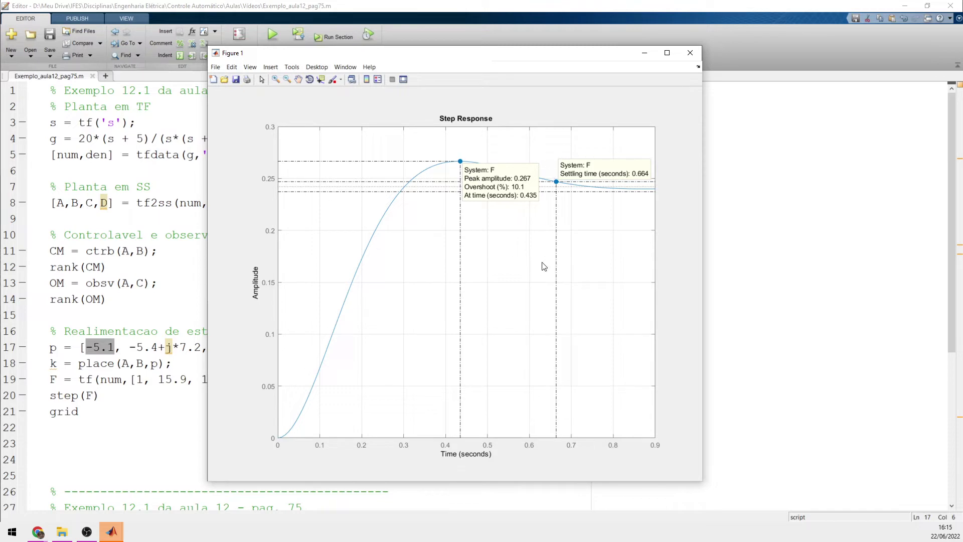
left_click_drag(527, 189, 535, 174)
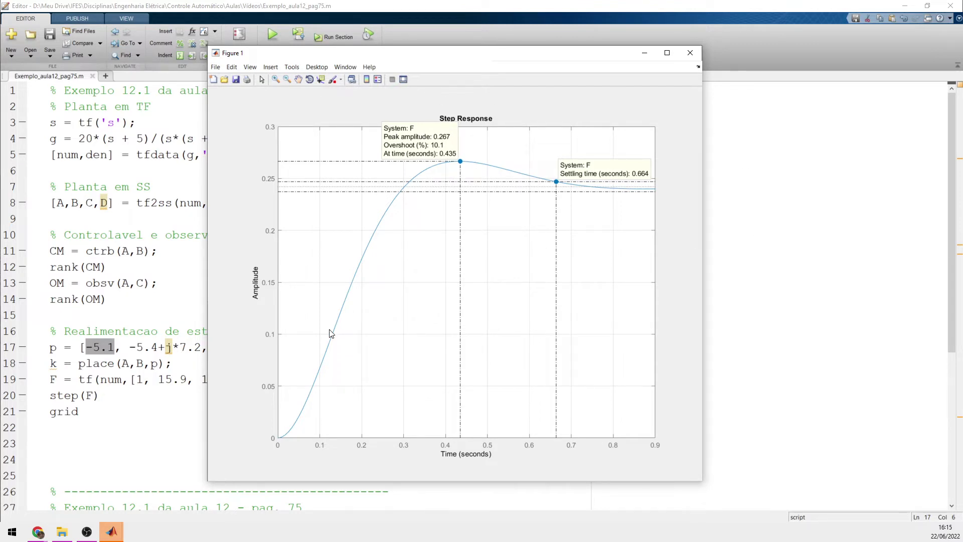
- Examine the pole vector p and the place(A,B,p) line in the script alongside the step response figure
left_click(82, 359)
left_click_drag(172, 360, 57, 362)
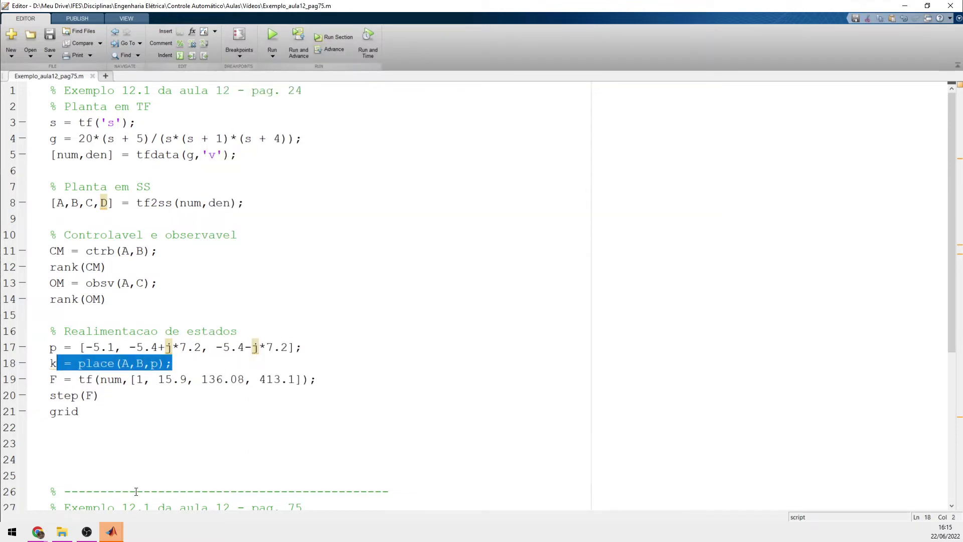
left_click(111, 531)
left_click(366, 504)
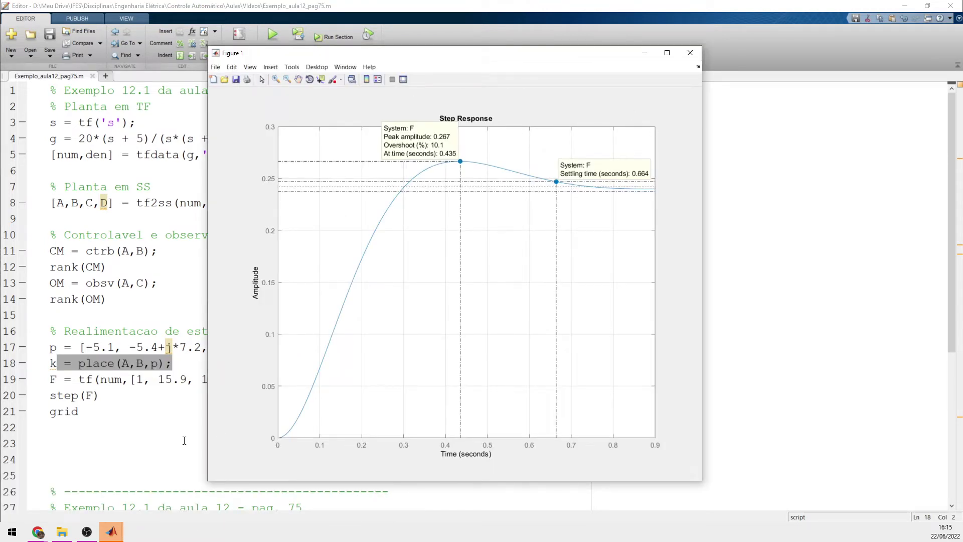
left_click(184, 367)
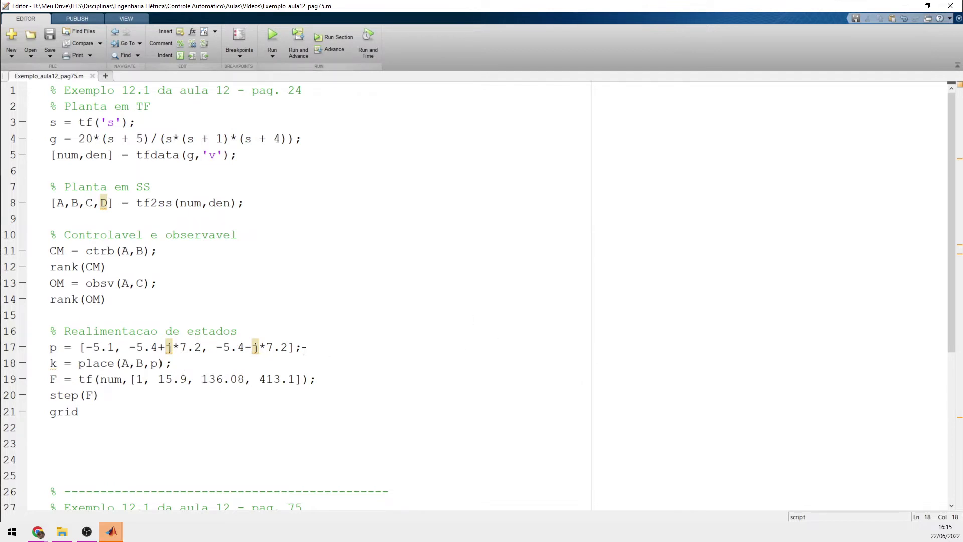
left_click_drag(301, 347, 51, 348)
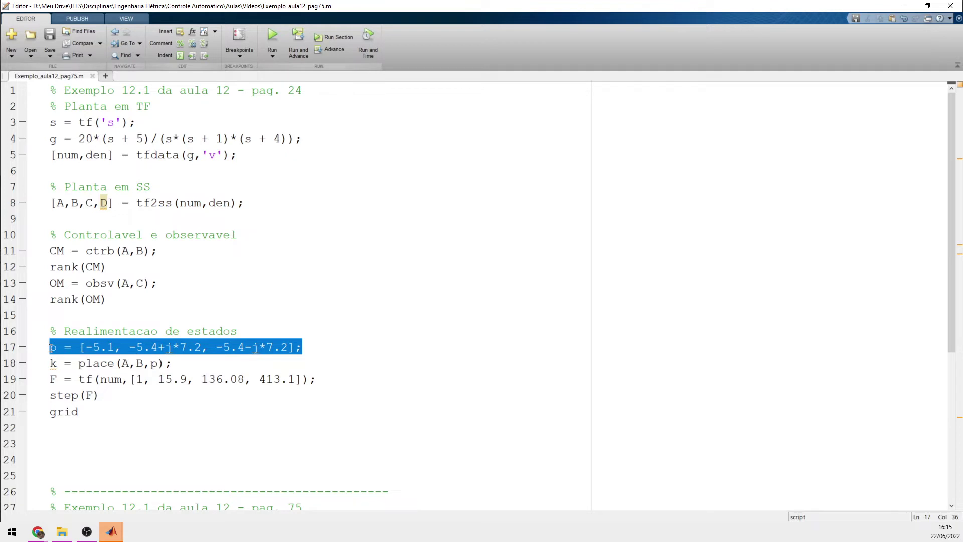
left_click(70, 347)
left_click_drag(301, 347, 50, 347)
left_click(100, 363)
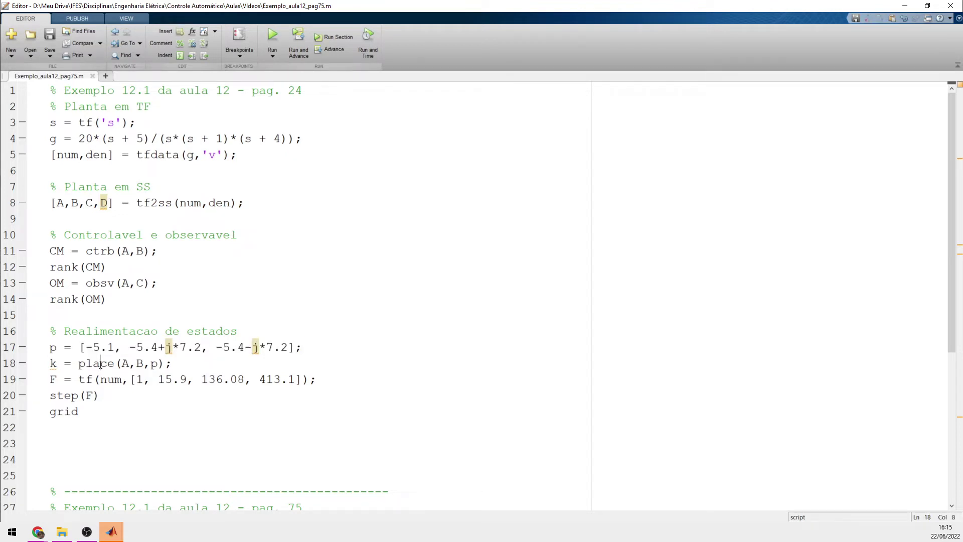
- Launch the root locus design tool by running rltool in the MATLAB Command Window
mouse_move(111, 531)
left_click(53, 471)
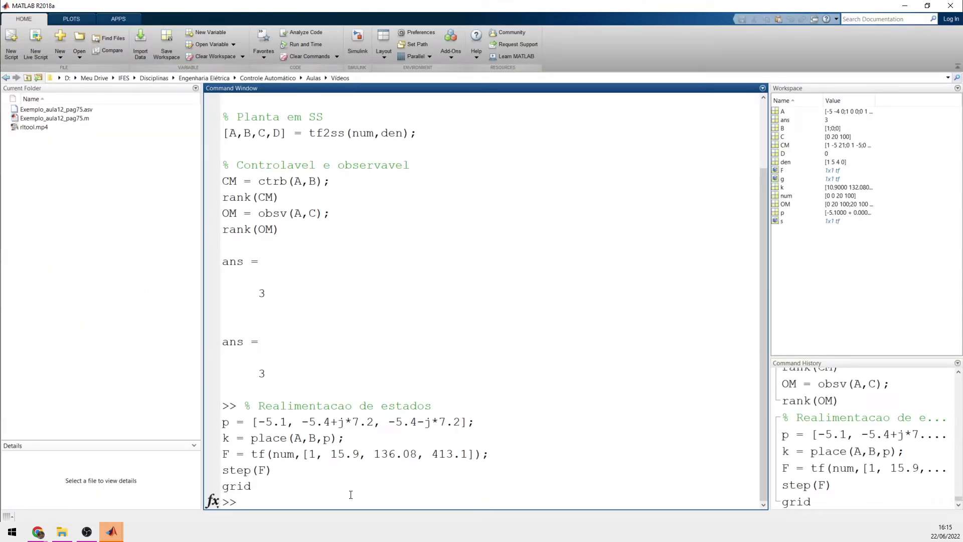
type("rlotool")
key("BackSpace")
key("BackSpace")
key("BackSpace")
key("BackSpace")
key("BackSpace")
type("tool")
key("Return")
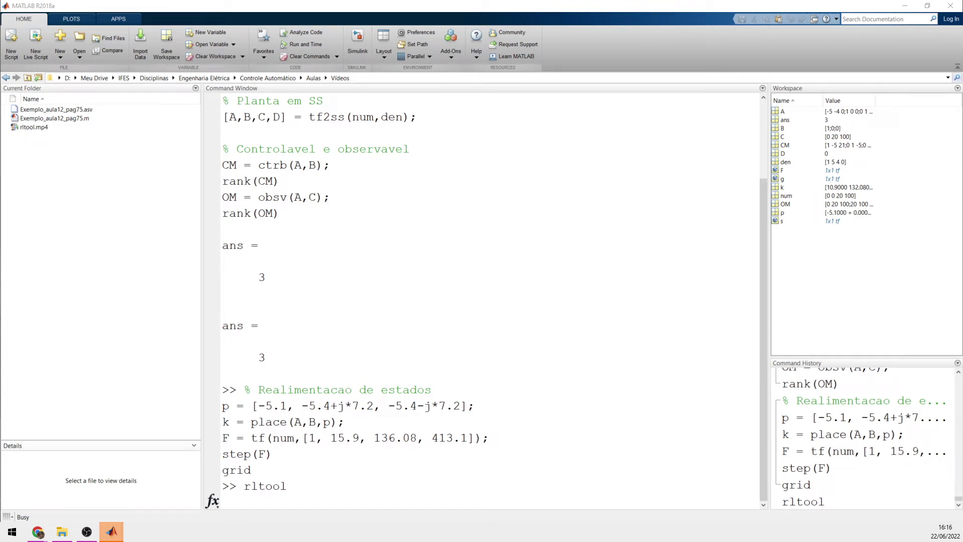
- Maximize the Control System Designer, place the step response beside the root locus editor, and narrow the Data Browser
left_click_drag(675, 173, 373, 16)
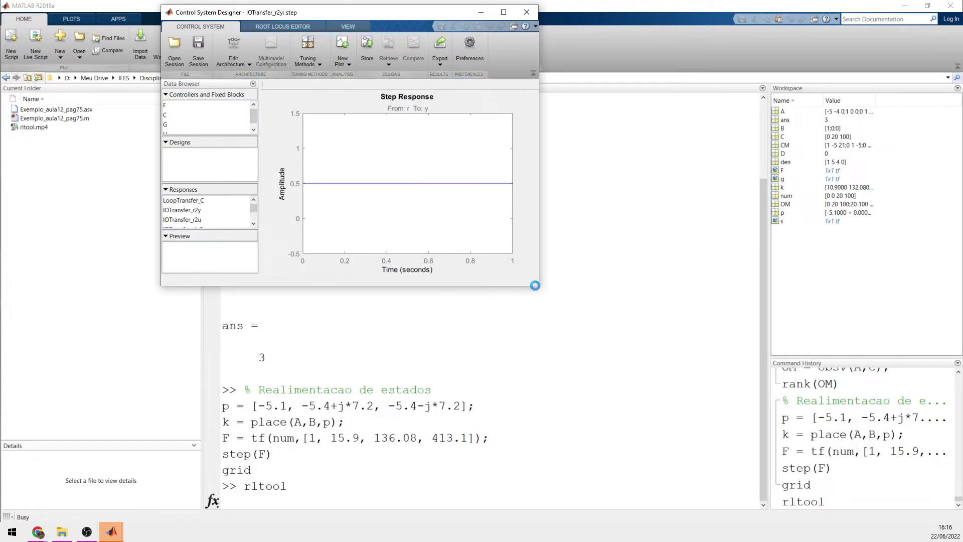
left_click_drag(536, 285, 934, 510)
left_click(899, 12)
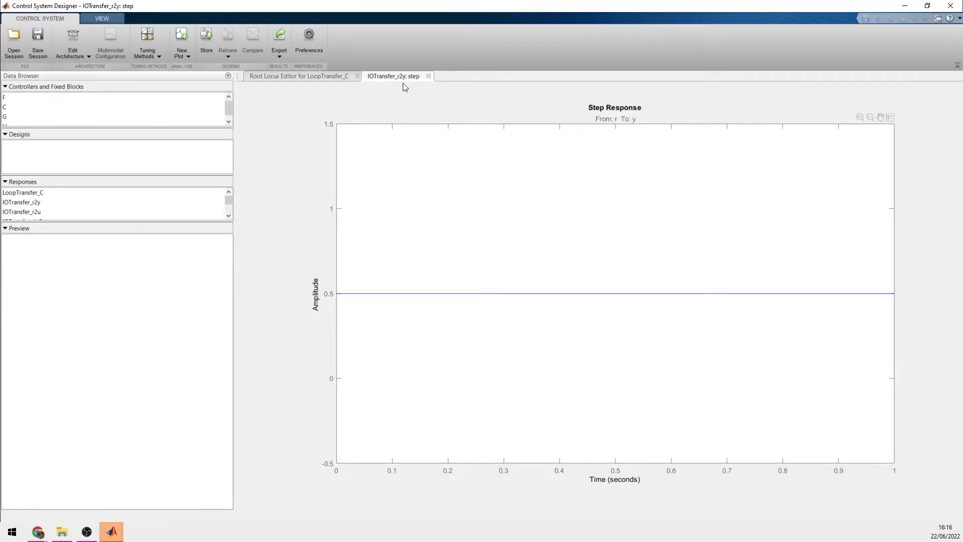
left_click_drag(396, 76, 683, 273)
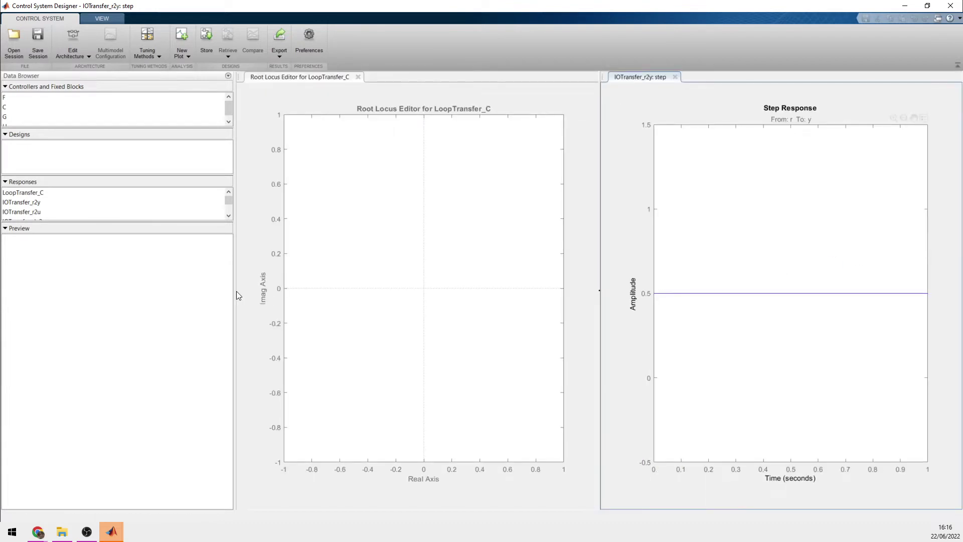
left_click_drag(235, 290, 113, 292)
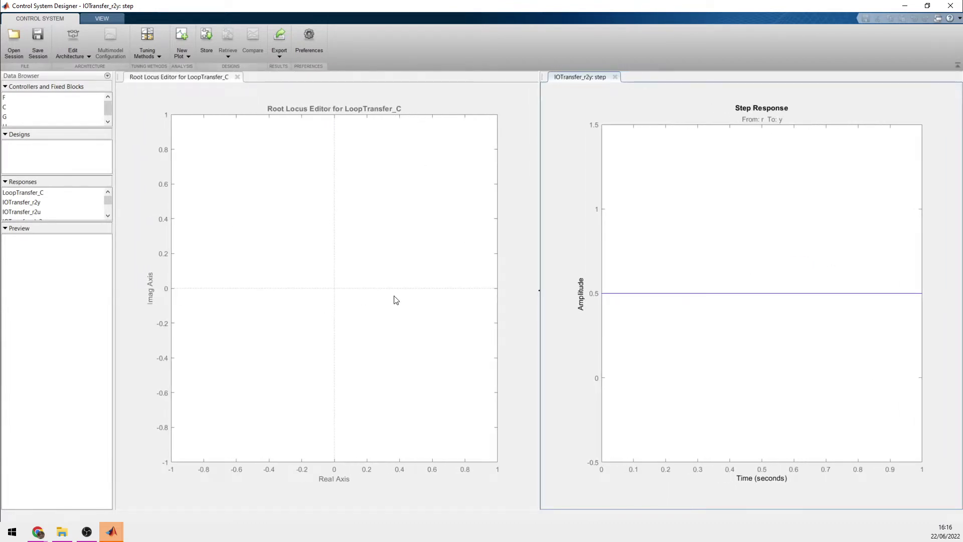
left_click(331, 241)
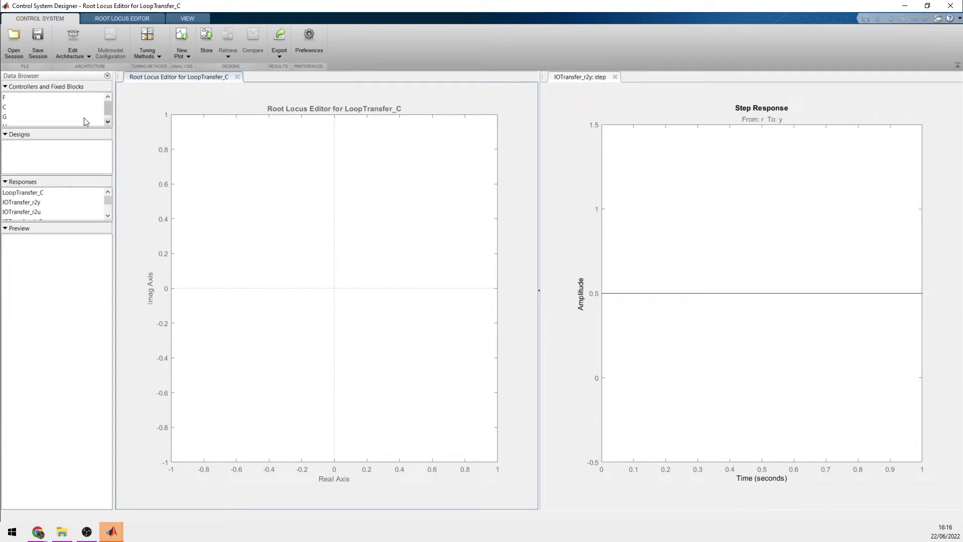
- Edit the control architecture so that the feedback block H has the value 0
left_click(70, 40)
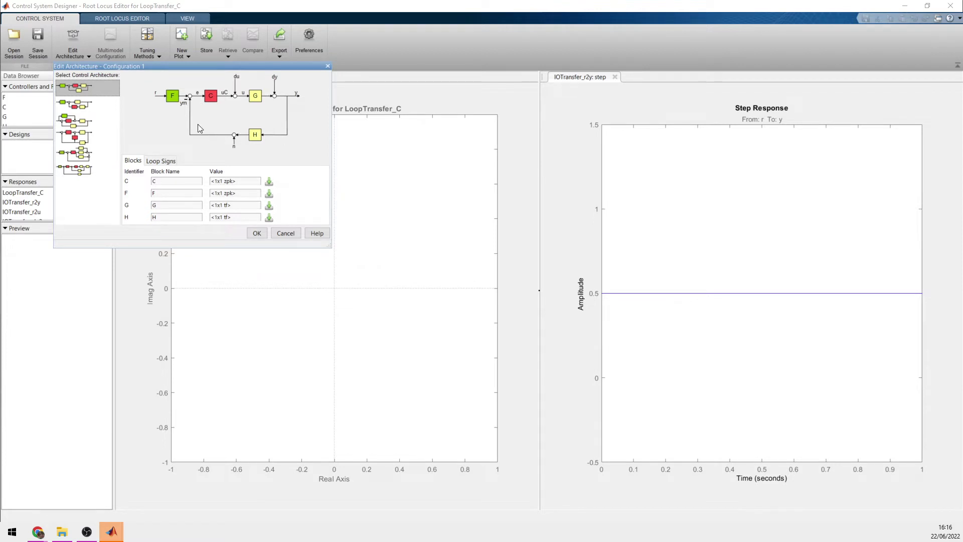
double_click(229, 218)
type("0")
left_click(265, 234)
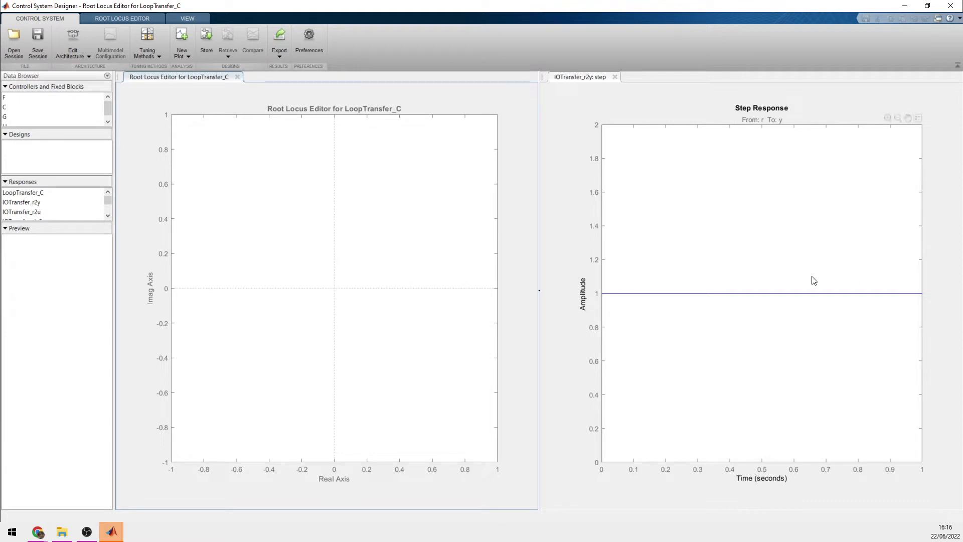
- Open compensator C in an enlarged Compensator Editor, add a real zero, and select the new zero for editing
left_click(14, 108)
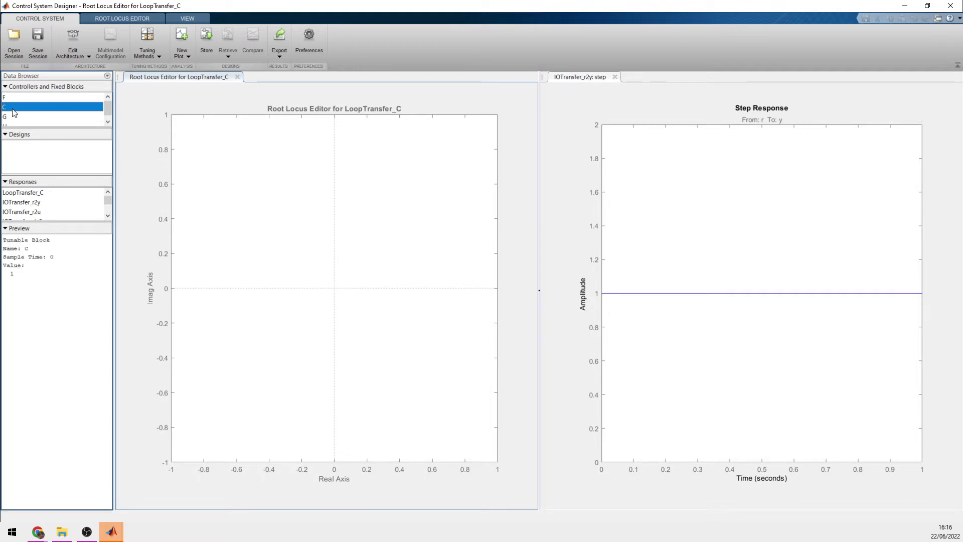
left_click(126, 200)
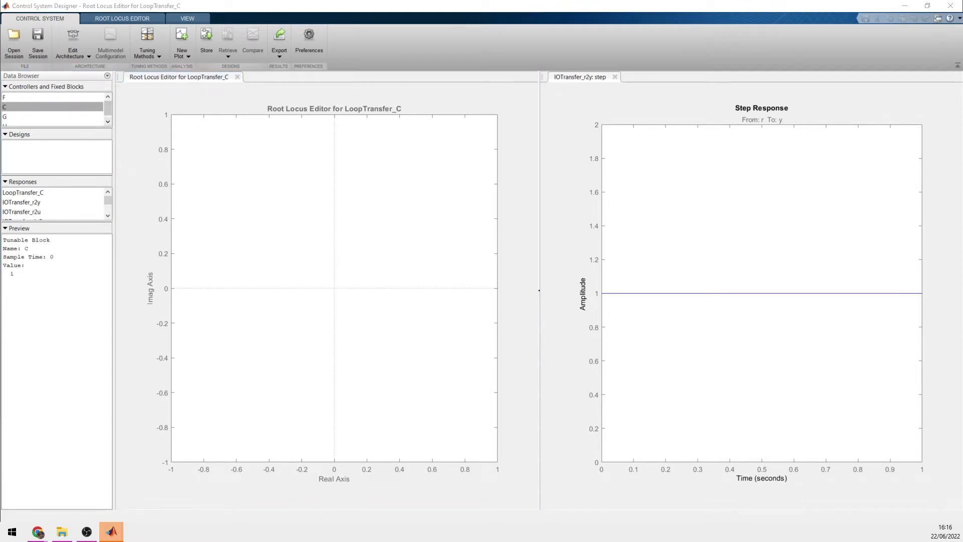
left_click_drag(521, 288, 599, 394)
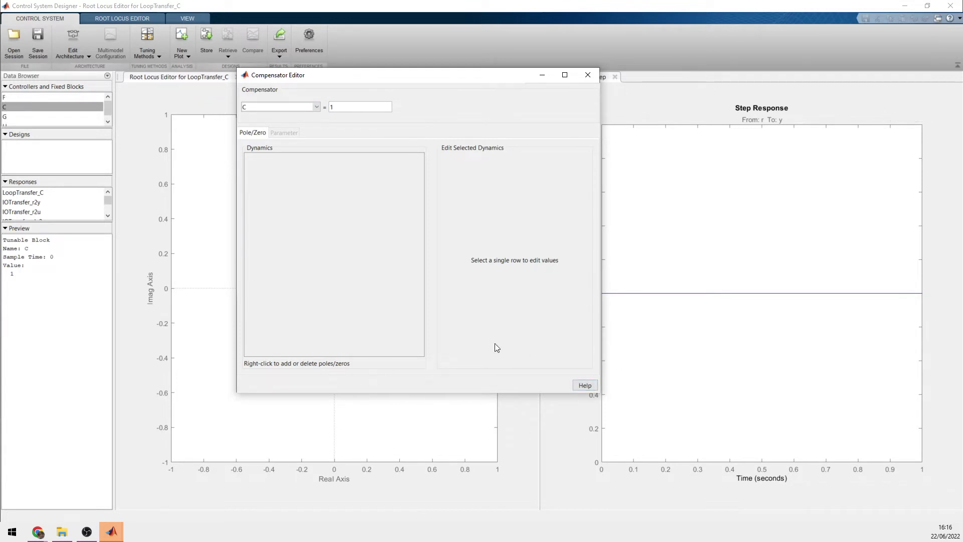
right_click(329, 171)
mouse_move(341, 177)
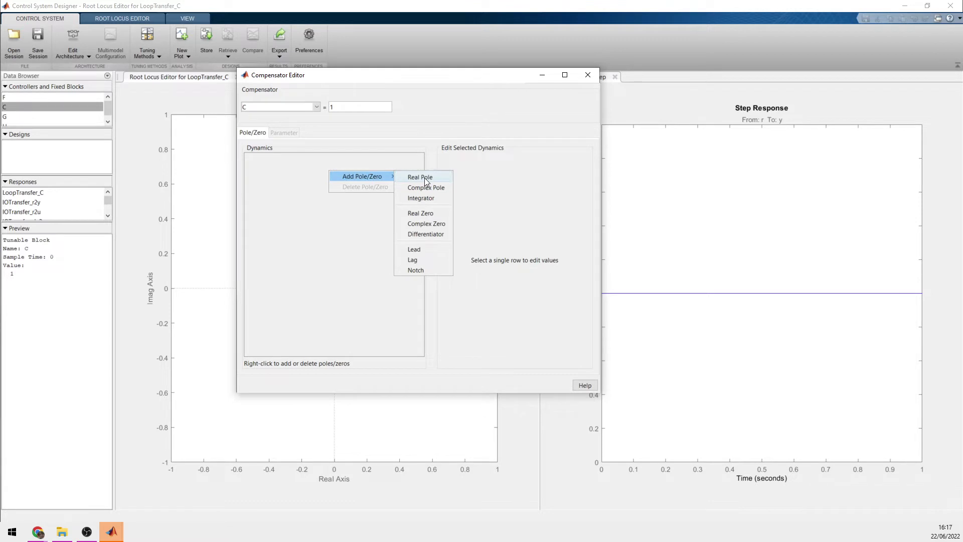
left_click(432, 213)
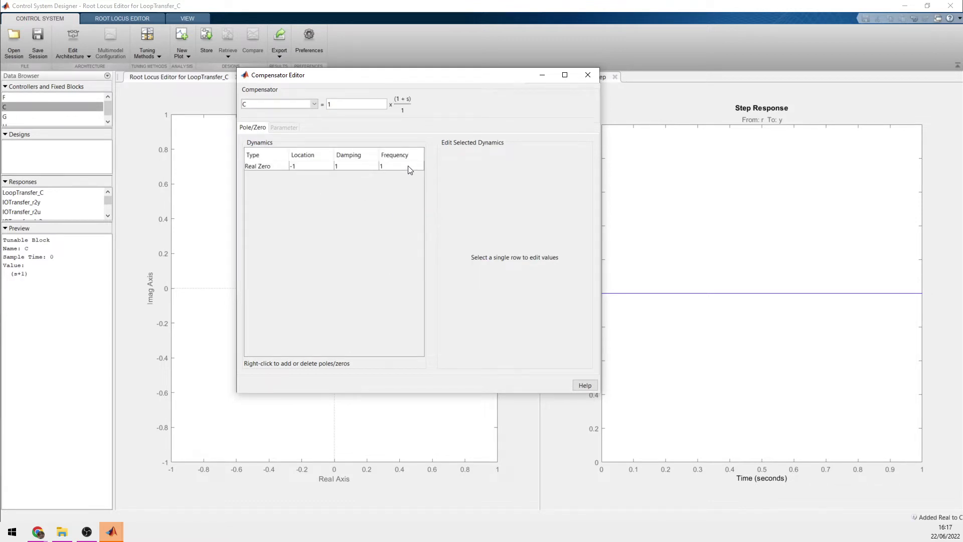
left_click(410, 170)
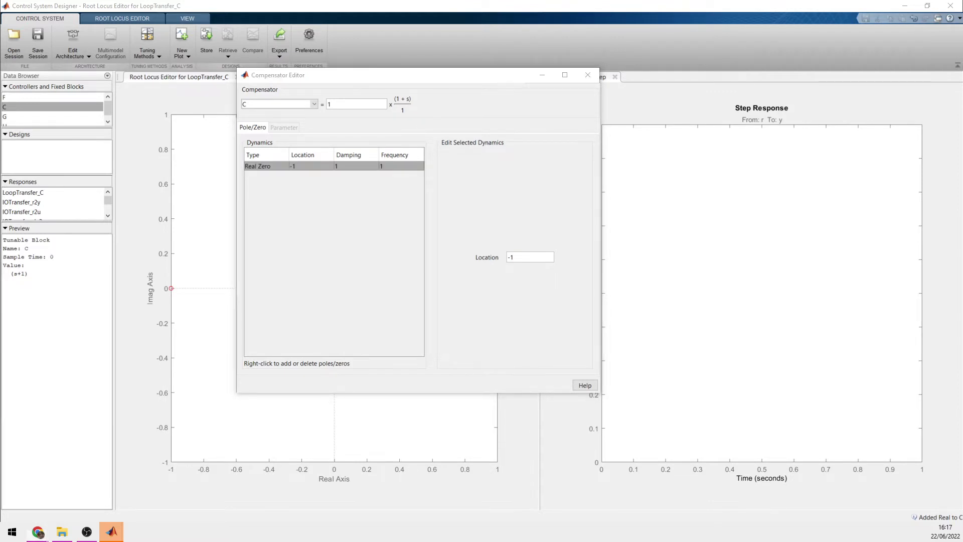
- Switch to the Google Slides lecture in Chrome, check the plant G(s) on slide 24, and return to the Compensator Editor
left_click(37, 532)
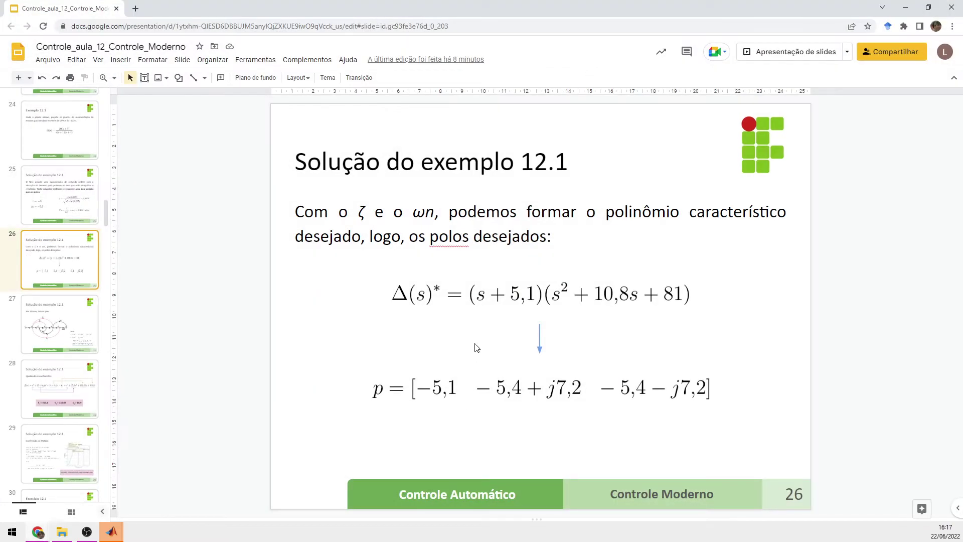
left_click(60, 139)
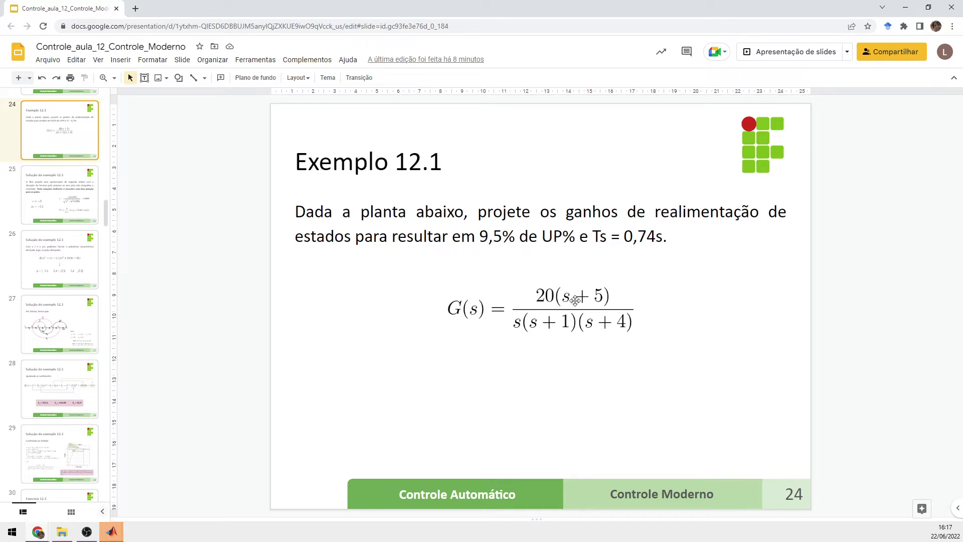
left_click(905, 7)
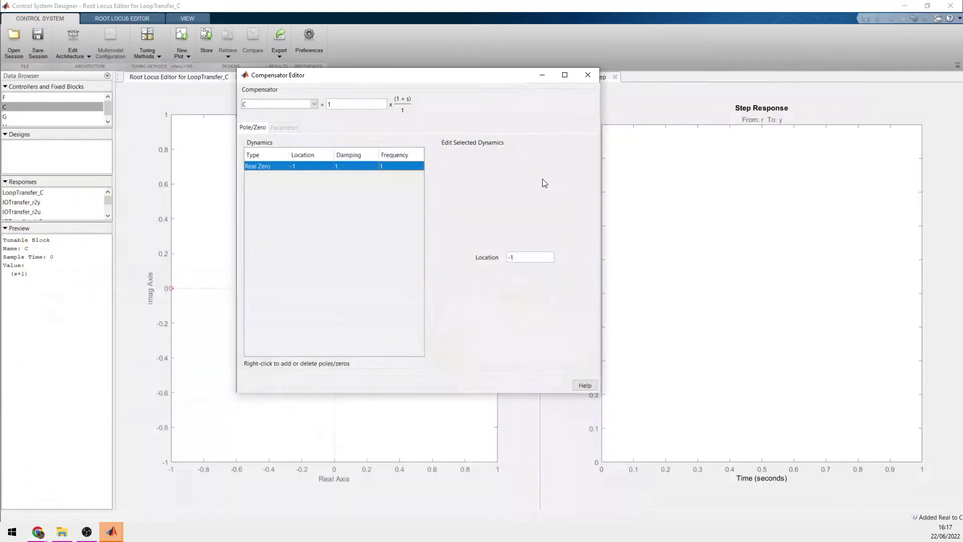
- Set the real zero of compensator C to location -5 and move the Compensator Editor aside from the step response
left_click(350, 104)
left_click(413, 165)
left_click(532, 258)
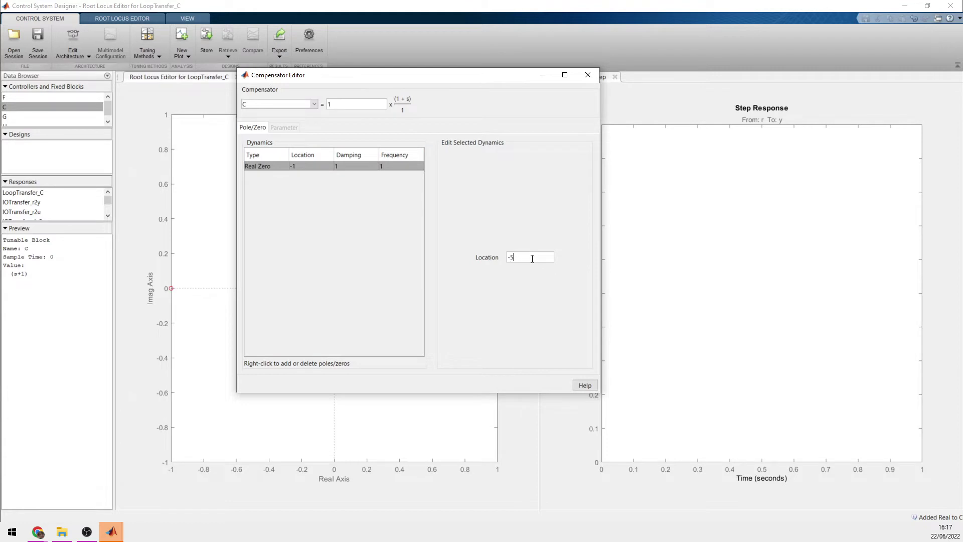
key("Return")
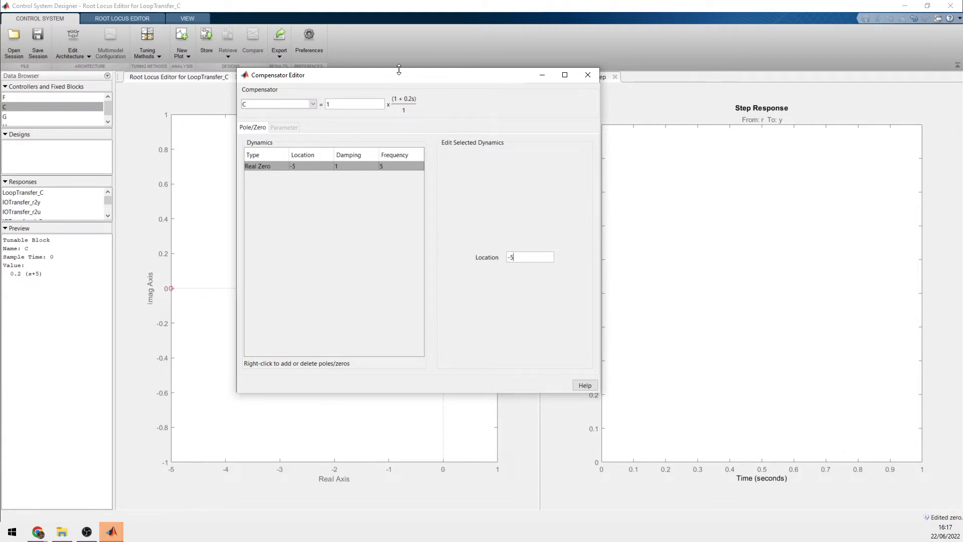
left_click_drag(413, 77, 340, 103)
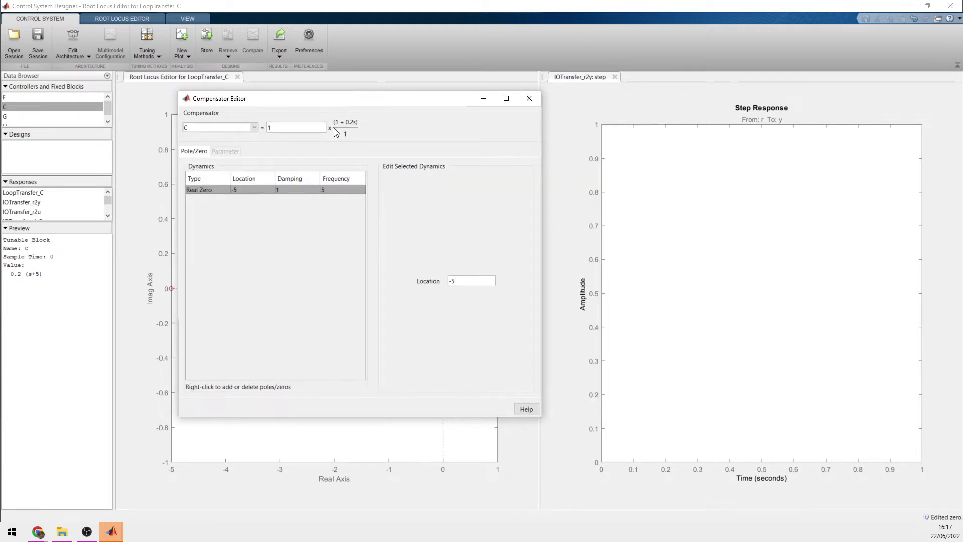
- Add a real pole to compensator C and set its location to -5.1
right_click(296, 227)
mouse_move(321, 231)
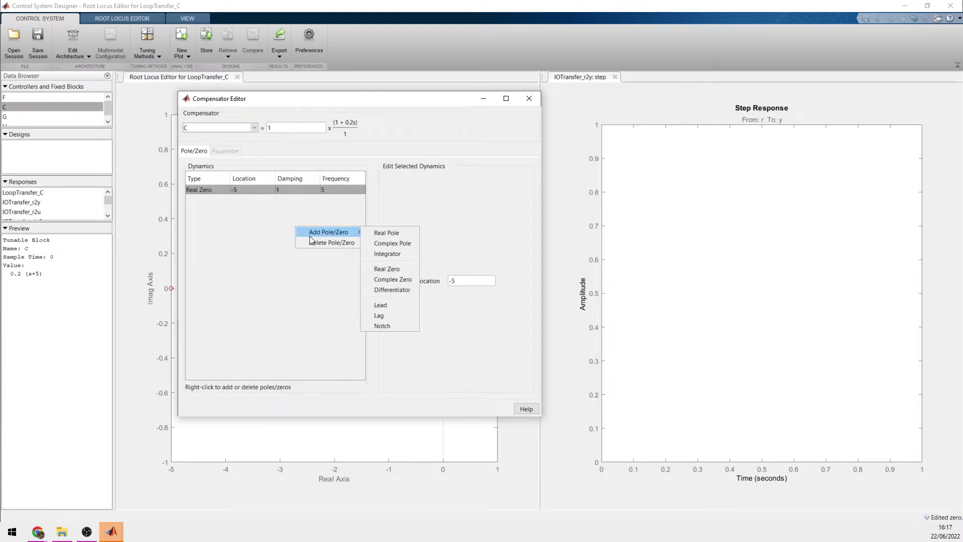
left_click(384, 233)
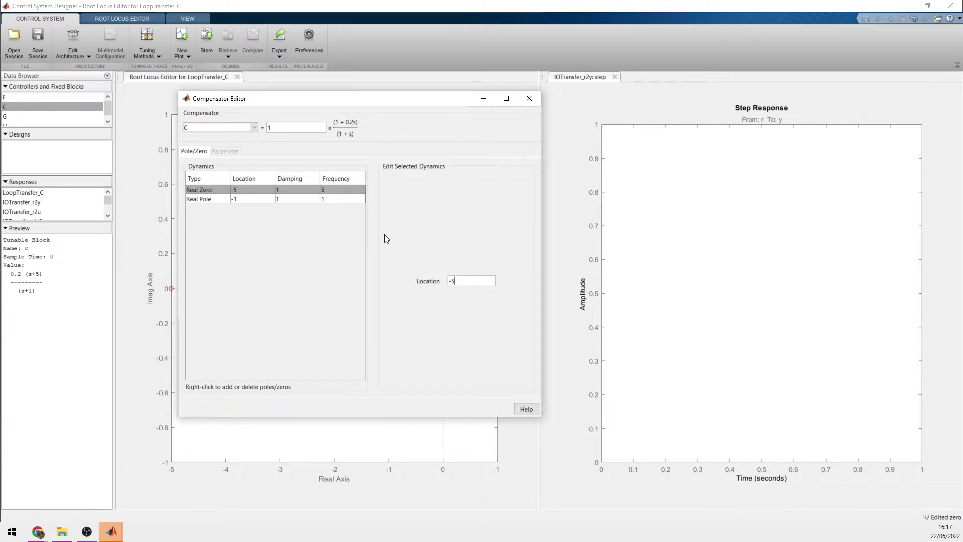
left_click(283, 198)
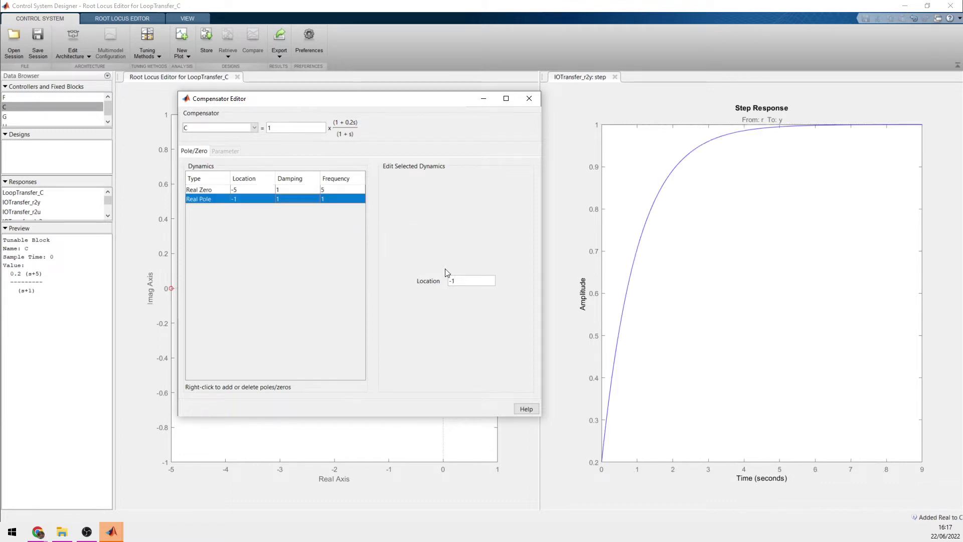
left_click(486, 281)
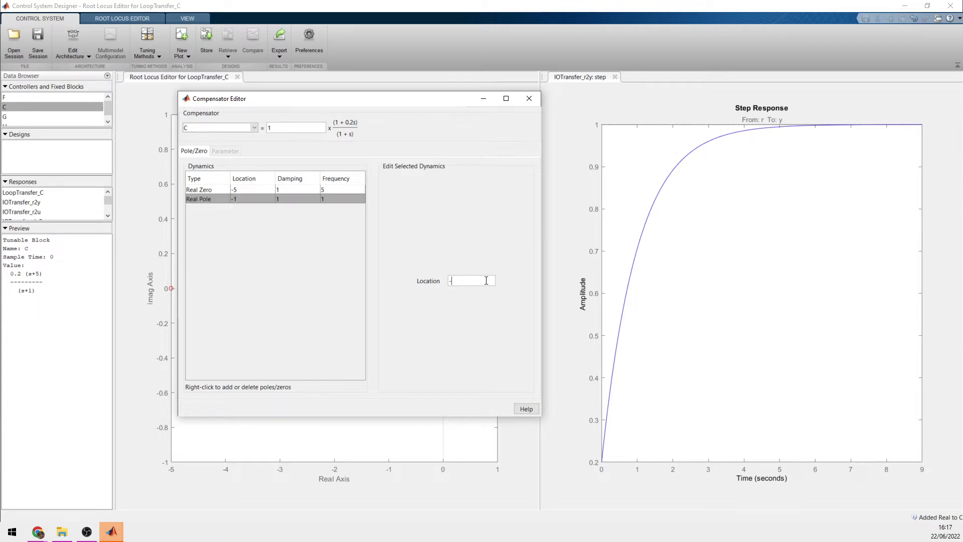
key("Return")
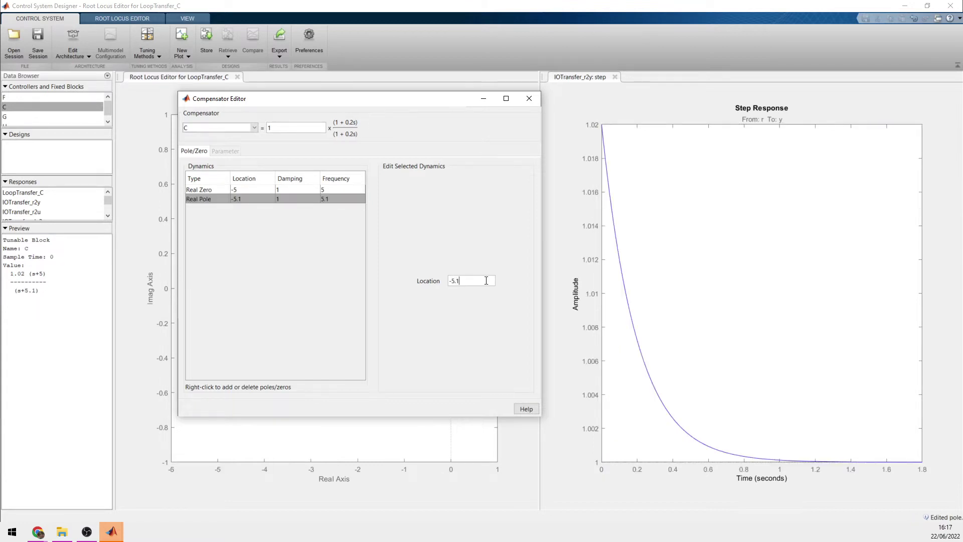
- Add a complex pole pair to compensator C and select it for editing
right_click(265, 223)
mouse_move(281, 232)
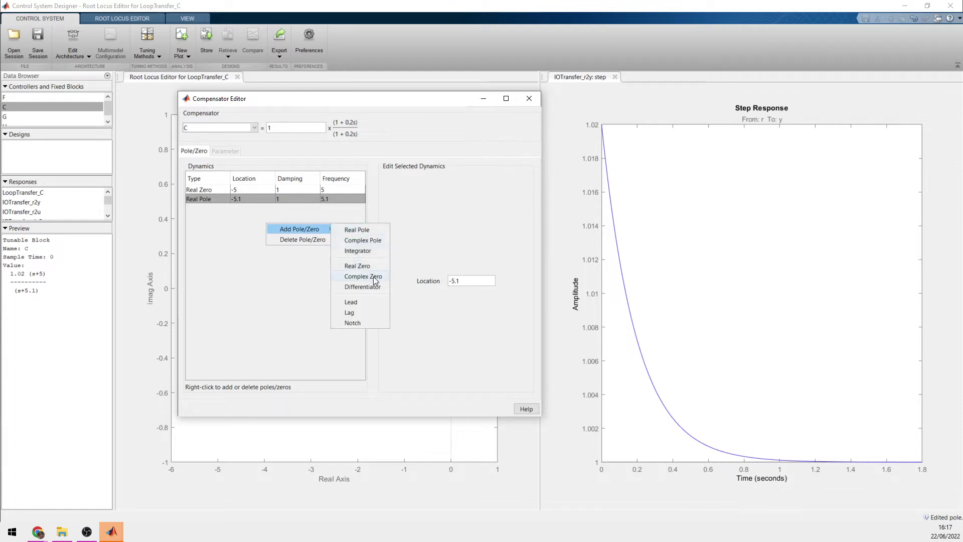
left_click(363, 240)
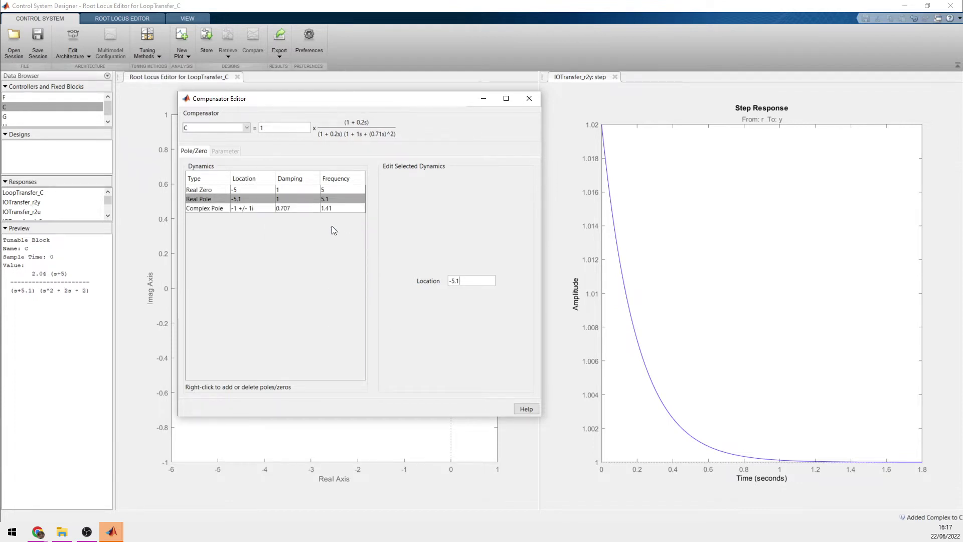
left_click(303, 211)
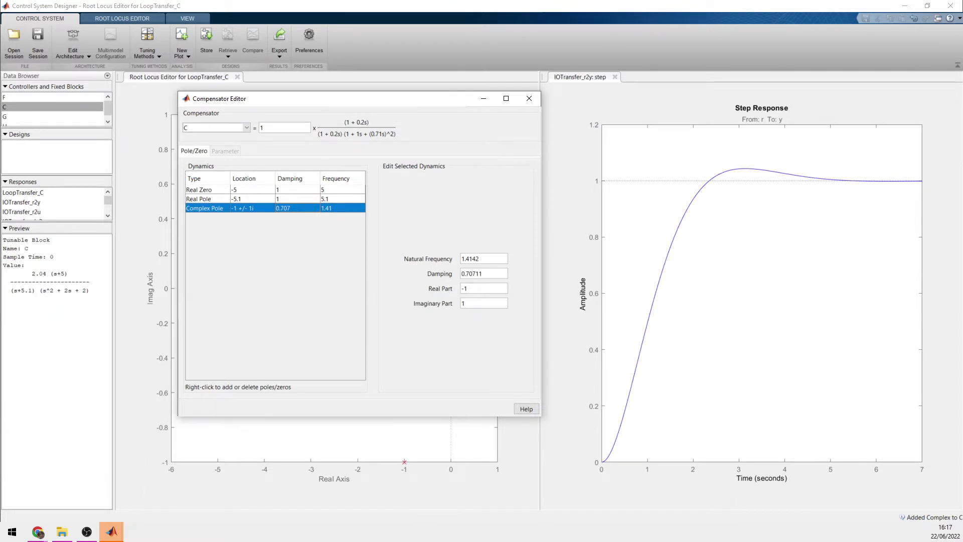
- Switch to the Google Slides lecture in Chrome, check the desired poles on slide 29, and return to MATLAB's Compensator Editor
key("alt+Tab")
left_click(60, 397)
left_click(79, 441)
key("Up")
key("Down")
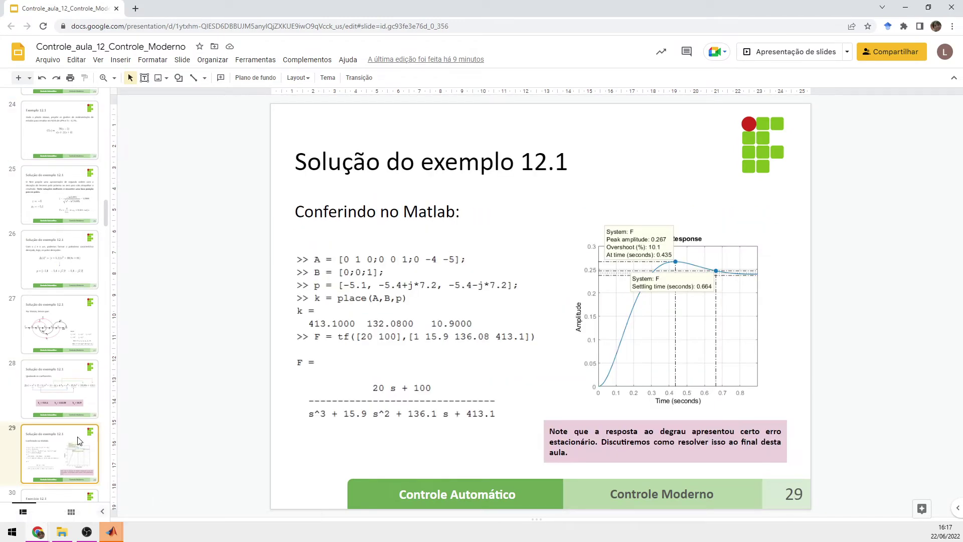
mouse_move(112, 536)
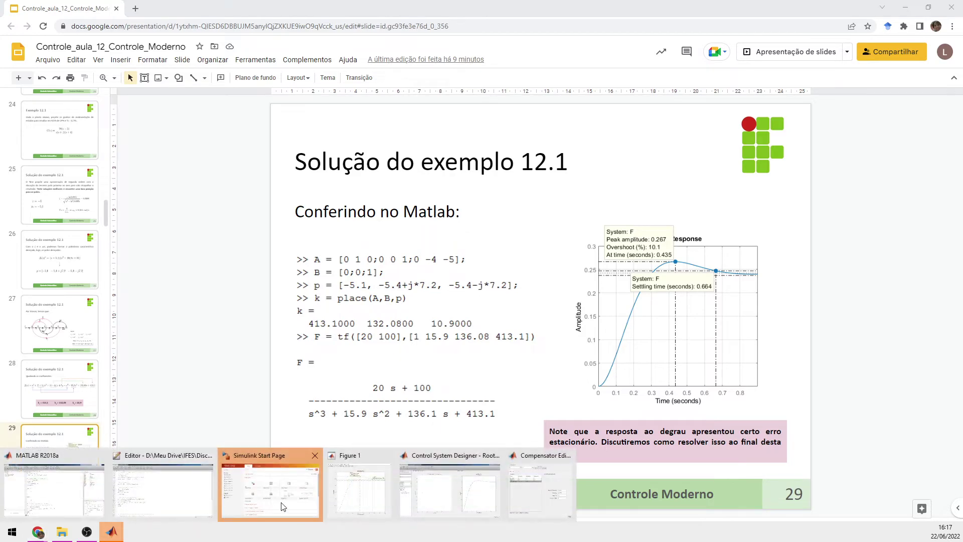
mouse_move(516, 486)
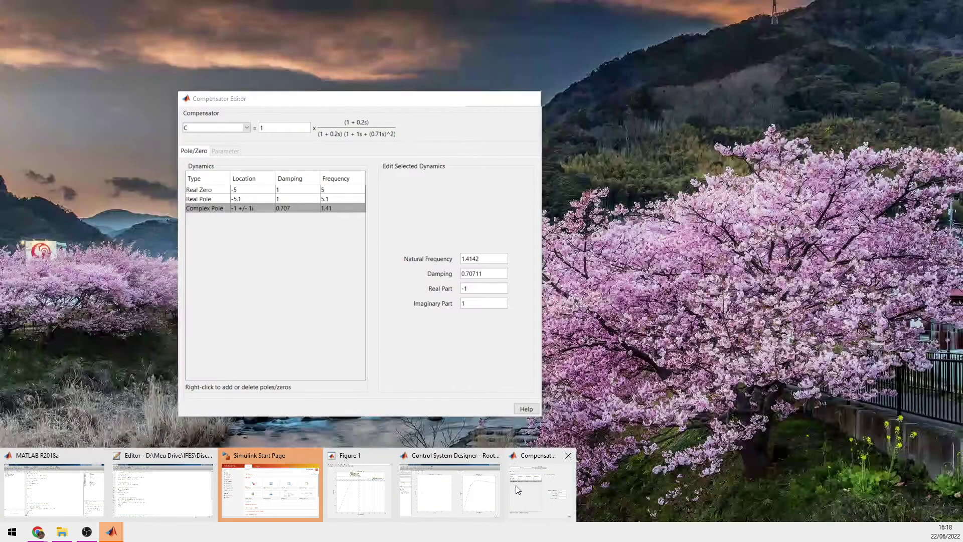
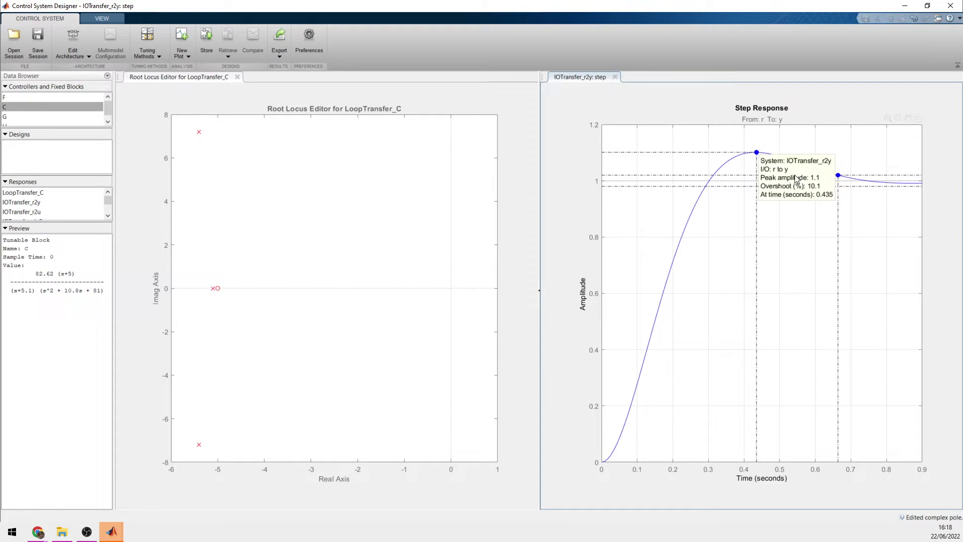
- Pin the peak response and settling time labels on the designer's step response and compare it with the plot in Figure 1
left_click(756, 153)
left_click(838, 175)
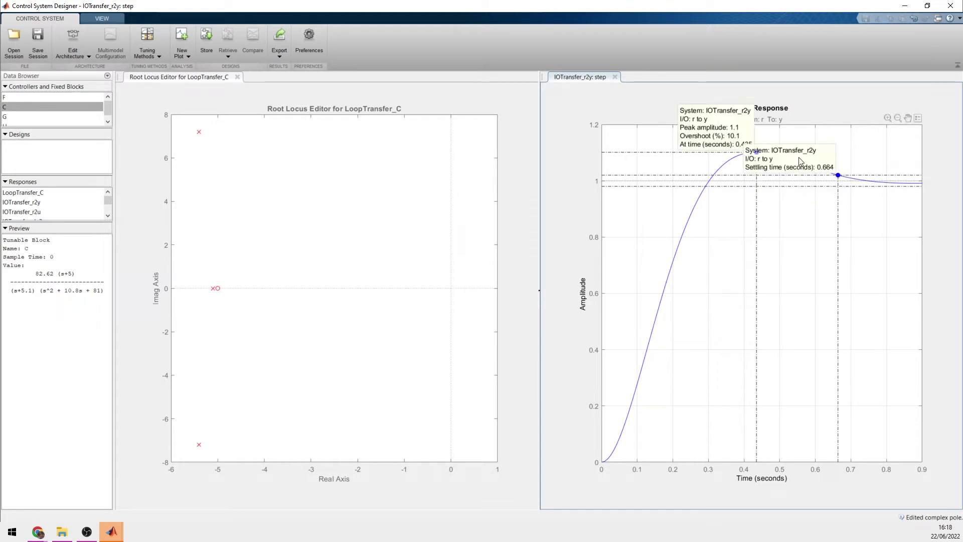
mouse_move(112, 531)
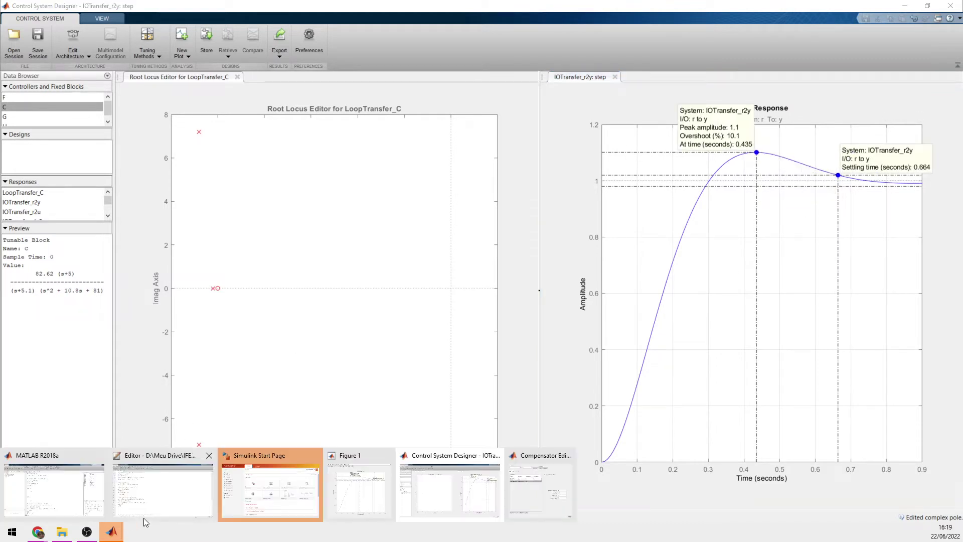
left_click(378, 501)
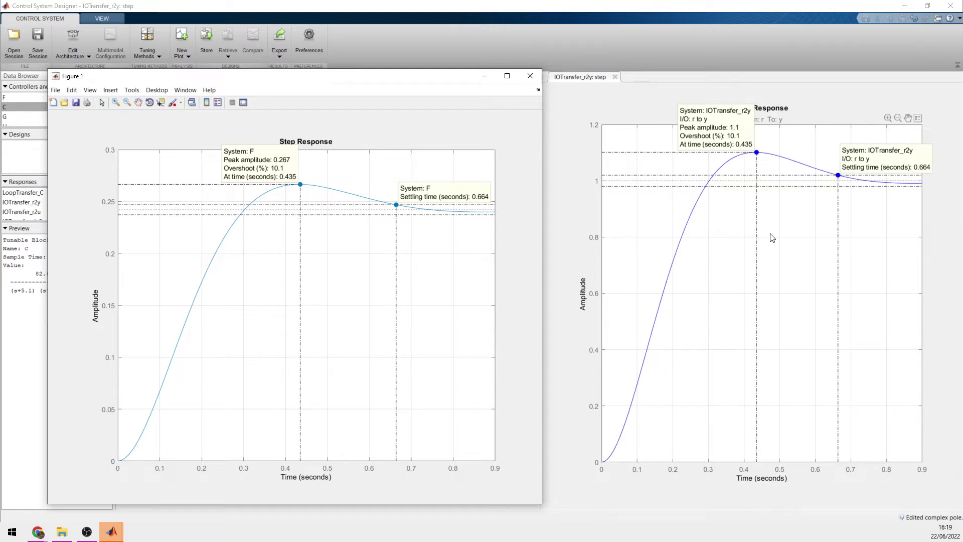
left_click(578, 233)
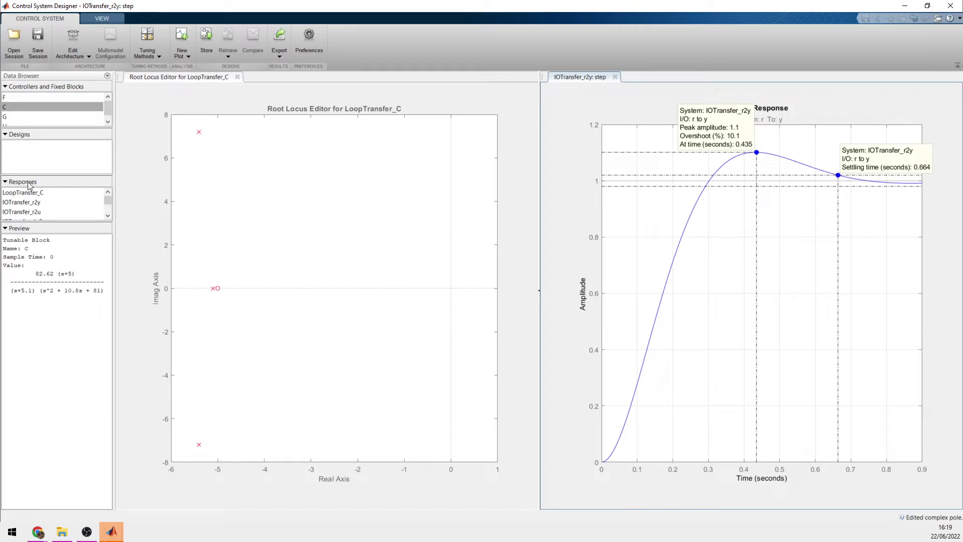
- Review compensator C's poles and zero, the Figure 1 step response, and the transfer function F on slide 29 in Chrome
double_click(24, 106)
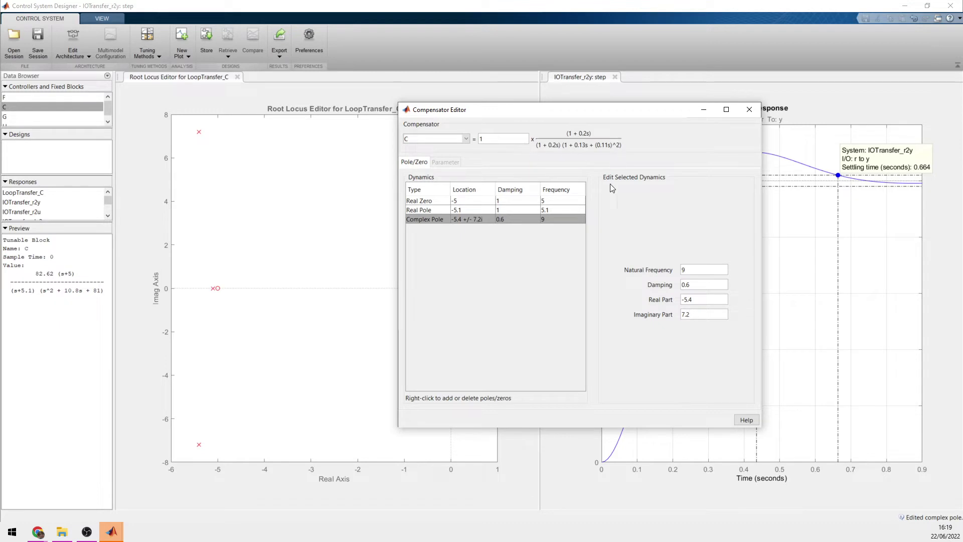
left_click(112, 531)
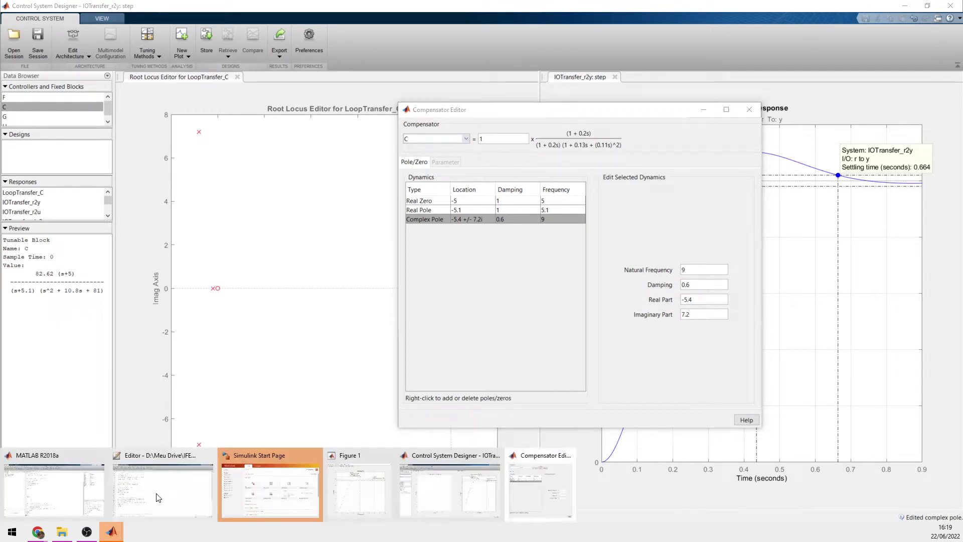
left_click(361, 484)
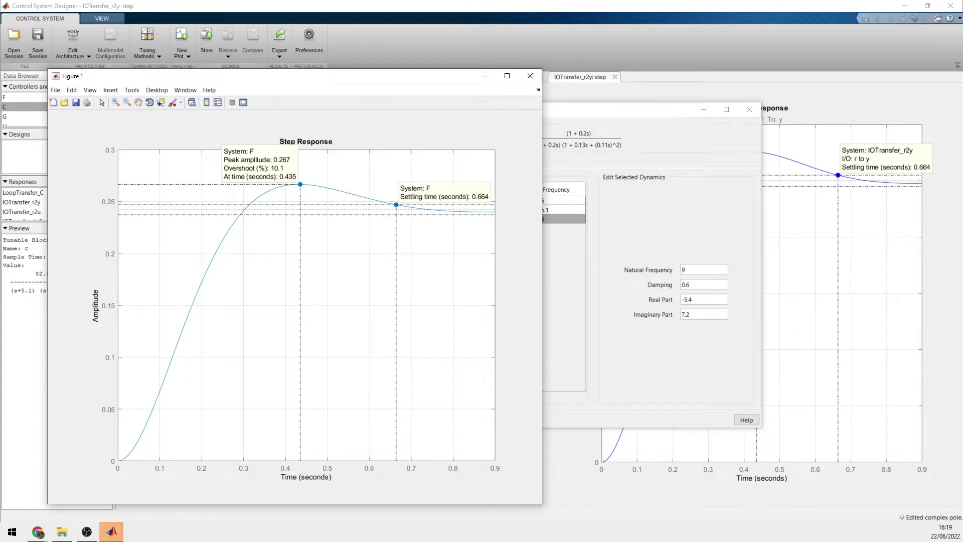
key("alt+Tab")
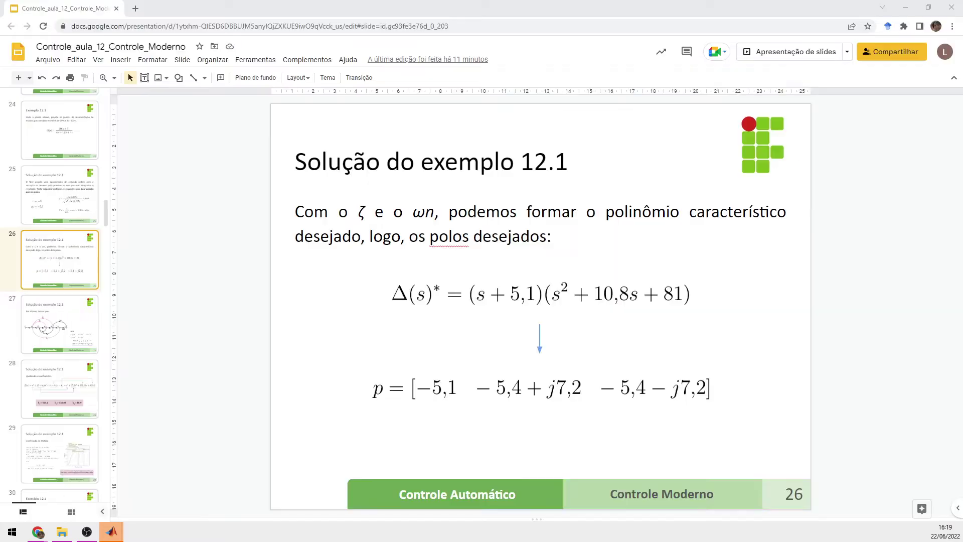
left_click(78, 454)
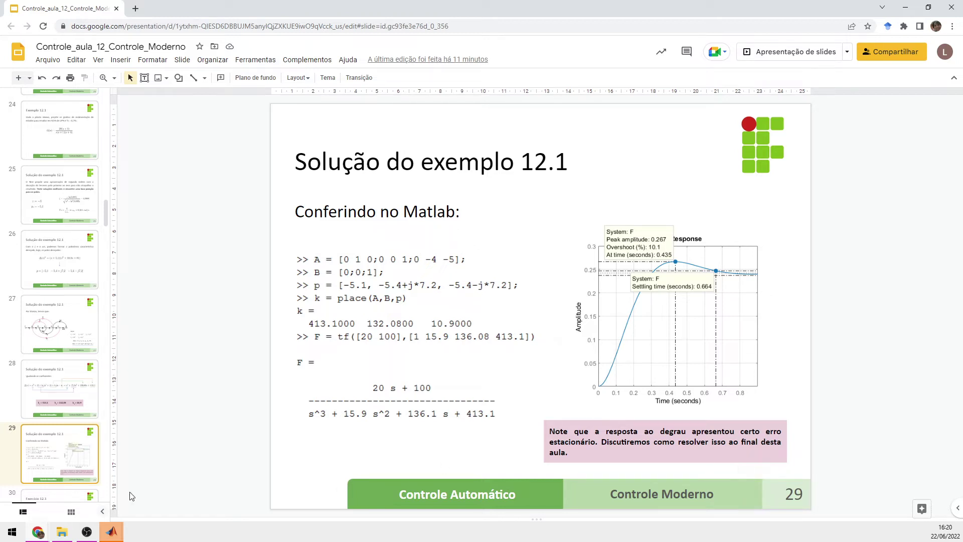
- Switch to the MATLAB Command Window, calculate 100/413.1, and copy the result
mouse_move(116, 527)
left_click(85, 489)
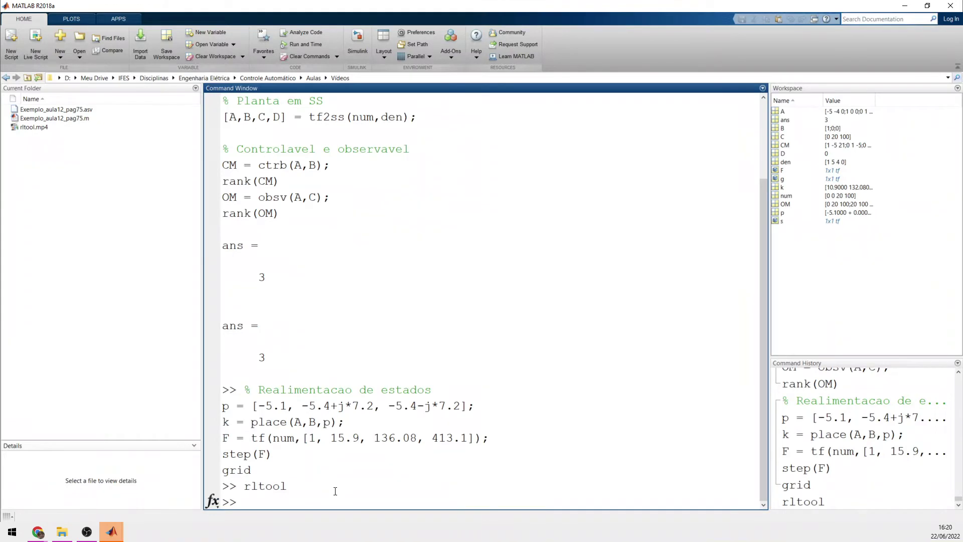
type("100/413.1")
key("Return")
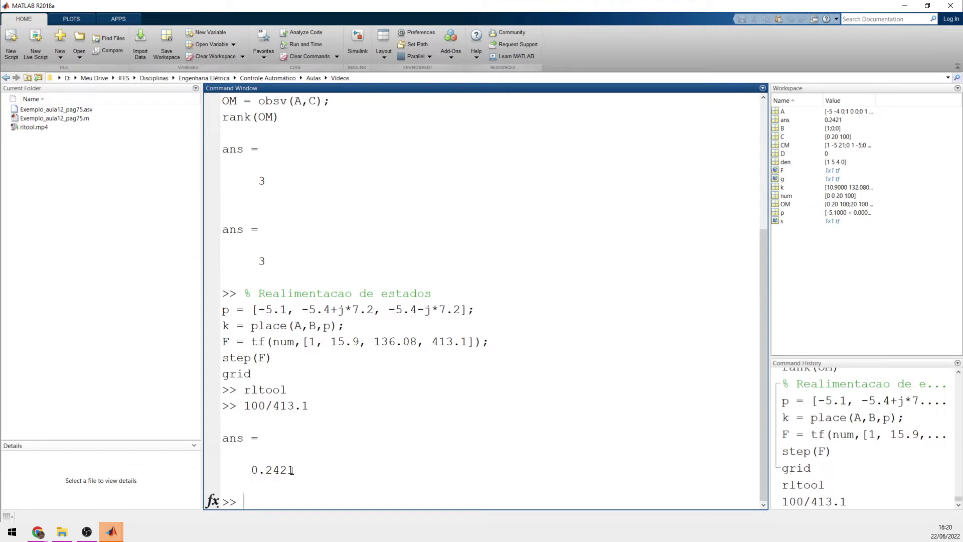
left_click_drag(291, 470, 253, 470)
key("ctrl+c")
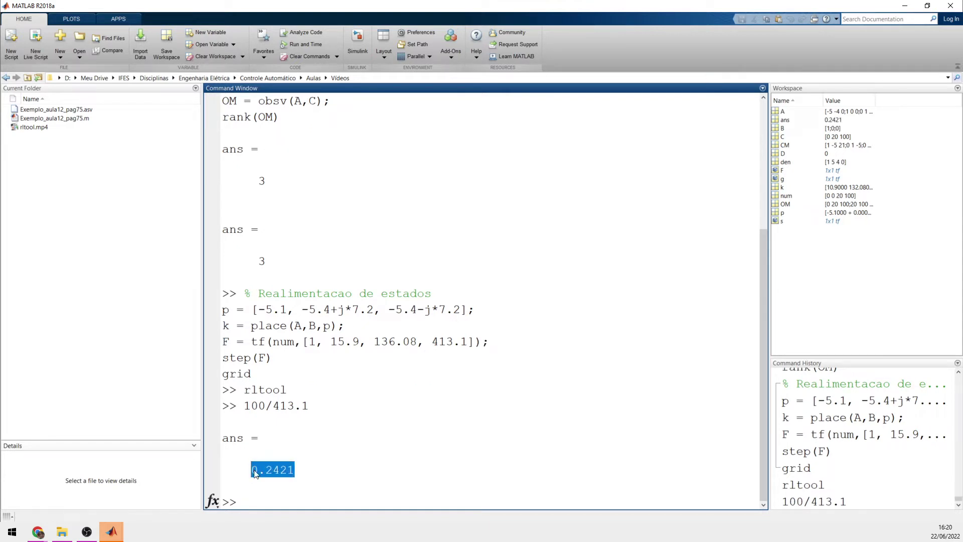
- Set the gain of compensator C to the copied 0.2421, close the Compensator Editor, and return to the Control System Designer
left_click(112, 531)
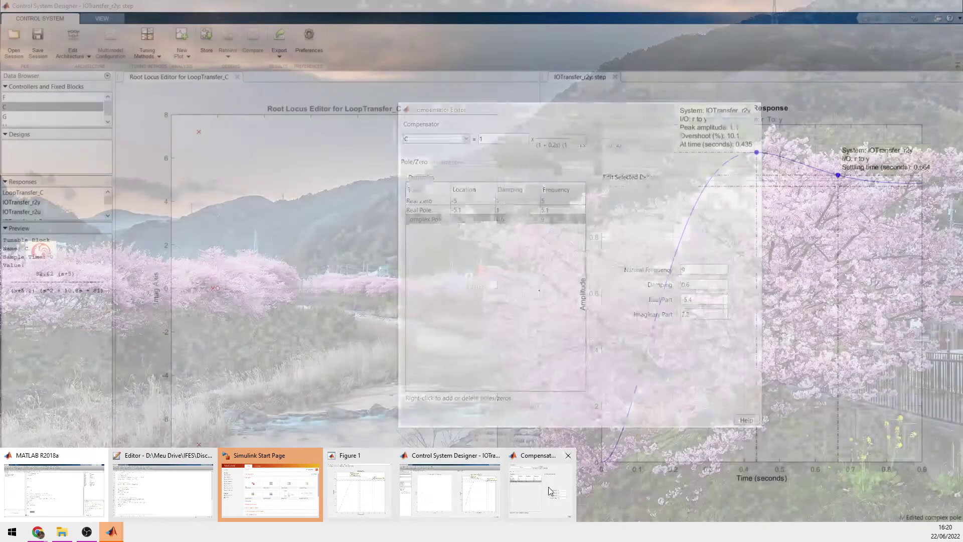
left_click(540, 489)
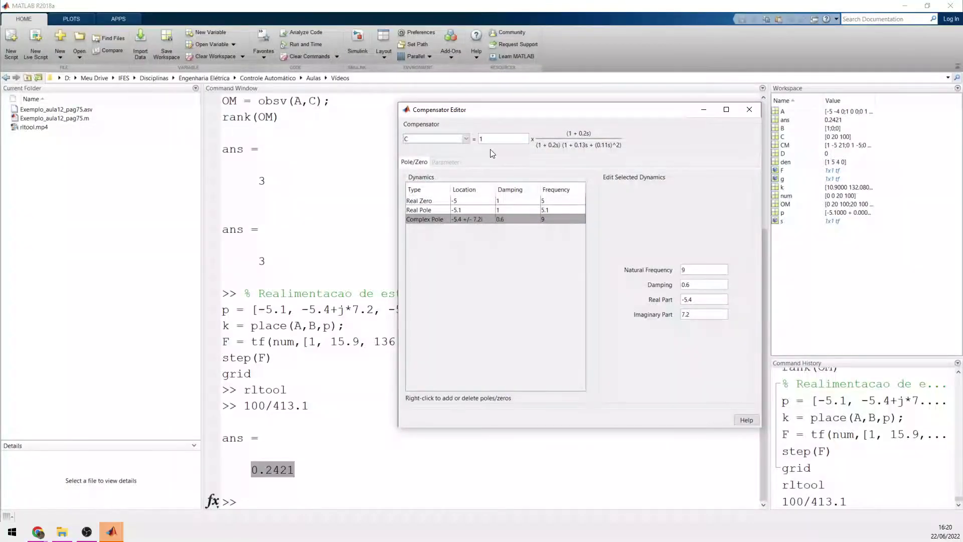
key("ctrl+v")
left_click(748, 109)
left_click(112, 531)
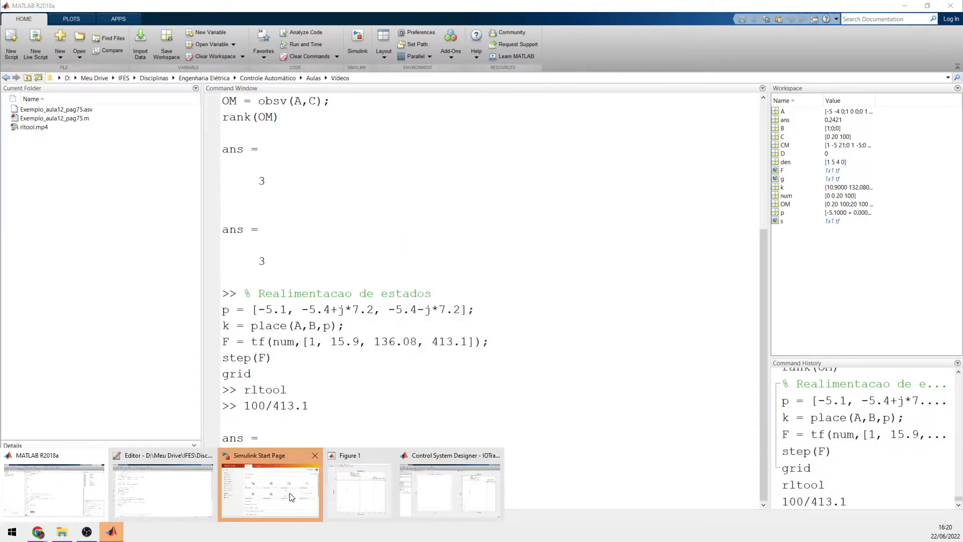
left_click(460, 493)
- Compare the Figure 1 step response with the designer's step response, then close Figure 1
left_click(112, 531)
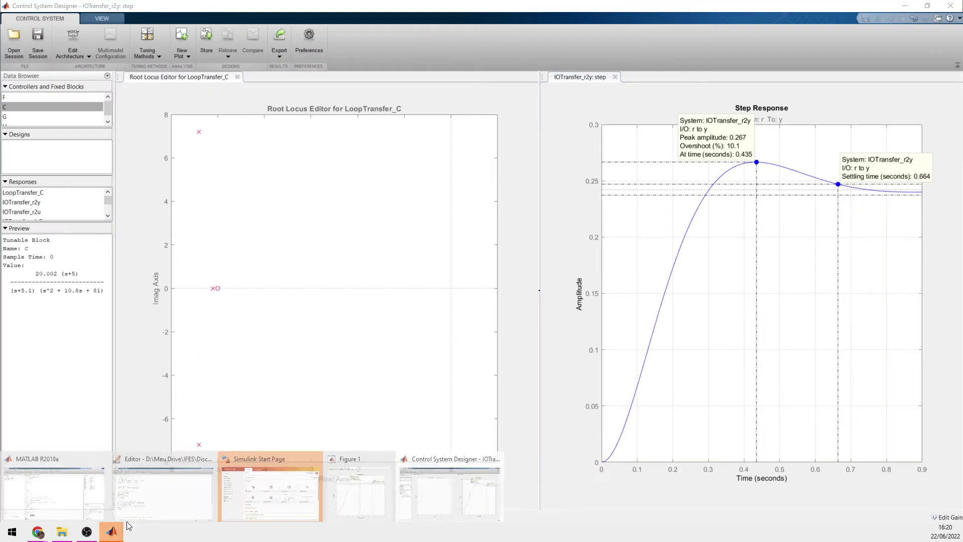
left_click(365, 488)
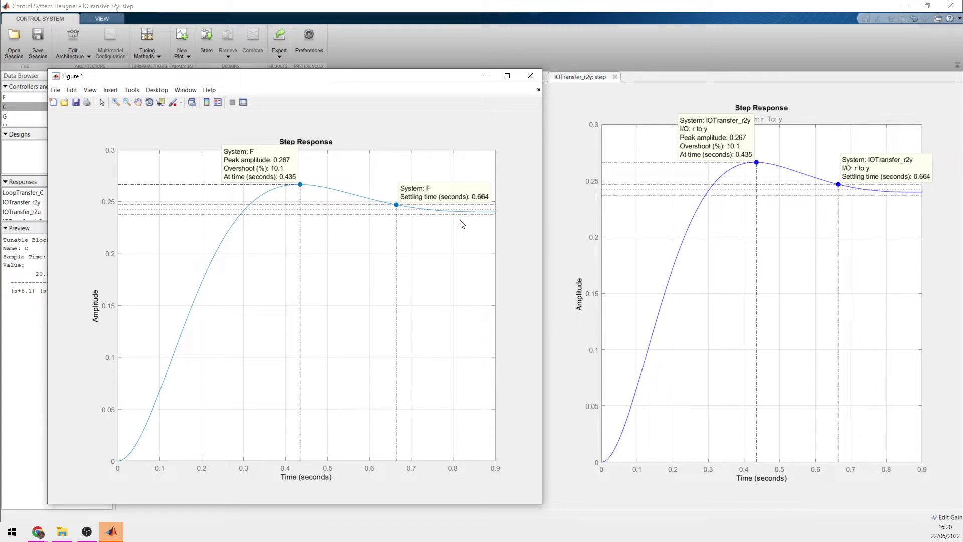
left_click(530, 76)
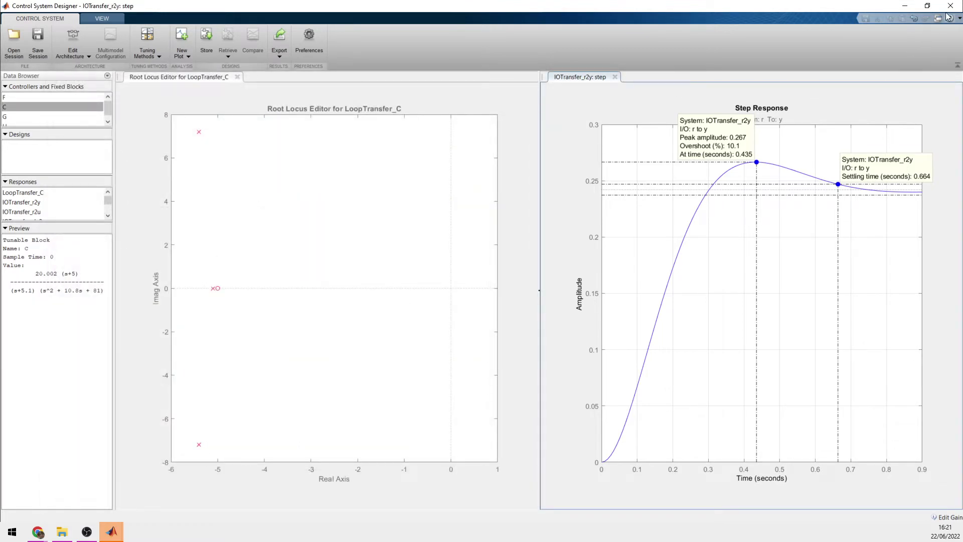
- Move the real pole of compensator C slightly along the real axis to about -5.12 in the root locus editor
left_click(212, 289)
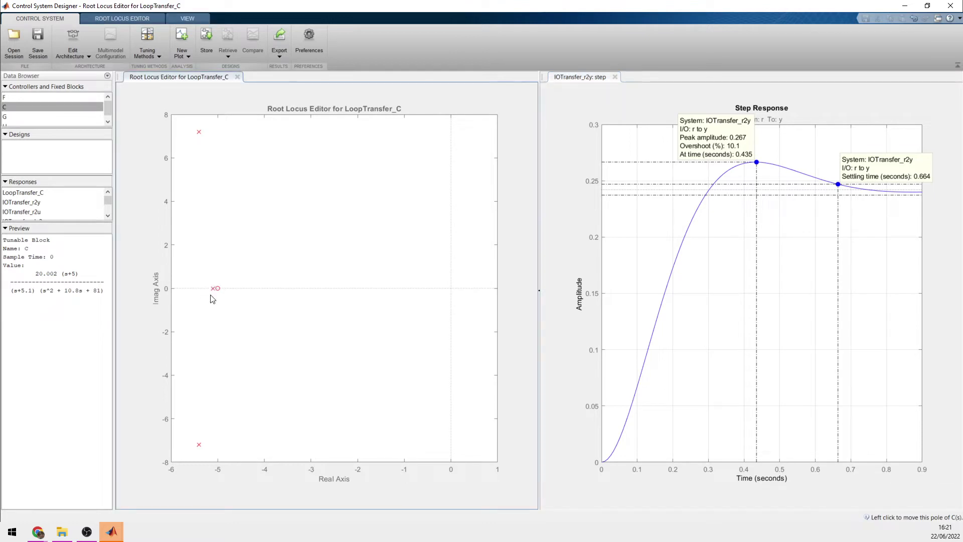
left_click_drag(212, 289, 211, 292)
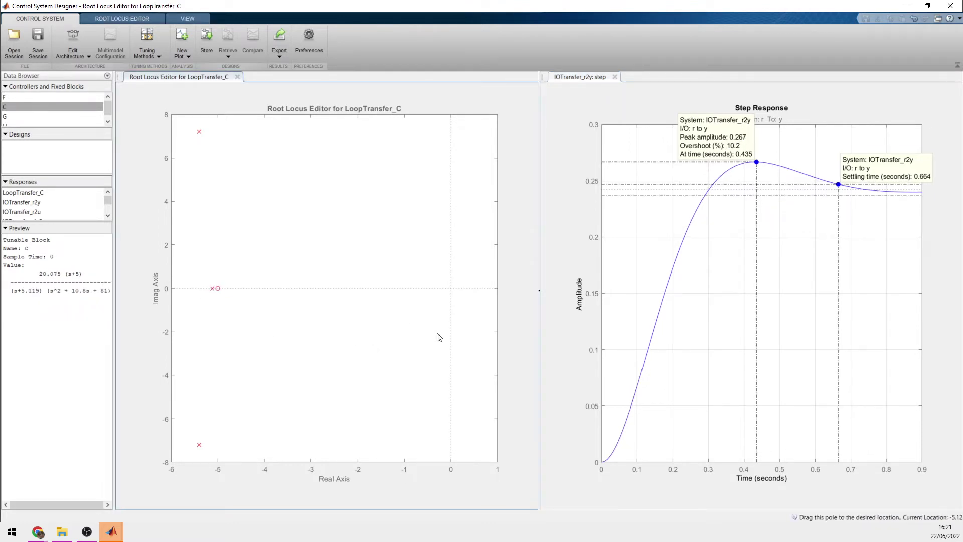
- Return to the Control System Designer and set the real pole location of compensator C to -5
left_click(112, 531)
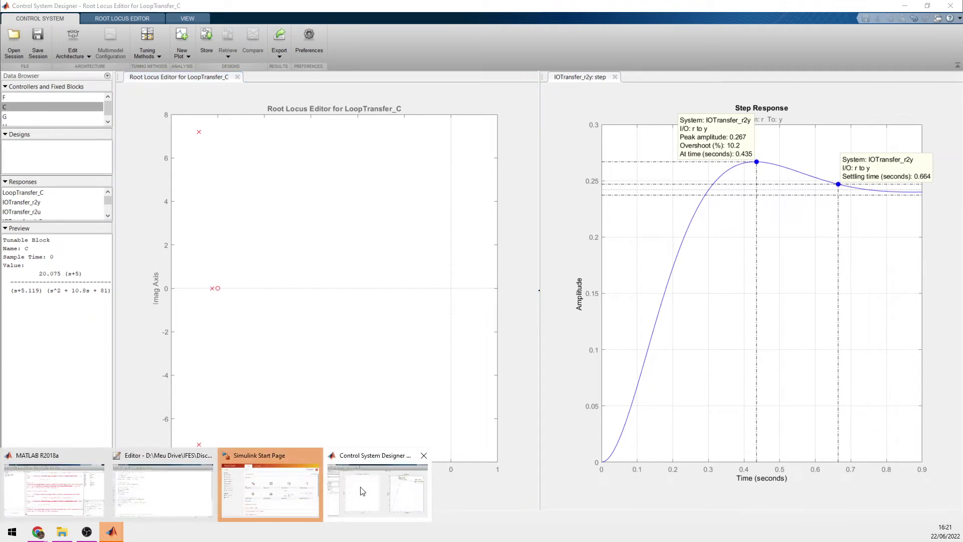
left_click(377, 491)
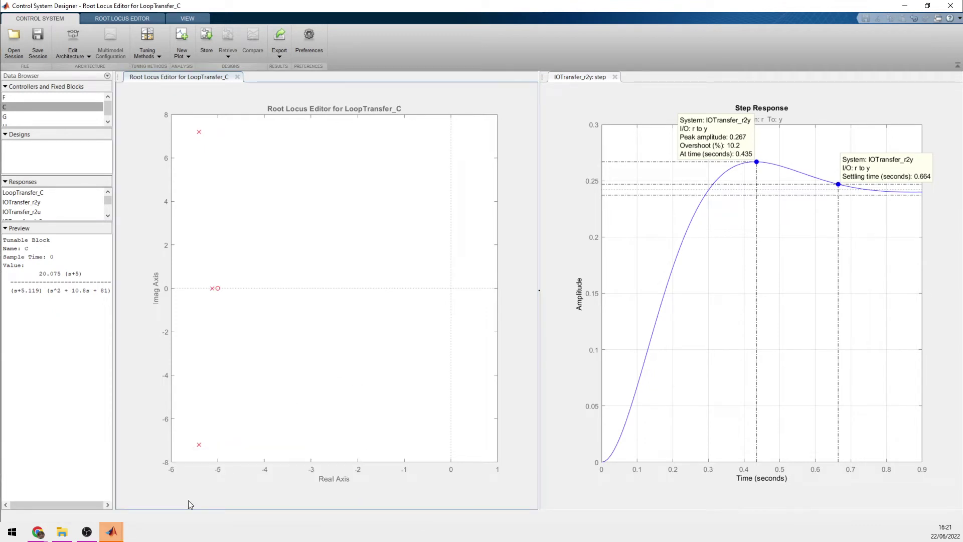
double_click(31, 107)
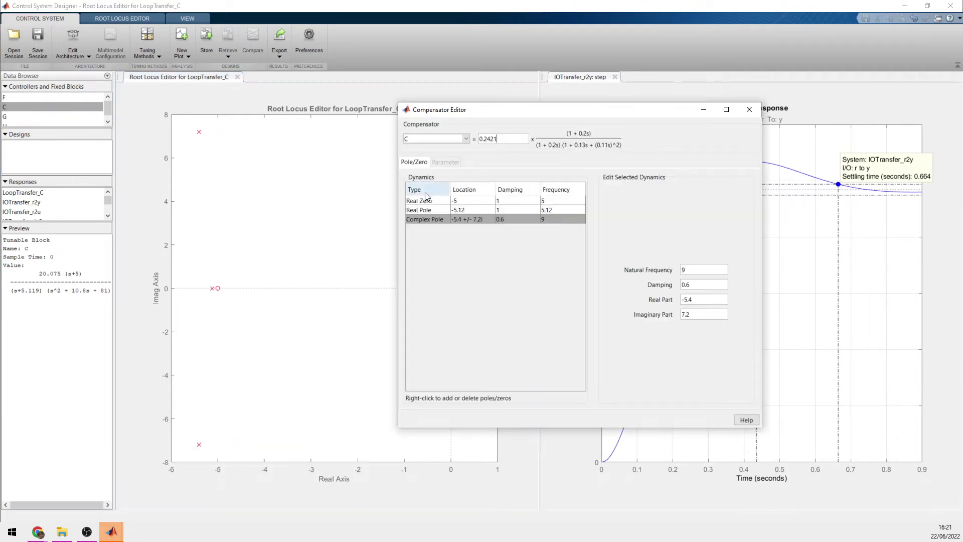
left_click(457, 201)
left_click(472, 211)
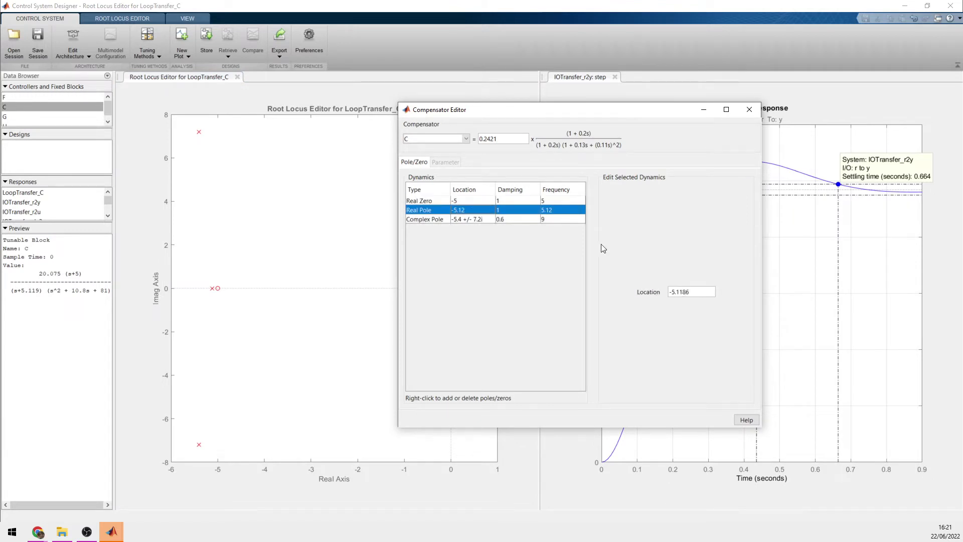
left_click_drag(678, 293, 722, 293)
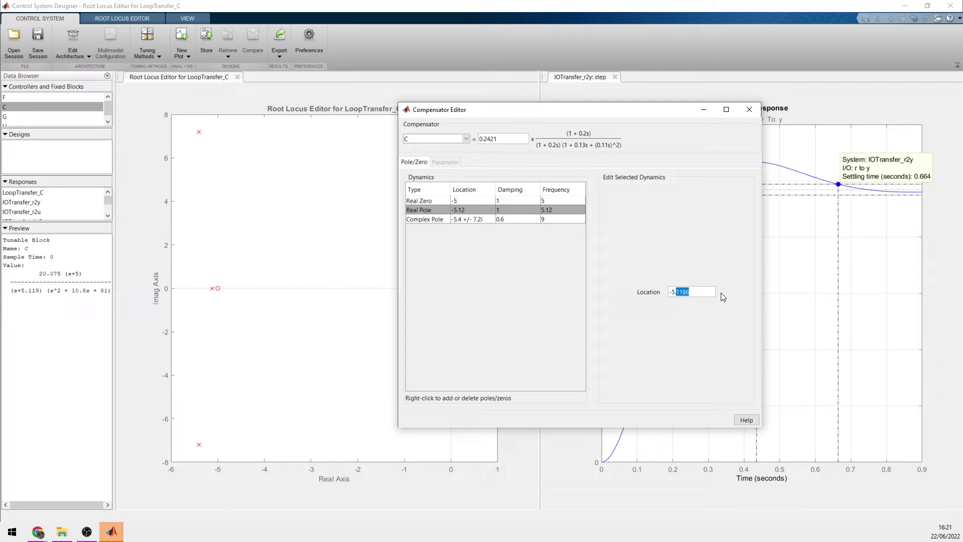
key("BackSpace")
key("BackSpace")
key("Return")
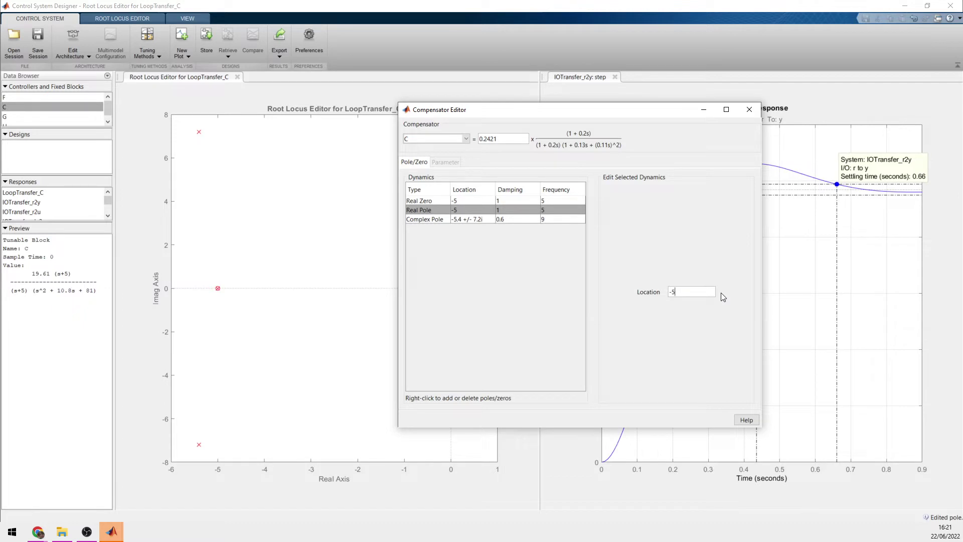
- Set the real pole location of compensator C to -4.9, check the step response, and close the Compensator Editor
left_click_drag(660, 113, 480, 119)
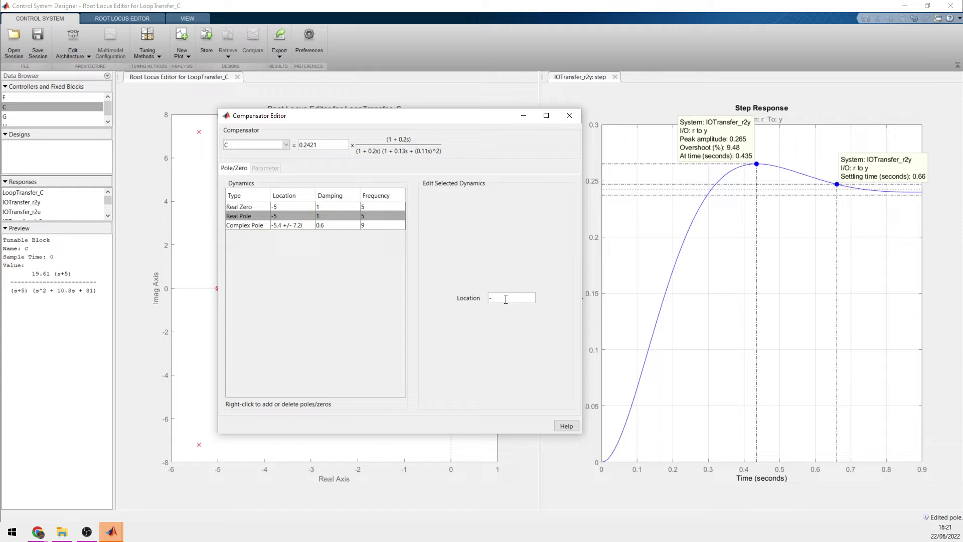
key("Return")
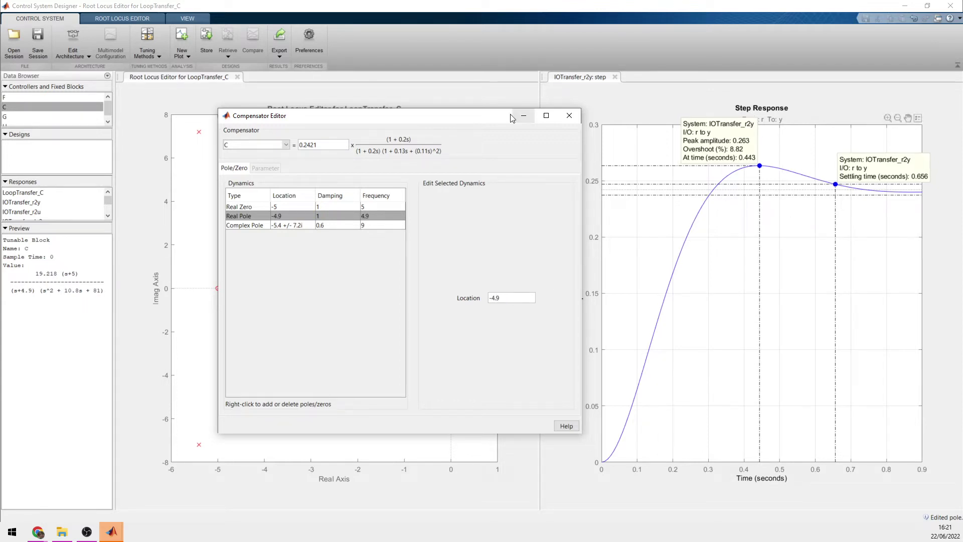
left_click_drag(408, 120, 562, 107)
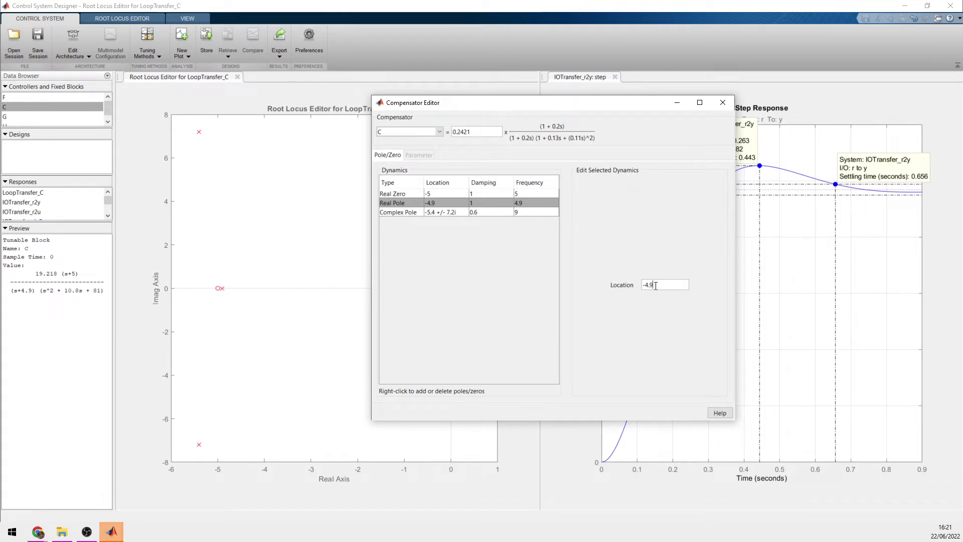
left_click_drag(635, 104, 501, 120)
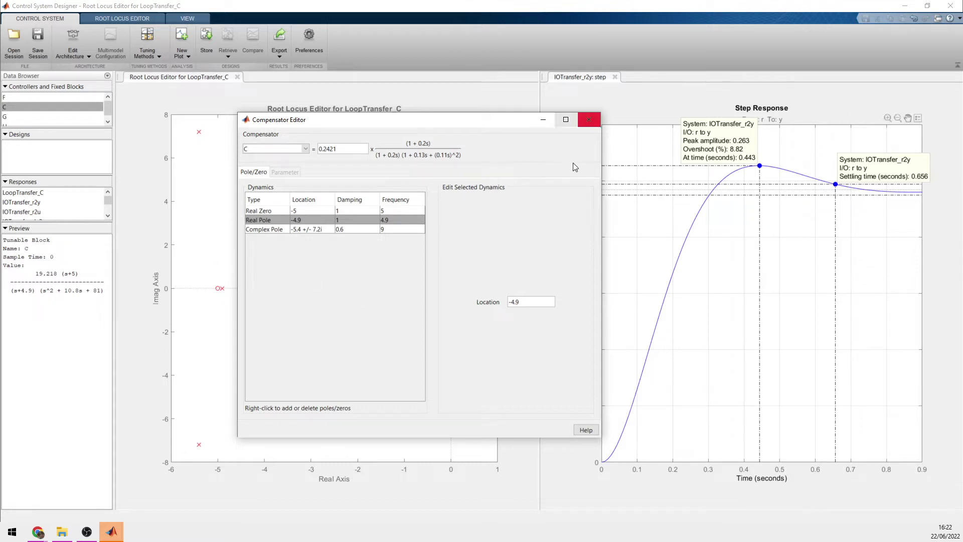
left_click(588, 120)
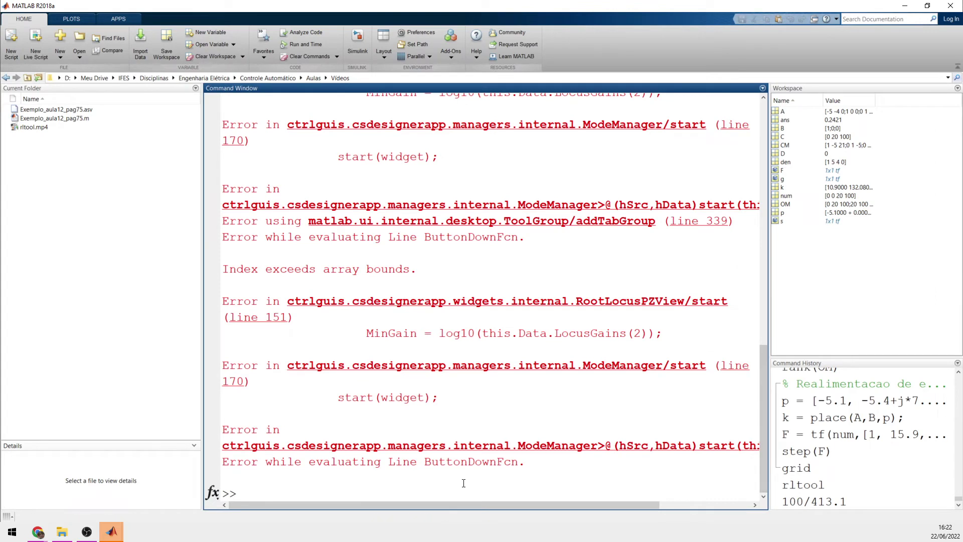
- Clear the MATLAB Command Window with clc, and create a blank Simulink model in a maximized window
type("clc")
key("Return")
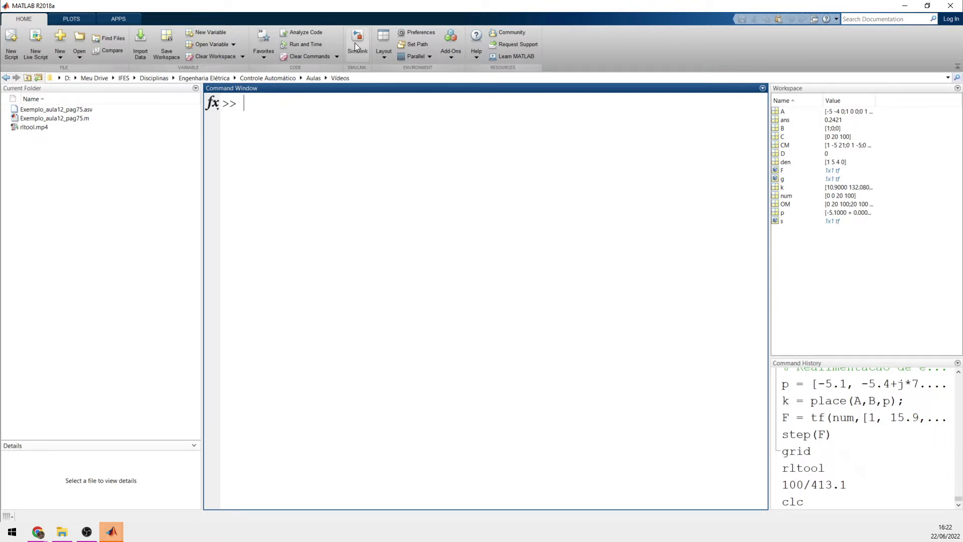
left_click(111, 532)
left_click(244, 498)
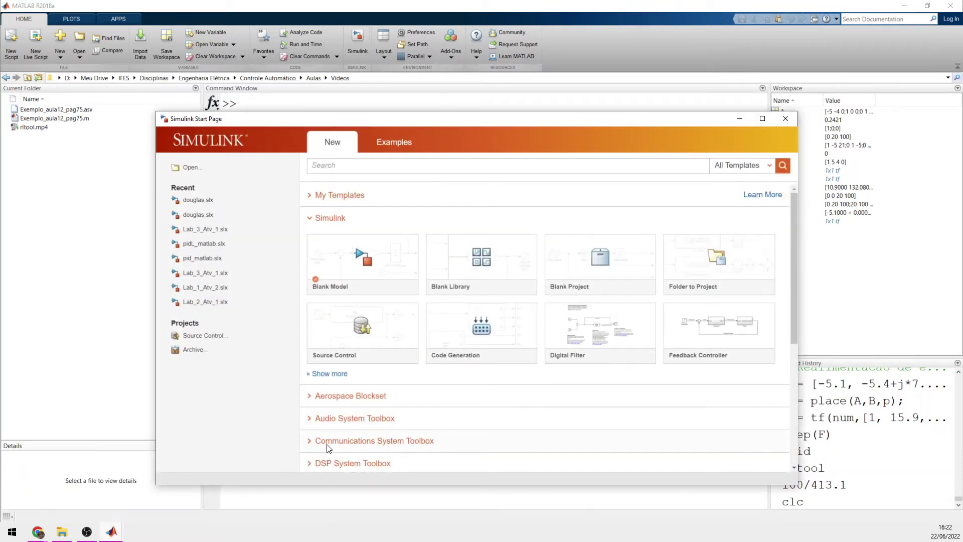
left_click(360, 265)
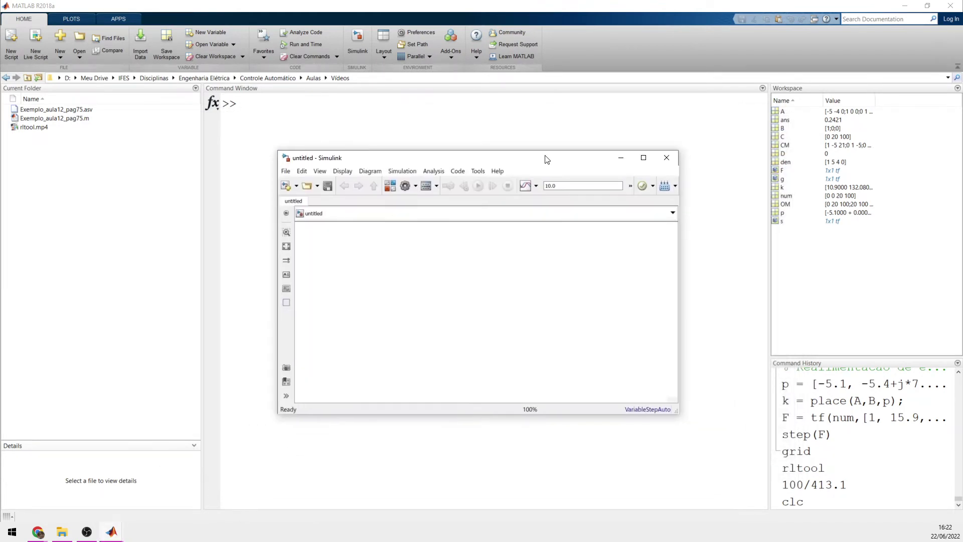
double_click(543, 157)
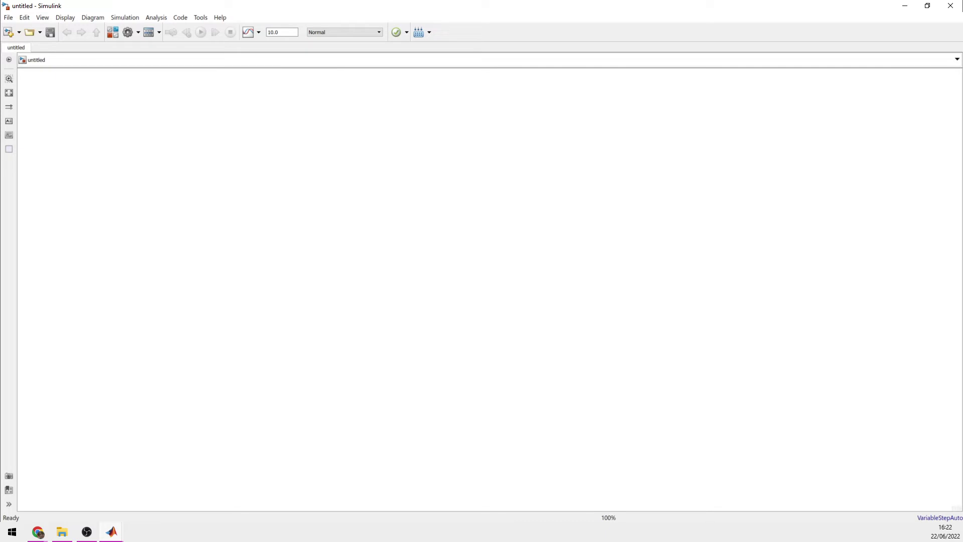
- Switch to the lecture slides in the browser and look up the Simulink block diagram on the state observer slide
key("alt+Tab")
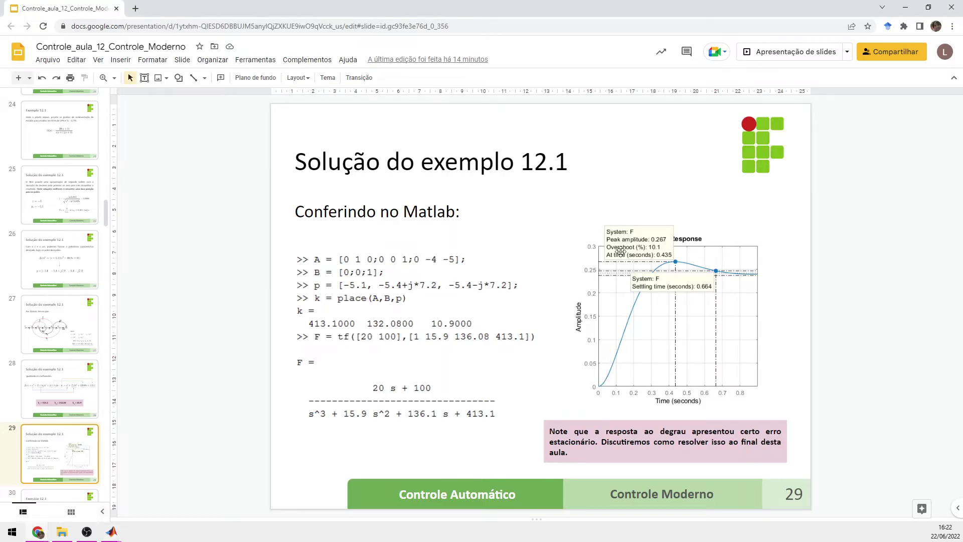
scroll(64, 416, "down", 5)
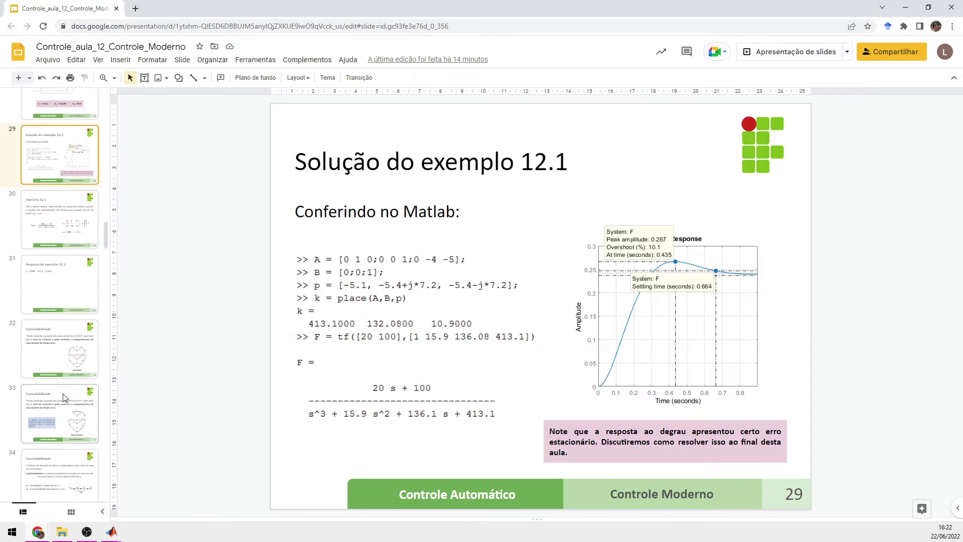
scroll(63, 392, "up", 8)
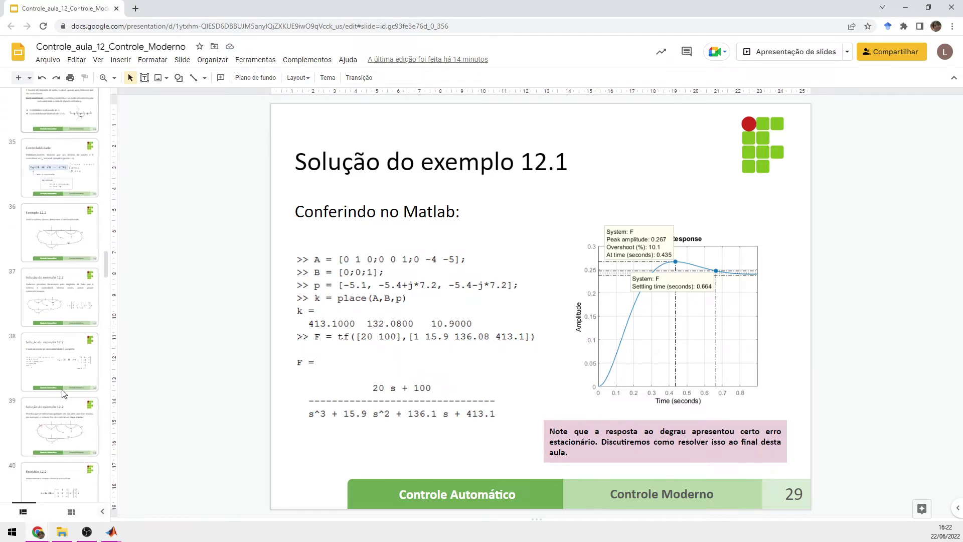
scroll(64, 393, "down", 15)
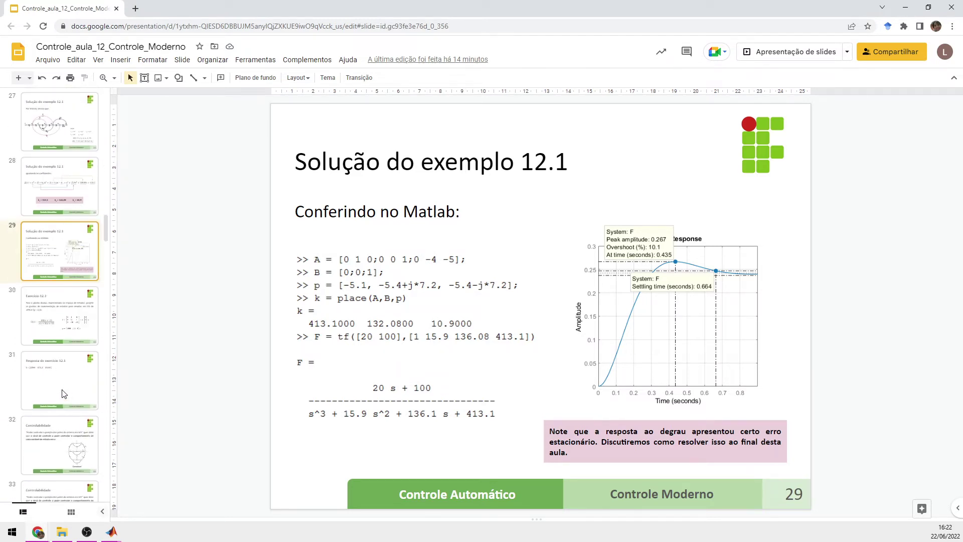
scroll(64, 393, "down", 18)
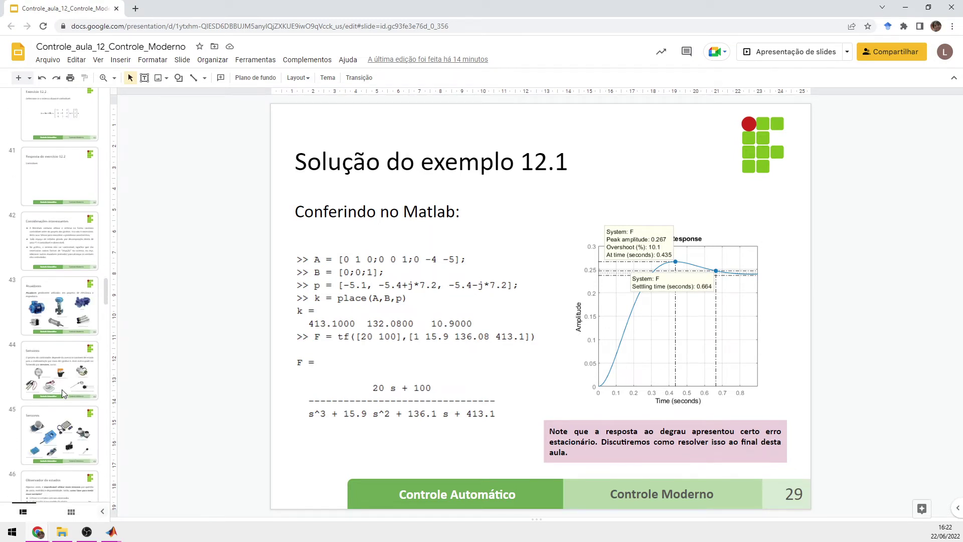
scroll(67, 326, "up", 1)
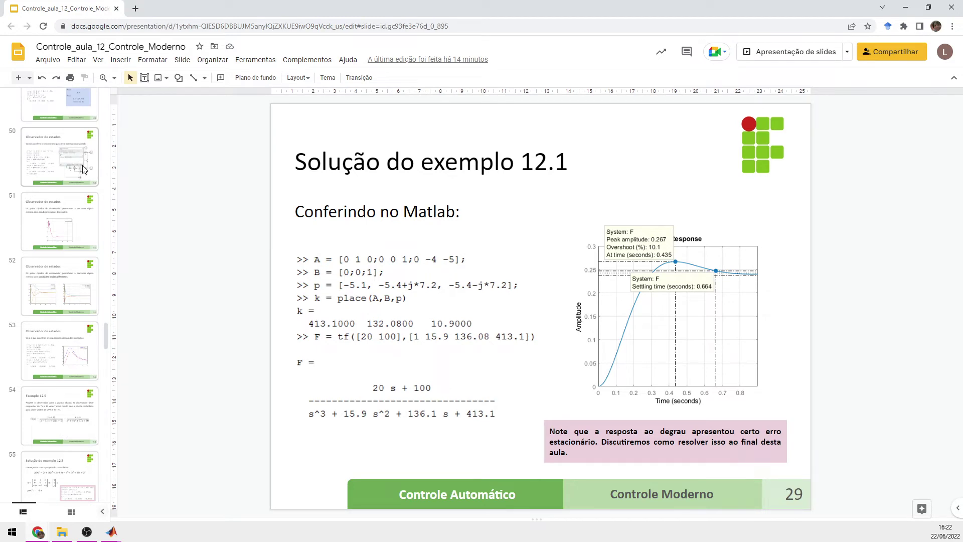
left_click(84, 169)
scroll(72, 418, "down", 3)
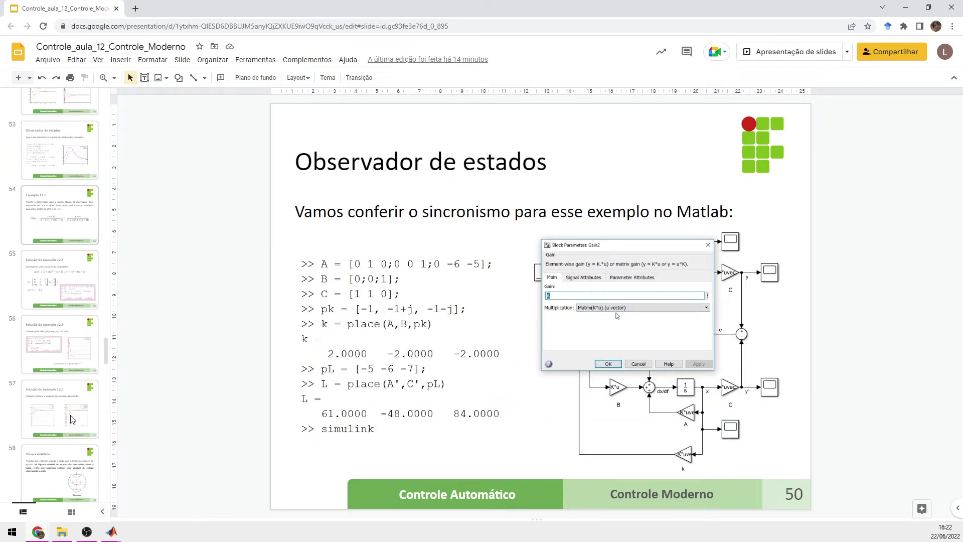
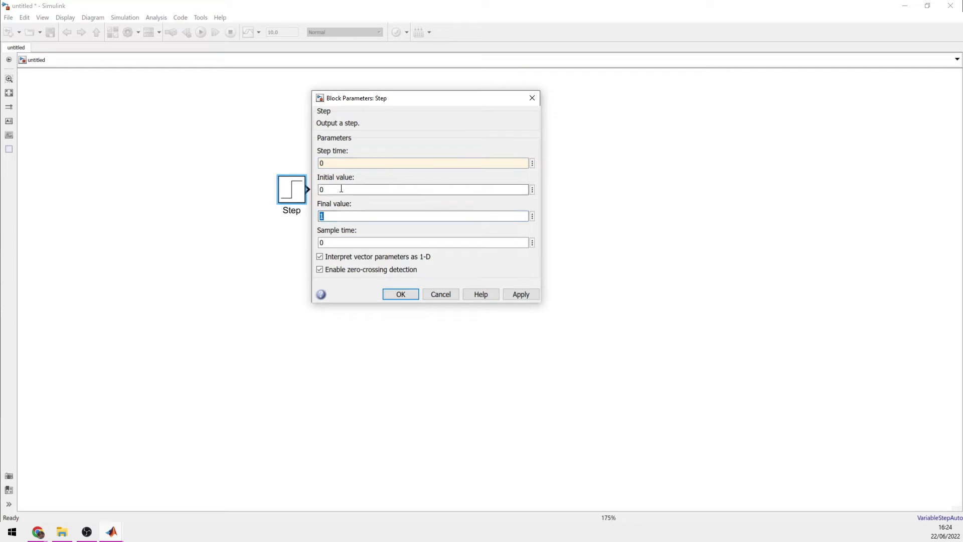
- Apply step time 0 to the Step block and place a Sum block in line with its output
double_click(338, 189)
left_click(400, 294)
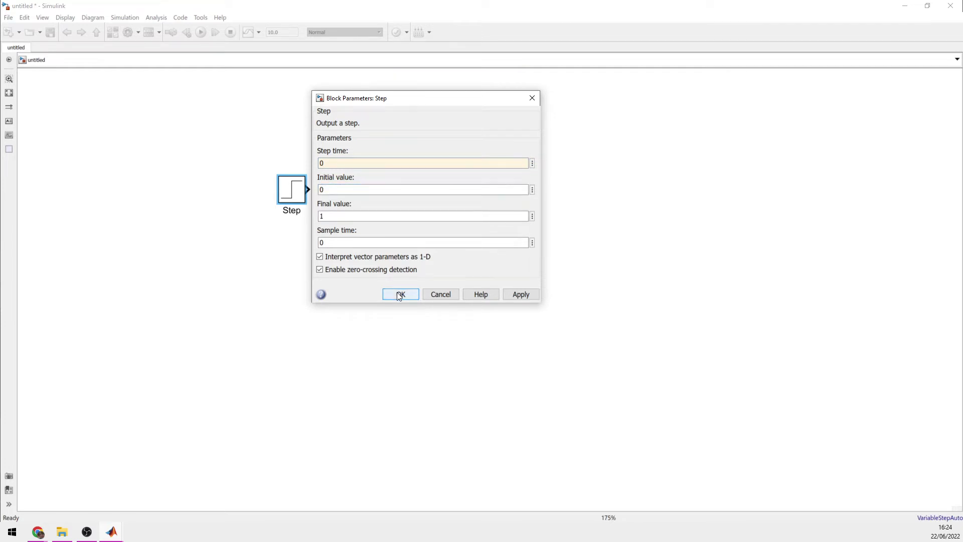
double_click(414, 193)
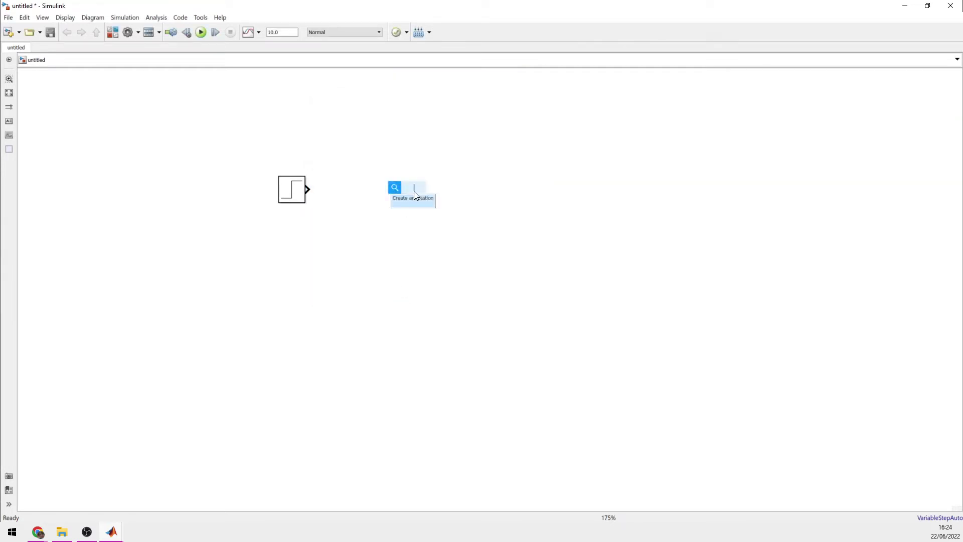
type("sum")
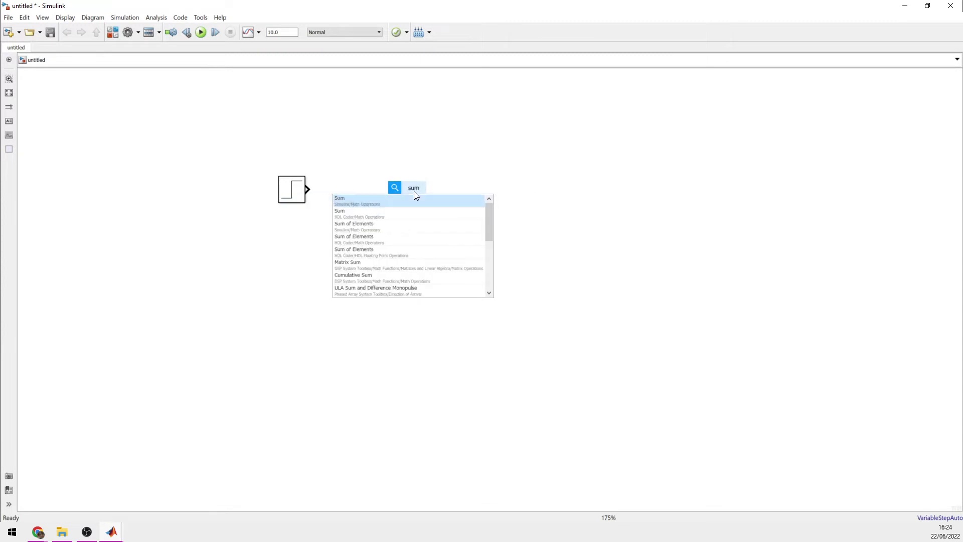
key("Return")
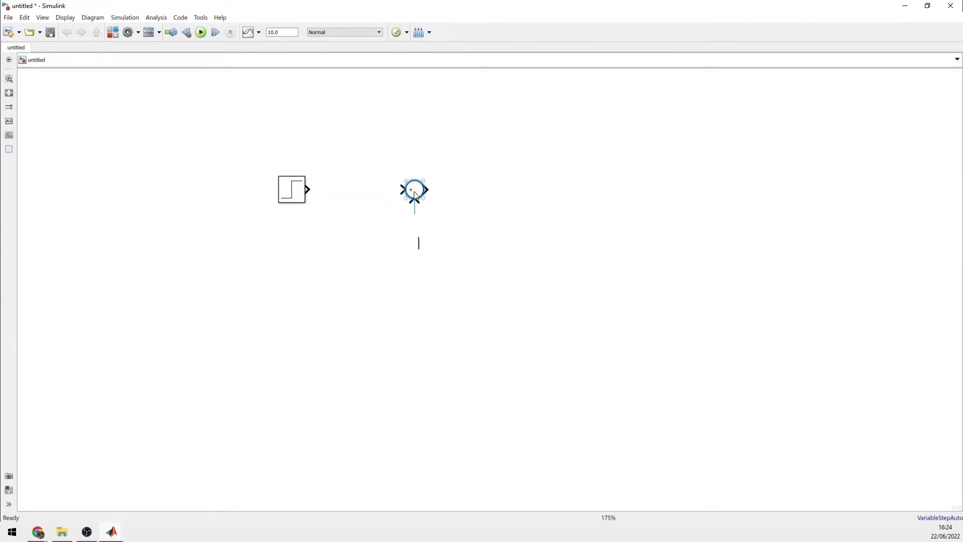
left_click_drag(414, 197, 358, 195)
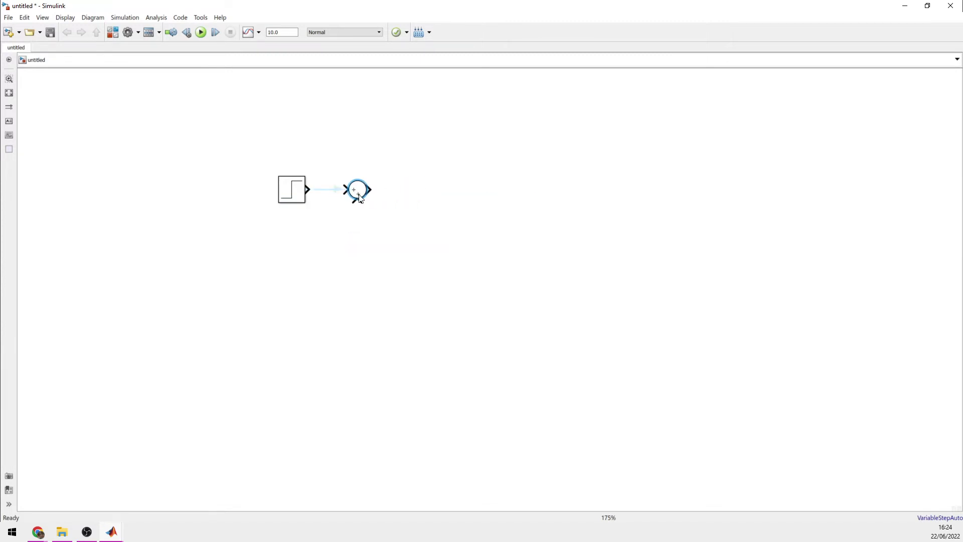
- Set the Sum block's list of signs to |+-, keeping the round icon shape
double_click(357, 193)
left_click(433, 185)
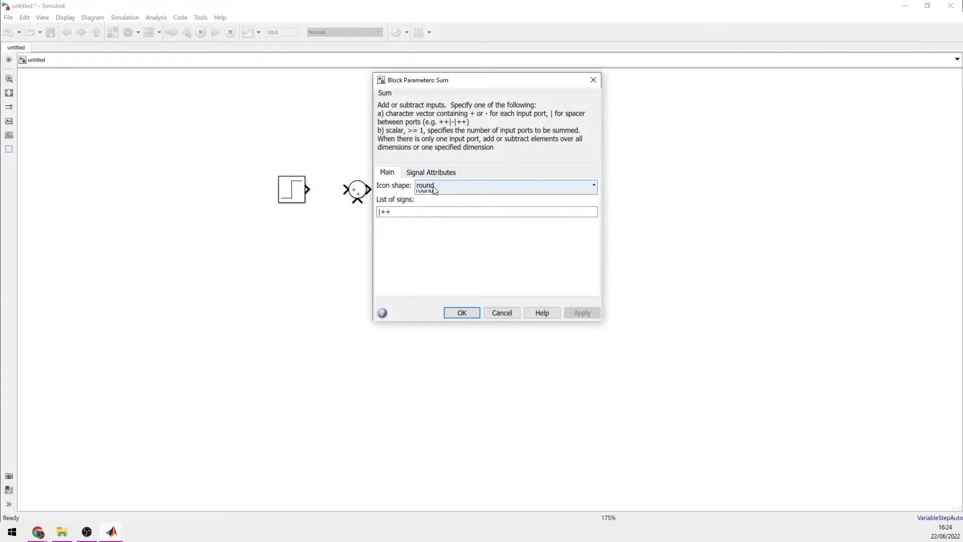
left_click(425, 202)
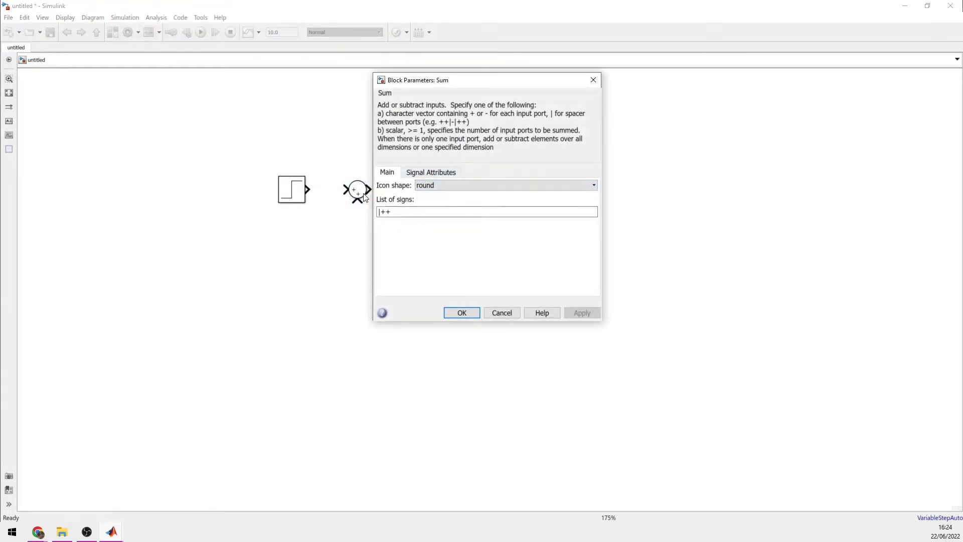
double_click(404, 211)
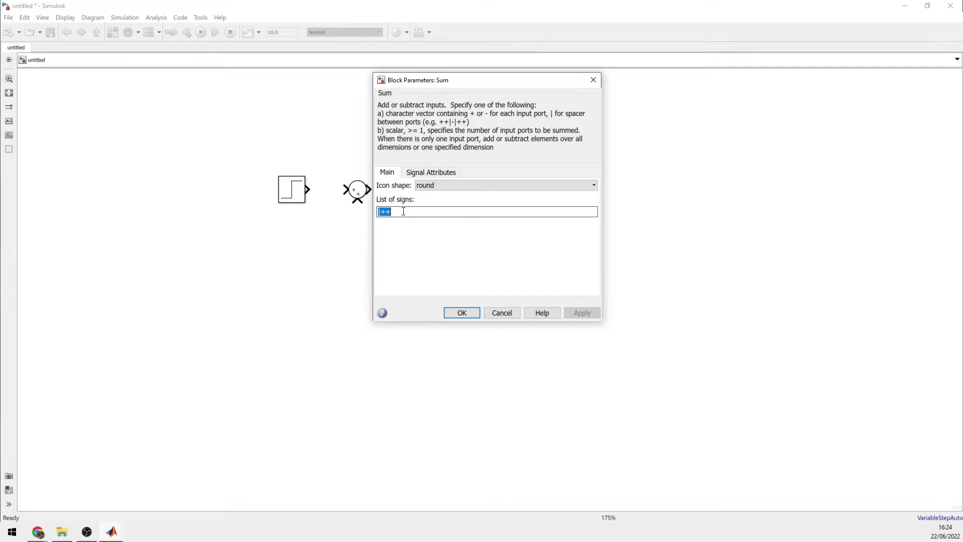
left_click(404, 211)
key("BackSpace")
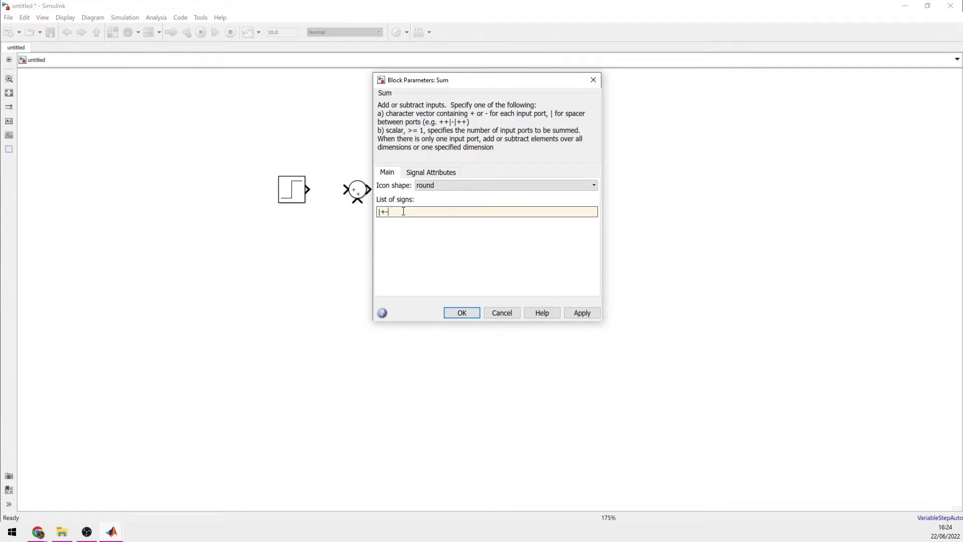
left_click(472, 312)
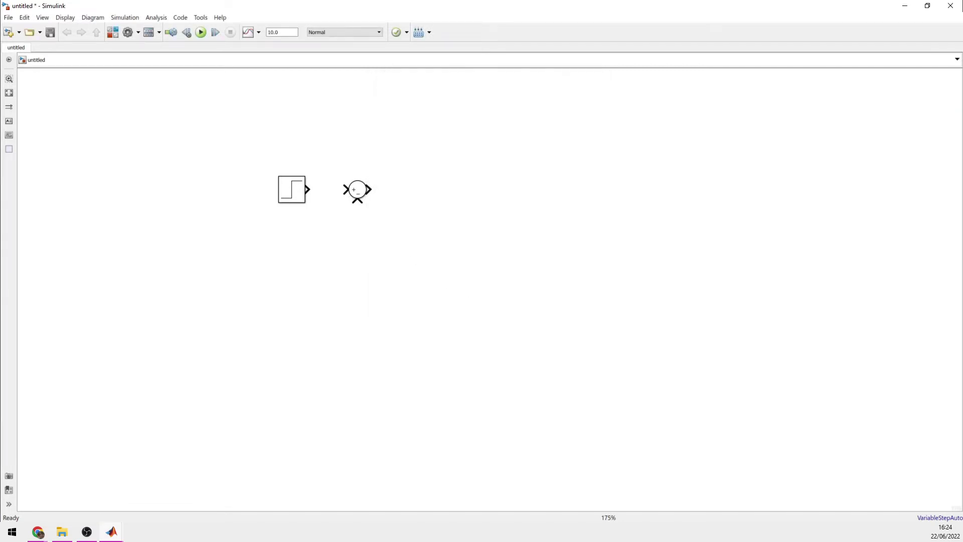
- Look up the block diagram on slide 82, "Realimentação integral com observador", in the lecture slides, and return to the Simulink model
key("alt+Tab")
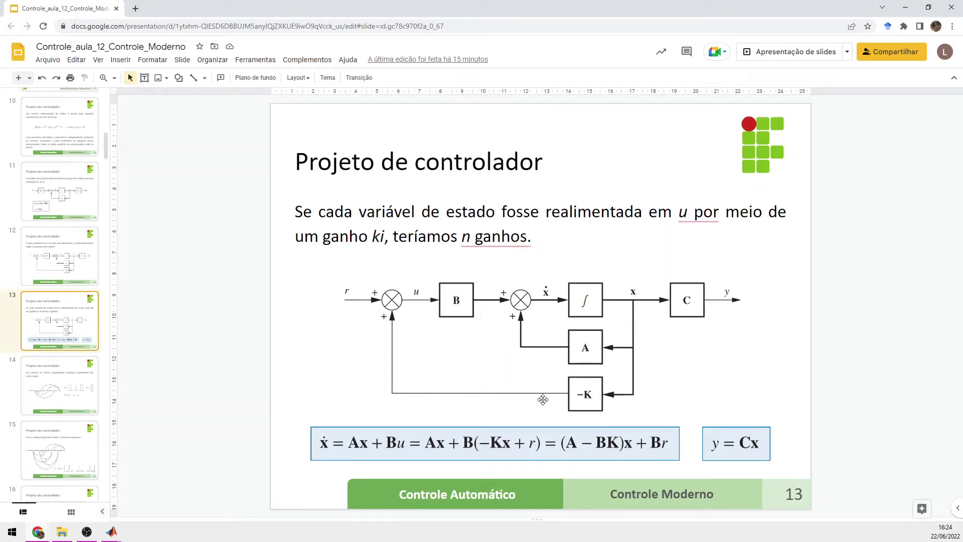
scroll(68, 402, "down", 15)
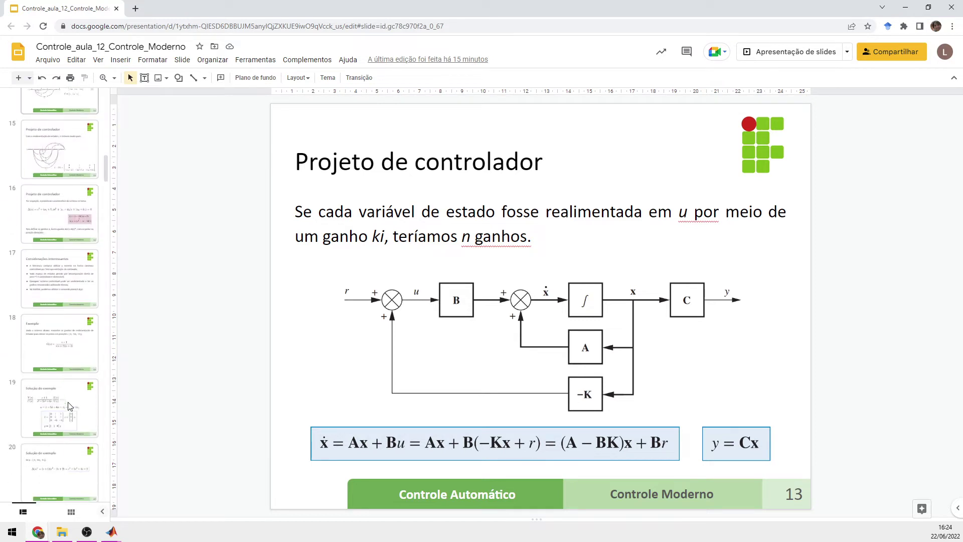
scroll(69, 406, "down", 15)
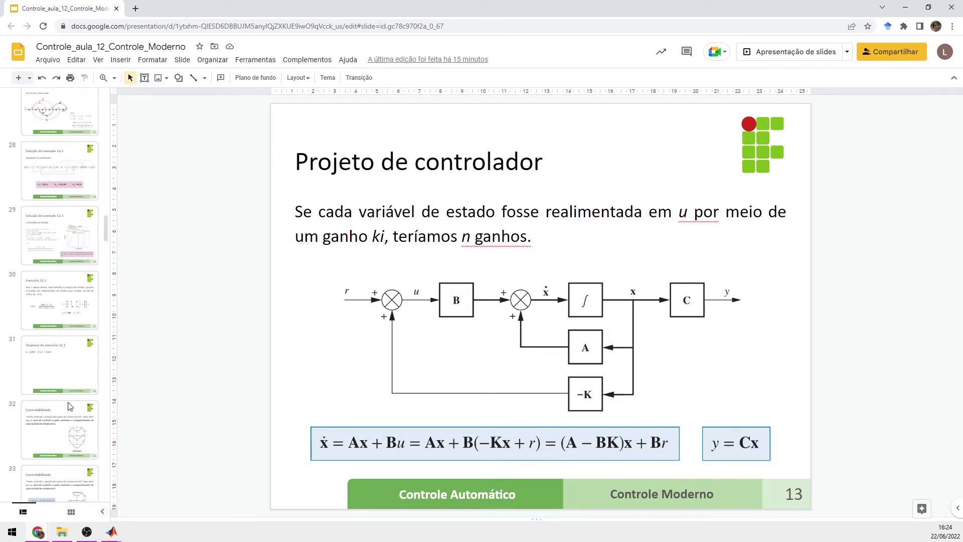
scroll(68, 406, "down", 20)
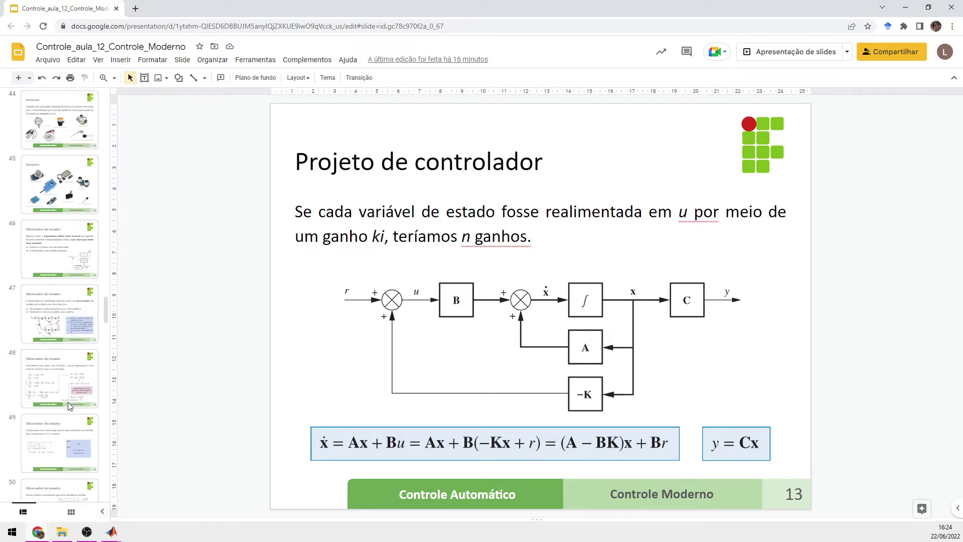
scroll(69, 405, "down", 15)
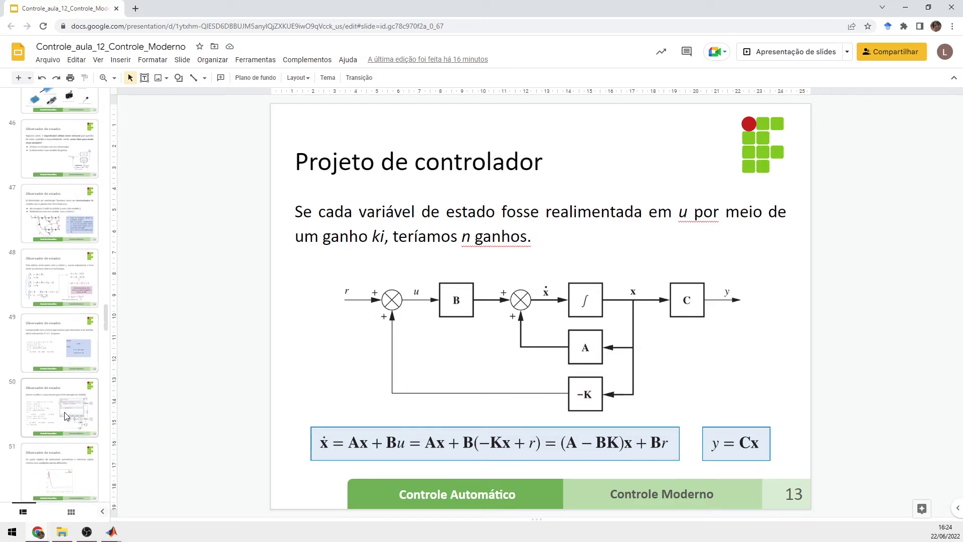
scroll(67, 416, "down", 15)
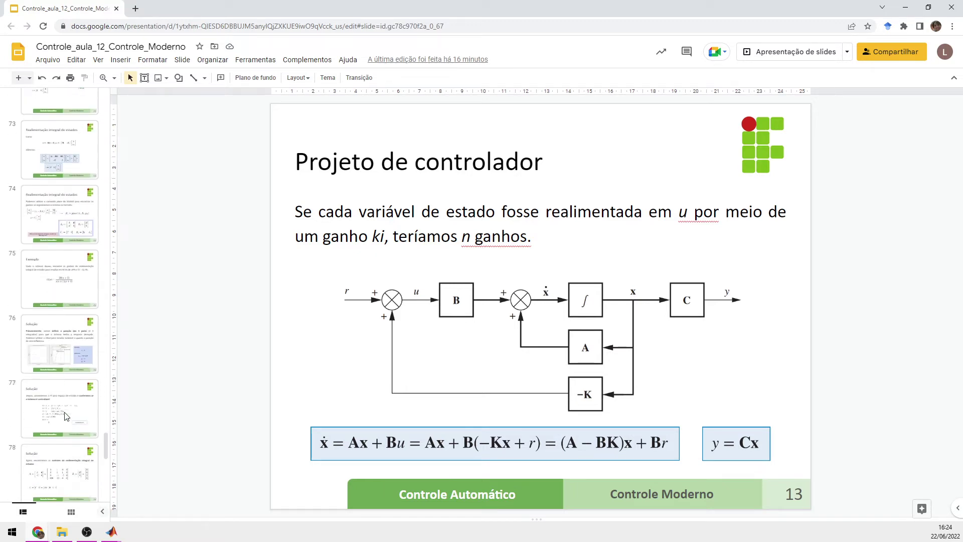
left_click(72, 237)
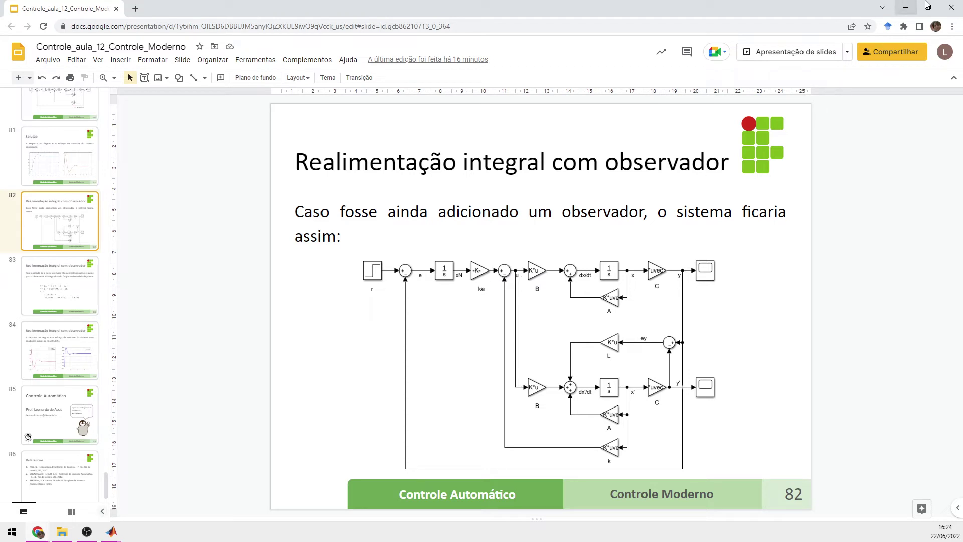
left_click(906, 11)
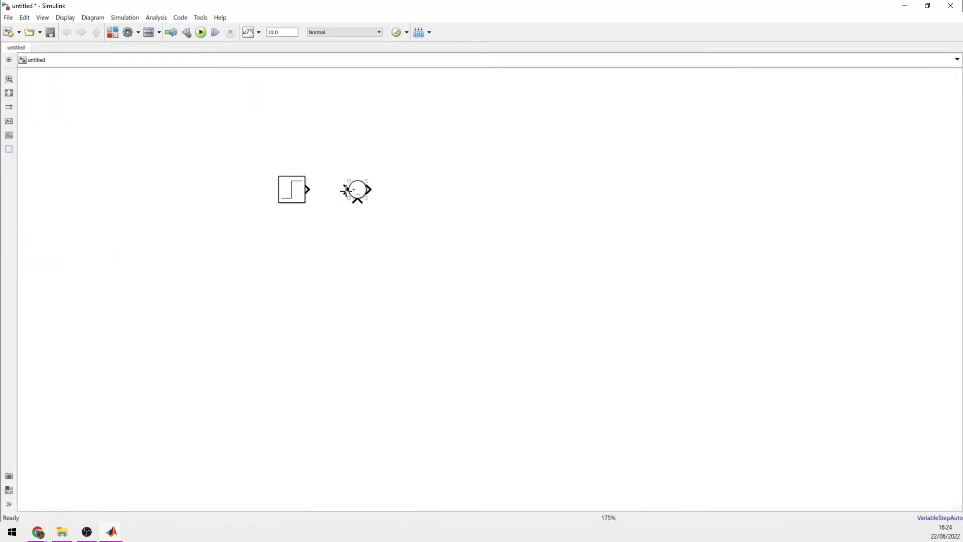
- Connect the Step block to the Sum block, and add a Gain block wired to the Sum output
left_click_drag(347, 191, 309, 189)
double_click(407, 196)
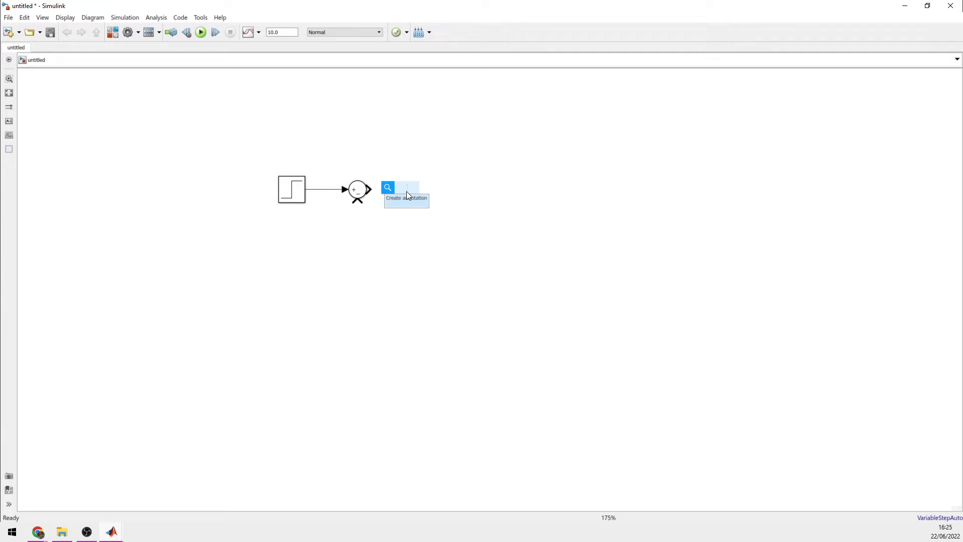
type("gain")
key("Return")
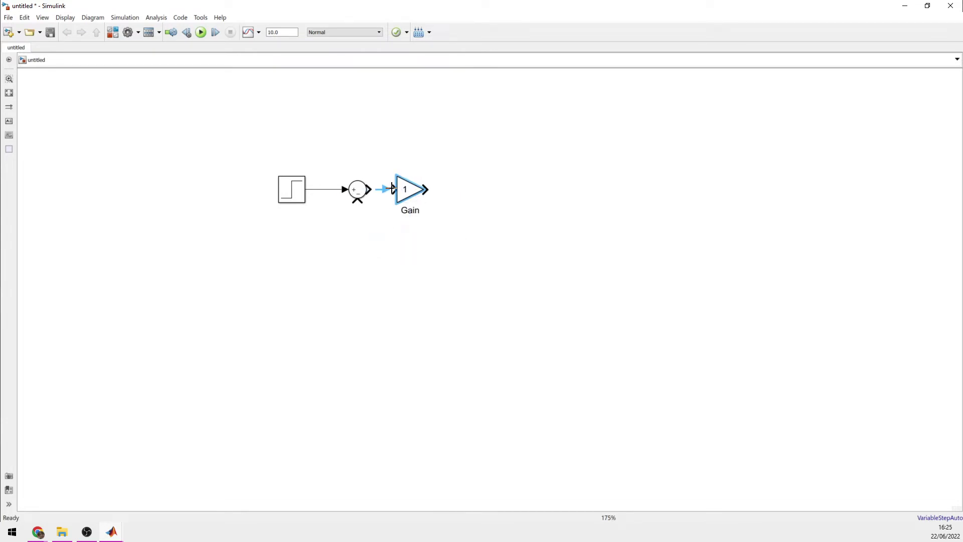
left_click_drag(411, 198, 419, 207)
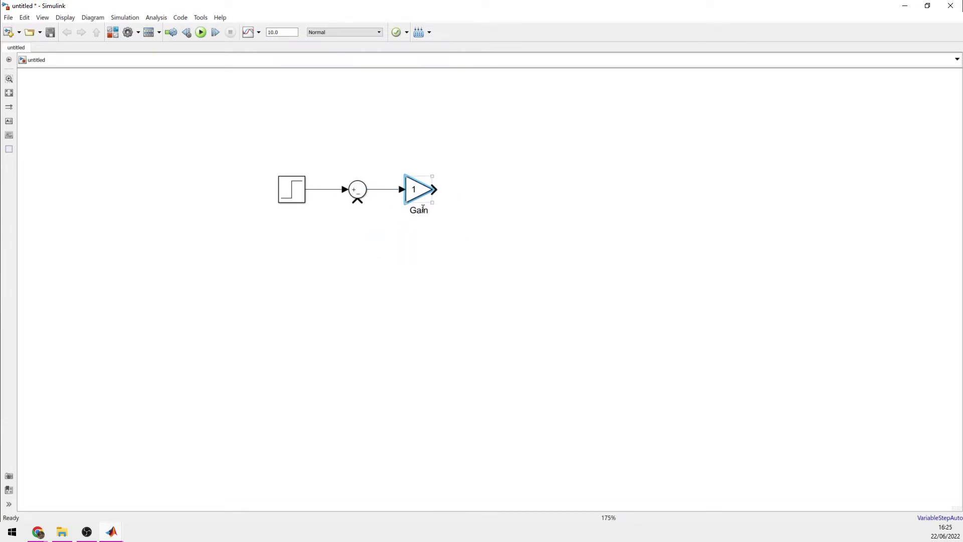
- Rename the Gain block to B and set its gain to B with Matrix(K*u) multiplication
left_click(423, 208)
double_click(423, 209)
type("B")
left_click(421, 195)
double_click(421, 194)
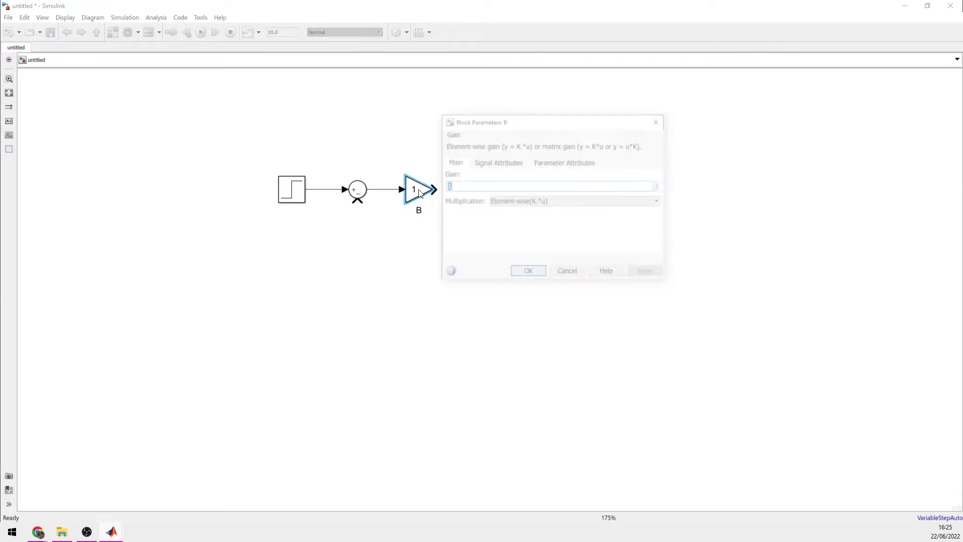
type("B")
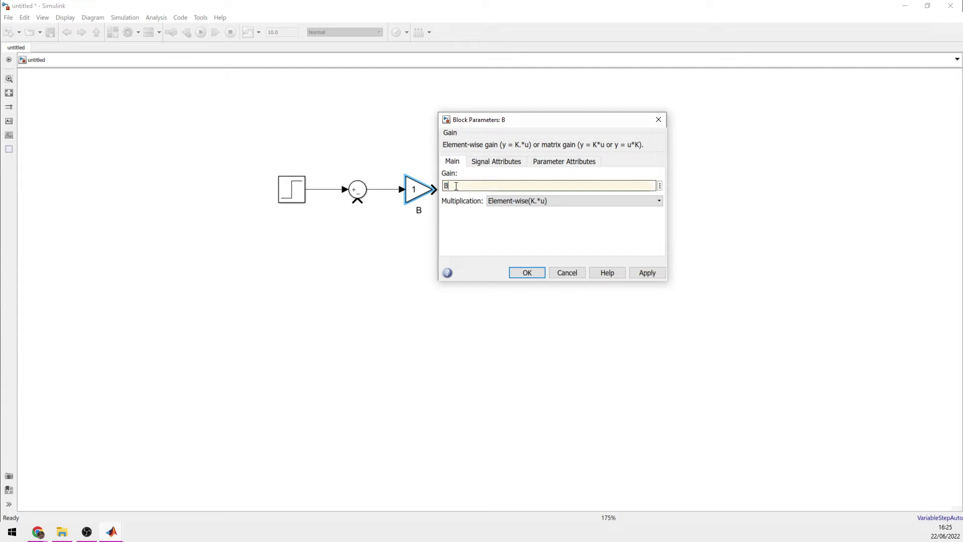
left_click(511, 207)
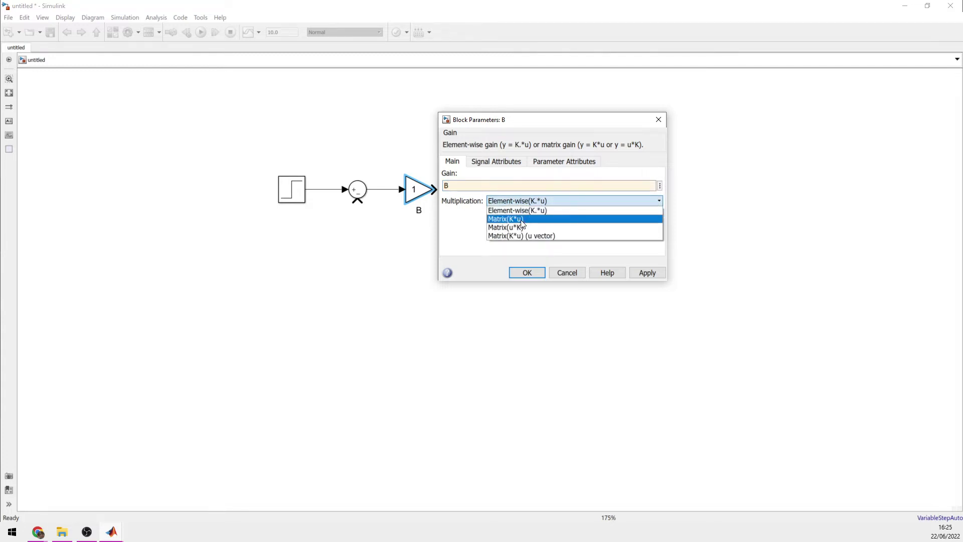
left_click(519, 220)
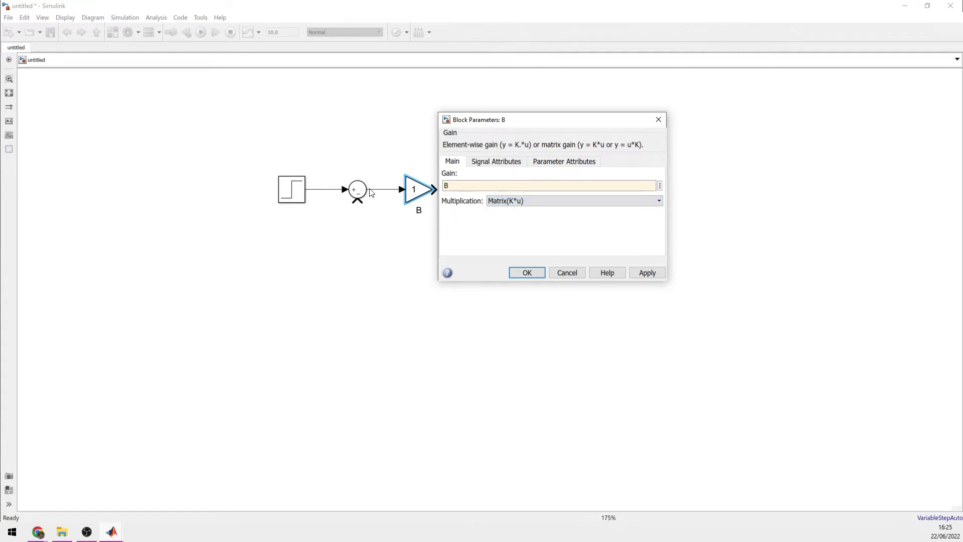
left_click(526, 272)
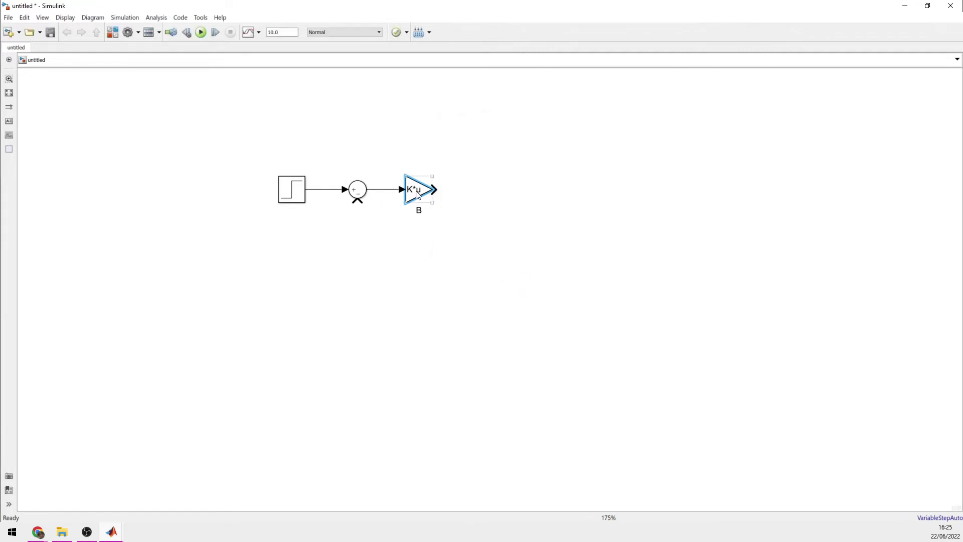
- Add a second Sum block after B and connect B's output to its first input
double_click(497, 193)
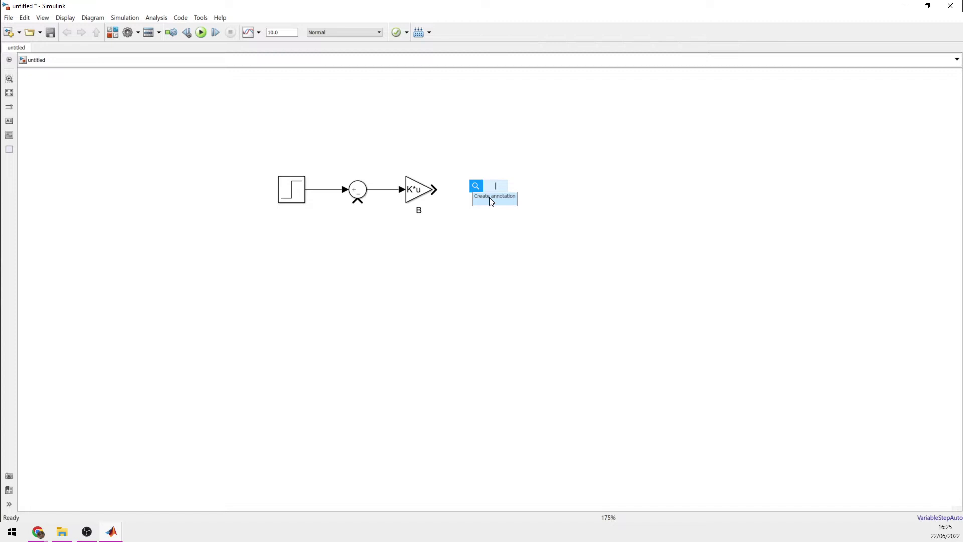
type("sum")
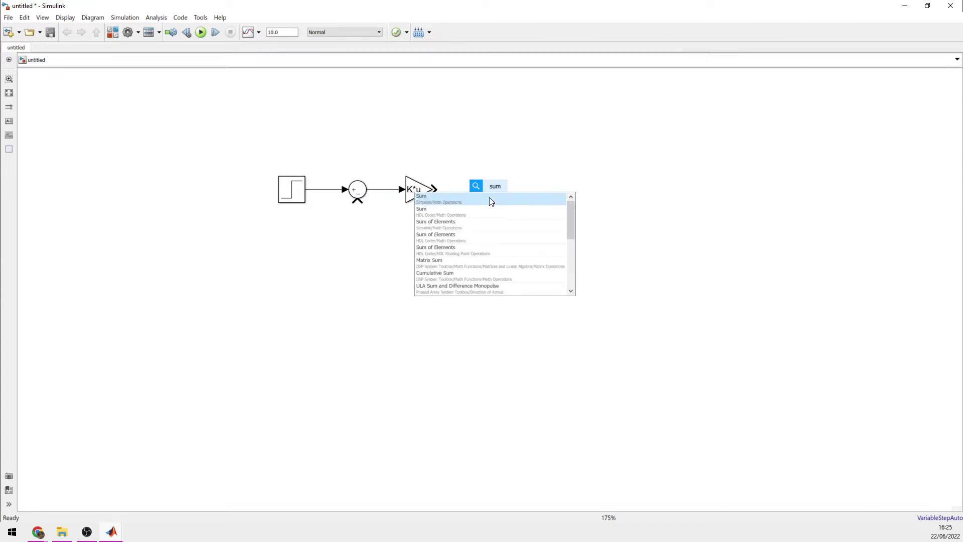
key("Return")
left_click_drag(492, 198, 470, 198)
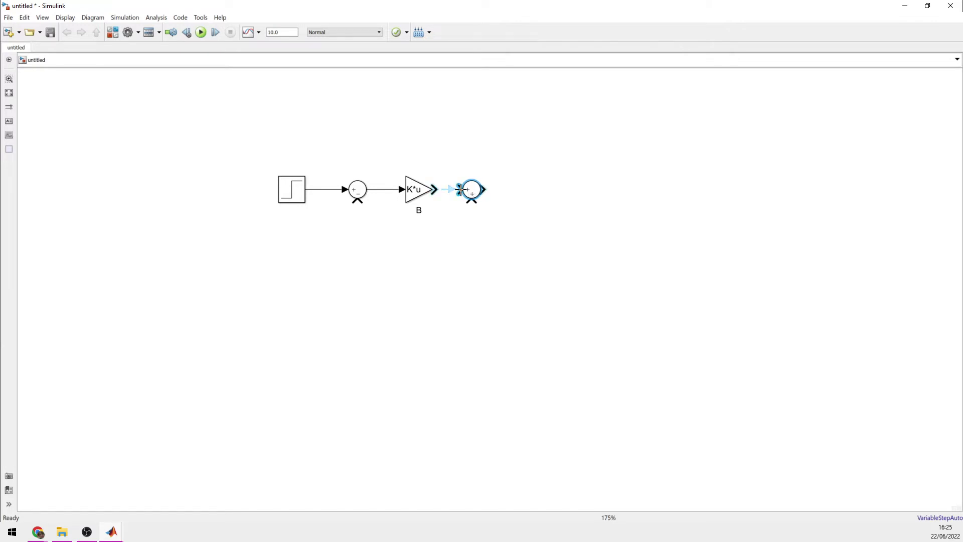
left_click_drag(434, 189, 457, 189)
- Add an Integrator block after the second Sum and connect it to the Sum output
double_click(537, 190)
type("integ")
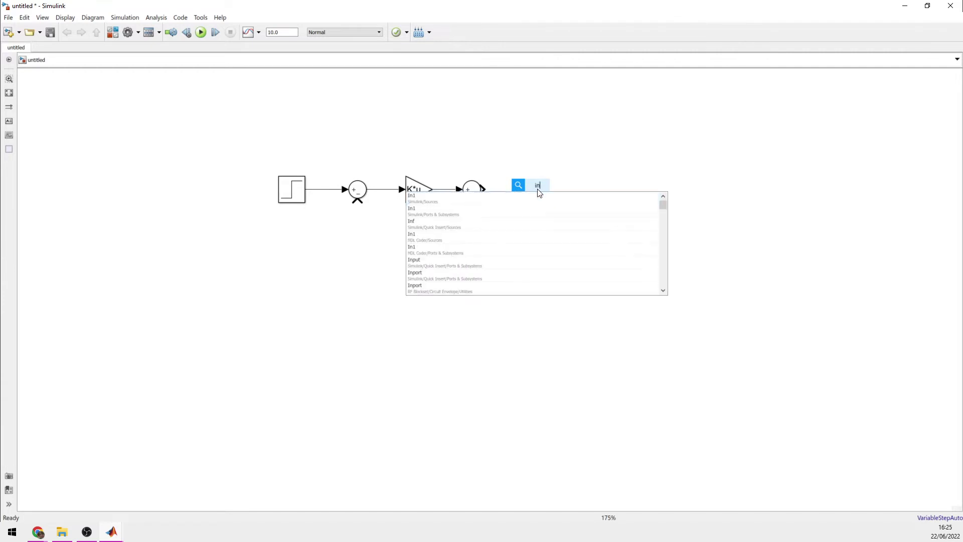
key("Return")
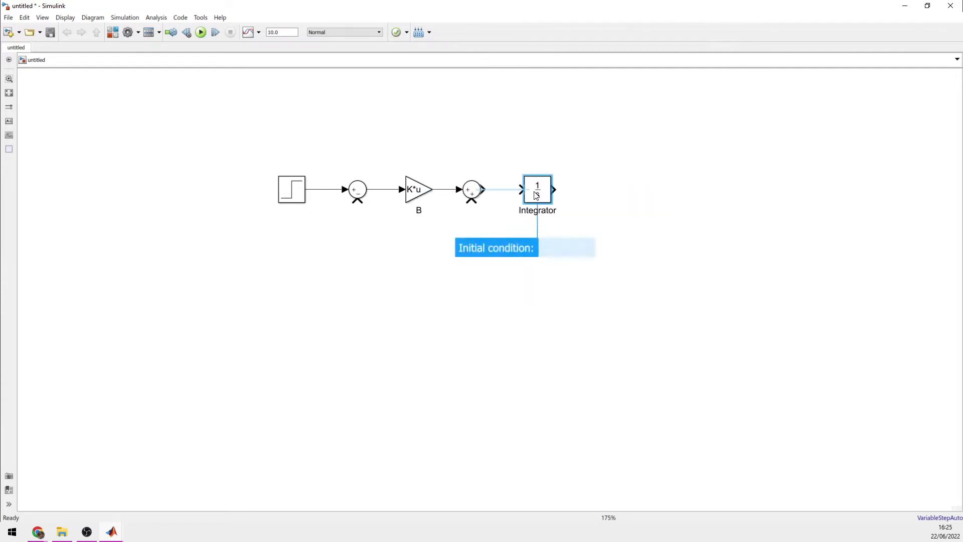
left_click_drag(539, 193, 530, 193)
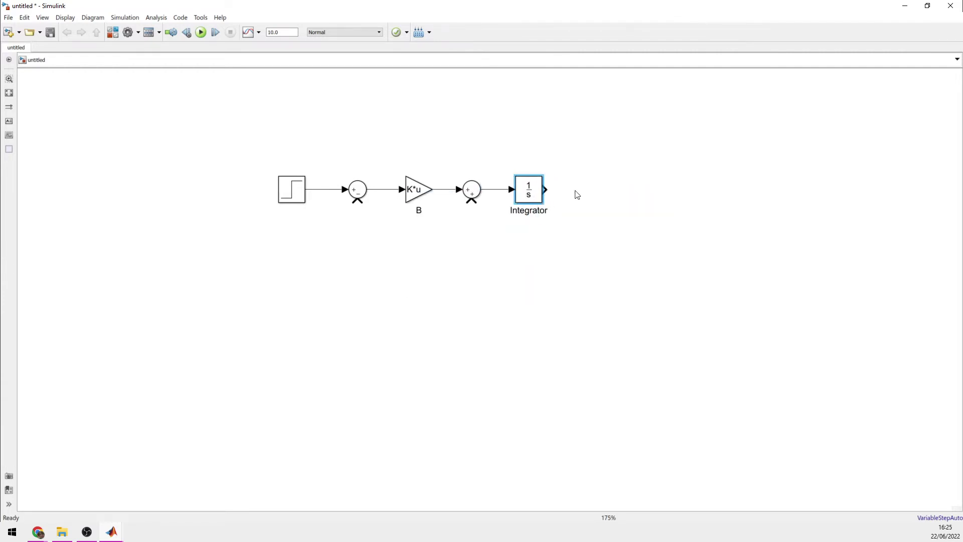
- Add a Gain block wired to the Integrator output, leaving a wide space between the two blocks
left_click(590, 195)
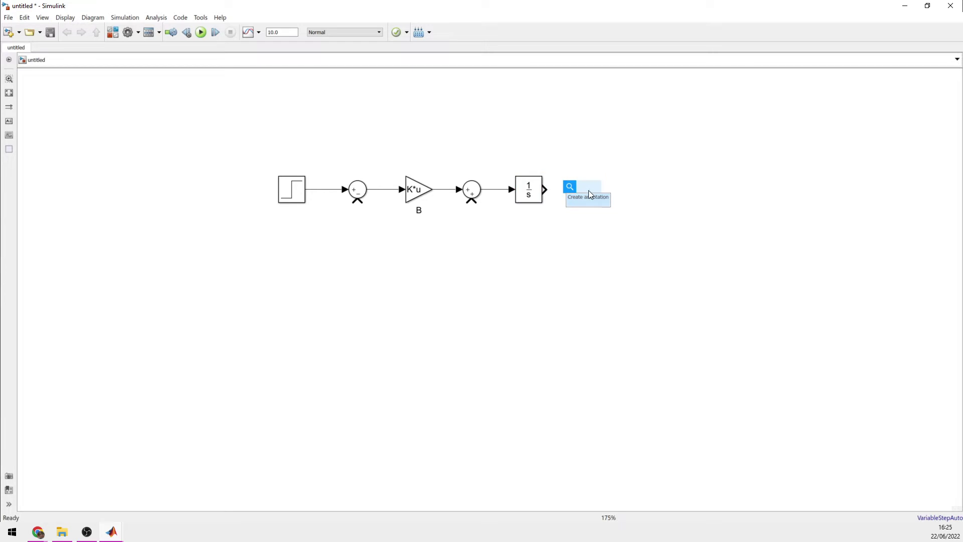
type("gain")
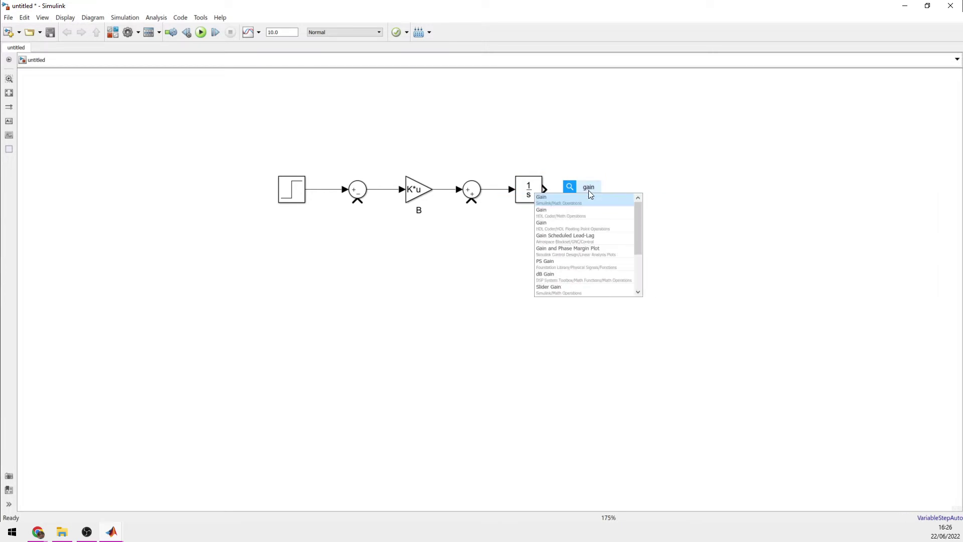
key("Return")
left_click_drag(591, 195, 643, 196)
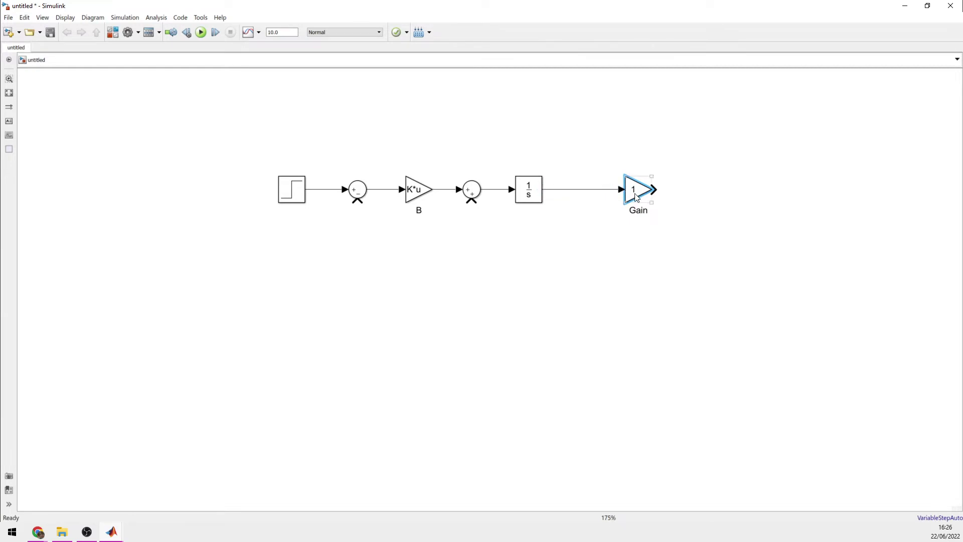
- Rename the Gain block after the Integrator to C and set its gain to C with Matrix(K*u) (u vector) multiplication
double_click(642, 215)
type("C")
double_click(636, 194)
type("C")
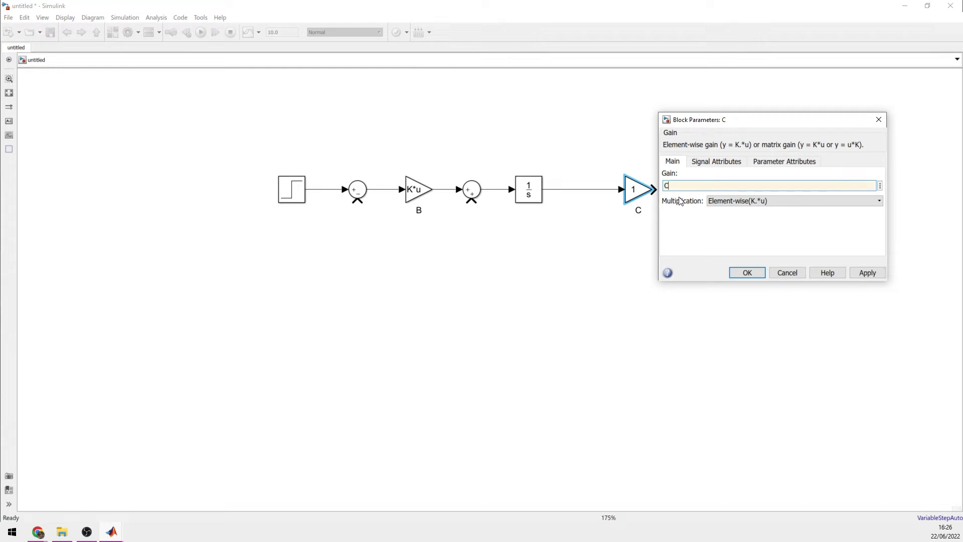
left_click(722, 203)
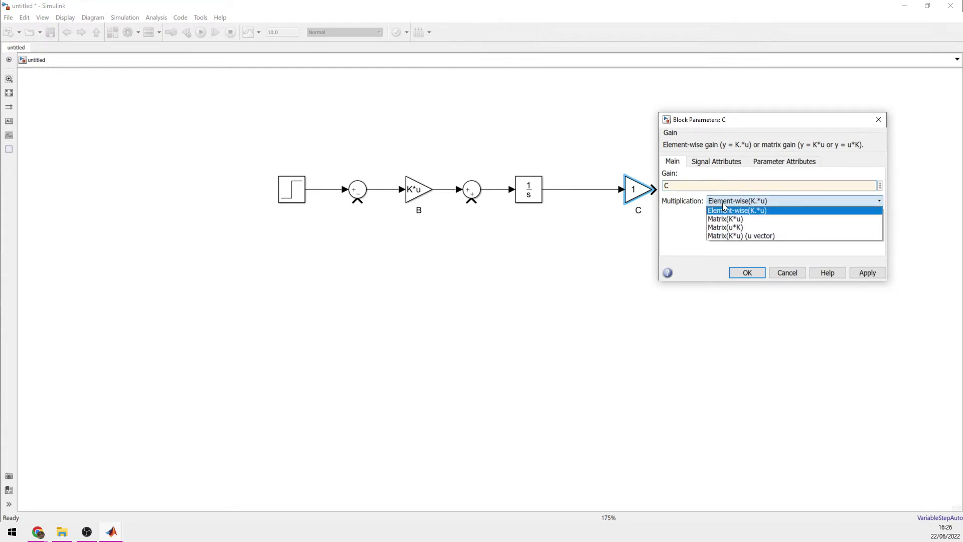
left_click(754, 237)
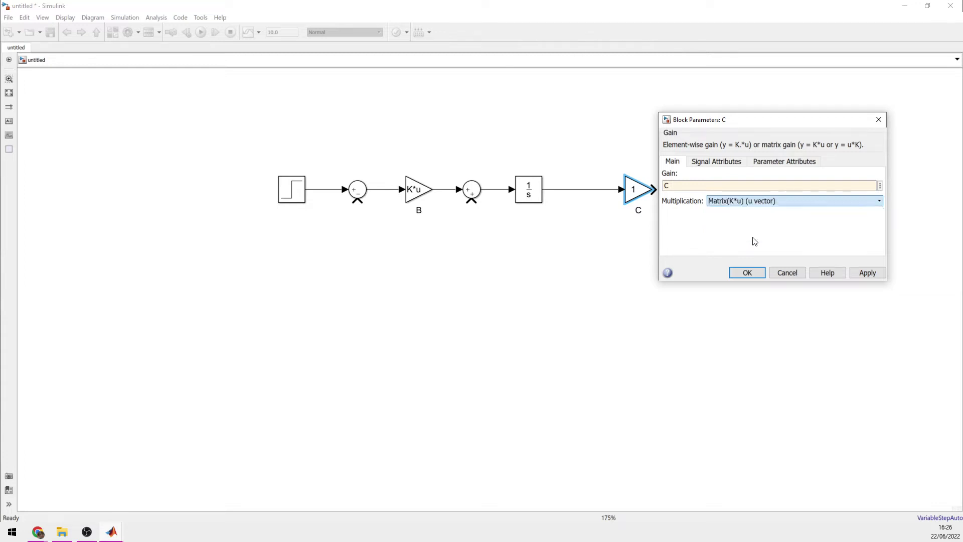
left_click(749, 272)
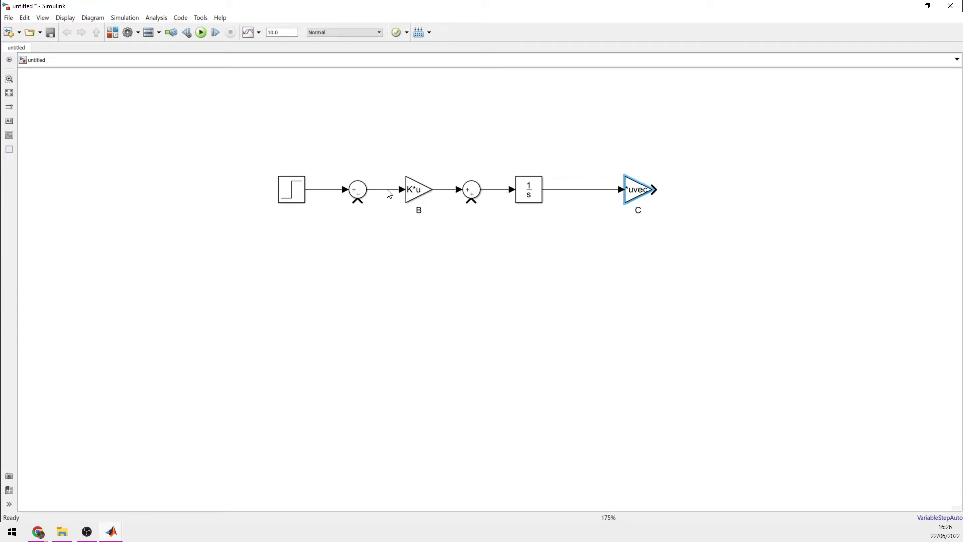
- Label the signal leaving the Step block r and the signal entering gain B u
left_click(329, 190)
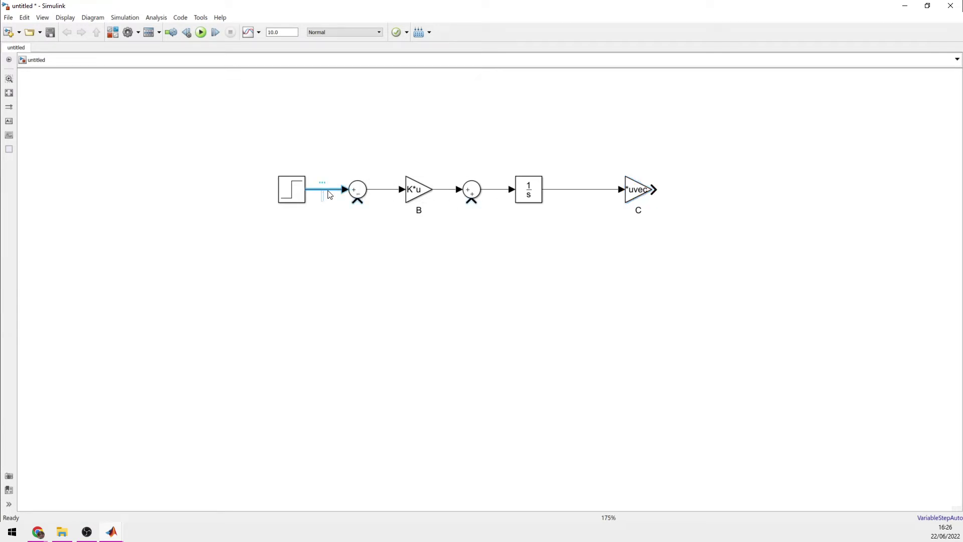
type("r")
left_click(344, 220)
double_click(386, 193)
type("u")
left_click(441, 198)
- Label the Integrator's input signal xp and its output signal x
left_click(473, 194)
left_click(496, 195)
double_click(496, 195)
type("xp")
left_click(516, 221)
double_click(565, 195)
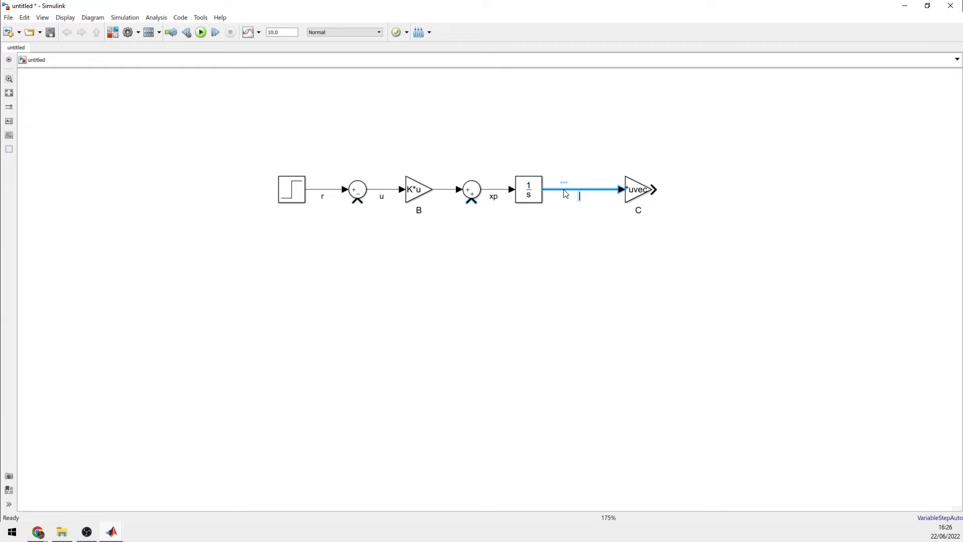
type("x")
left_click(627, 244)
- Add a Gain block below the Integrator, rotated clockwise twice so that its output faces back toward the sum blocks
double_click(527, 237)
type("gain")
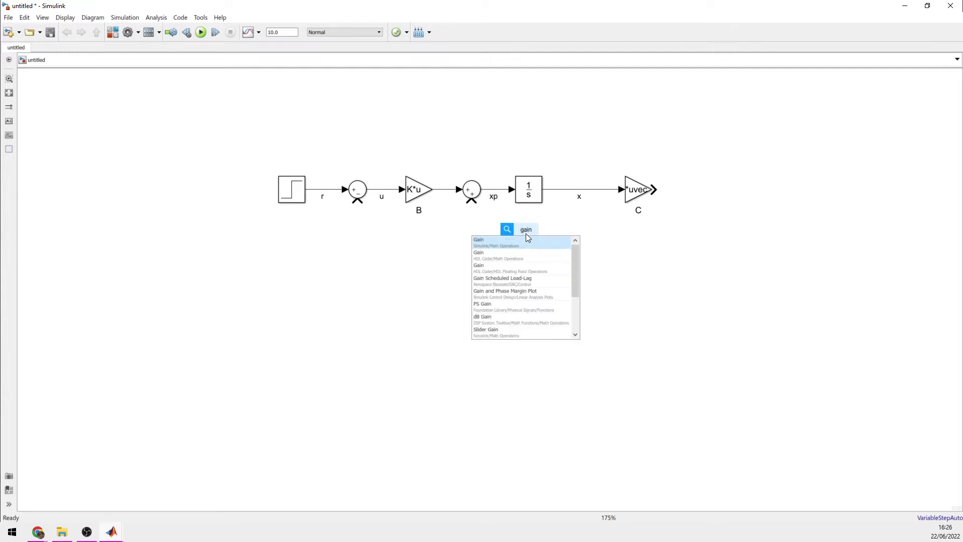
key("Return")
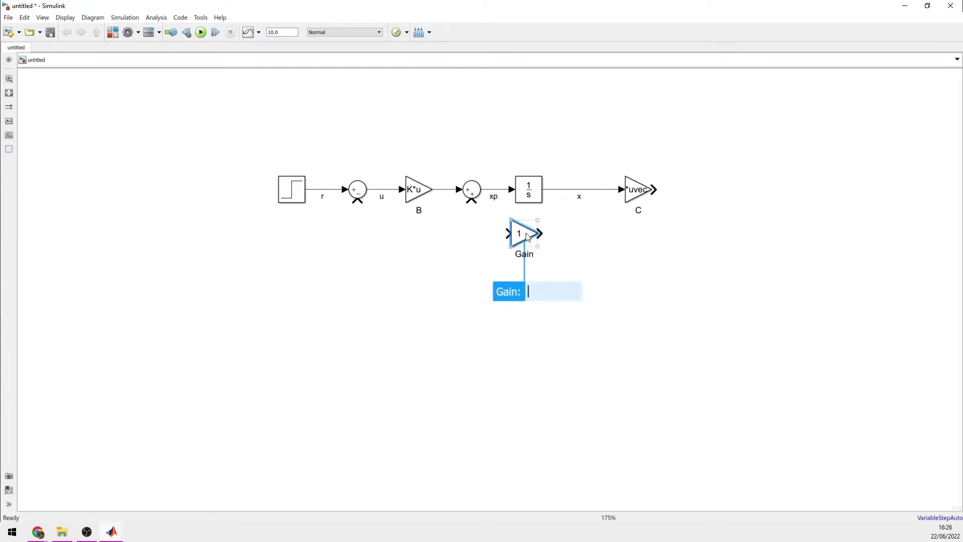
right_click(527, 237)
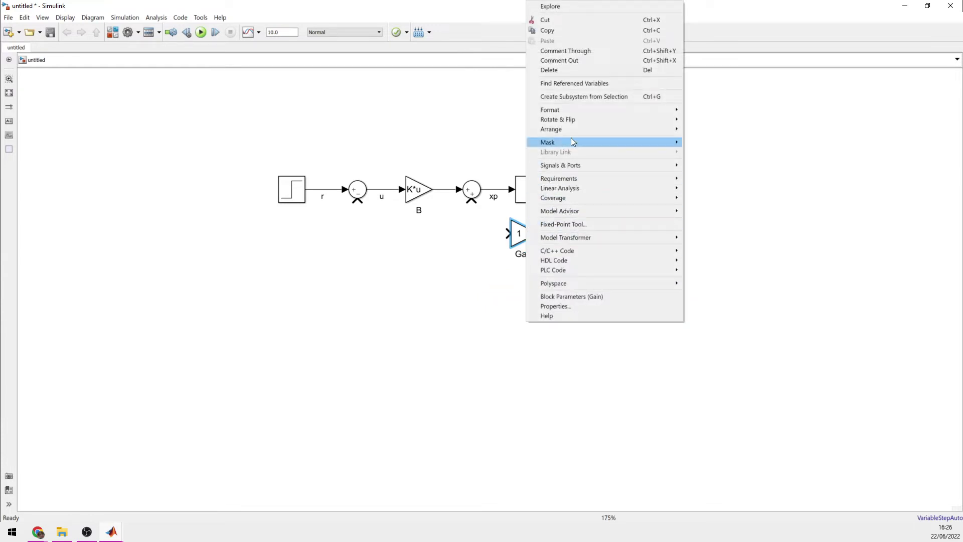
mouse_move(600, 118)
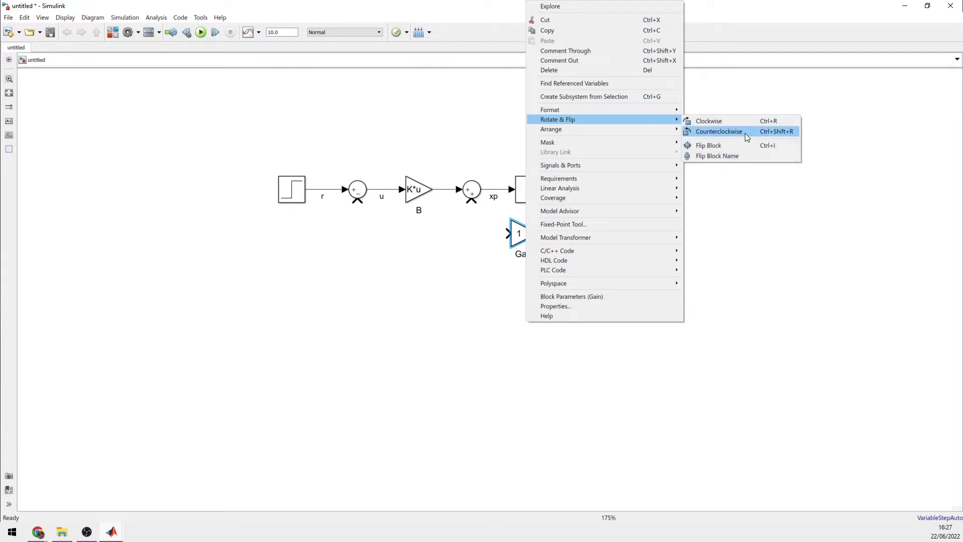
left_click(751, 122)
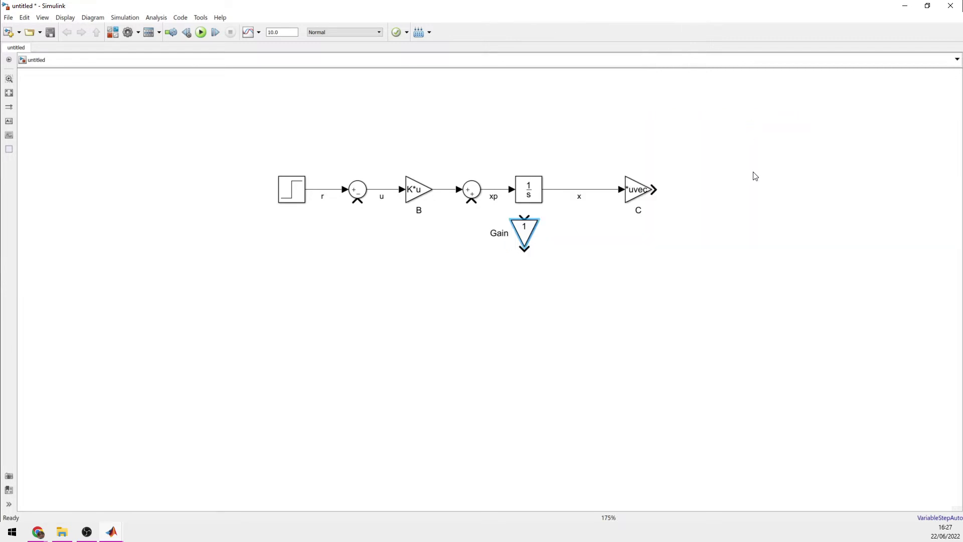
key("ctrl+r")
left_click_drag(524, 235, 529, 249)
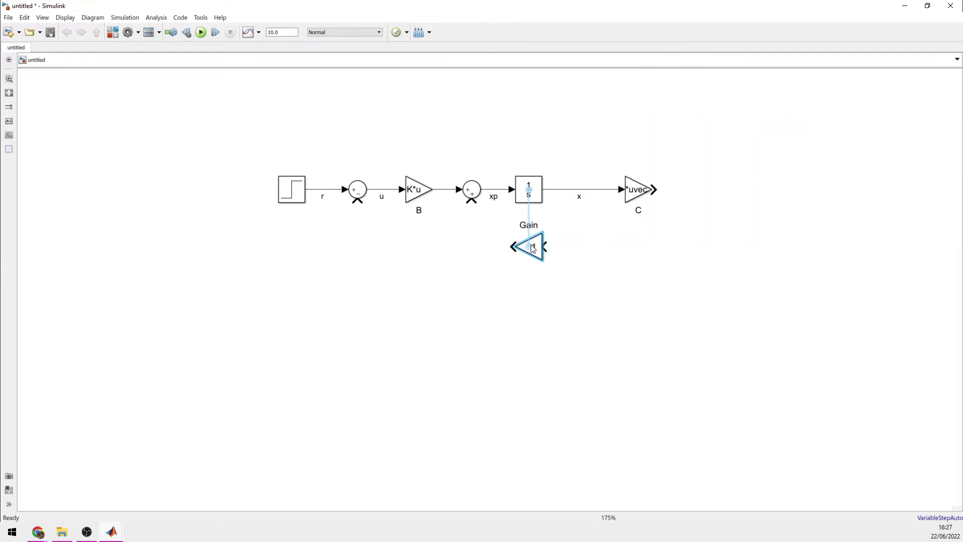
- Rename the rotated Gain block A and set its multiplication to Matrix(K*u) (u vector)
double_click(532, 226)
type("A")
left_click(540, 273)
double_click(535, 250)
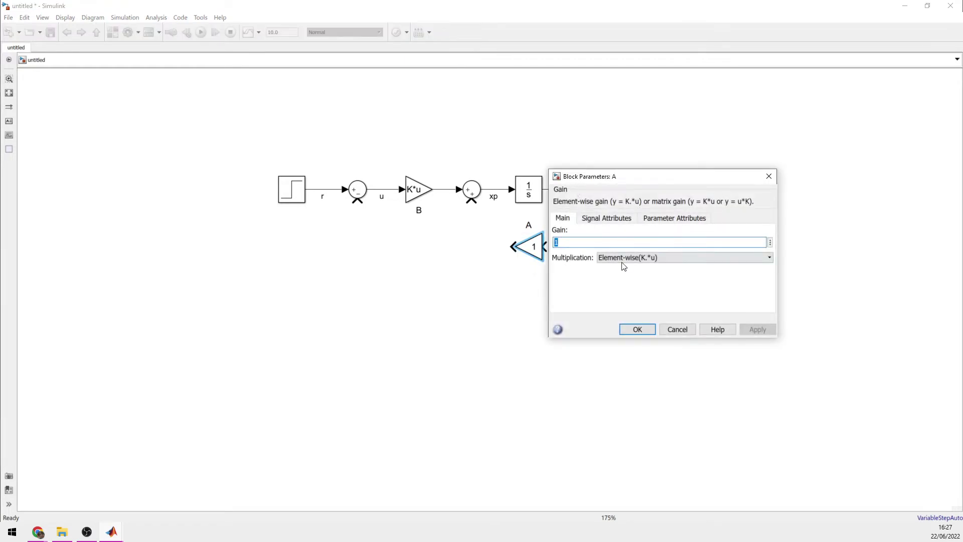
left_click(622, 260)
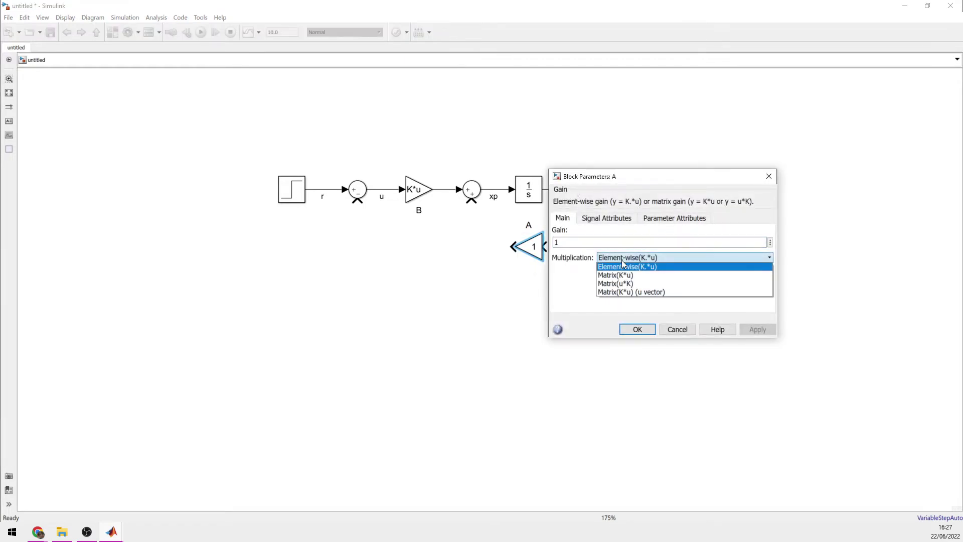
left_click(648, 294)
left_click(638, 329)
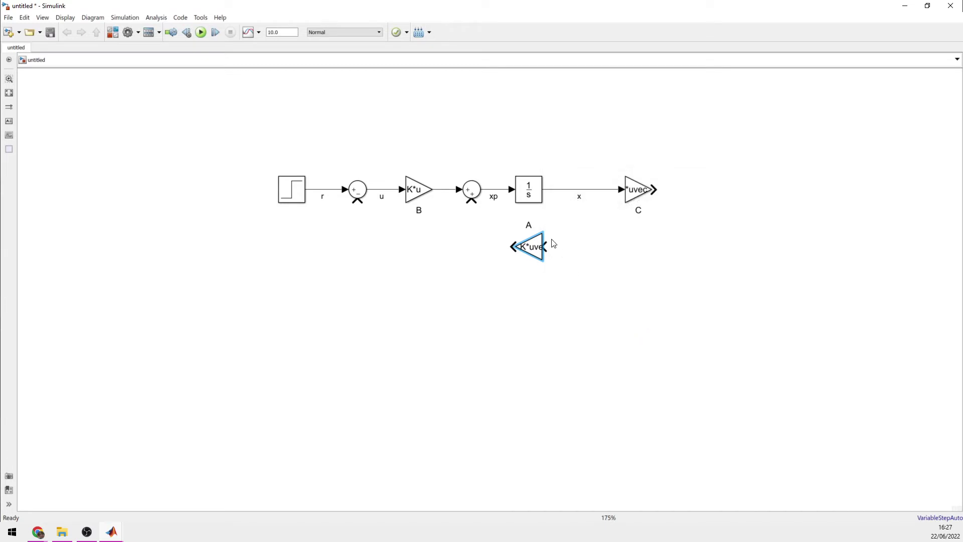
- Wire signal x into gain A and gain A's output to the free input of the second Sum block
left_click_drag(545, 246, 582, 194)
mouse_move(545, 247)
left_mouse_down()
mouse_move(592, 188)
mouse_move(584, 189)
left_mouse_up()
left_click_drag(513, 247, 472, 202)
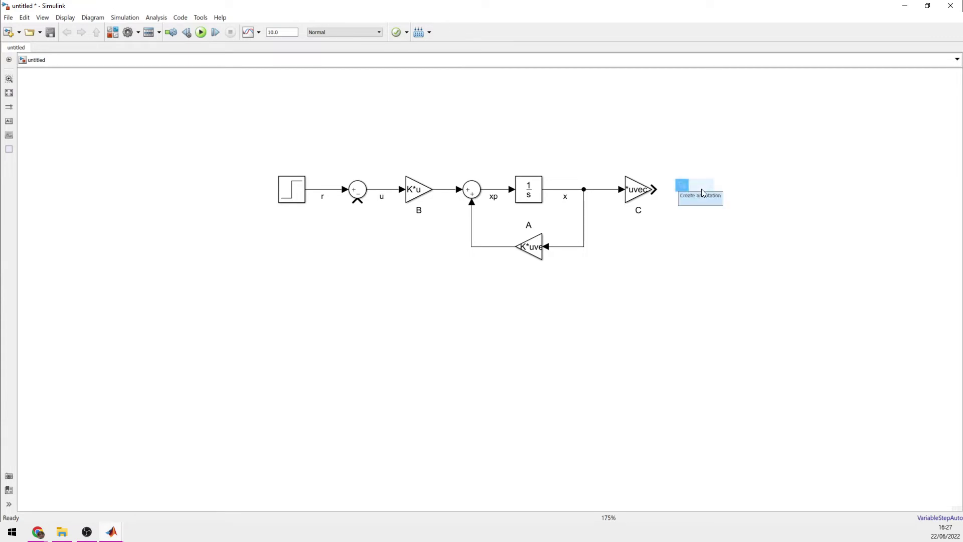
- Add a Scope wired to gain C's output and label the connecting signal y
type("sco")
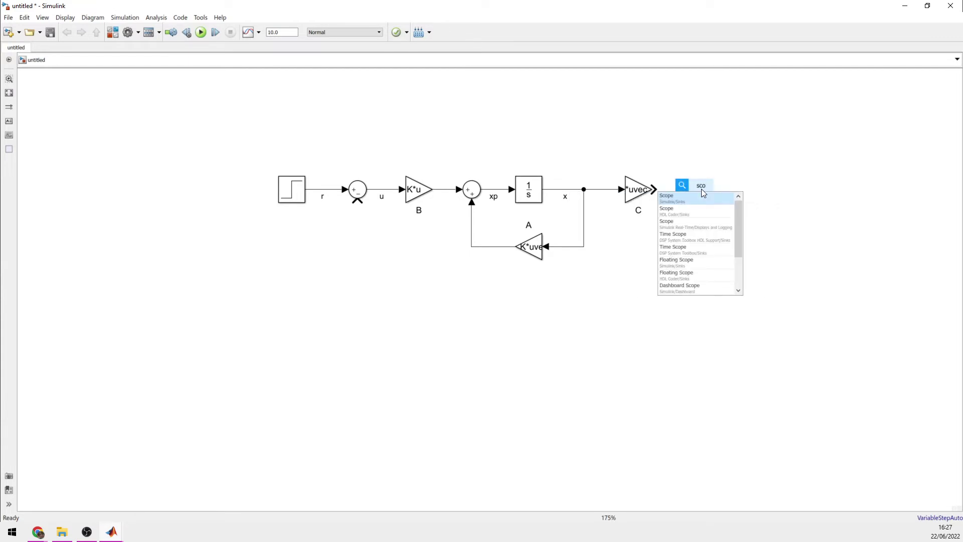
key("Return")
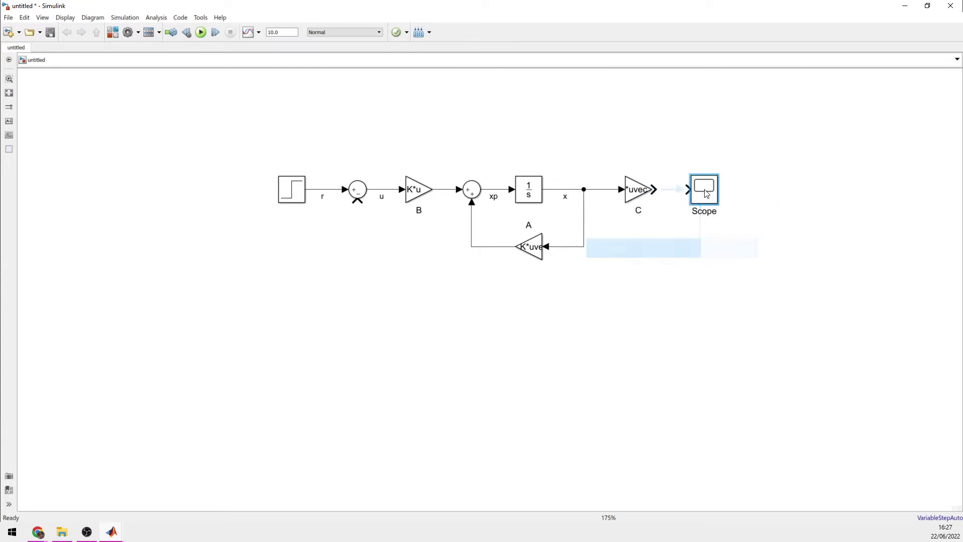
left_click(687, 189)
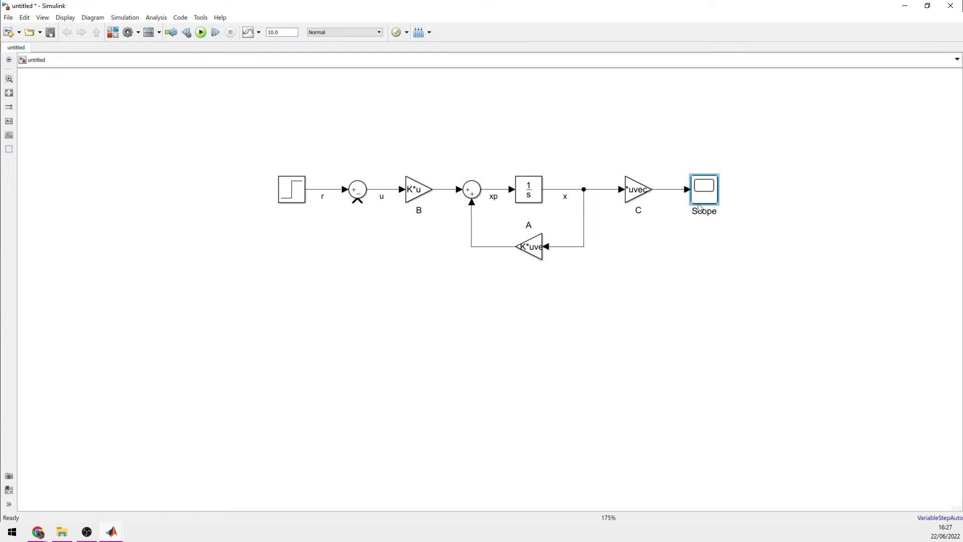
left_click(668, 194)
left_click(690, 225)
- Add another Gain block below gain A and rename it K
double_click(535, 299)
type("gain")
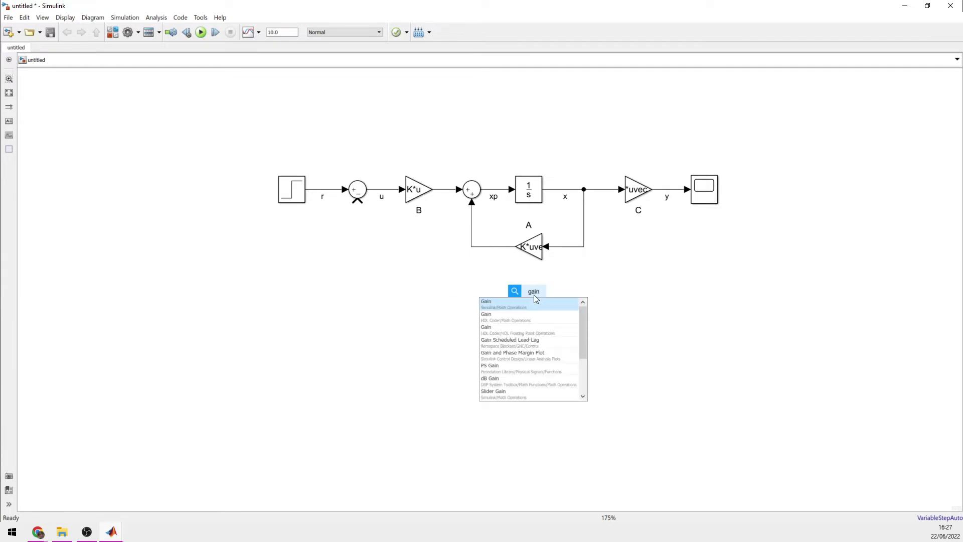
key("Return")
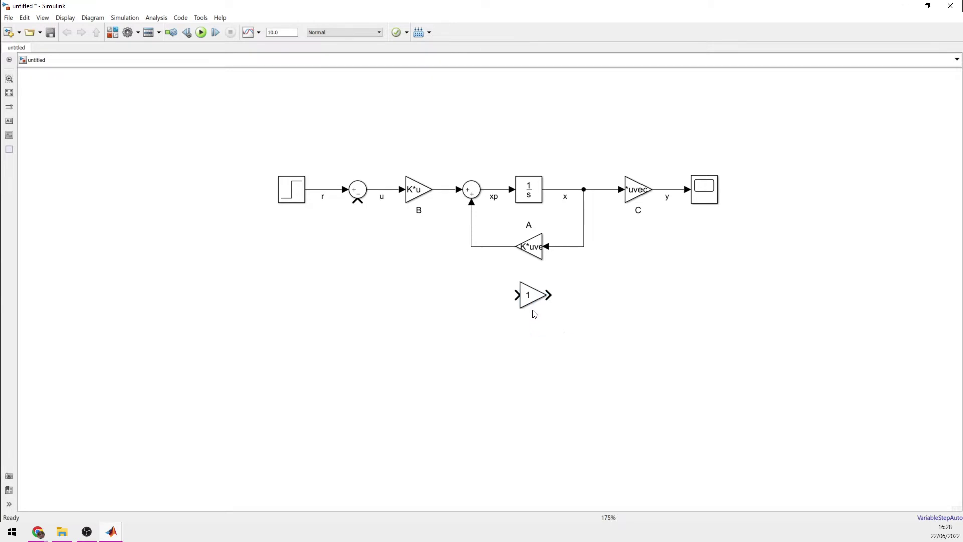
double_click(535, 316)
type("K")
left_click(561, 328)
- Set block K's gain to K with Matrix(K*u) (u vector) multiplication
double_click(531, 297)
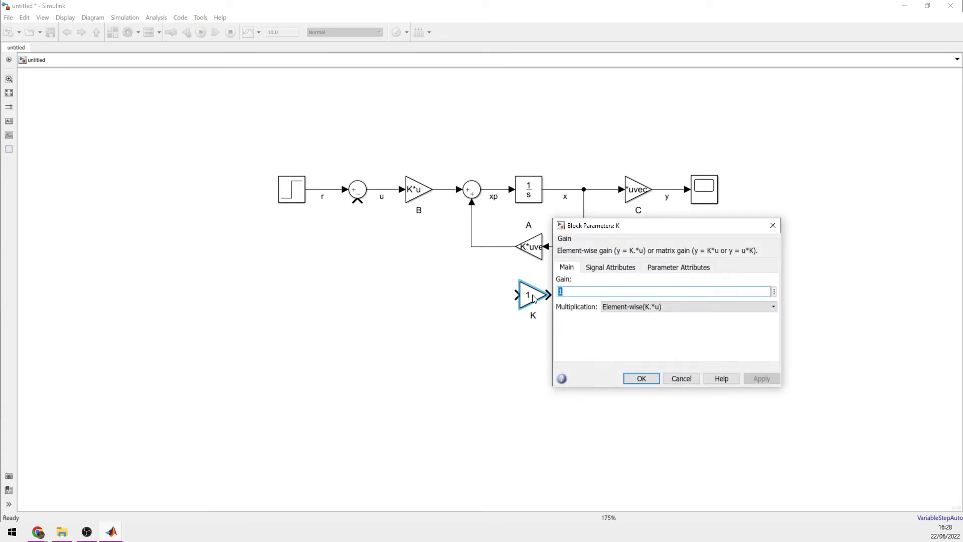
type("K")
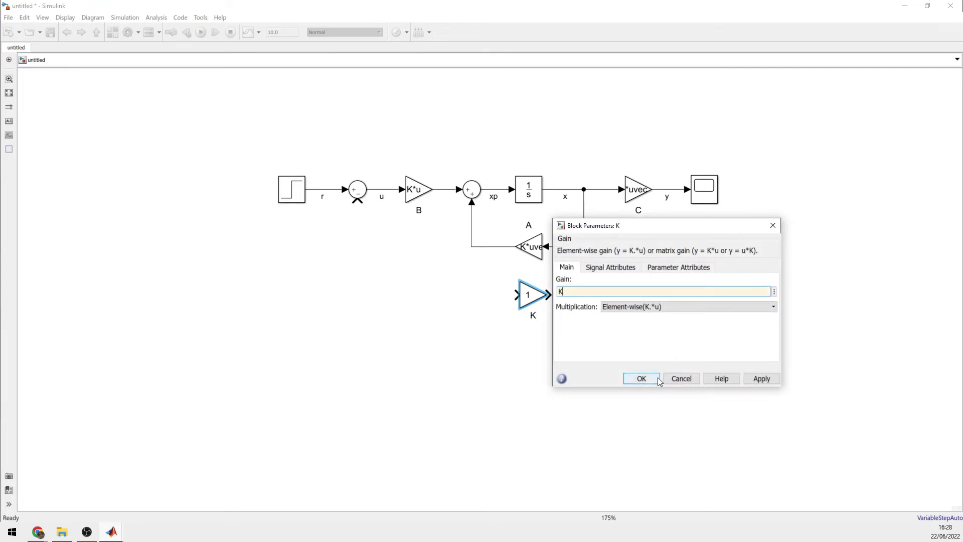
left_click(652, 307)
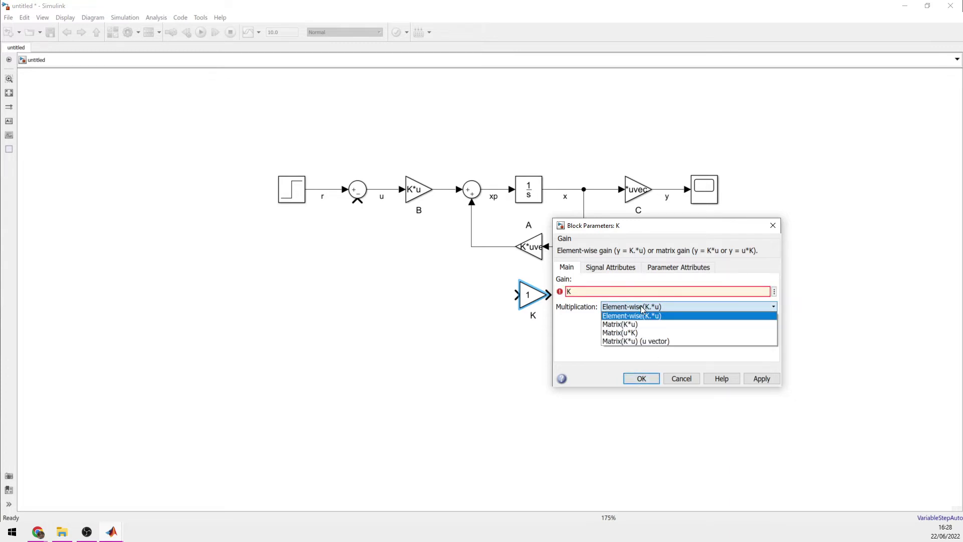
left_click(657, 342)
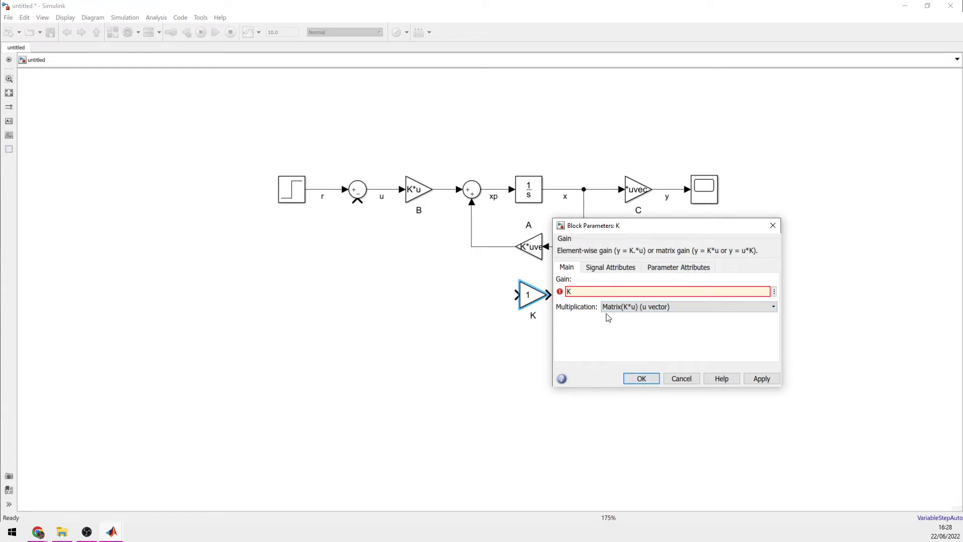
left_click(642, 379)
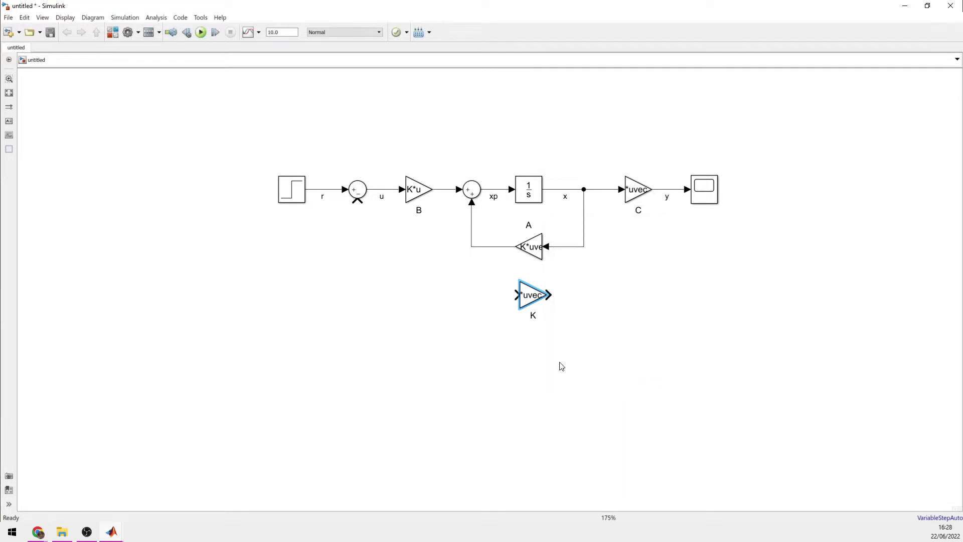
- Check the name of the place result variable in the MATLAB script, and set block K's gain to k in Simulink
mouse_move(122, 531)
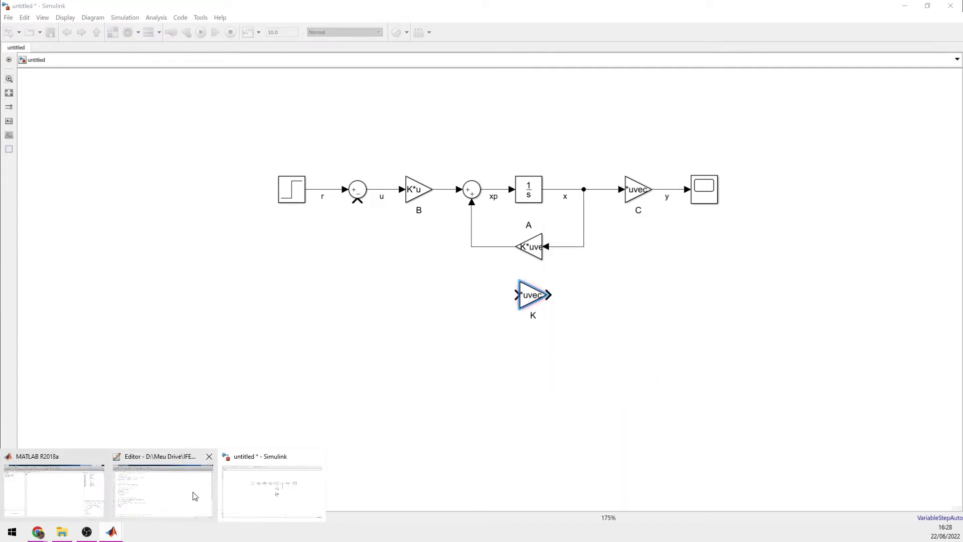
left_click(193, 496)
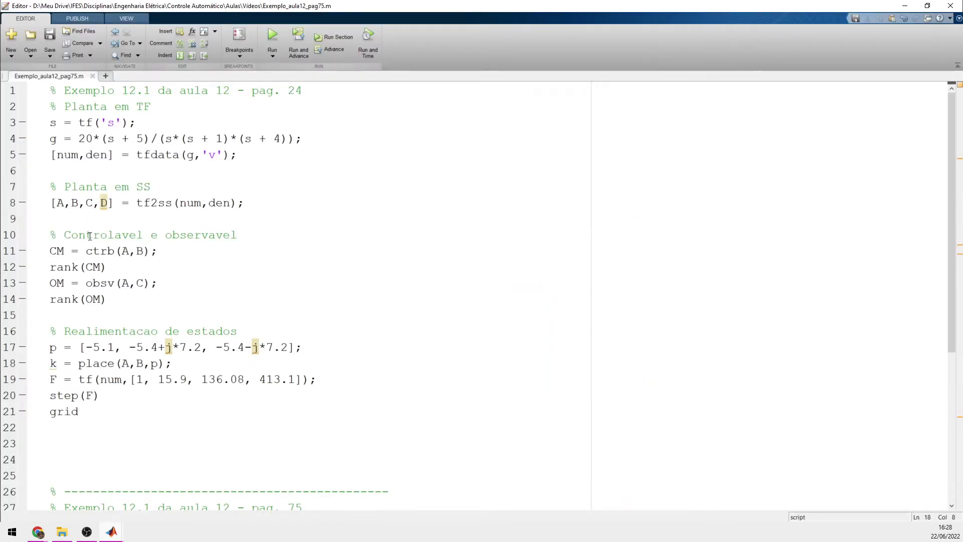
double_click(54, 365)
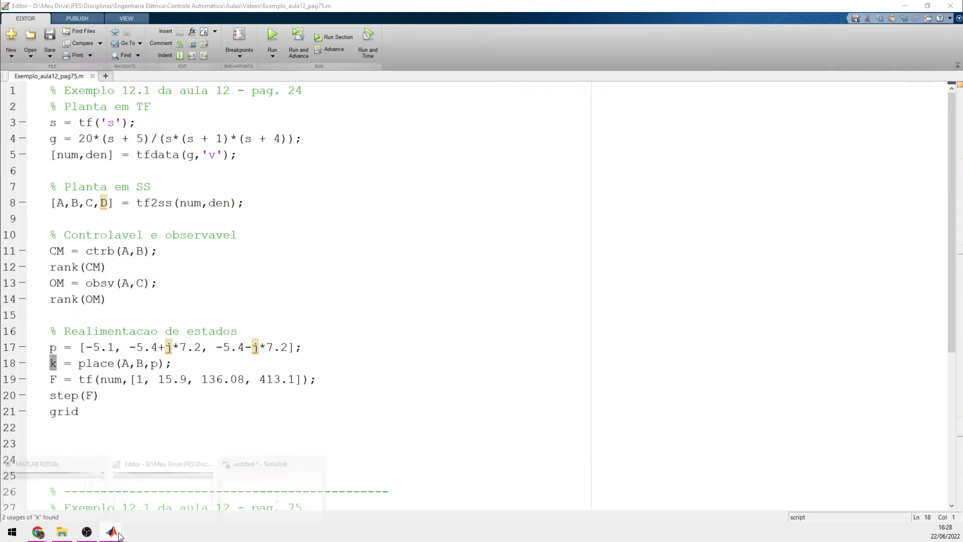
mouse_move(120, 531)
left_click(263, 498)
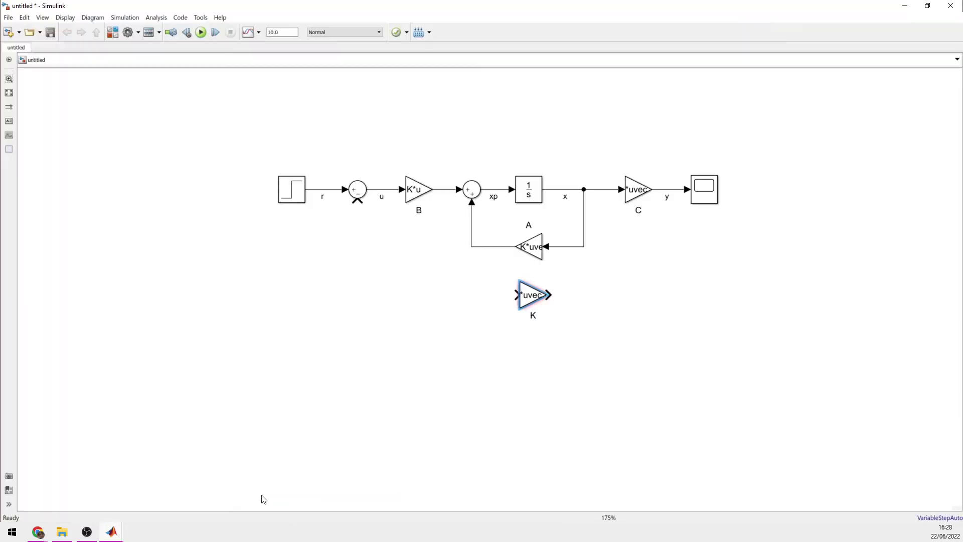
double_click(528, 295)
type("k")
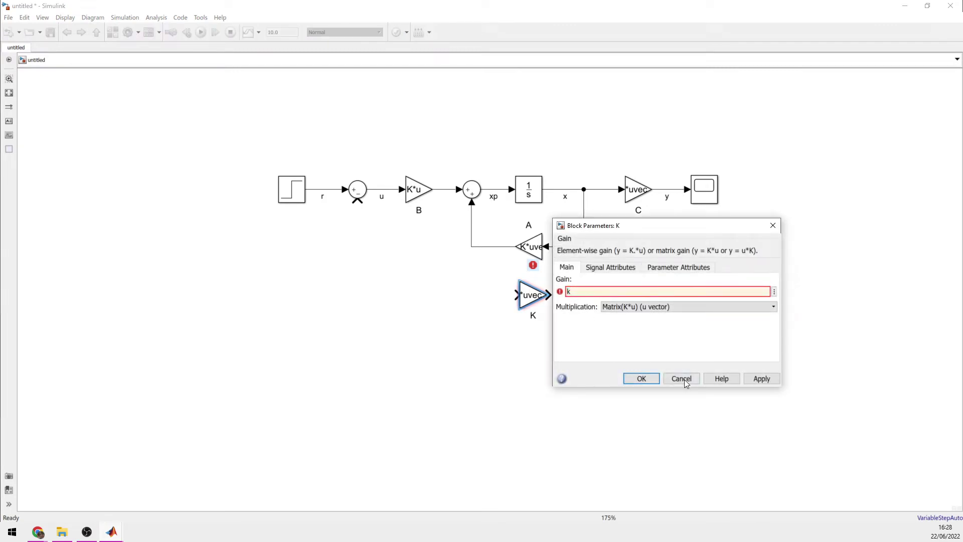
left_click(642, 378)
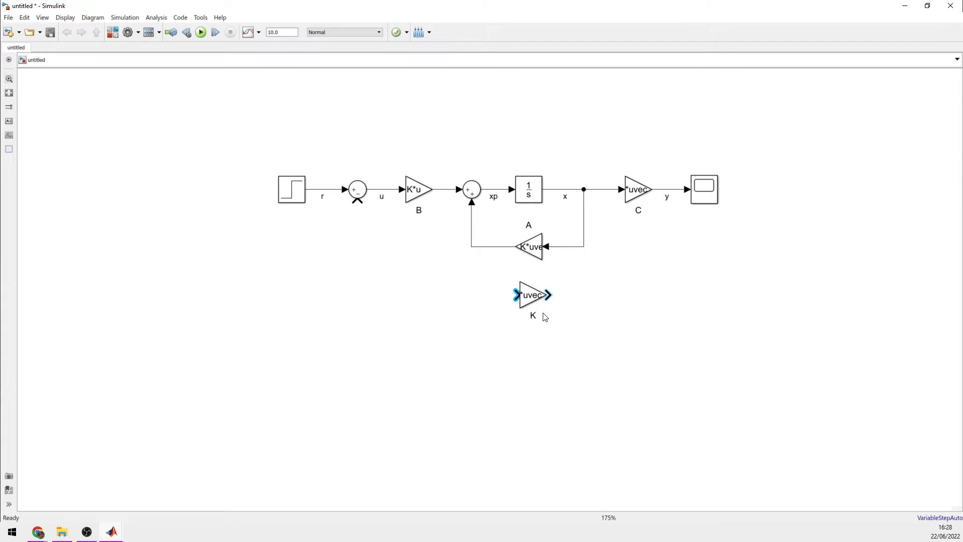
- Flip block K and wire it from signal x to the negative input of the first Sum block
left_click_drag(576, 348, 498, 271)
key("ctrl+i")
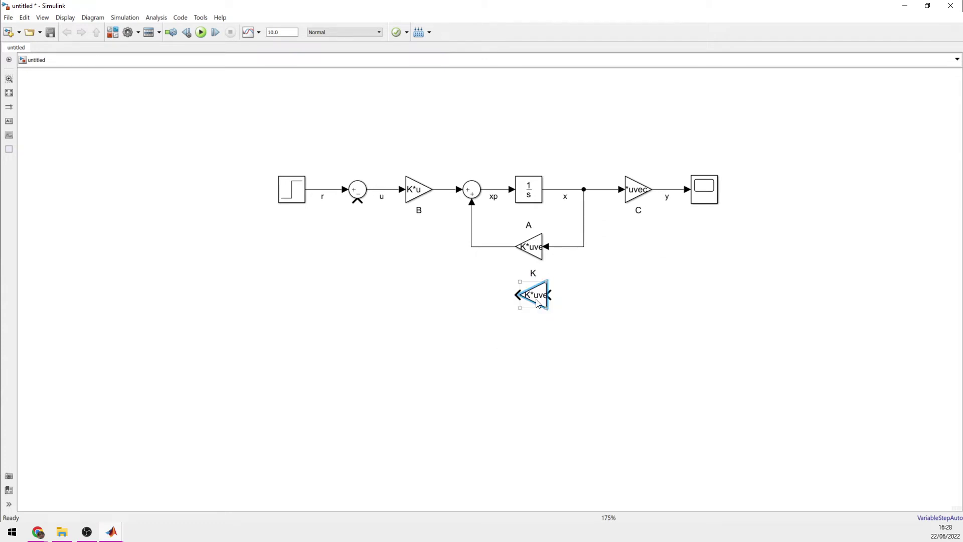
left_click_drag(536, 302, 583, 246)
left_click(574, 305)
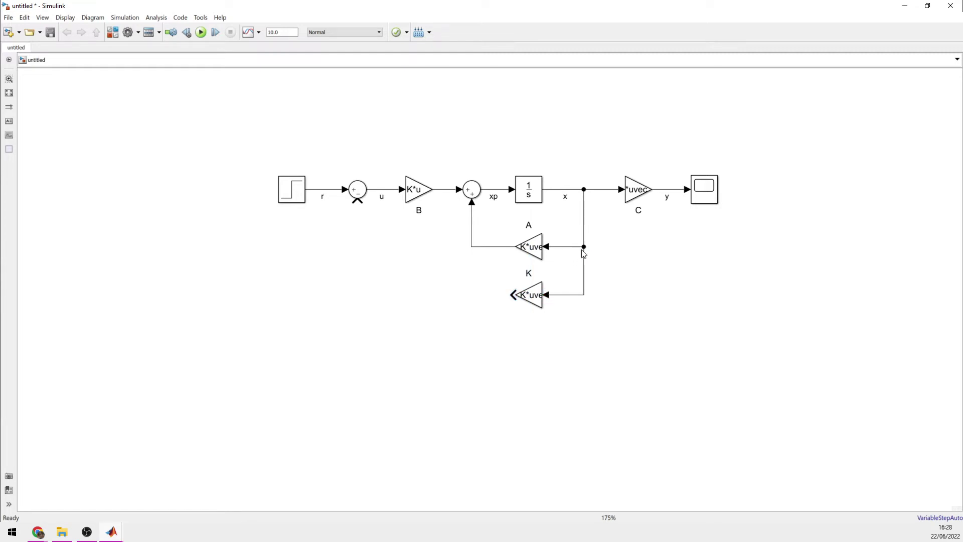
left_click(513, 295)
mouse_move(513, 295)
left_mouse_down()
mouse_move(417, 279)
mouse_move(357, 201)
left_mouse_up()
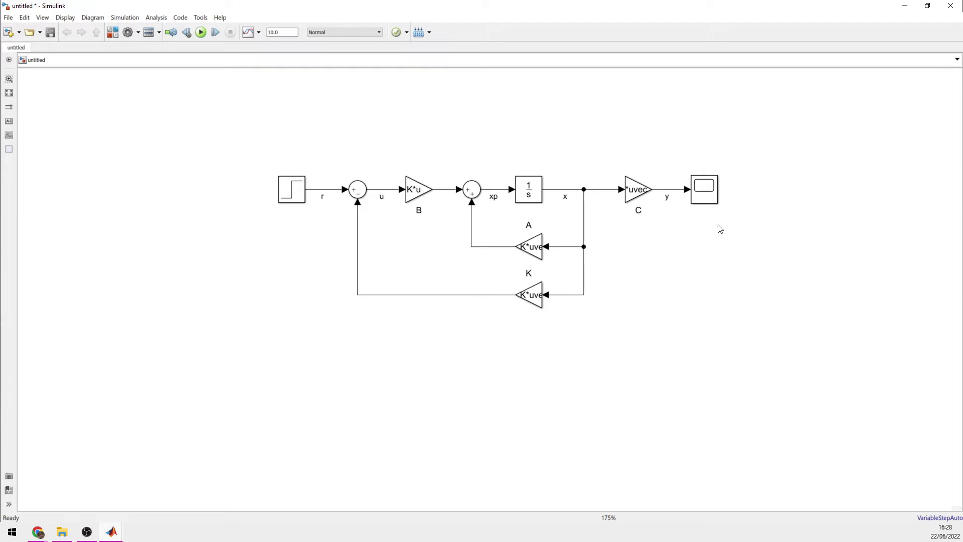
- Open the Scope on output y, enlarge its window and turn on the legend
double_click(707, 191)
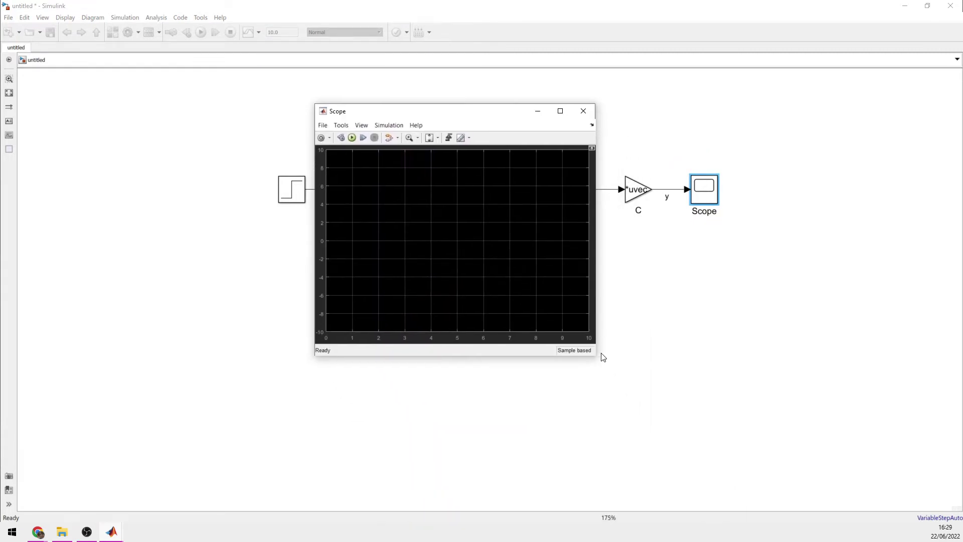
left_click(597, 359)
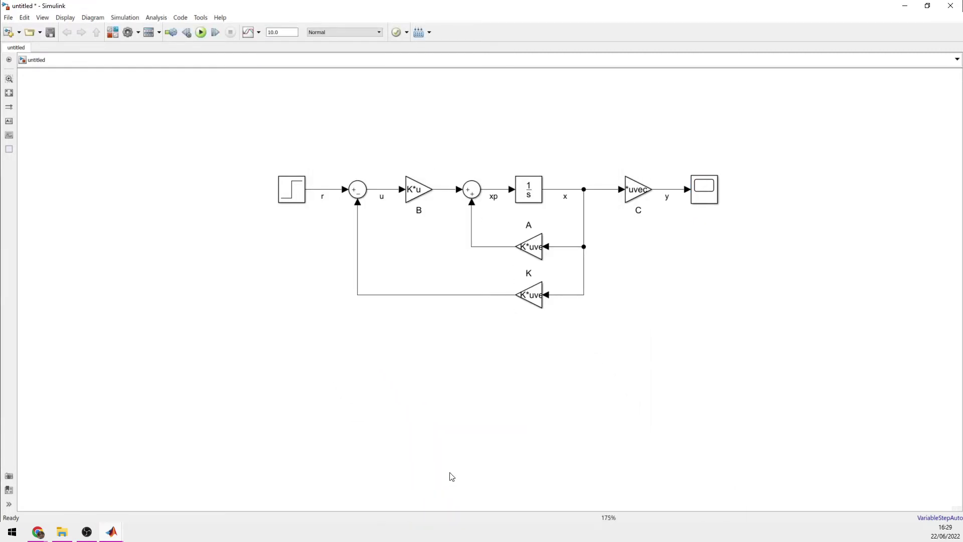
left_click_drag(466, 114, 422, 79)
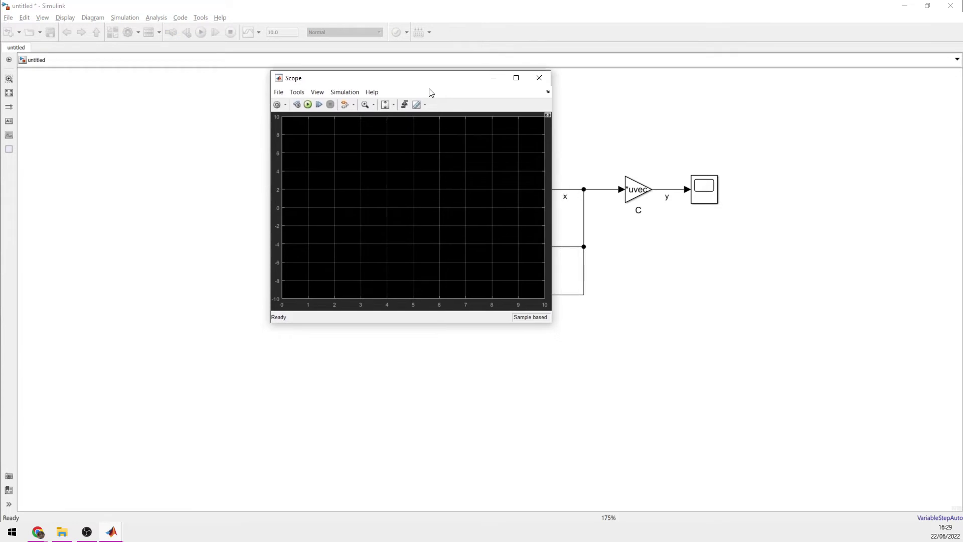
left_click_drag(554, 326, 719, 472)
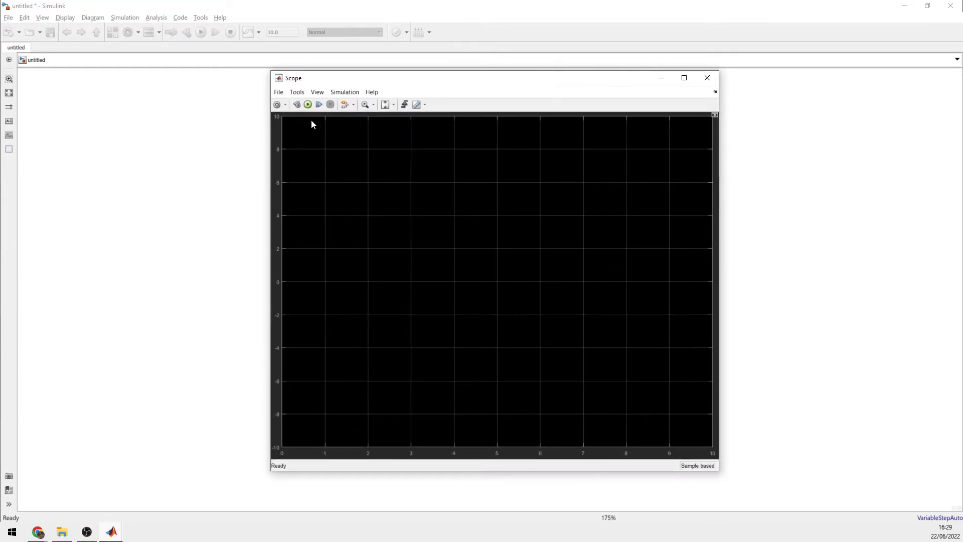
left_click(335, 93)
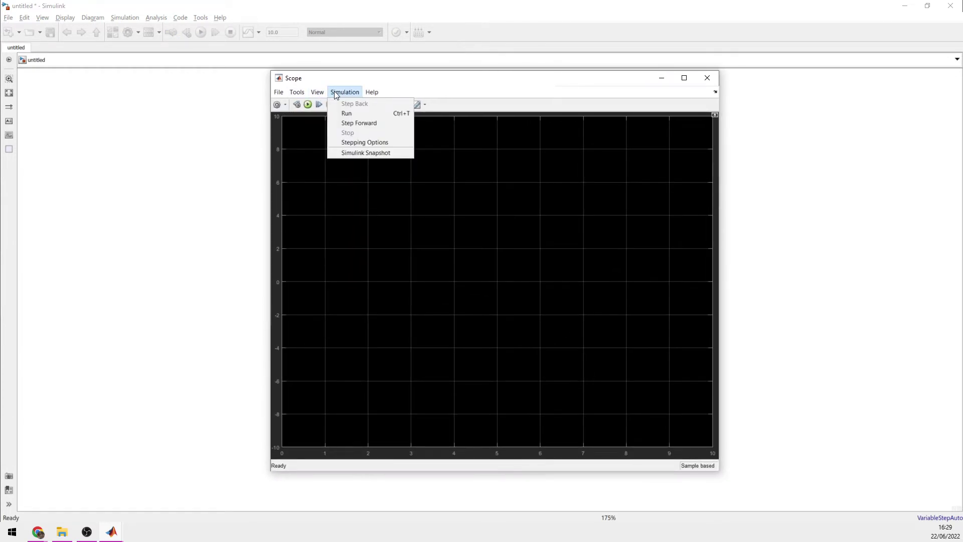
mouse_move(319, 92)
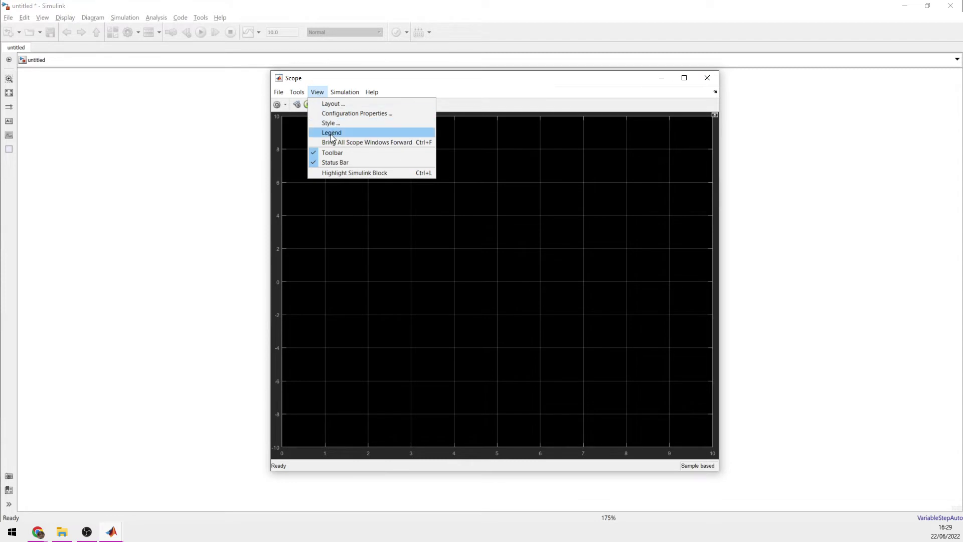
left_click(331, 133)
- In the Scope's style settings, make the figure colour and axes background white, and the axes foreground dark
left_click(318, 93)
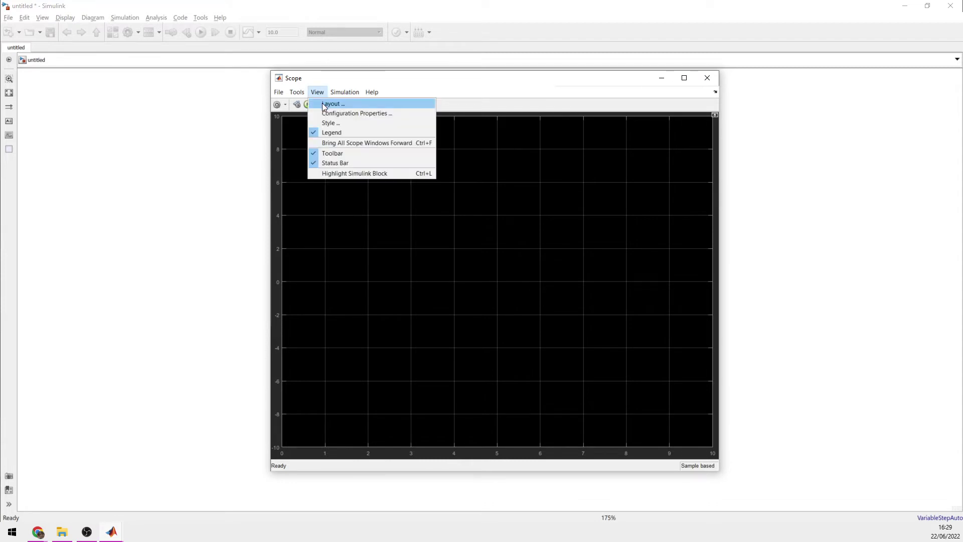
left_click(334, 125)
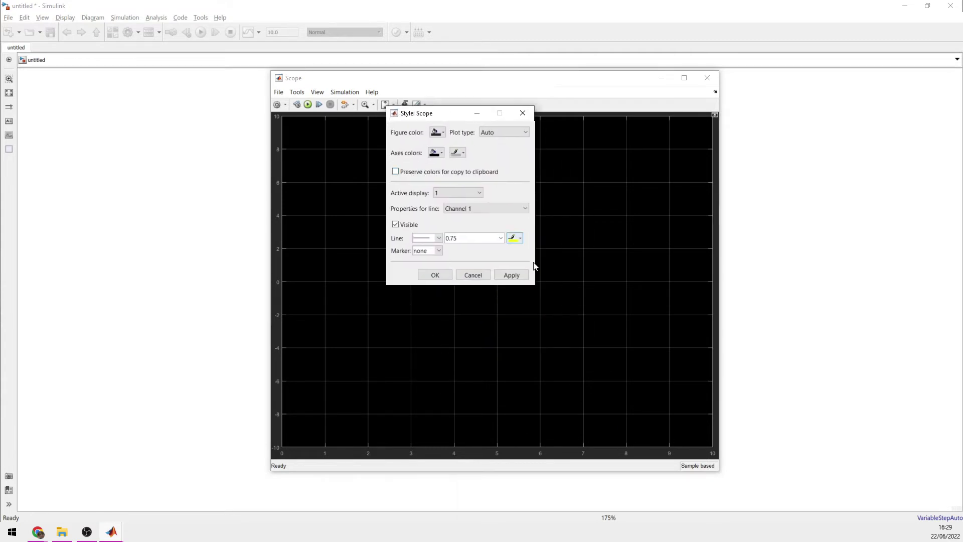
left_click(437, 132)
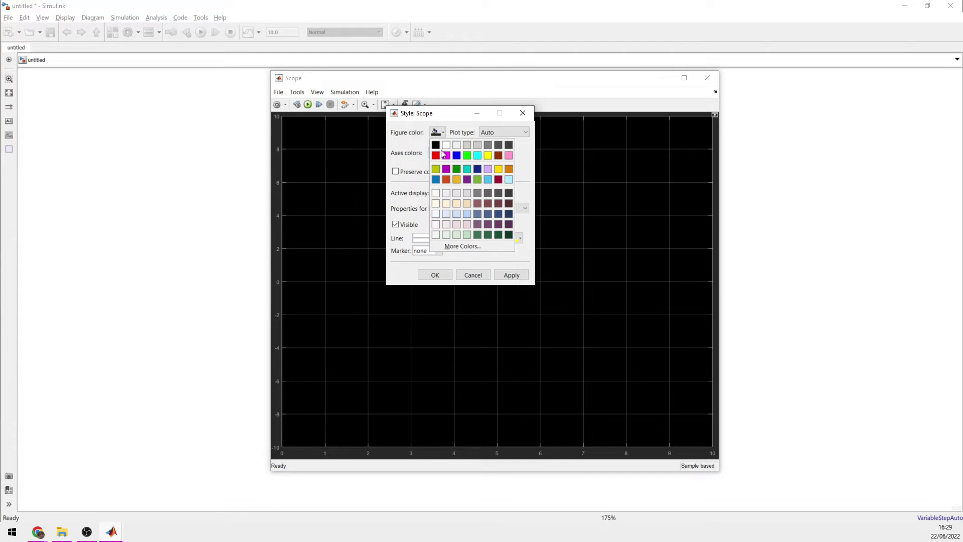
left_click(445, 145)
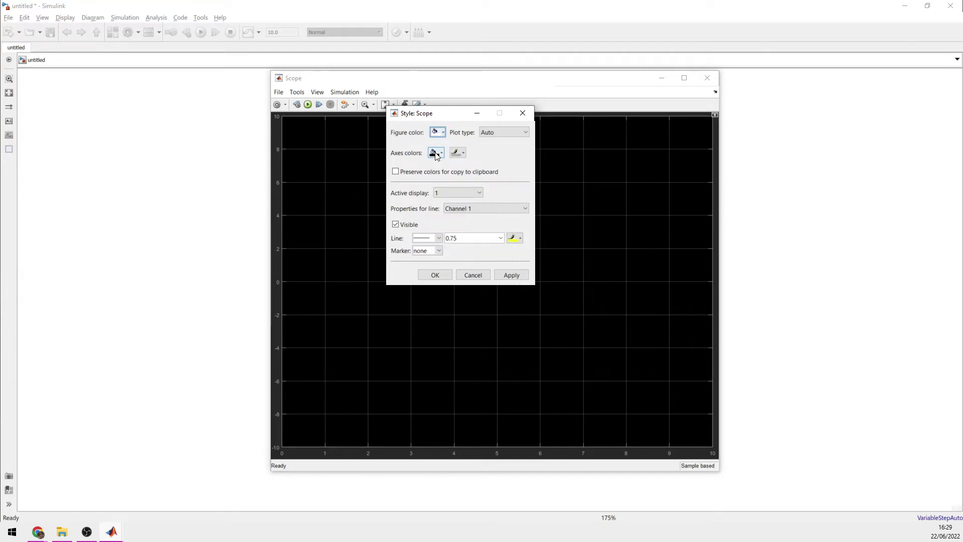
left_click(435, 153)
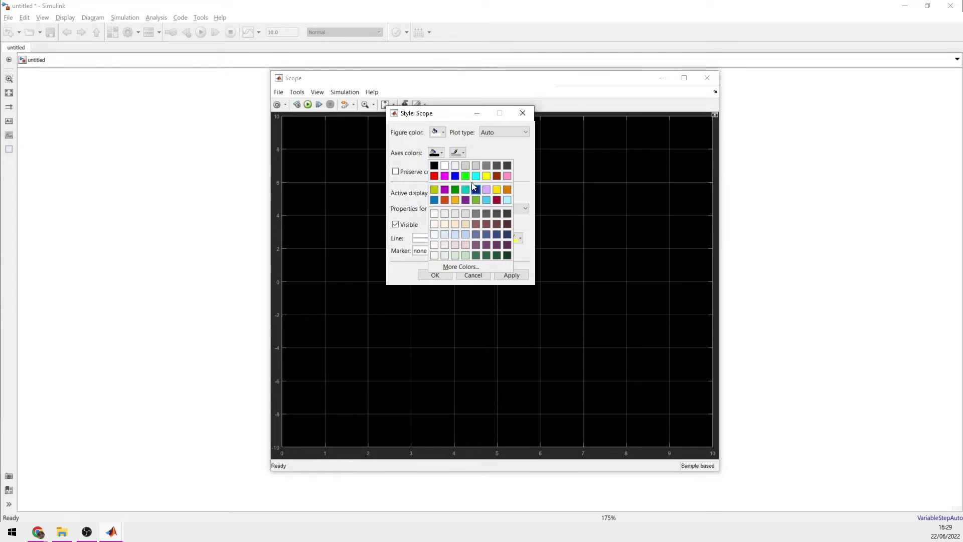
left_click(446, 165)
left_click(457, 155)
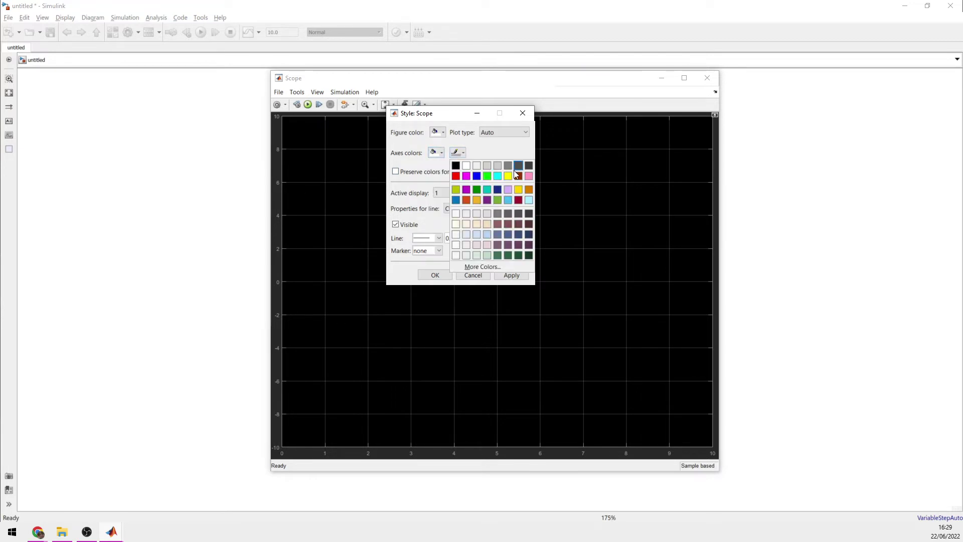
left_click(520, 186)
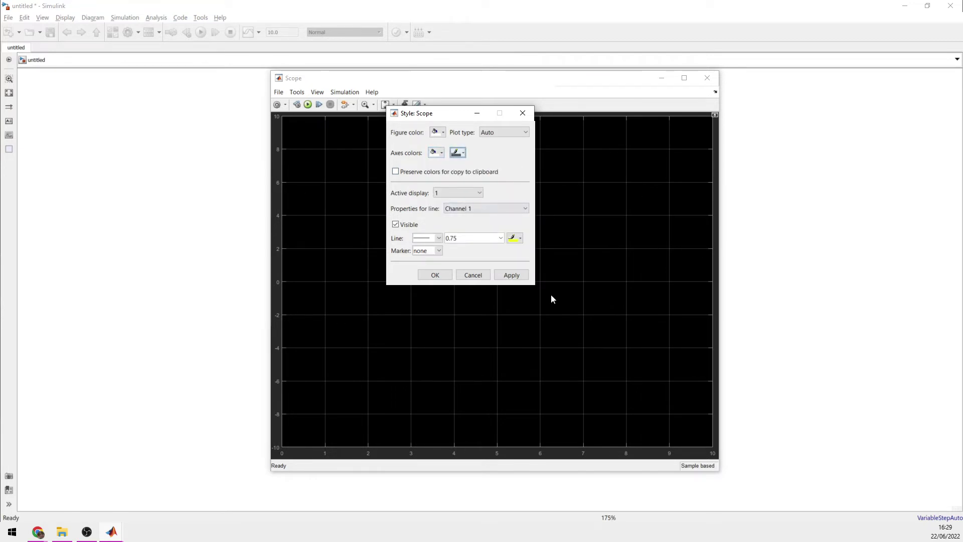
- Style the Channel 1 line light blue with a width of 1, apply the Scope style and close the Scope
left_click(518, 239)
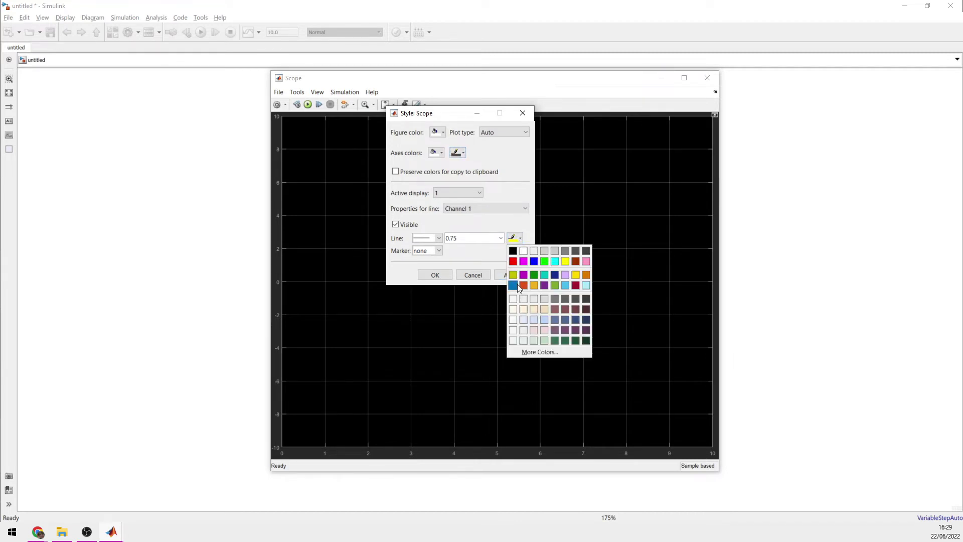
left_click(569, 286)
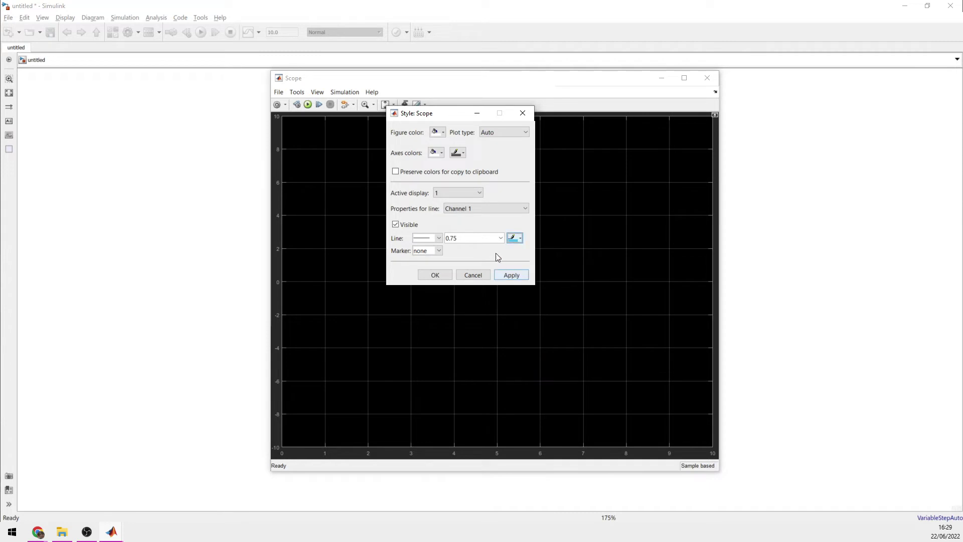
left_click(500, 239)
left_click(466, 258)
left_click(429, 276)
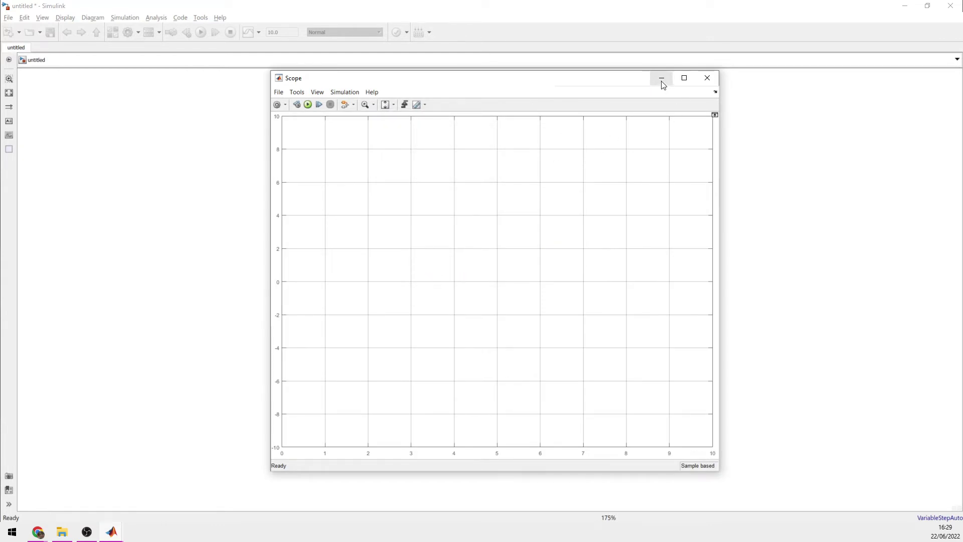
left_click(708, 78)
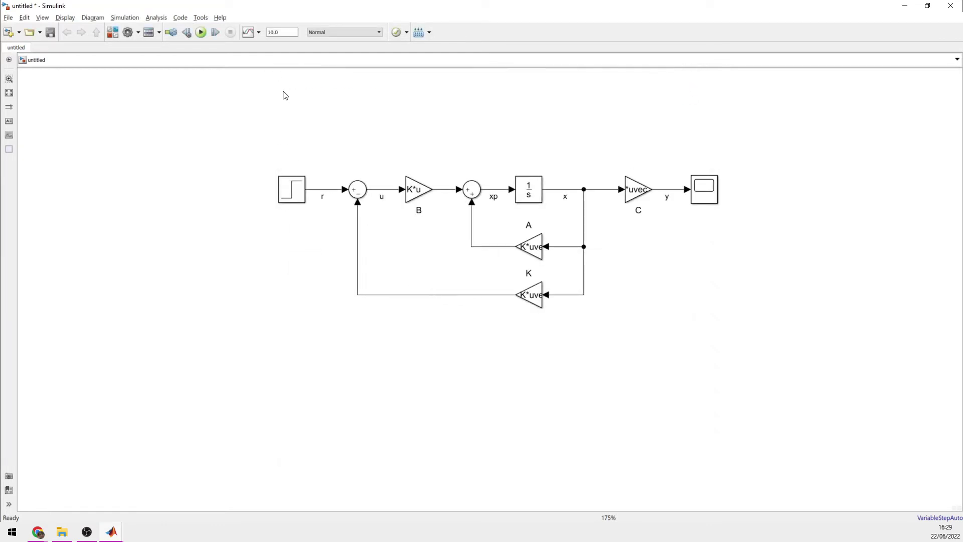
- Run the simulation from the model and again from the Scope to view the response of output y
left_click(201, 33)
double_click(709, 194)
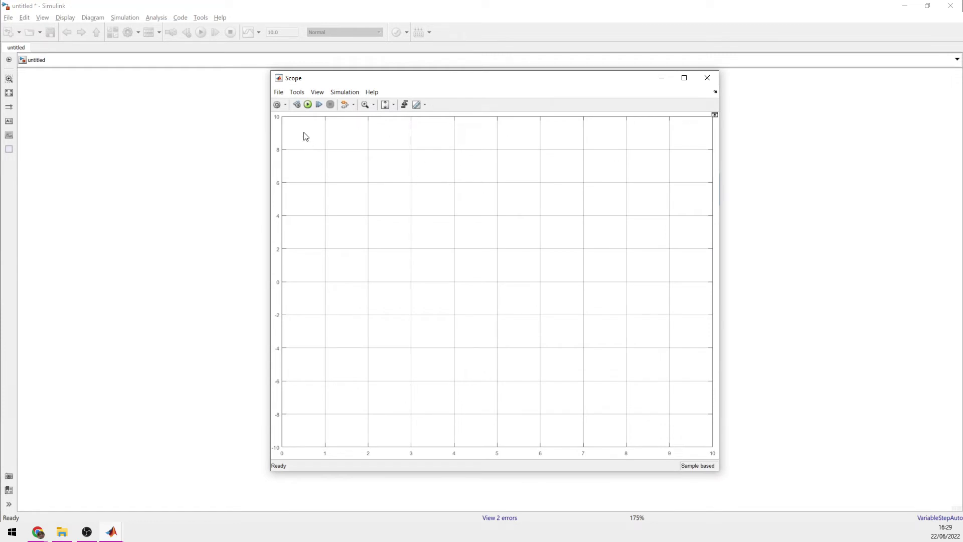
left_click(308, 105)
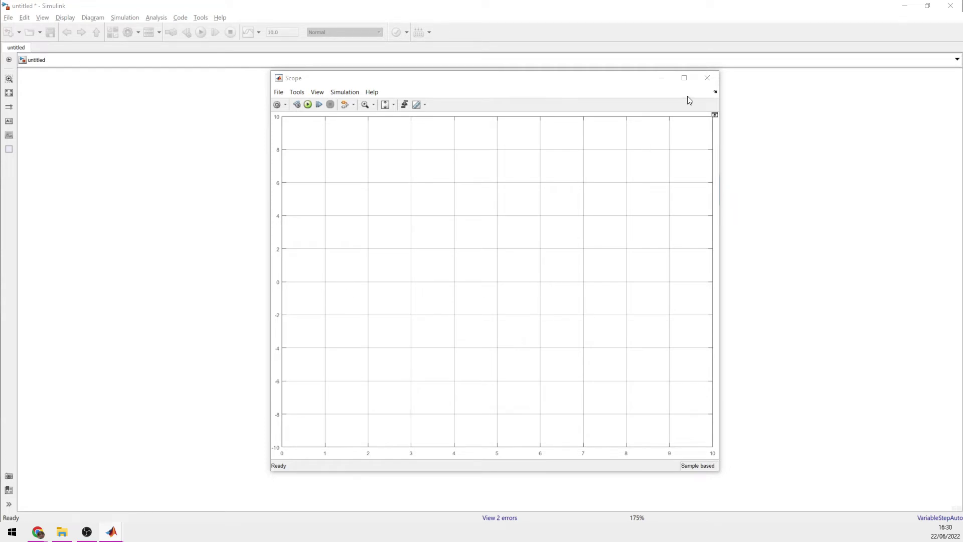
left_click(707, 78)
double_click(704, 189)
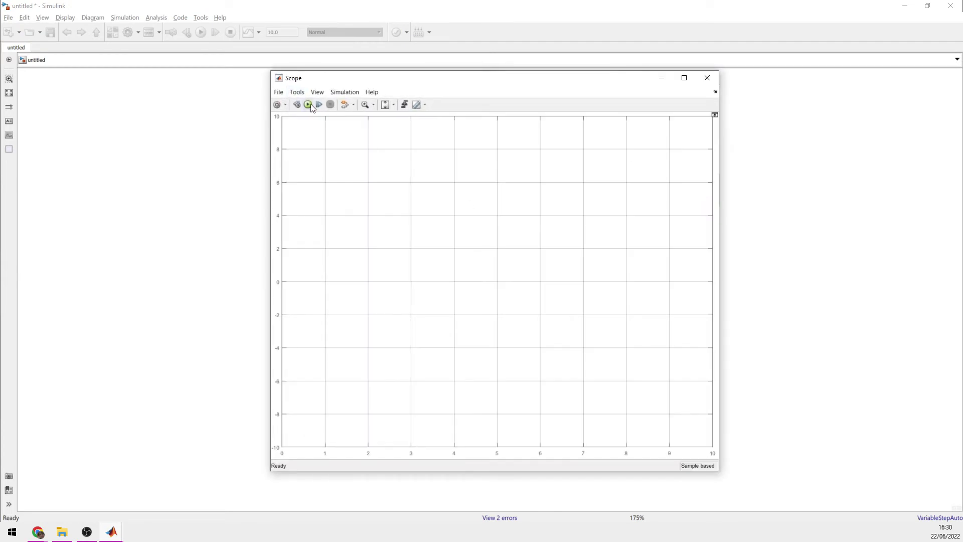
- Set the Scope's axes scaling to Auto in its configuration properties
left_click(278, 105)
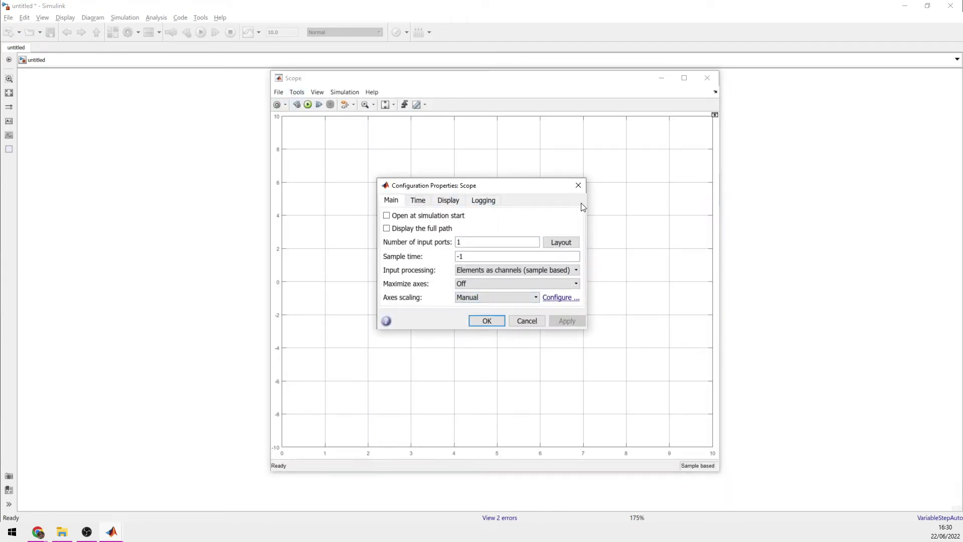
left_click(579, 185)
left_click(277, 105)
left_click(465, 300)
left_click(472, 314)
left_click(486, 321)
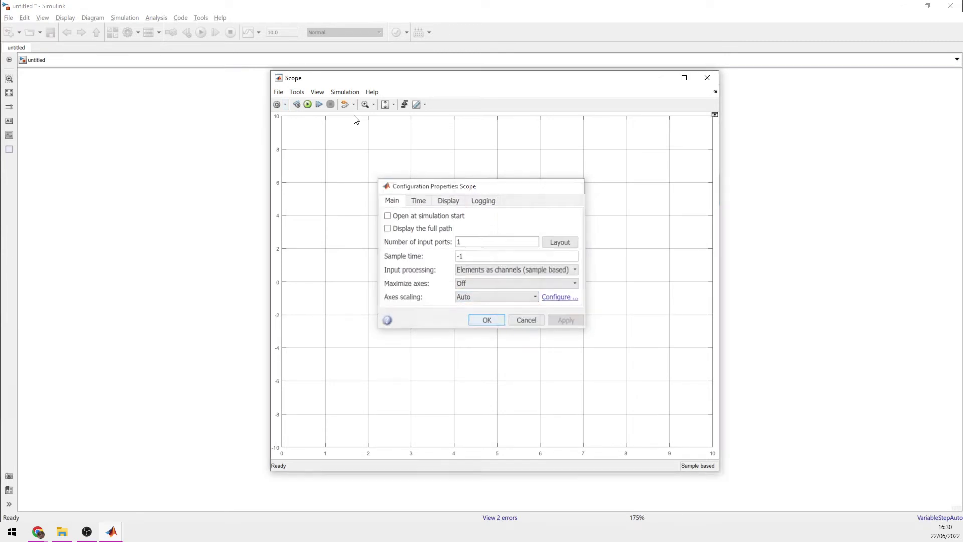
- Review the Scope's time configuration and leave it without making changes
left_click(317, 93)
left_click(279, 92)
left_click(277, 104)
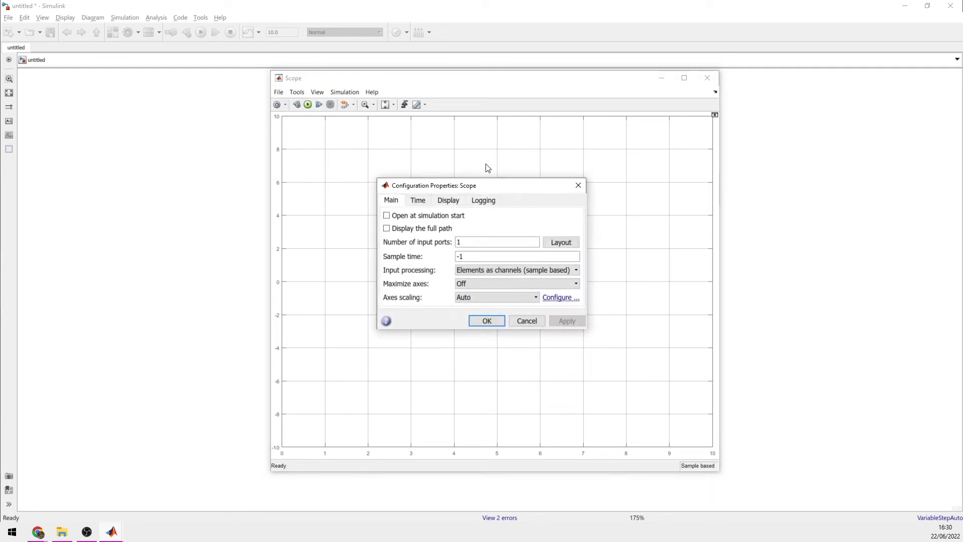
left_click(417, 201)
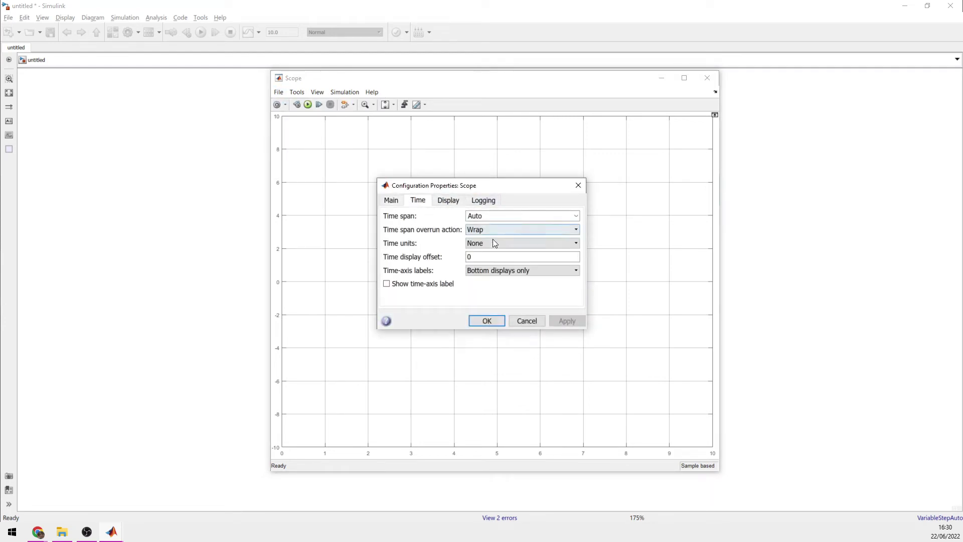
left_click(527, 323)
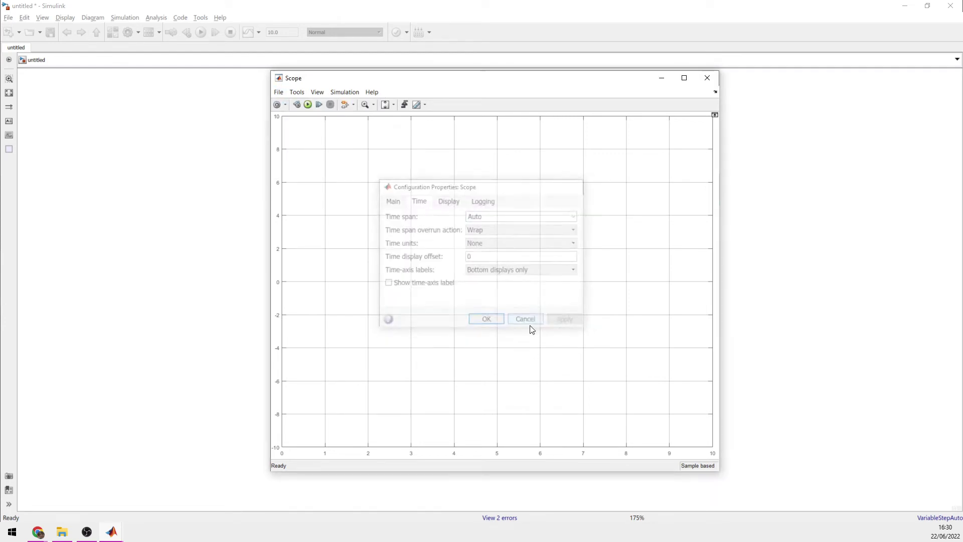
- Change the Scope's Channel 1 line colour to a darker blue and close the Scope
left_click(317, 92)
left_click(326, 123)
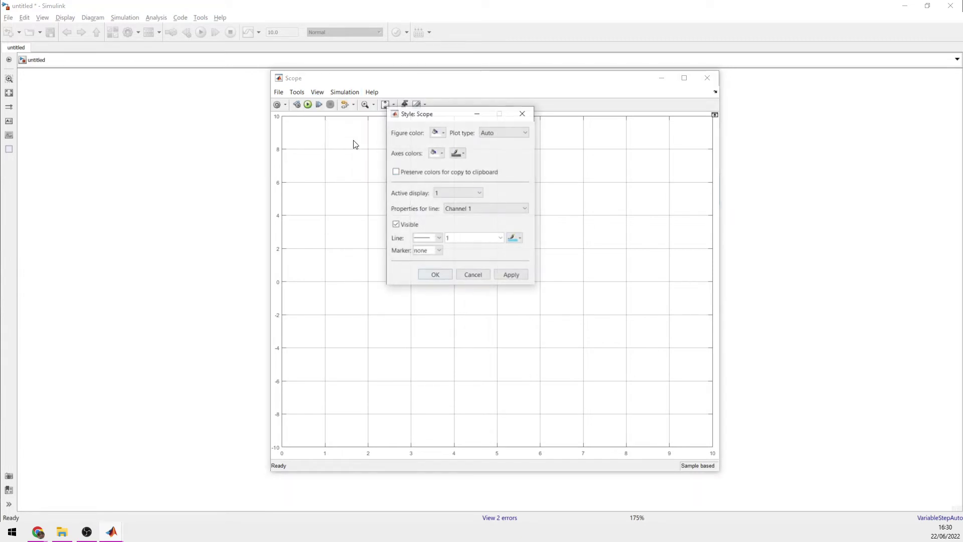
left_click(515, 238)
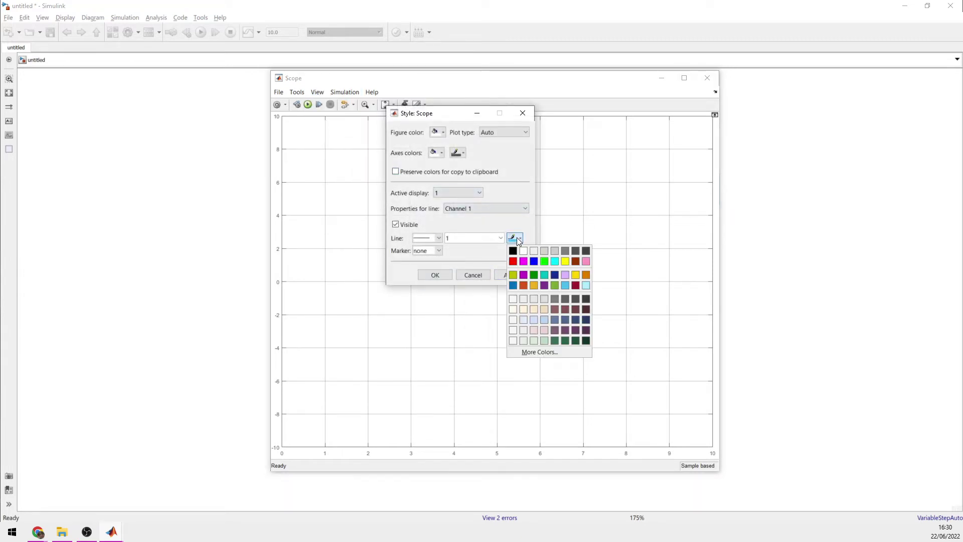
left_click(512, 286)
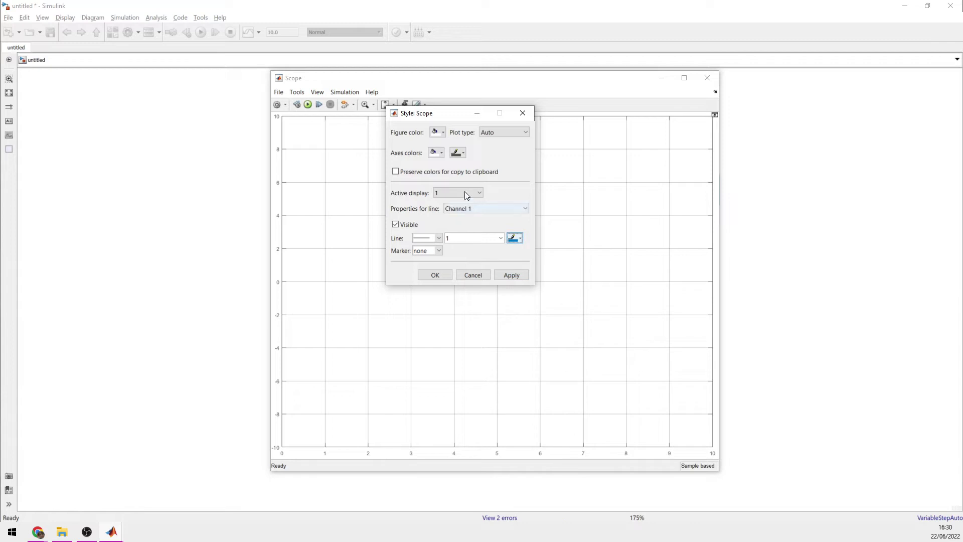
left_click(464, 154)
left_click(463, 154)
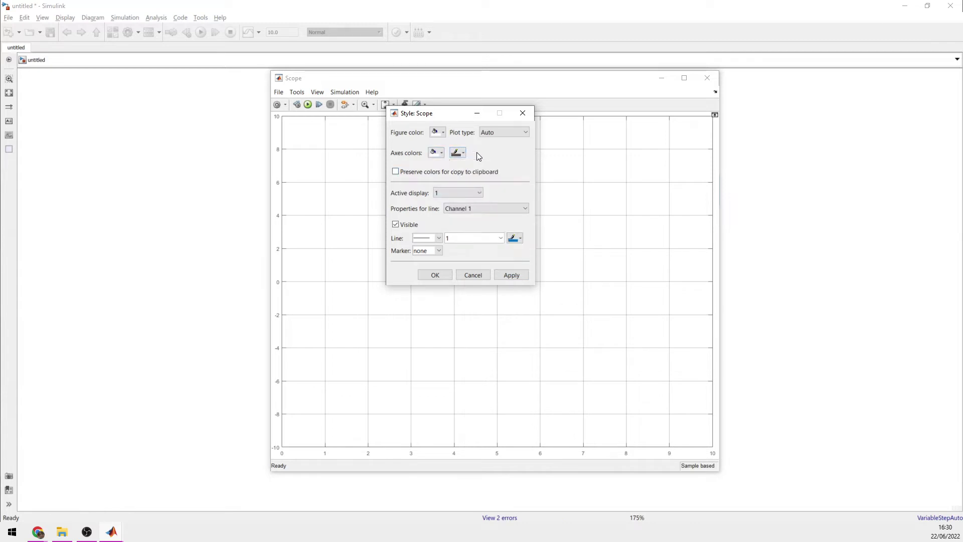
left_click(440, 275)
left_click(708, 76)
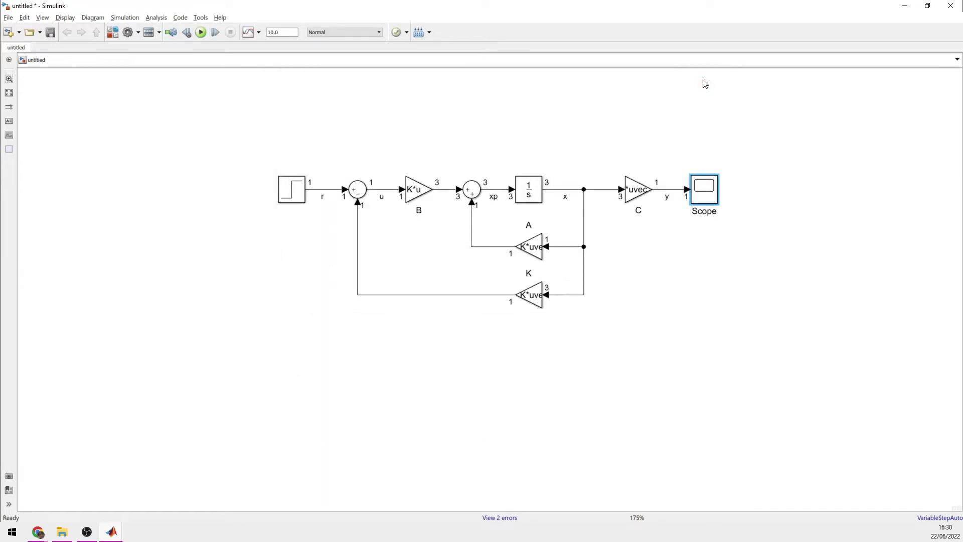
- Set the gain of block A to A, keeping Matrix(K*u) (u vector) multiplication
left_click(677, 230)
left_click(537, 254)
left_click(533, 252)
left_click(576, 232)
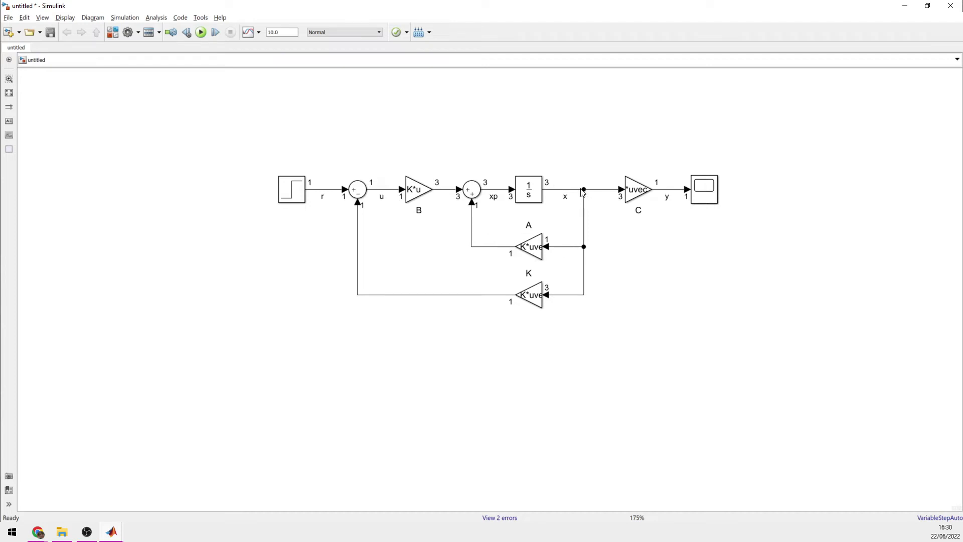
double_click(527, 245)
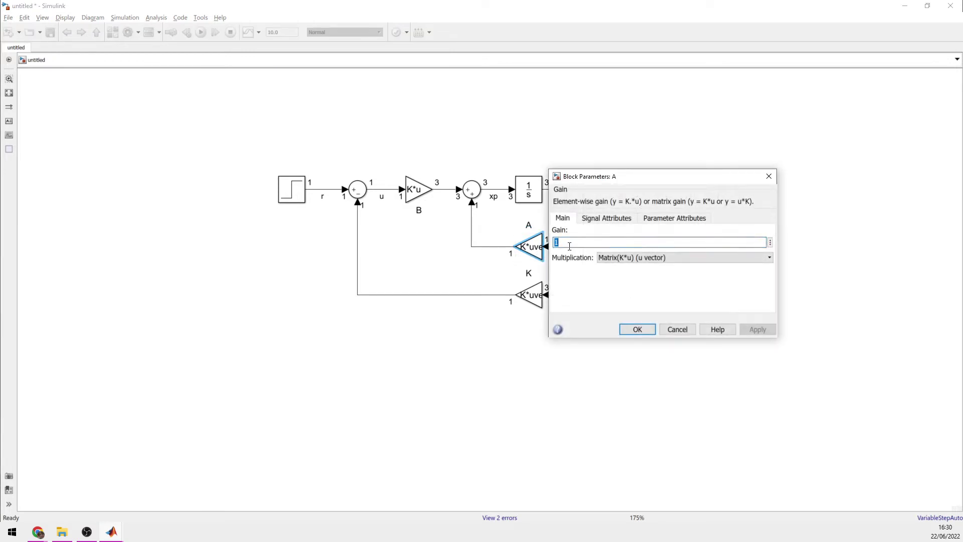
type("A")
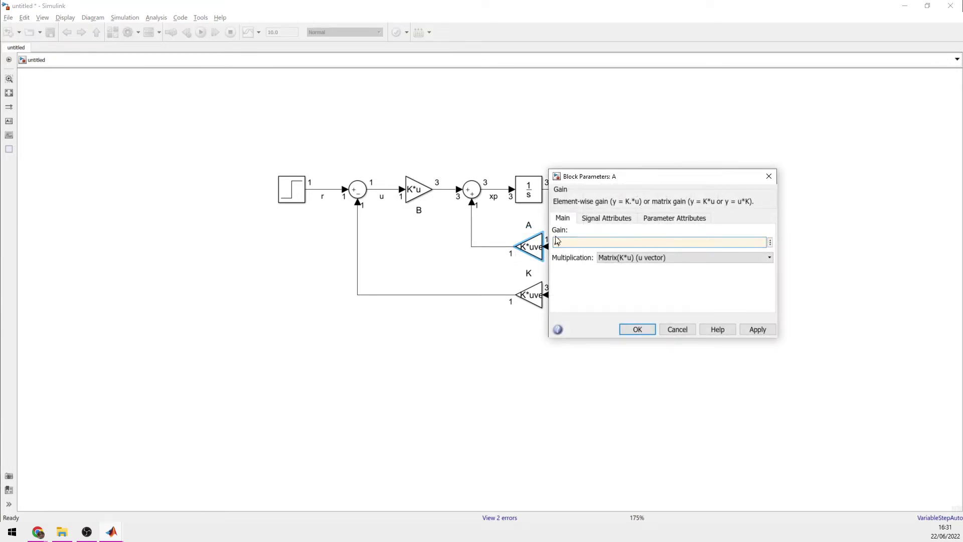
left_click(636, 329)
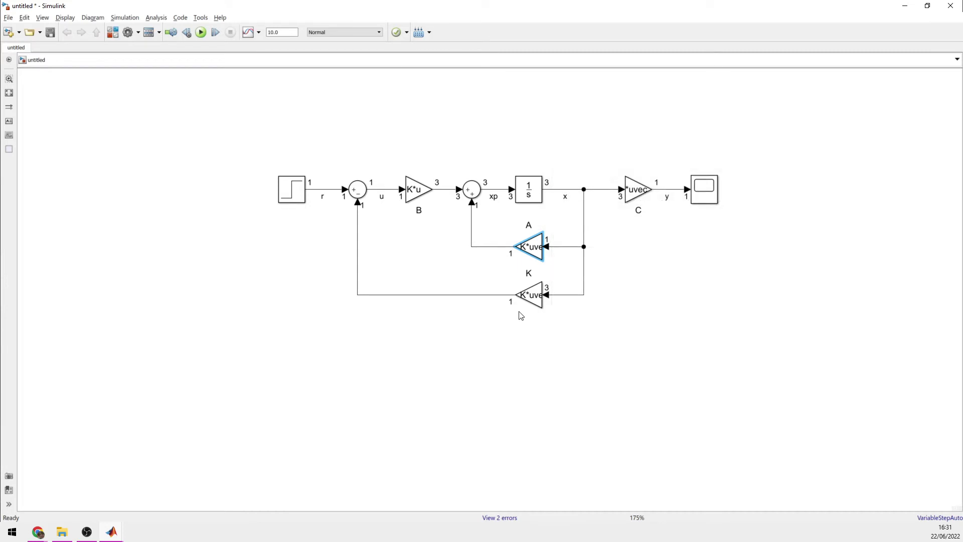
- Check the gain parameters of block B
double_click(416, 196)
left_click(565, 272)
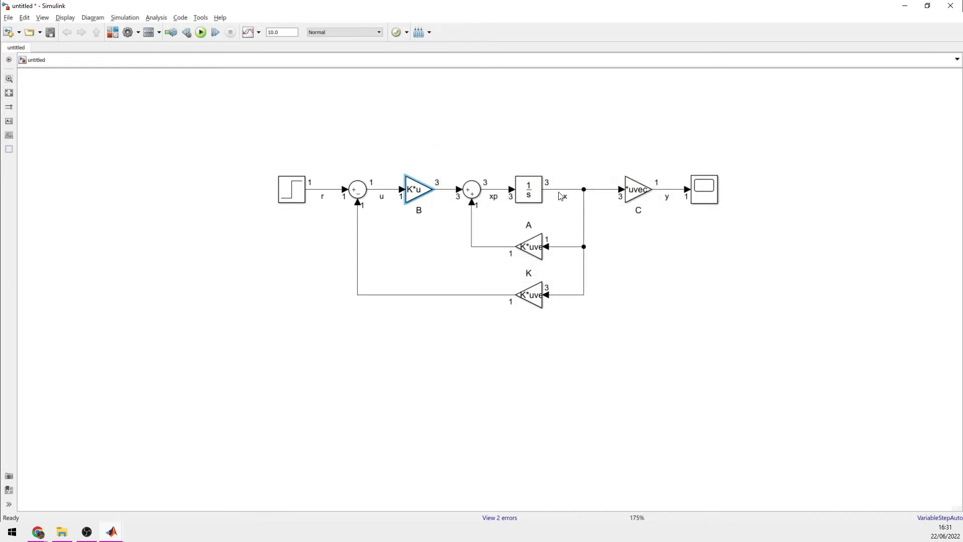
- Check the gain parameters of block C and the parameters of the Integrator between xp and x
left_click(639, 191)
double_click(638, 191)
type("C")
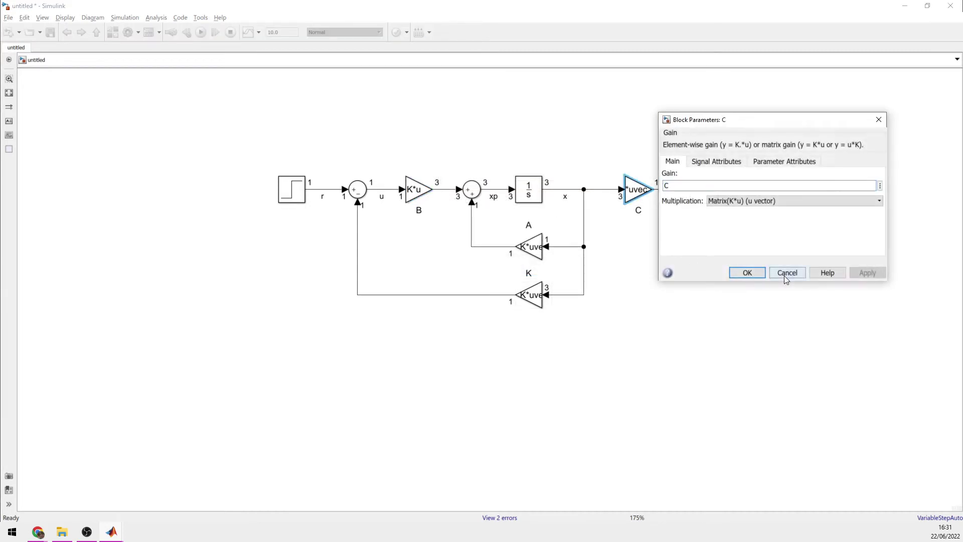
left_click(744, 273)
left_click(513, 235)
double_click(536, 191)
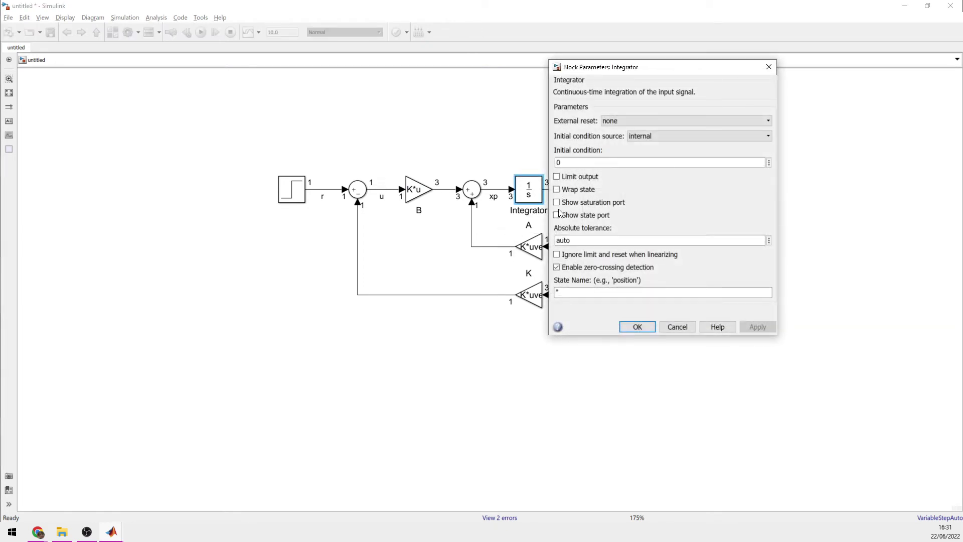
left_click(636, 326)
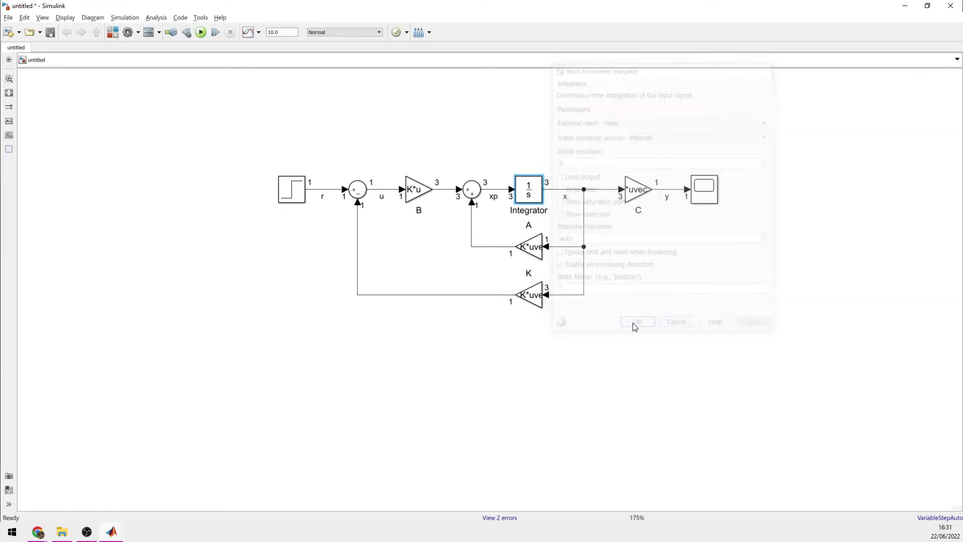
- Check the parameters of gain blocks A and K and leave them without making changes
double_click(529, 246)
left_click(677, 330)
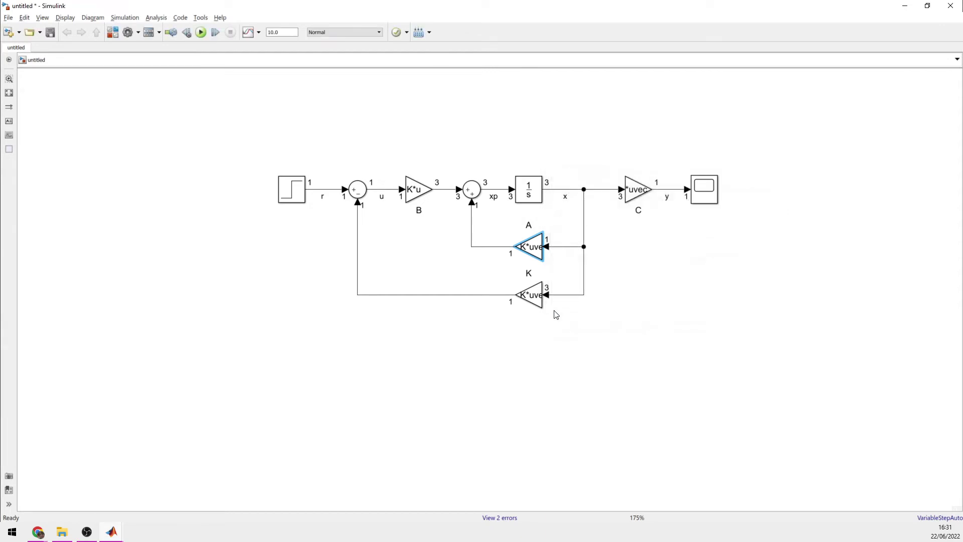
double_click(530, 295)
left_click(677, 379)
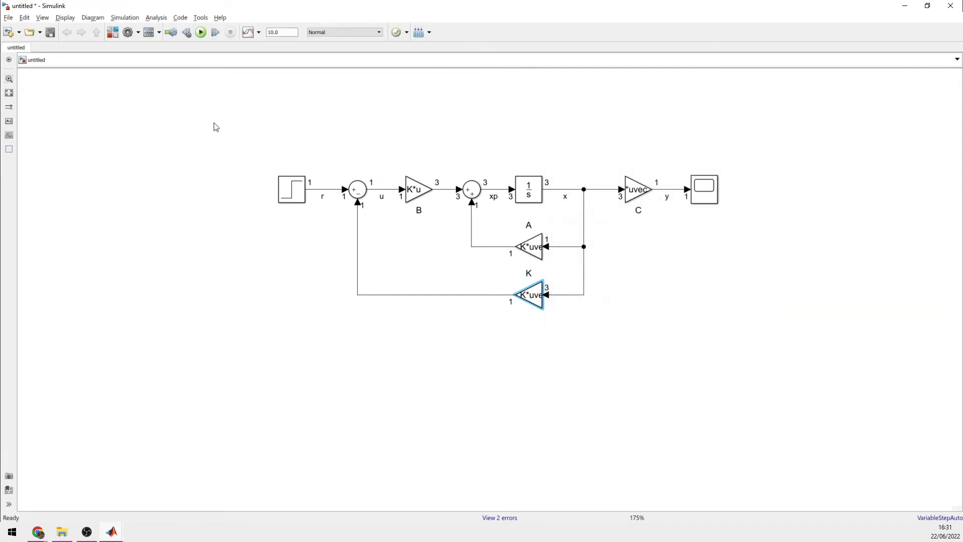
- Run the simulation and view the response of y in the Scope
left_click(201, 33)
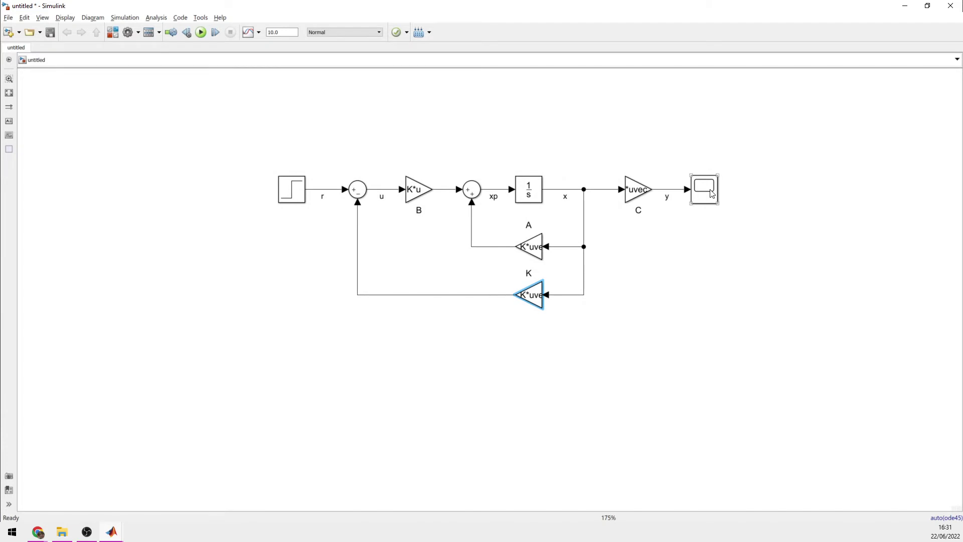
double_click(712, 194)
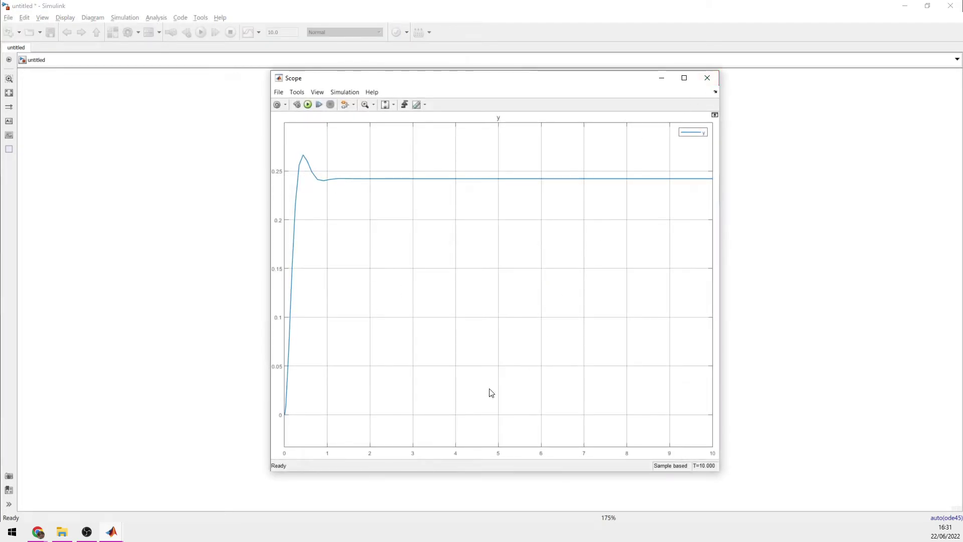
left_click(706, 79)
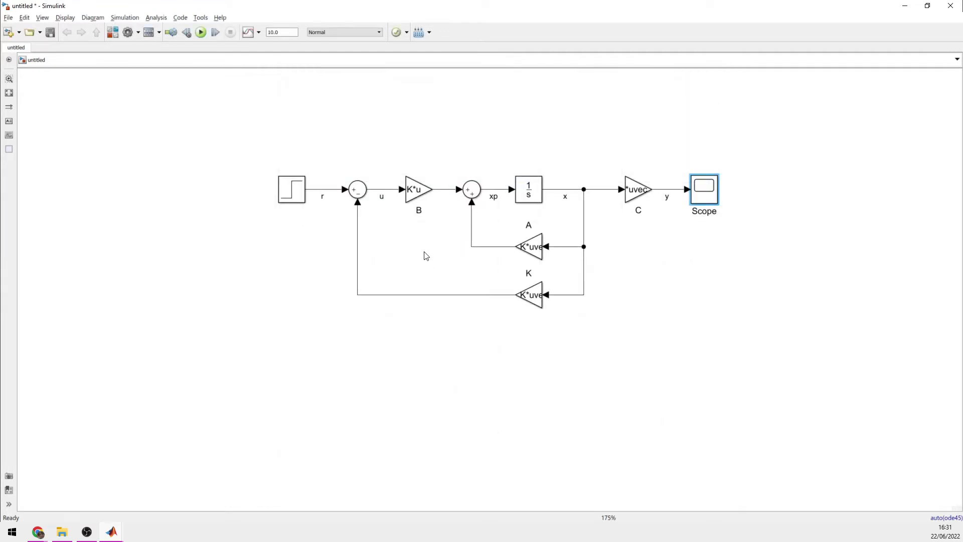
- Set the simulation stop time to 1, rerun the model and view the y response in the Scope
left_click(277, 28)
left_click(201, 32)
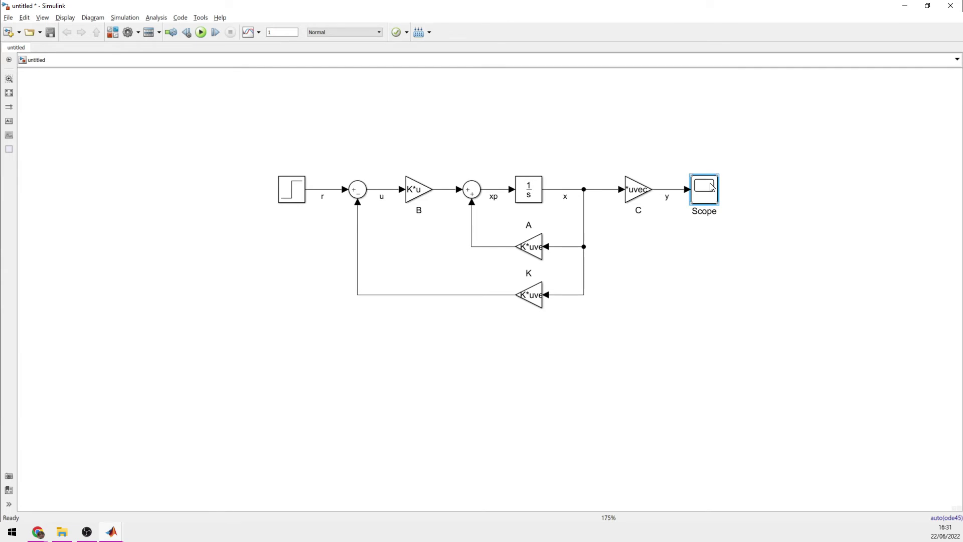
double_click(711, 187)
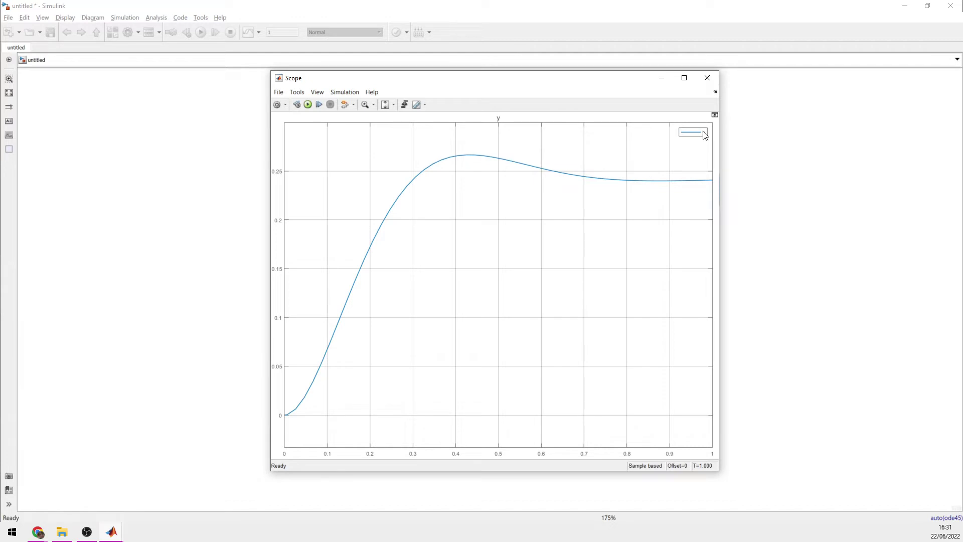
left_click(708, 78)
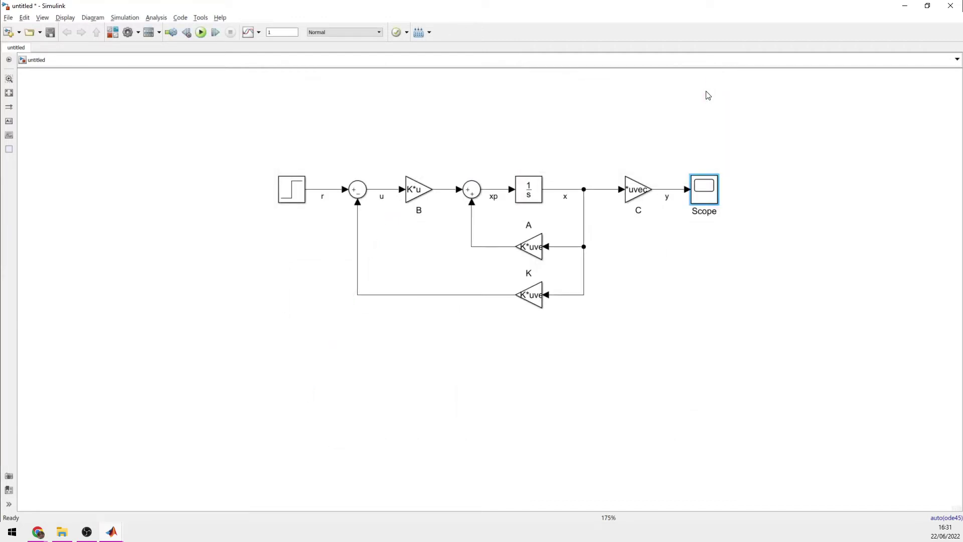
left_click_drag(830, 373, 196, 145)
left_click(425, 424)
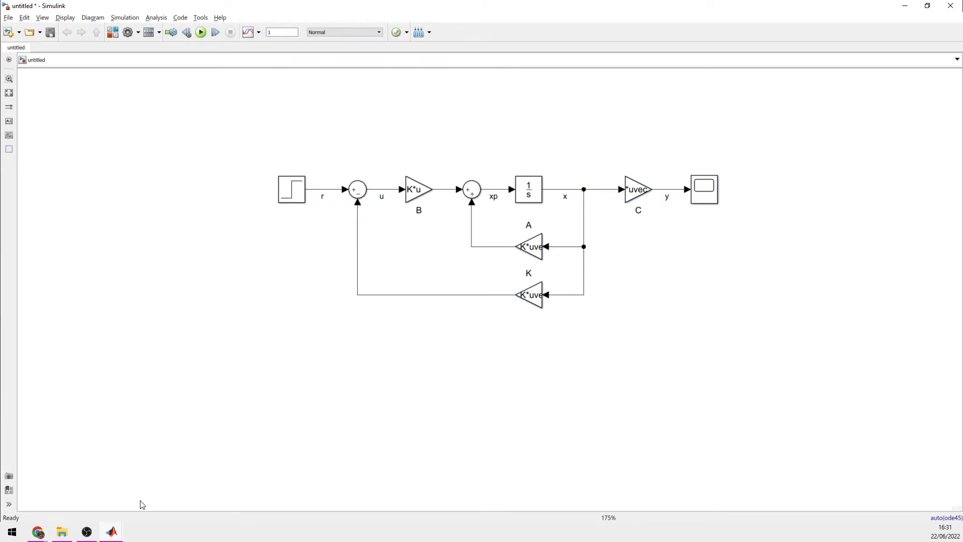
- Switch to the MATLAB Editor and review the augmented plant and integral state-feedback sections of Exemplo_aula12_pag75.m
mouse_move(122, 531)
left_click(166, 483)
scroll(195, 410, "down", 4)
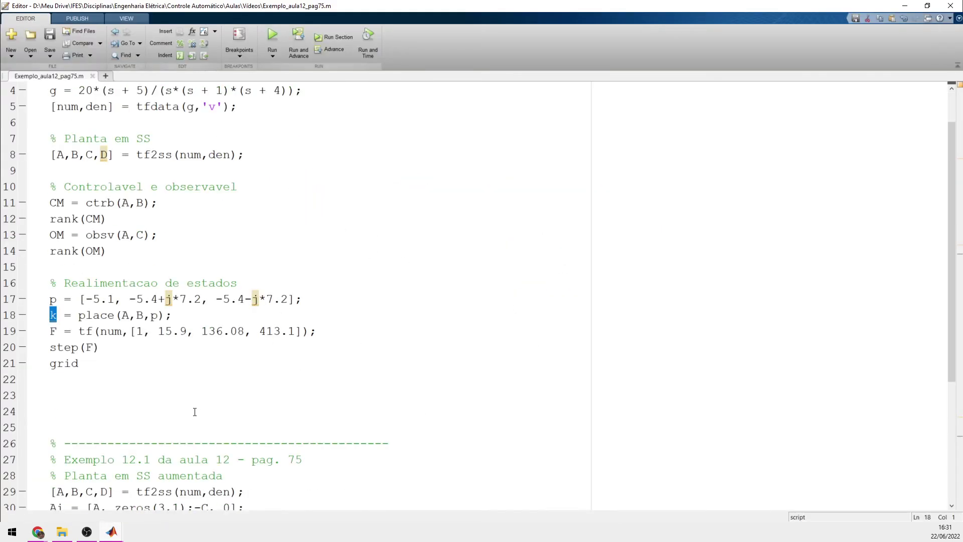
scroll(194, 411, "down", 1)
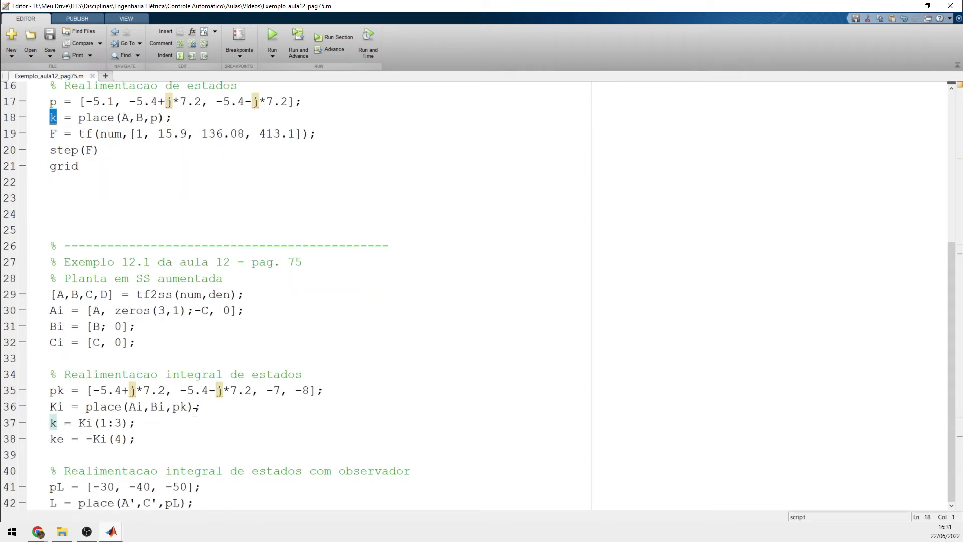
left_click(246, 310)
- Return to the Simulink model to re-examine the y response in the Scope, and switch to the lecture slides in the browser
mouse_move(112, 534)
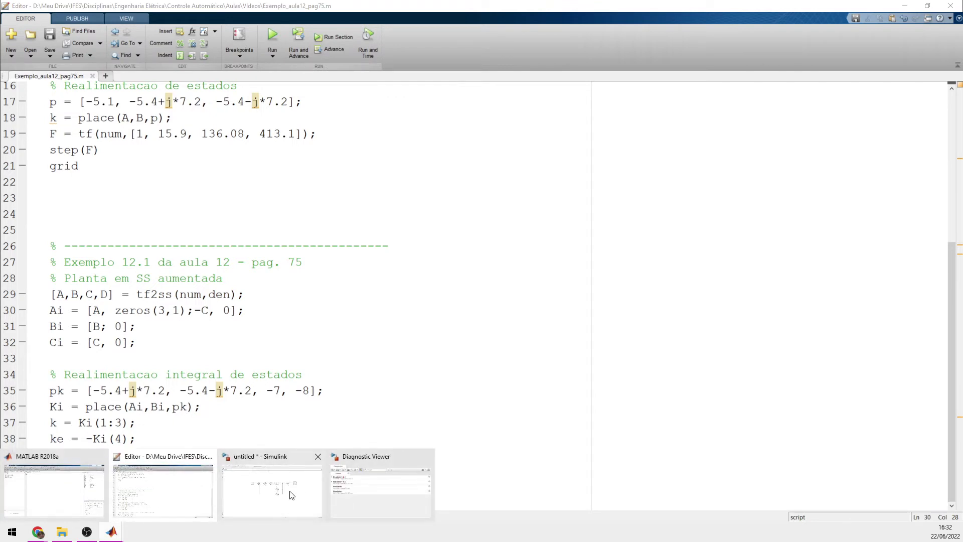
left_click(300, 494)
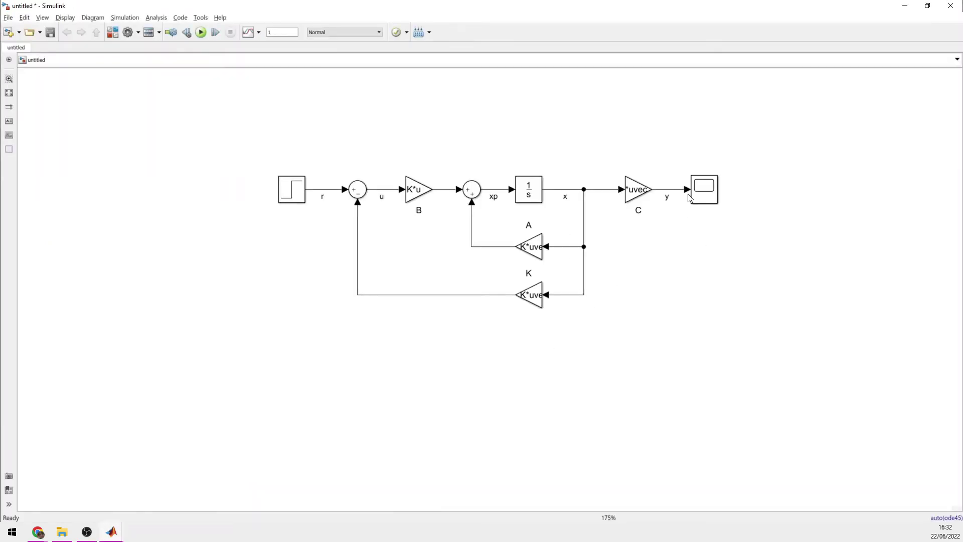
left_click(704, 197)
double_click(703, 197)
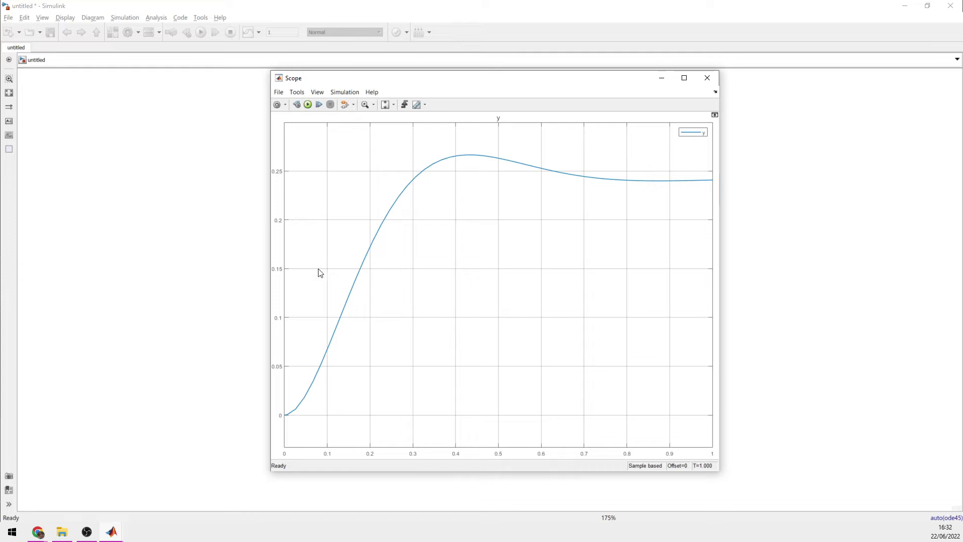
left_click(195, 273)
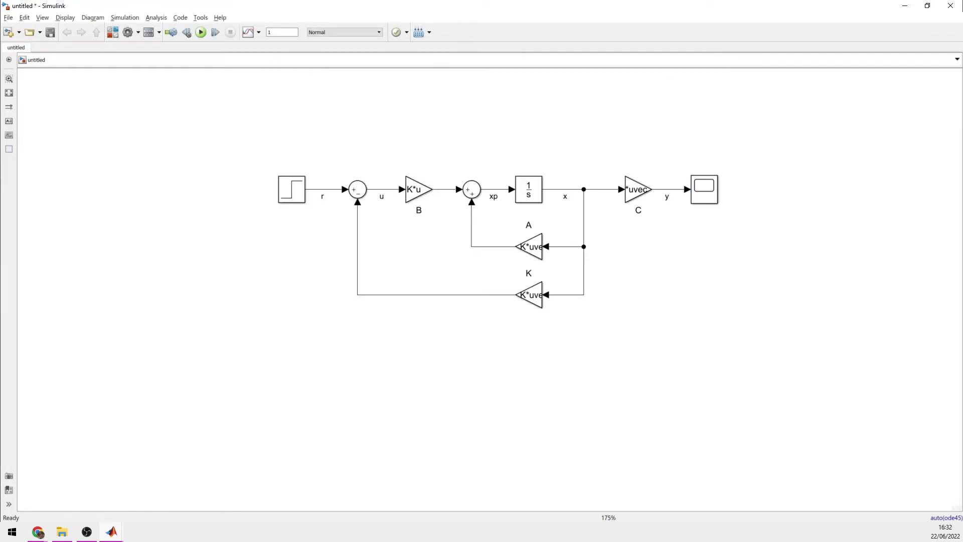
key("alt+Tab")
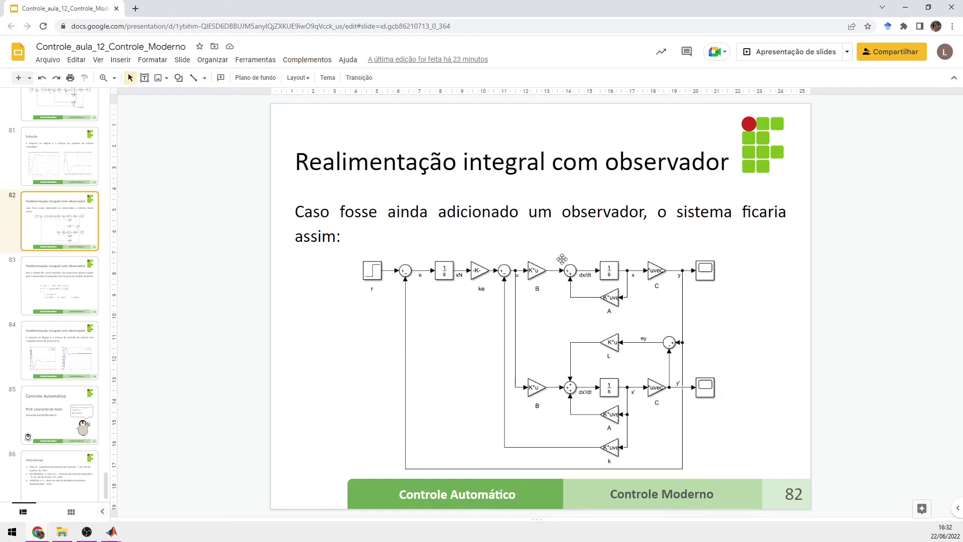
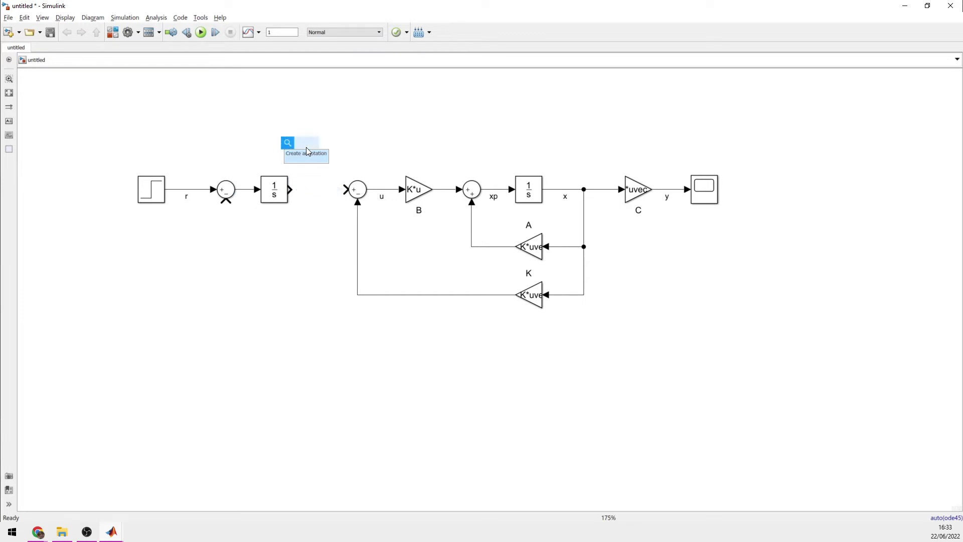
- Insert a Gain block between the new integrator and the summing junction that feeds u, and name it ke
type("gain")
key("Return")
left_click_drag(307, 151, 320, 194)
double_click(324, 211)
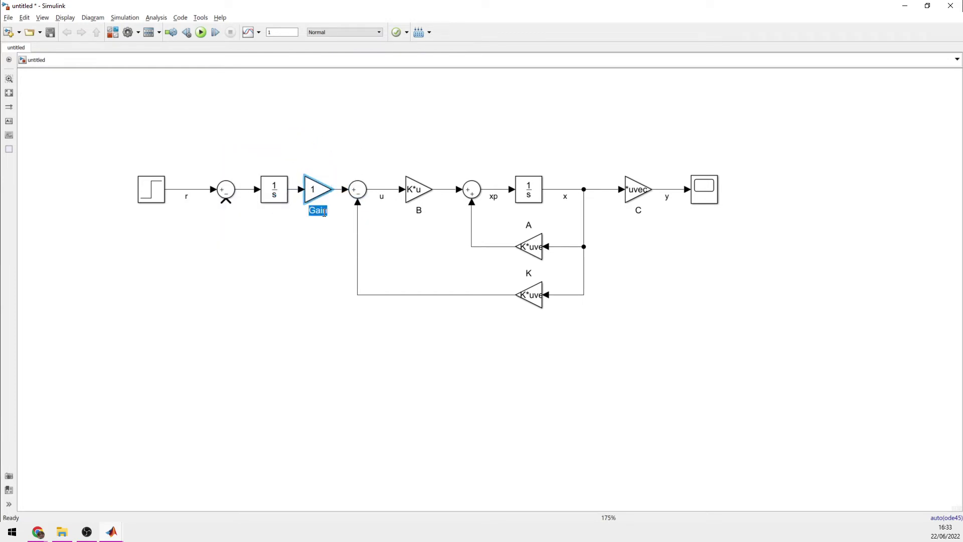
type("ke")
left_click(323, 229)
- Set the gain of block ke to ke, keeping Element-wise(K.*u) multiplication
left_click(319, 202)
double_click(317, 196)
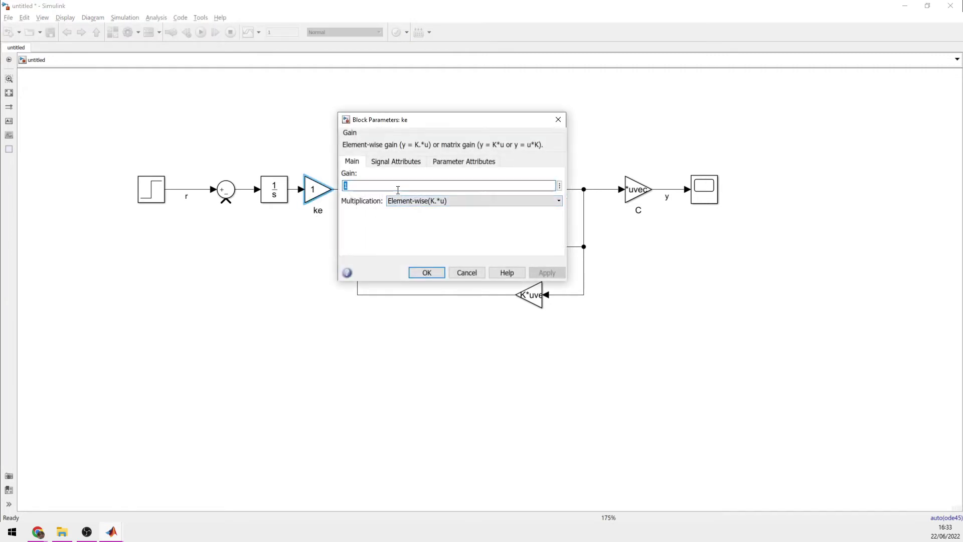
type("ke")
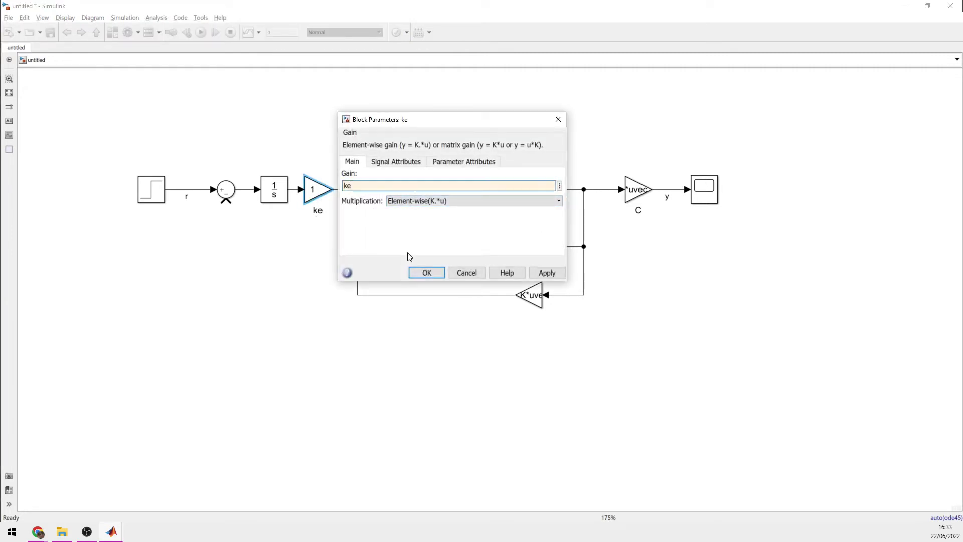
left_click(426, 272)
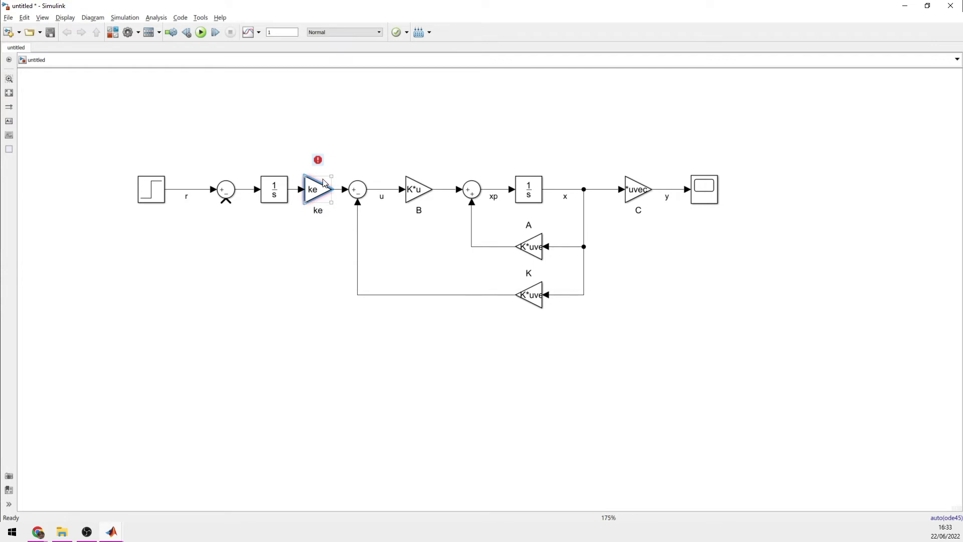
- Connect the output y back to the negative input of the first summing junction, routing the feedback line below block K
left_click(230, 194)
left_click(224, 202)
left_click_drag(225, 202, 677, 188)
left_click_drag(586, 266, 589, 346)
left_click(582, 371)
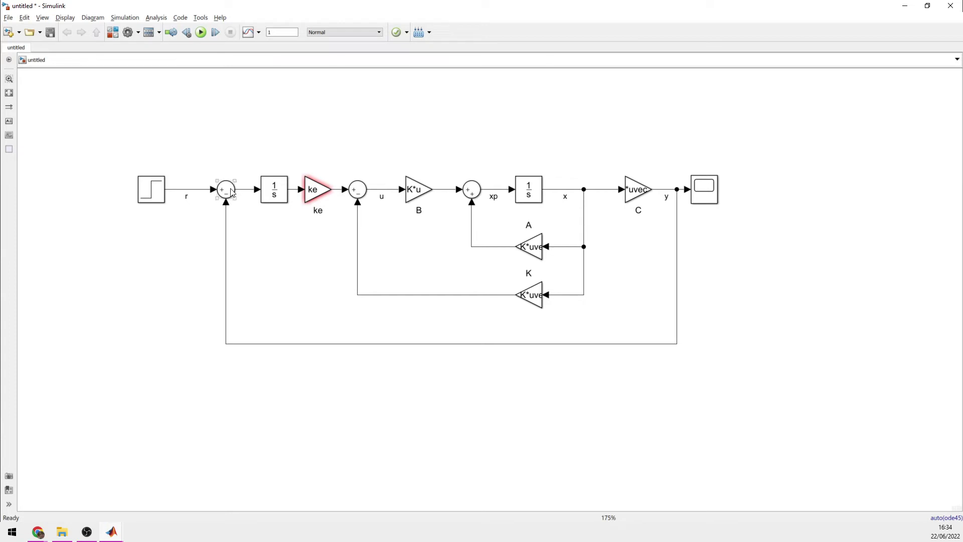
- Nudge the integrator that feeds the ke gain toward the first summing junction to widen the gap before ke
left_click(315, 191)
left_click(541, 292)
left_click(335, 247)
left_click(307, 190)
left_click(284, 194)
key("Left")
key("Left")
key("Left")
key("Left")
key("Left")
key("Left")
key("Left")
key("Left")
key("Left")
key("Left")
- Label the signal between the first integrator and the ke gain as xn
left_click(289, 192)
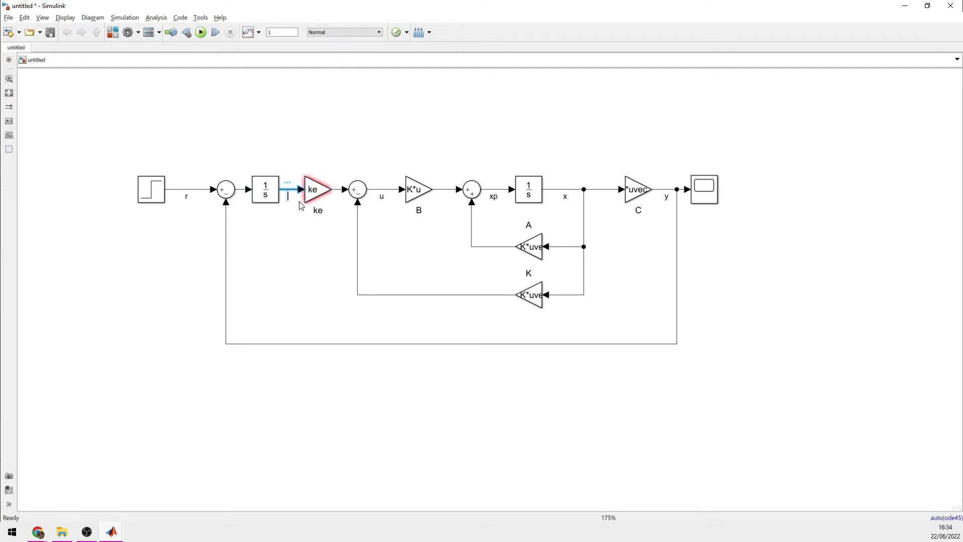
type("xn")
left_click(258, 195)
left_click(269, 195)
- Reposition the first summing junction and its following integrator to even out the spacing, and label the signal between them xnp
left_click_drag(236, 196, 218, 196)
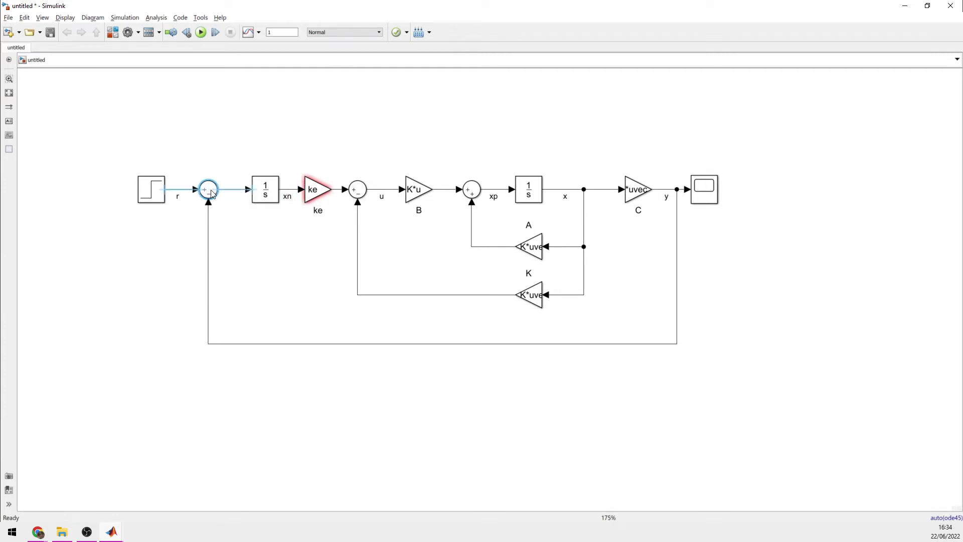
left_click(232, 191)
type("xnp")
left_click(251, 155)
left_click_drag(273, 197, 268, 197)
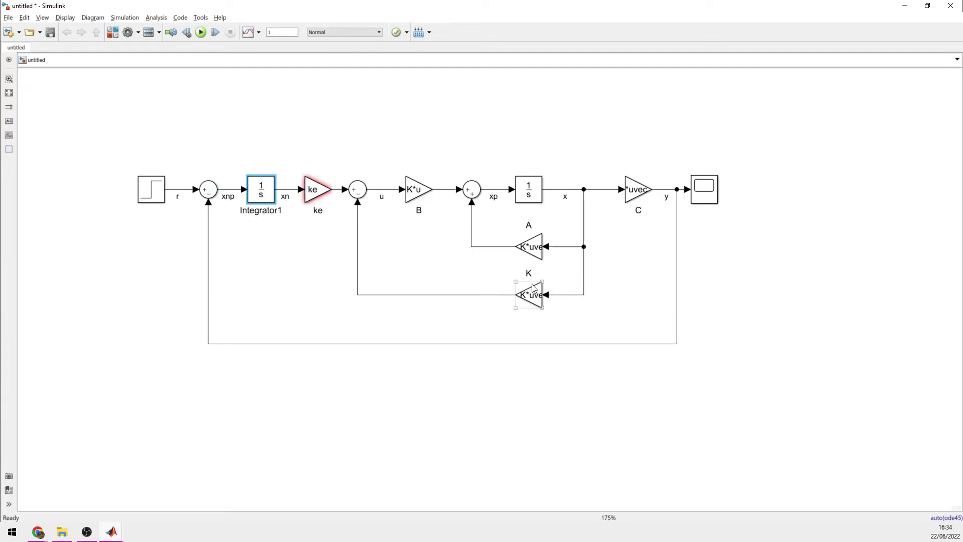
- Switch to the MATLAB Editor and review the tf2ss line that defines A, B, C and D for the augmented plant
mouse_move(111, 531)
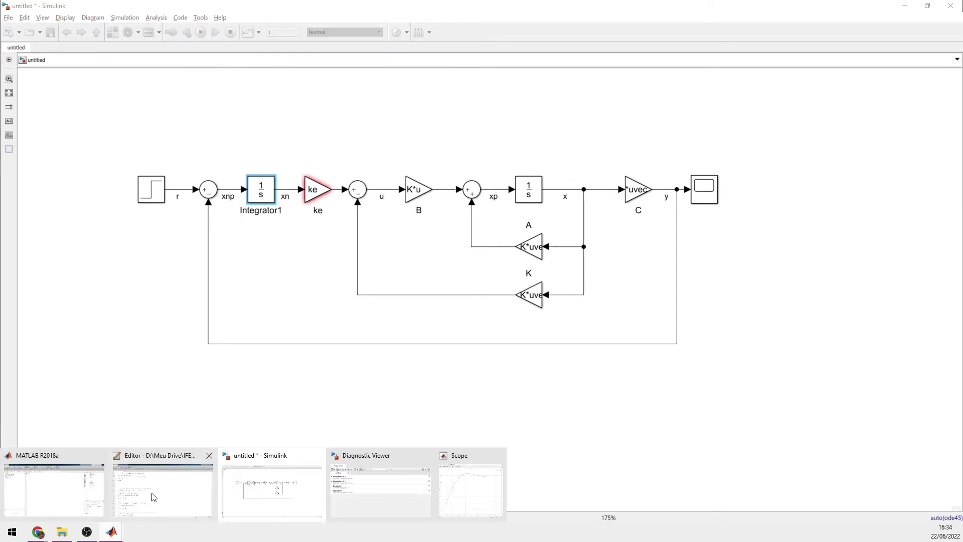
left_click(153, 495)
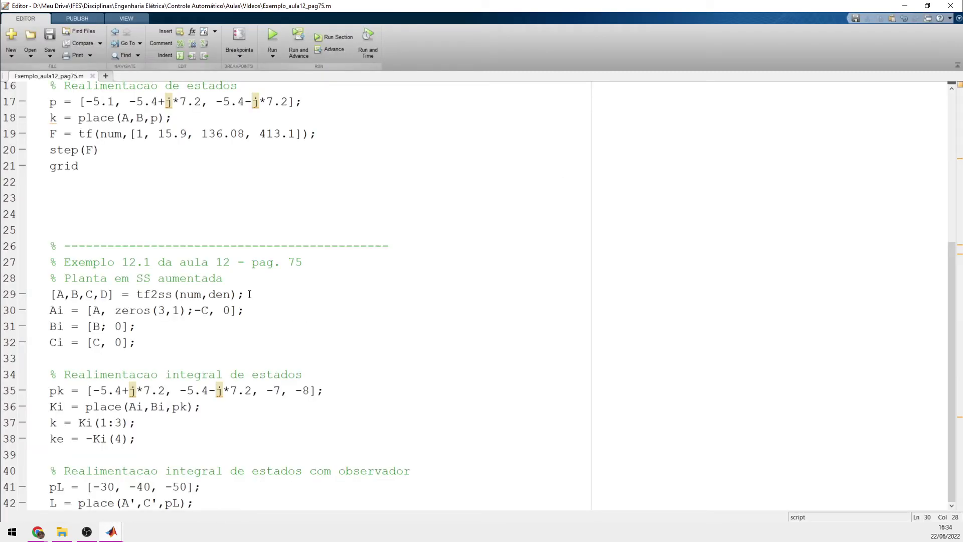
left_click_drag(250, 294, 50, 301)
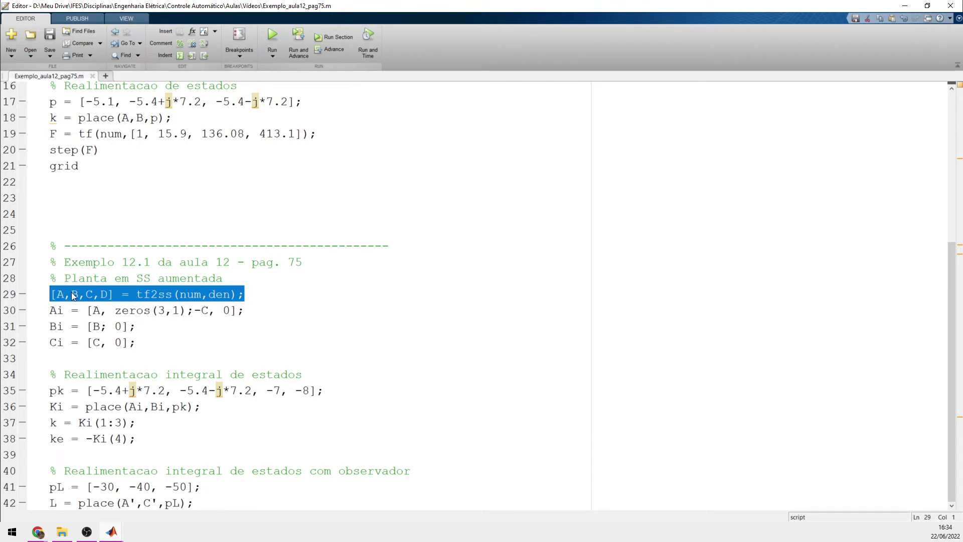
left_click(72, 294)
left_click(59, 294)
left_click(79, 294)
left_click(93, 294)
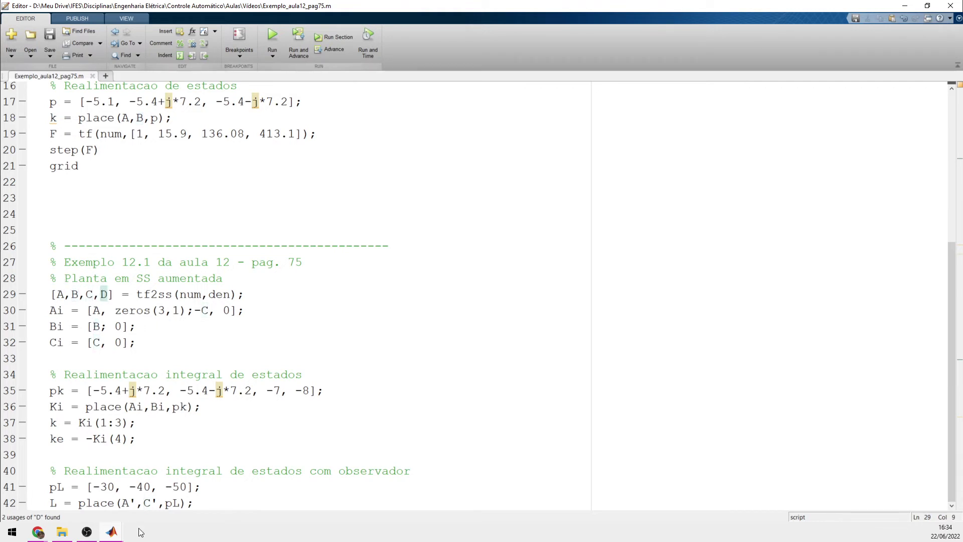
- Switch back to Simulink to review the integral feedback diagram, and minimize the model window
mouse_move(119, 531)
left_click(276, 491)
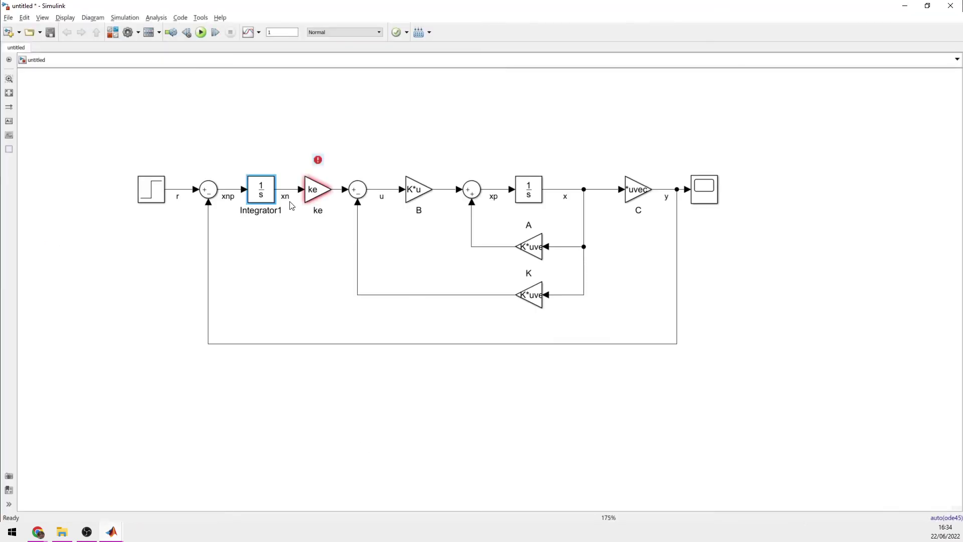
left_click(905, 6)
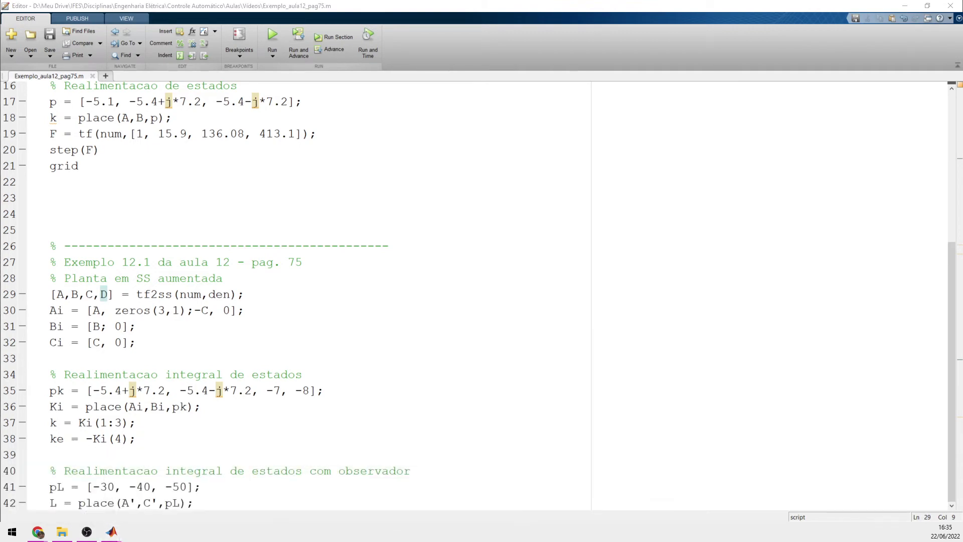
- Switch to the Google Slides lecture and view the feedback diagram on slide 80 and the augmented matrices on slide 78
left_click(37, 531)
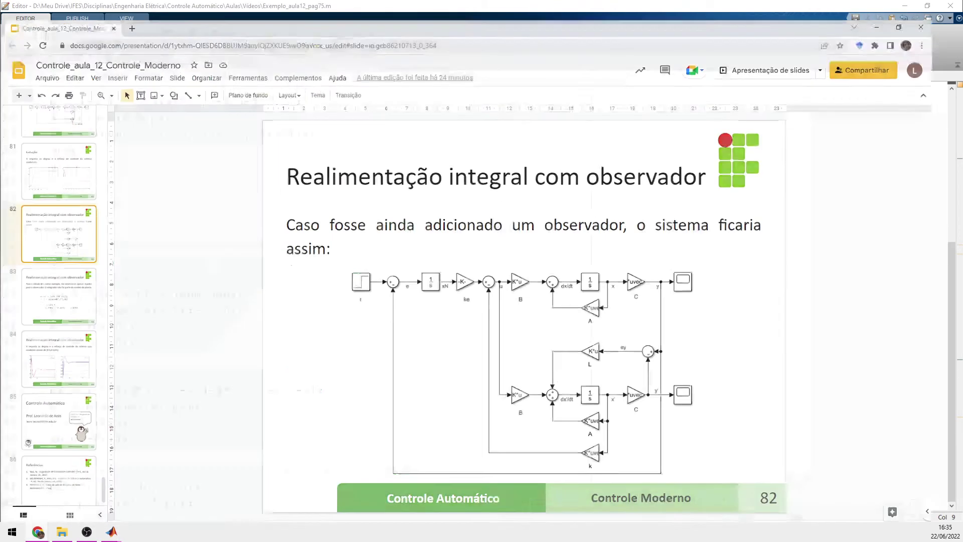
scroll(74, 163, "up", 3)
scroll(78, 347, "up", 2)
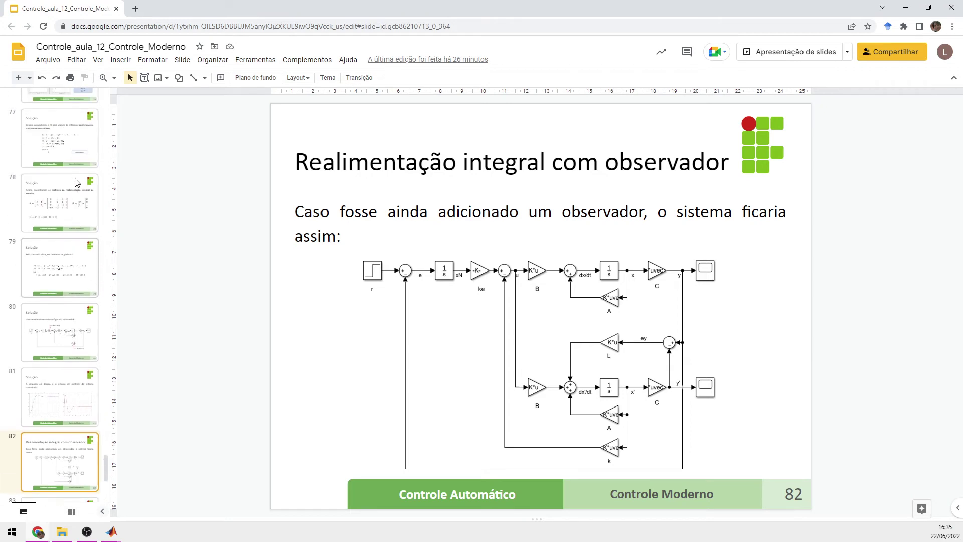
left_click(79, 348)
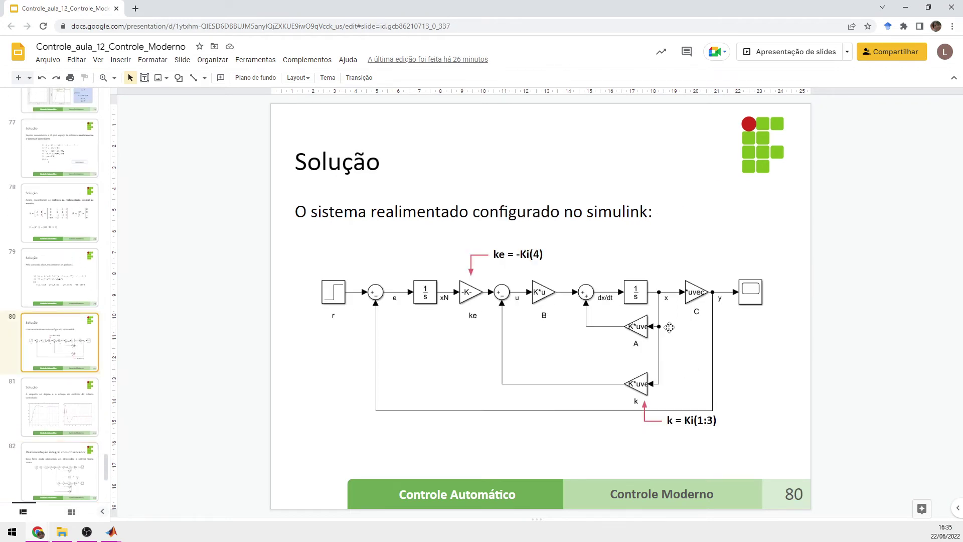
left_click(55, 210)
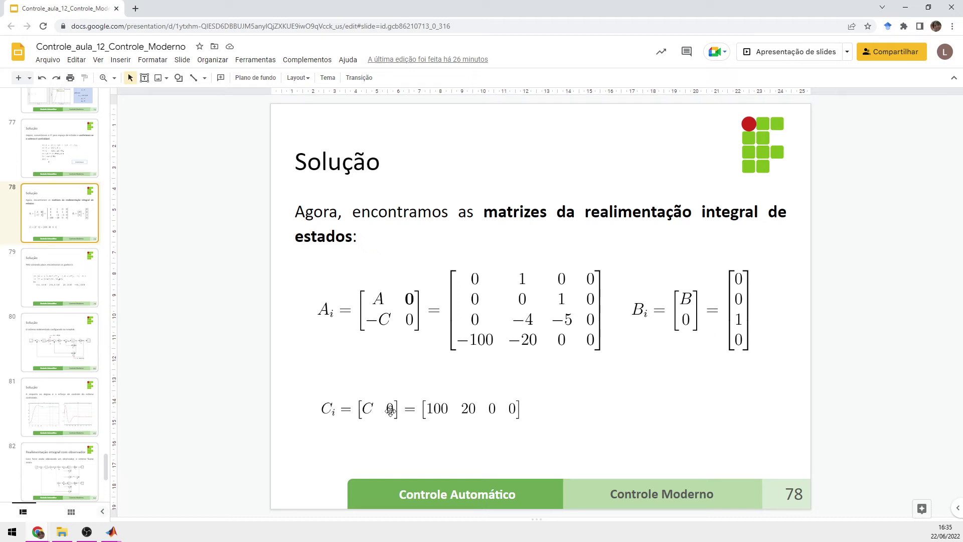
- Return to the MATLAB Editor and examine the definitions of the augmented matrices Ai, Bi and Ci
left_click(906, 7)
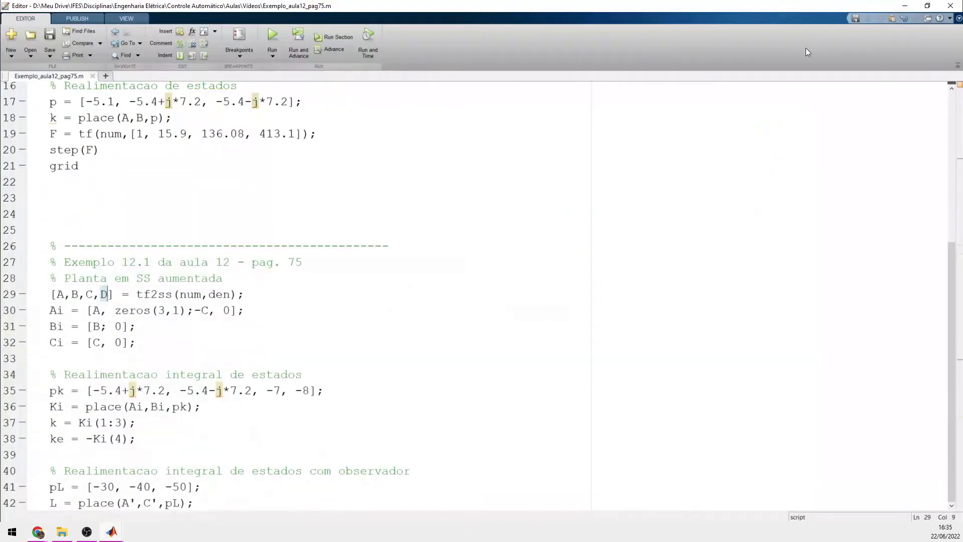
left_click(159, 325)
triple_click(51, 314)
left_click(56, 311)
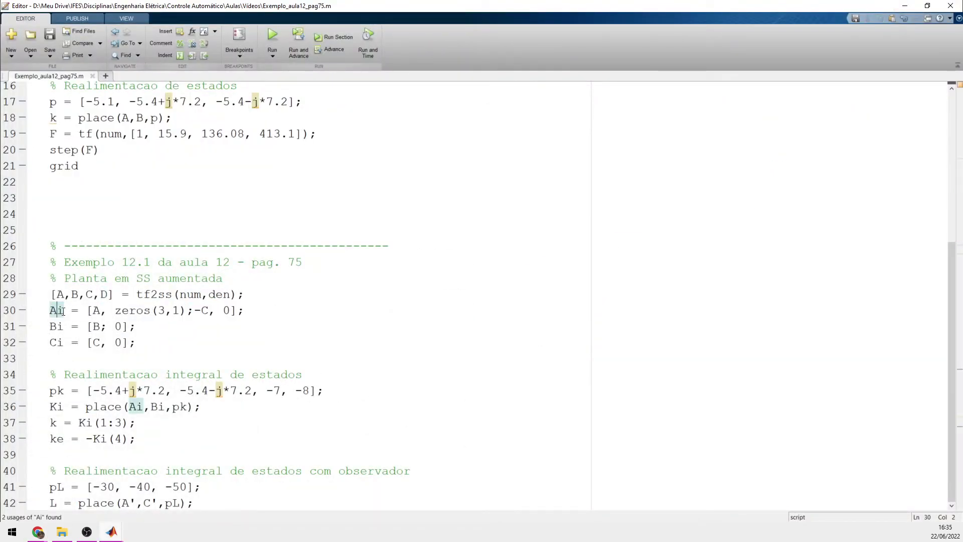
left_click_drag(92, 311, 244, 310)
left_click(245, 311)
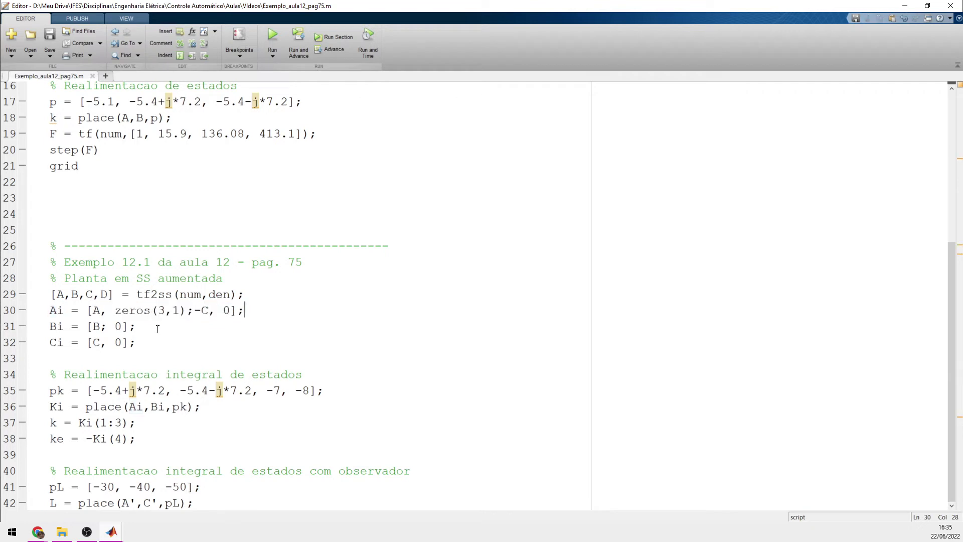
left_click_drag(116, 310, 180, 311)
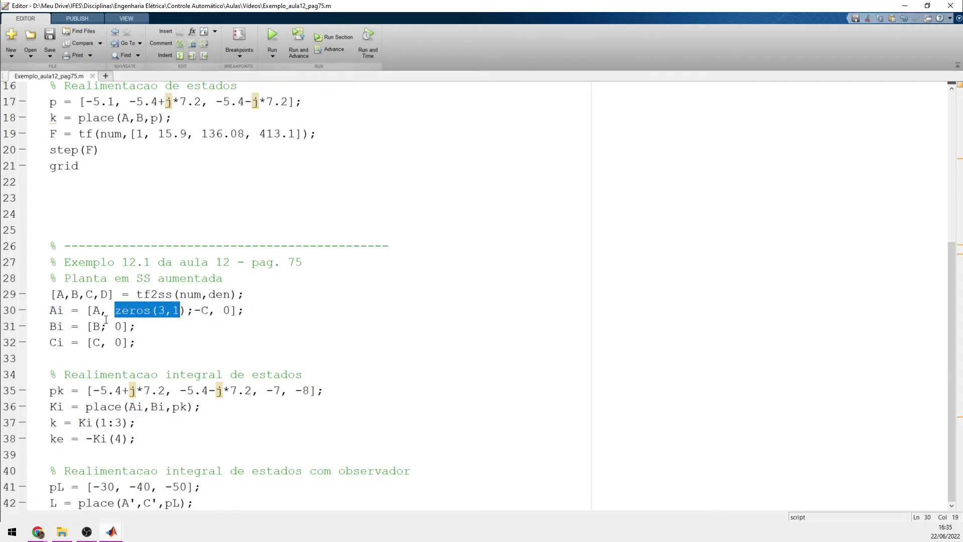
mouse_move(53, 327)
left_mouse_down()
mouse_move(129, 327)
mouse_move(134, 345)
mouse_move(49, 342)
left_mouse_up()
left_click(159, 348)
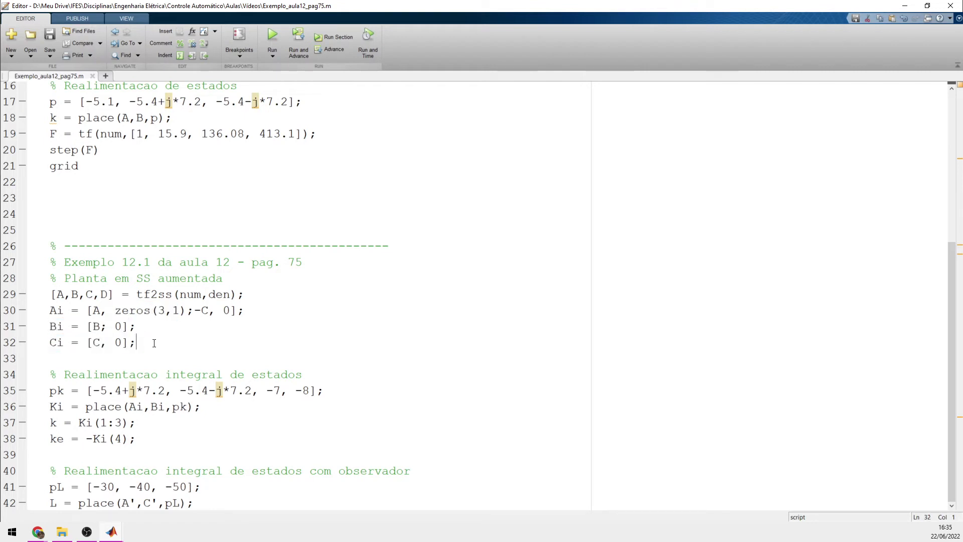
- Evaluate script lines 29 to 32, which compute A, B, C, D and the augmented matrices Ai, Bi and Ci
left_click_drag(160, 349, 47, 295)
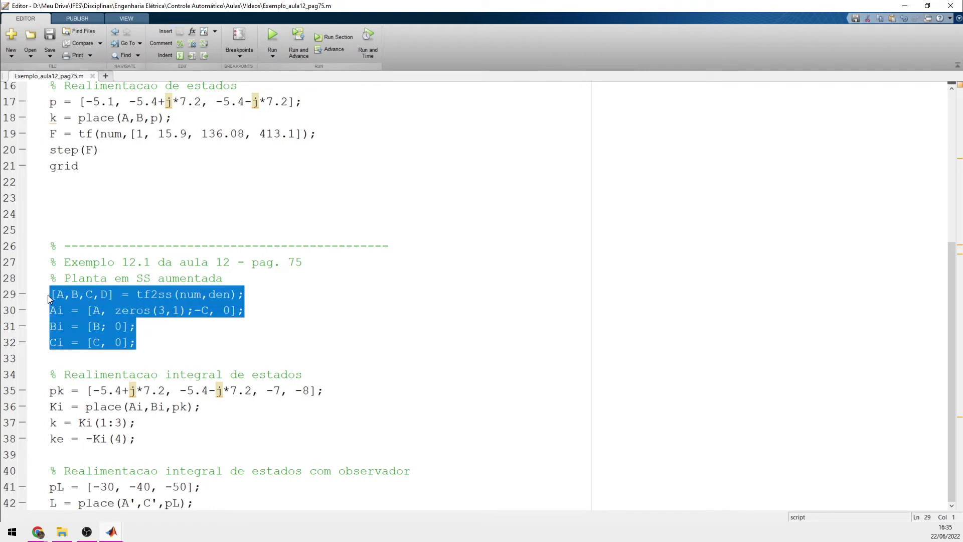
left_click(60, 341)
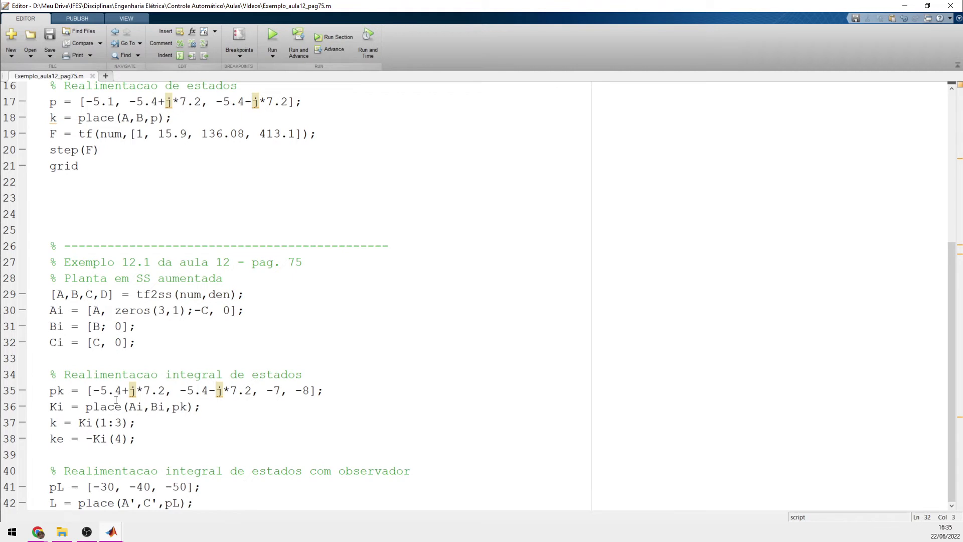
- Examine the place(Ai,Bi,pk) call that computes Ki and the four desired poles listed in pk
double_click(60, 407)
left_click(71, 407)
left_click_drag(87, 407, 129, 406)
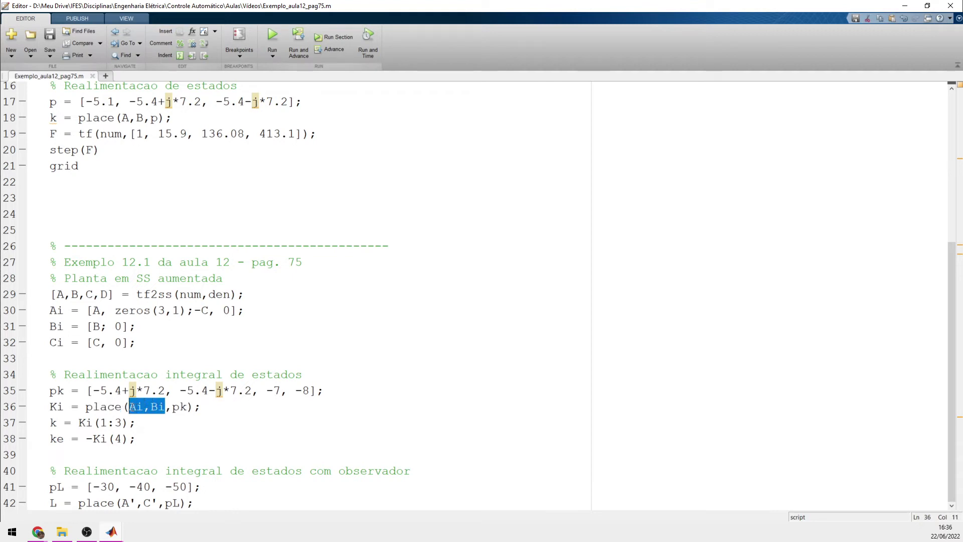
left_click(174, 407)
double_click(178, 407)
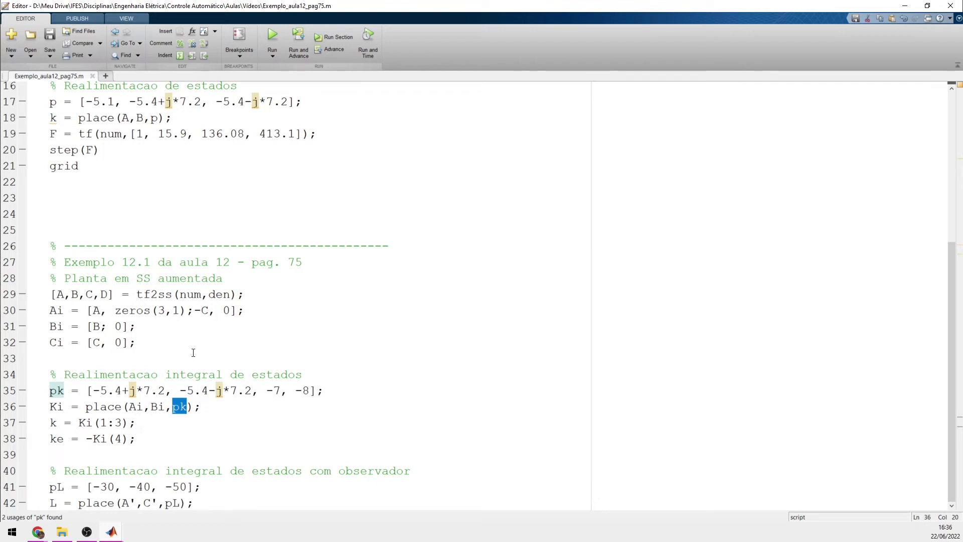
left_click_drag(94, 390, 310, 390)
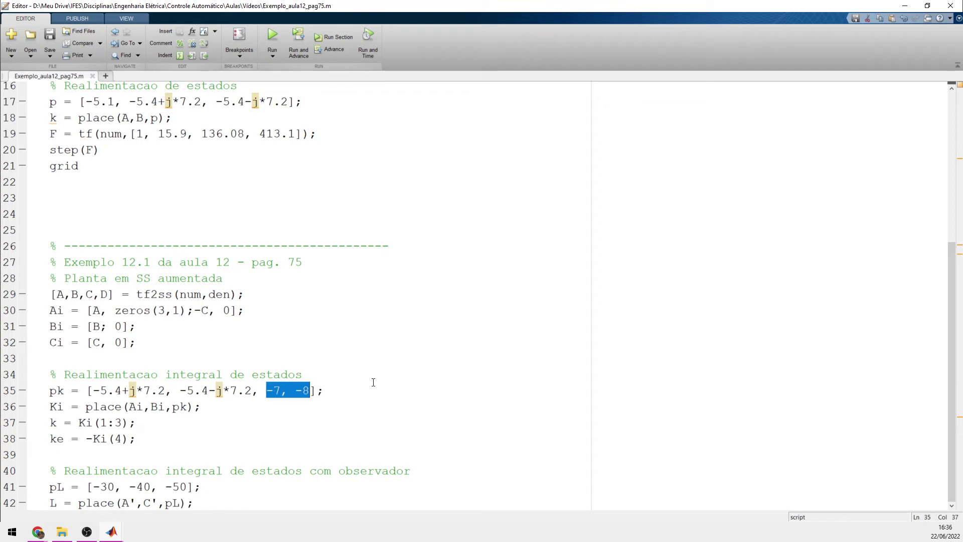
left_click_drag(252, 391, 100, 389)
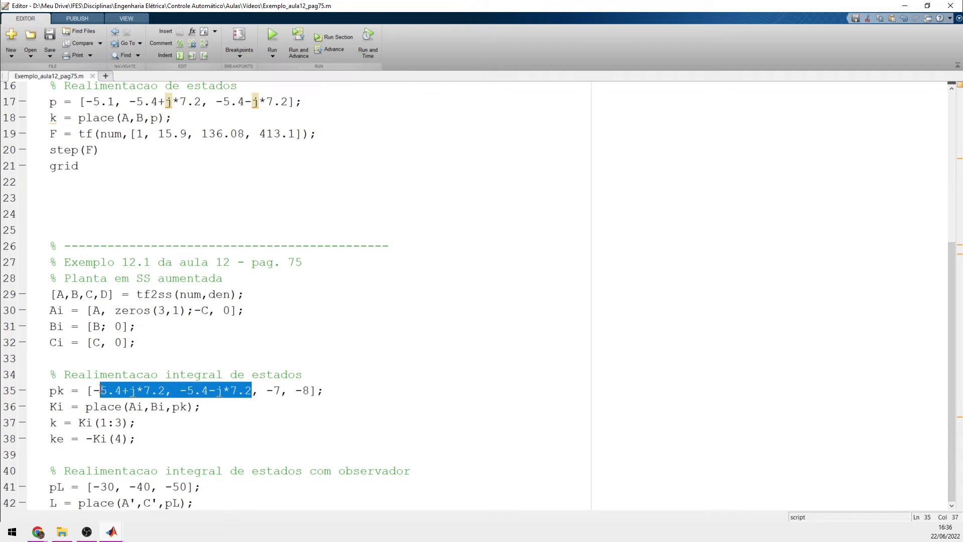
left_click(322, 391)
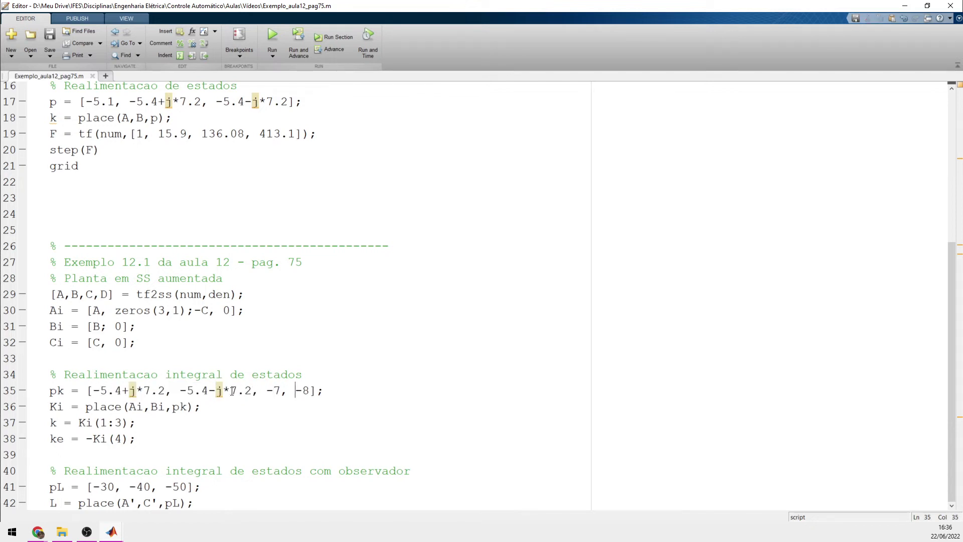
left_click_drag(318, 387, 85, 392)
left_click(162, 395)
double_click(186, 408)
left_click(49, 408)
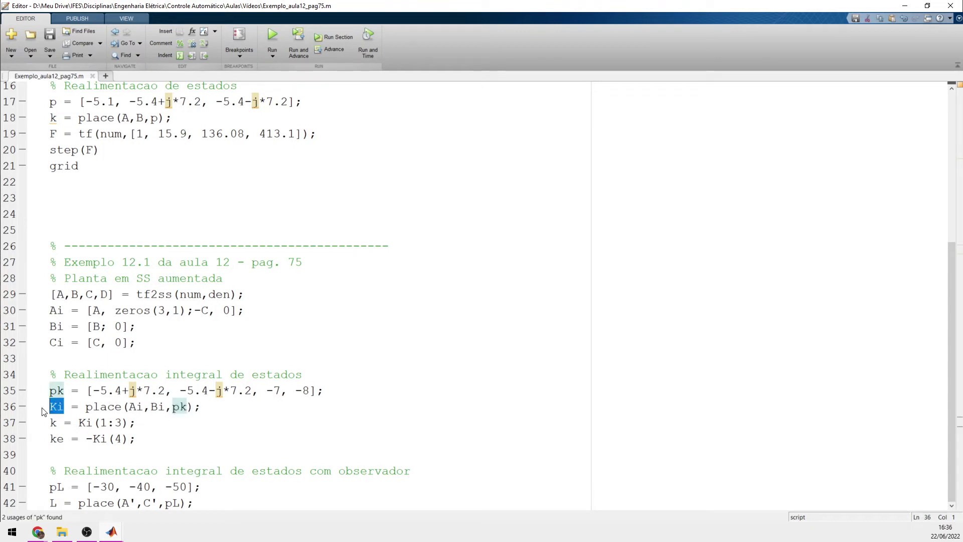
- Switch to the MATLAB Command Window and run rltool to open the Control System Designer
left_click(112, 532)
left_click(102, 490)
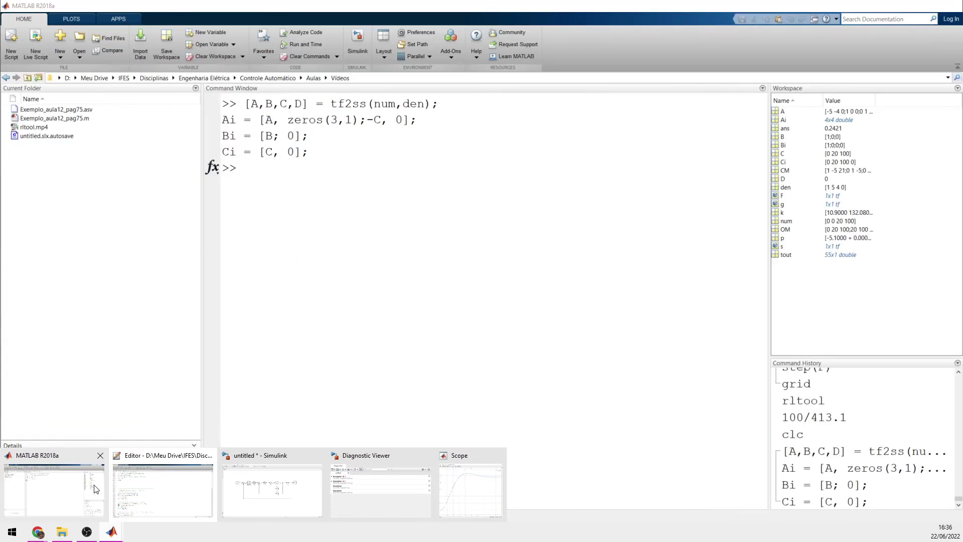
type("rlto")
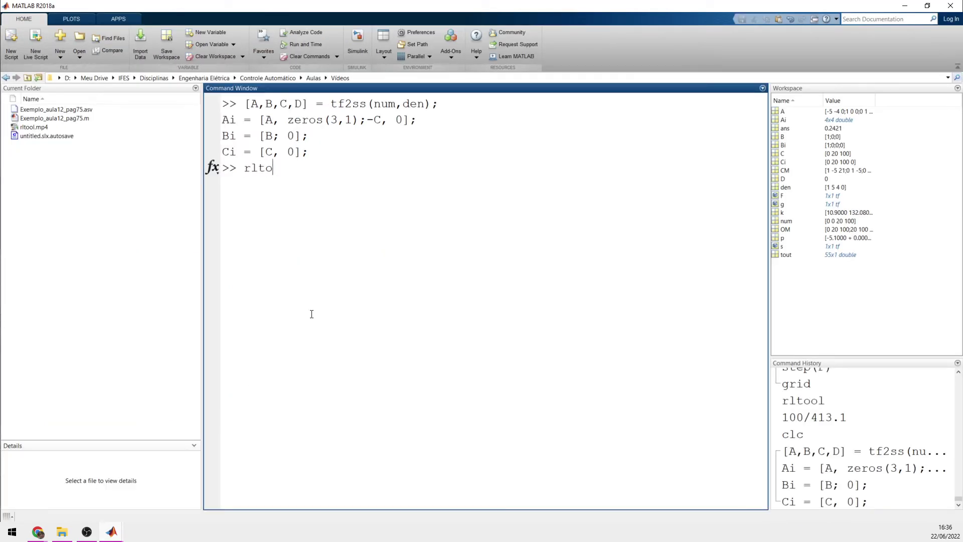
type("ol(")
key("BackSpace")
key("Return")
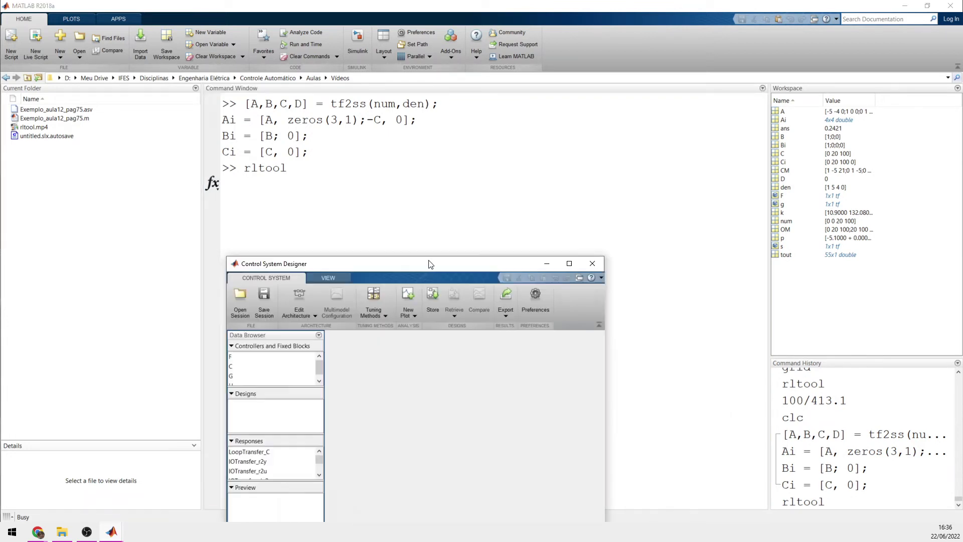
- Maximize the Control System Designer, narrow its Data Browser, and dock the step response plot beside the root locus editor
left_click_drag(430, 263, 407, 182)
double_click(406, 183)
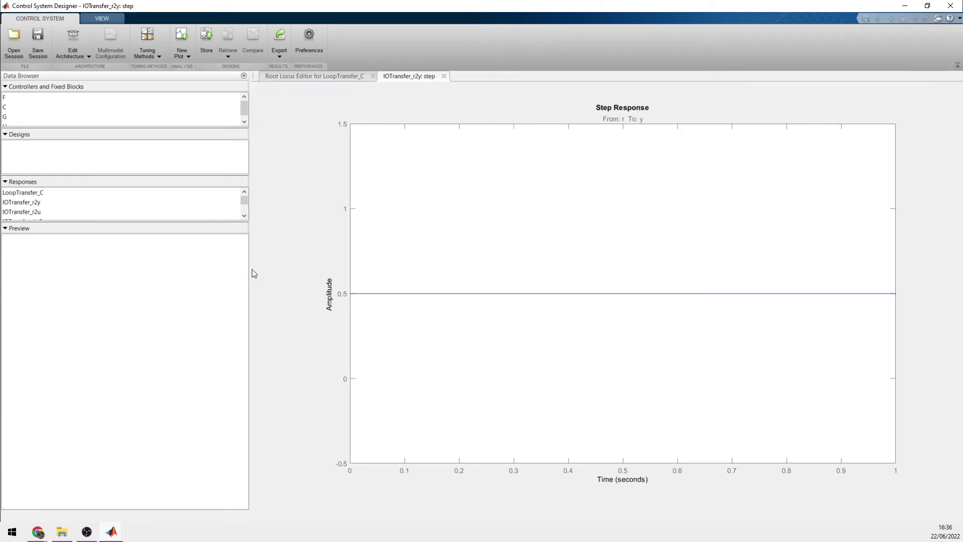
left_click_drag(251, 273, 131, 275)
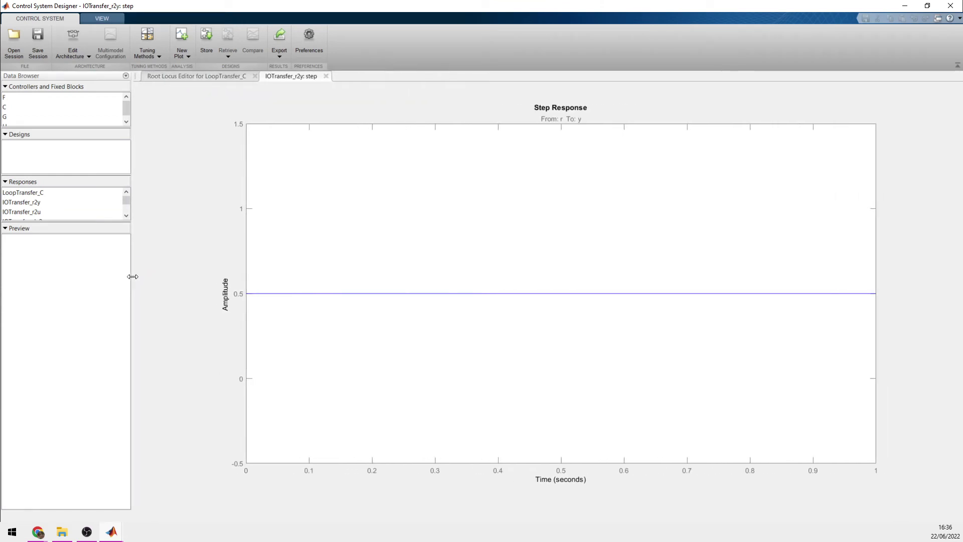
left_click_drag(309, 84, 904, 218)
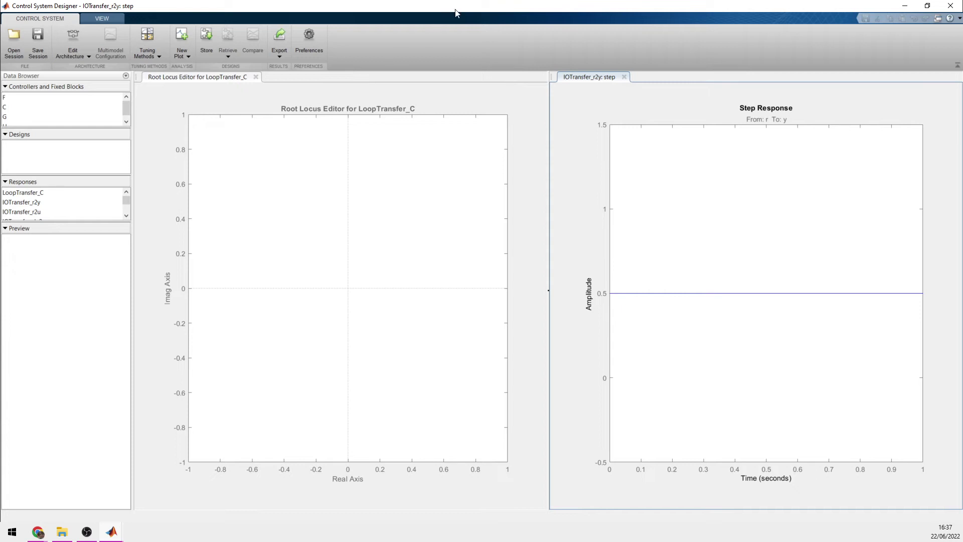
left_click_drag(456, 12, 489, 1)
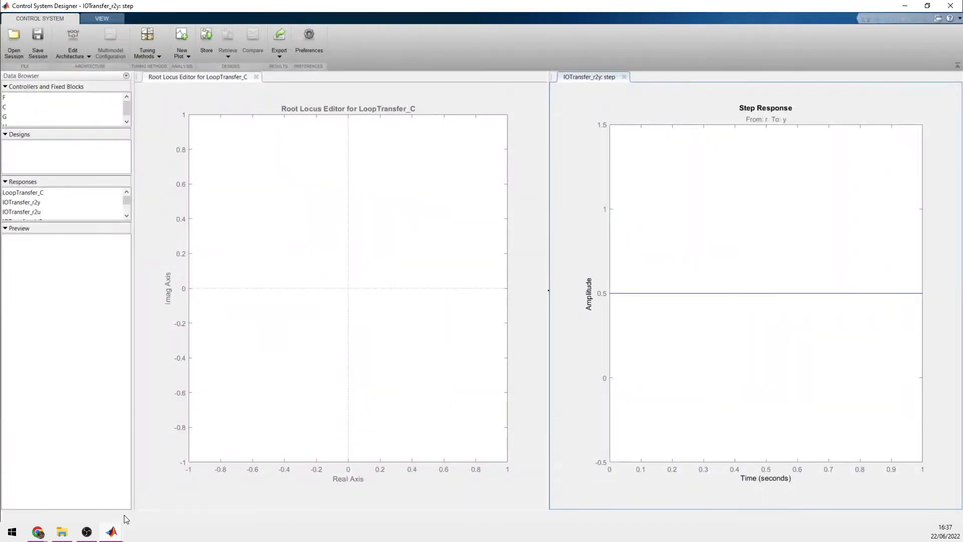
- Examine the plant's s + 5 zero and the desired poles in pk in the script, and return to the Control System Designer
mouse_move(116, 527)
left_click(158, 497)
left_click(123, 342)
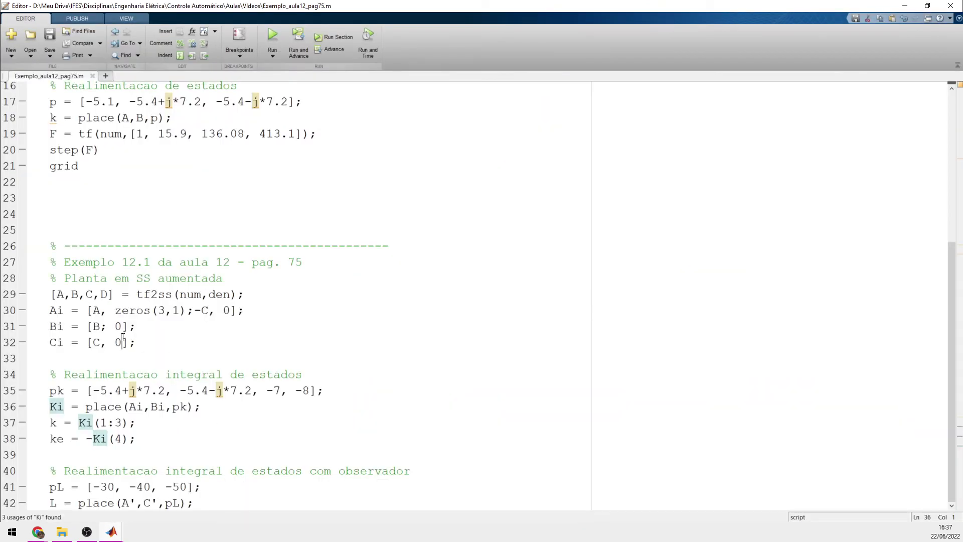
scroll(131, 321, "up", 5)
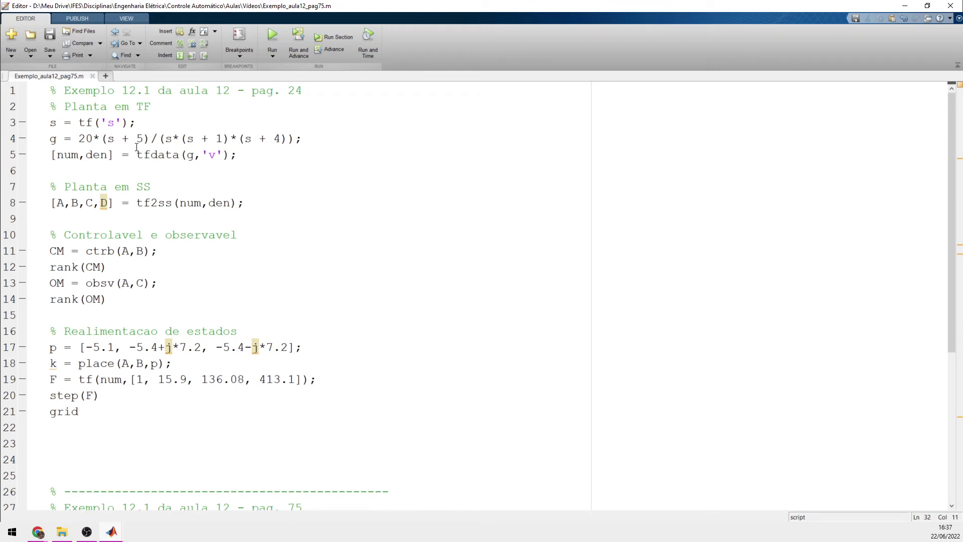
left_click_drag(152, 138, 101, 139)
scroll(203, 270, "down", 5)
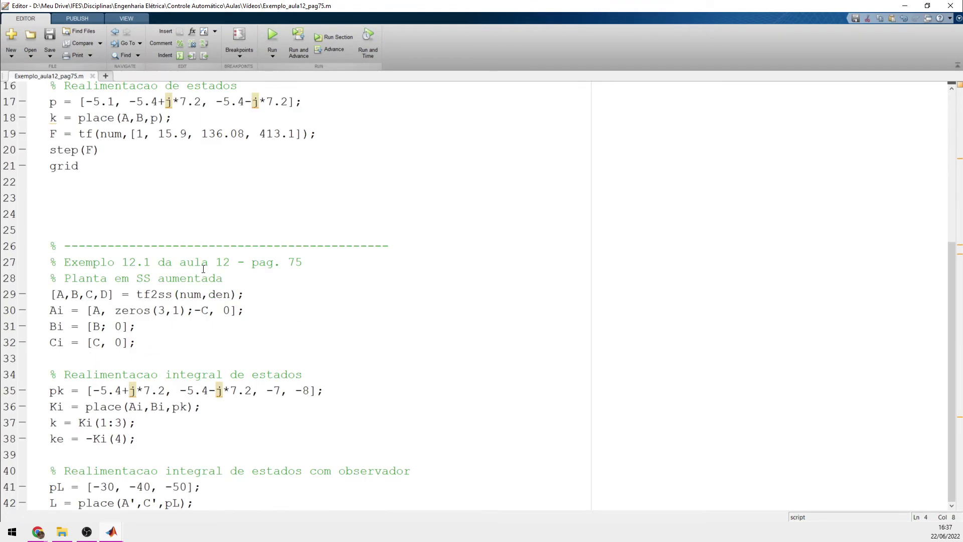
left_click_drag(87, 391, 318, 391)
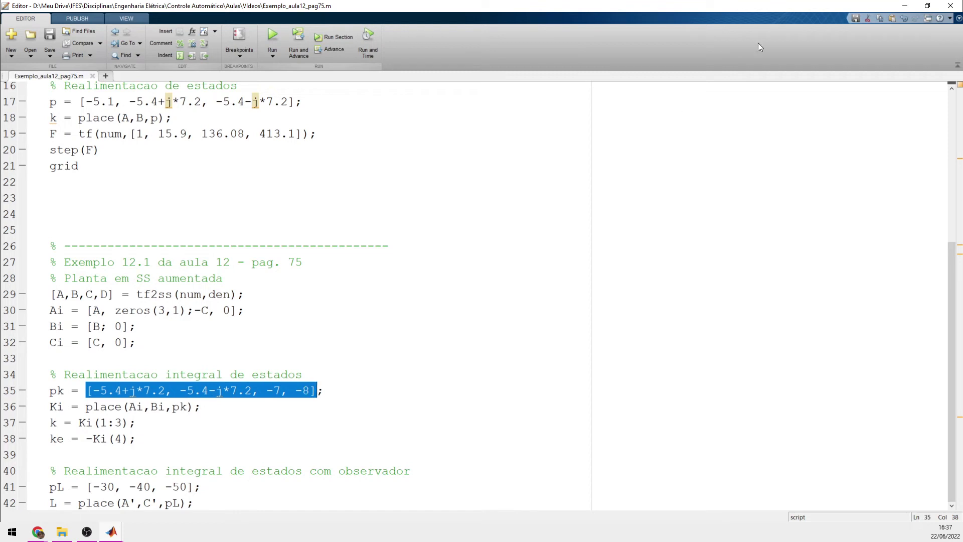
left_click(905, 6)
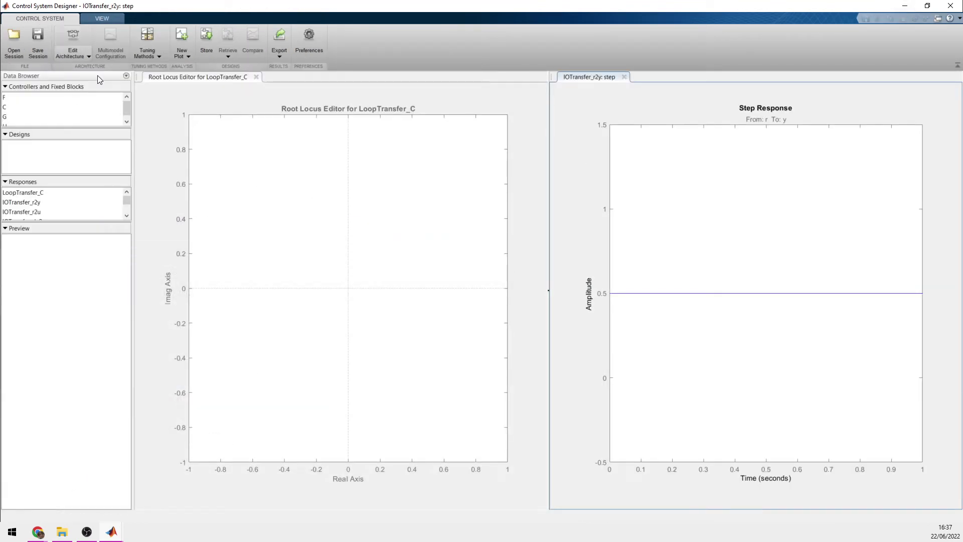
- Set the feedback block H to 0 in the control architecture and apply the change
left_click(71, 40)
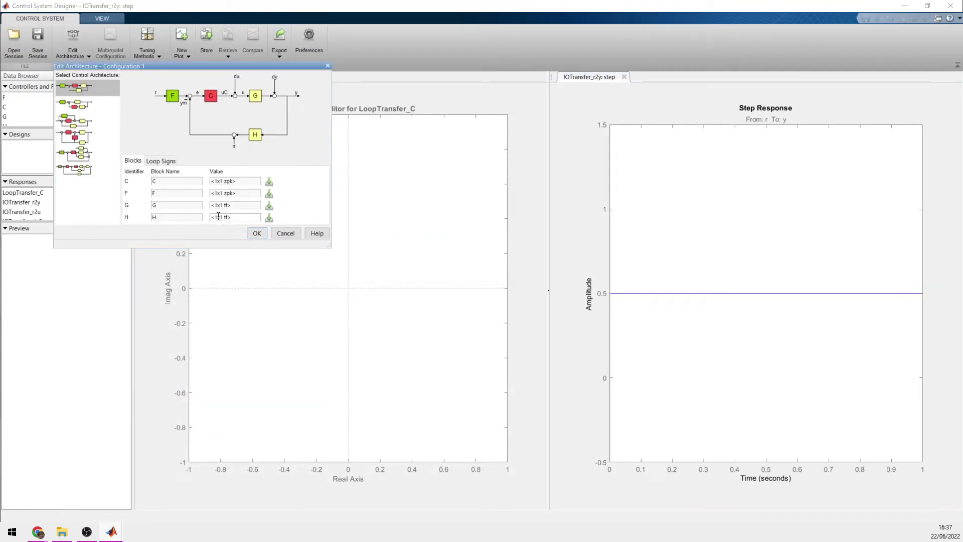
left_click_drag(236, 216, 178, 217)
key("BackSpace")
type("0")
left_click(254, 235)
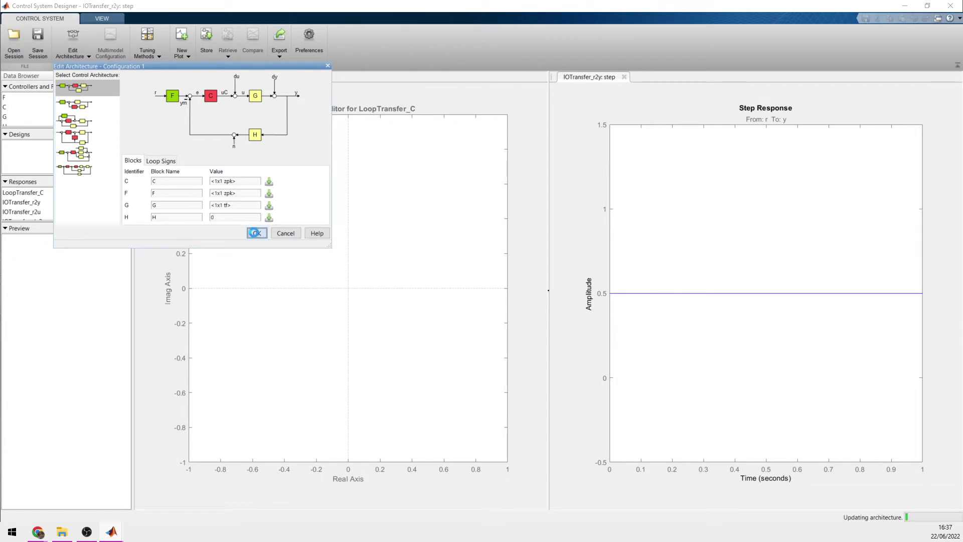
- Open compensator C for editing in an enlarged editor window and add a real zero at -5
left_click(15, 108)
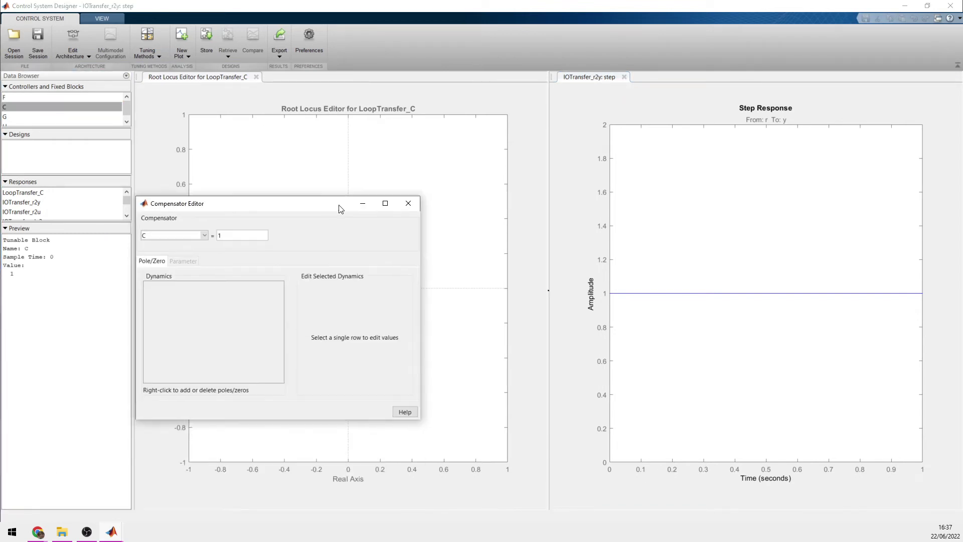
left_click_drag(337, 204, 443, 93)
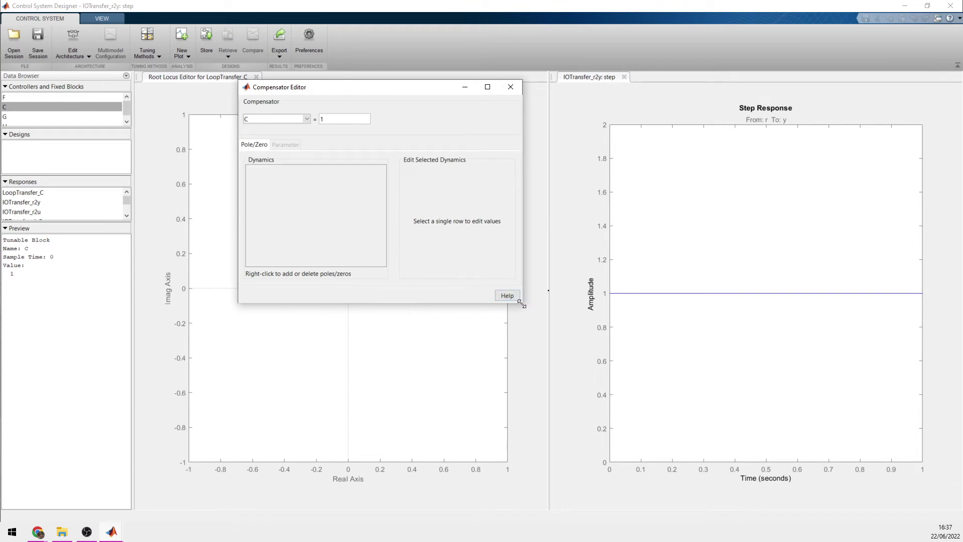
left_click_drag(522, 303, 656, 426)
right_click(357, 188)
mouse_move(374, 194)
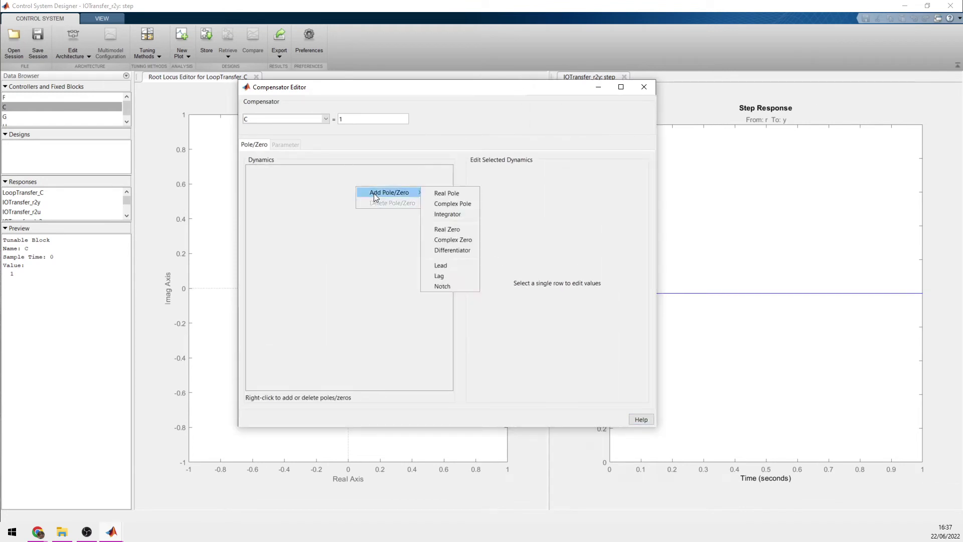
left_click(464, 228)
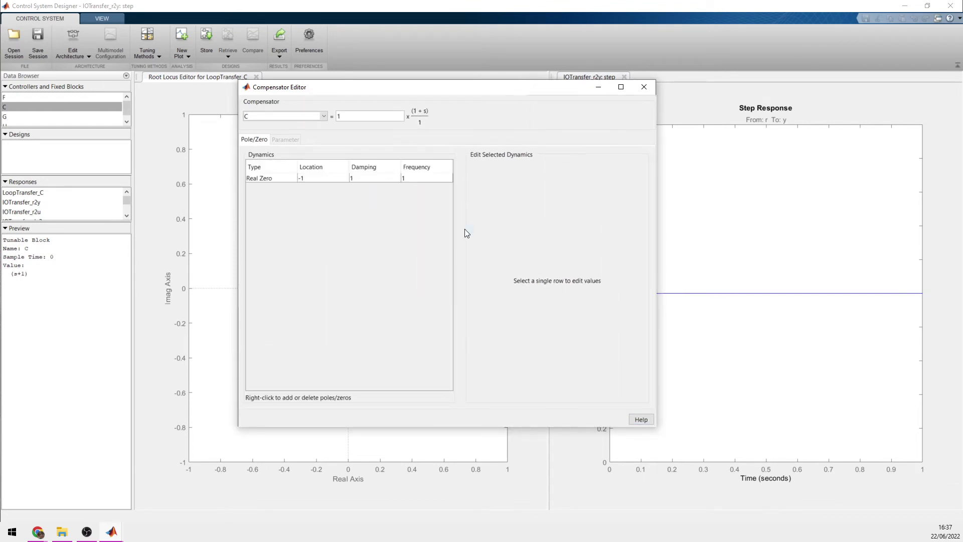
left_click(400, 180)
left_click(566, 280)
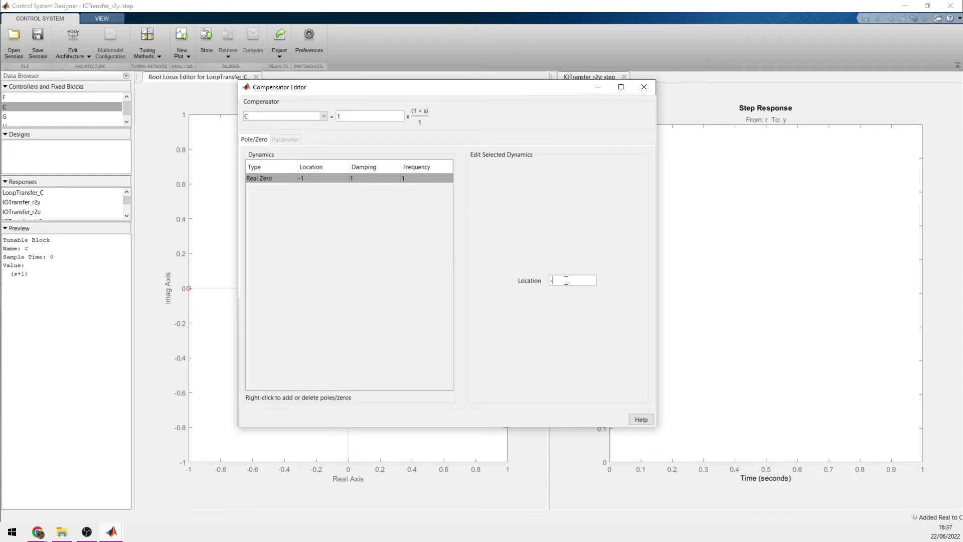
type("5")
key("Return")
- Add two real poles to compensator C
right_click(331, 232)
mouse_move(343, 234)
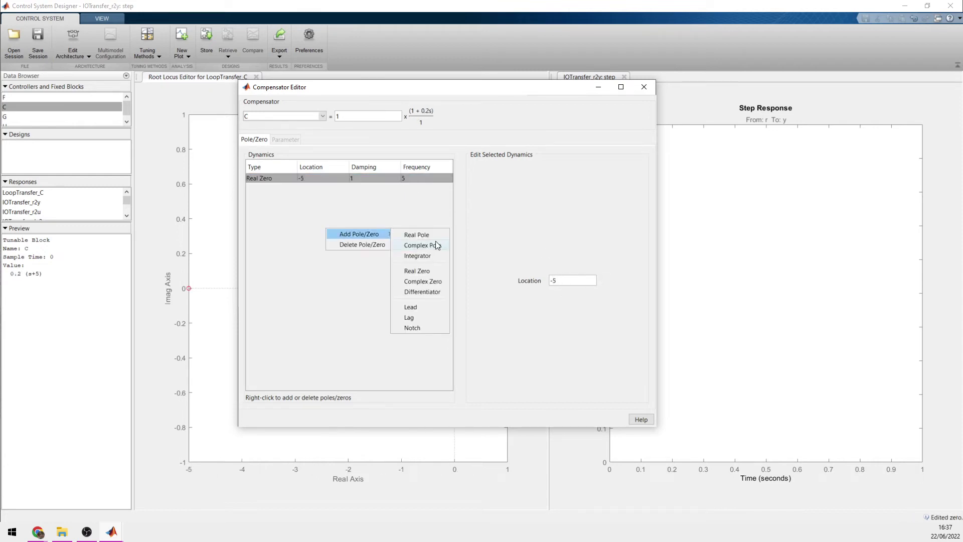
left_click(426, 235)
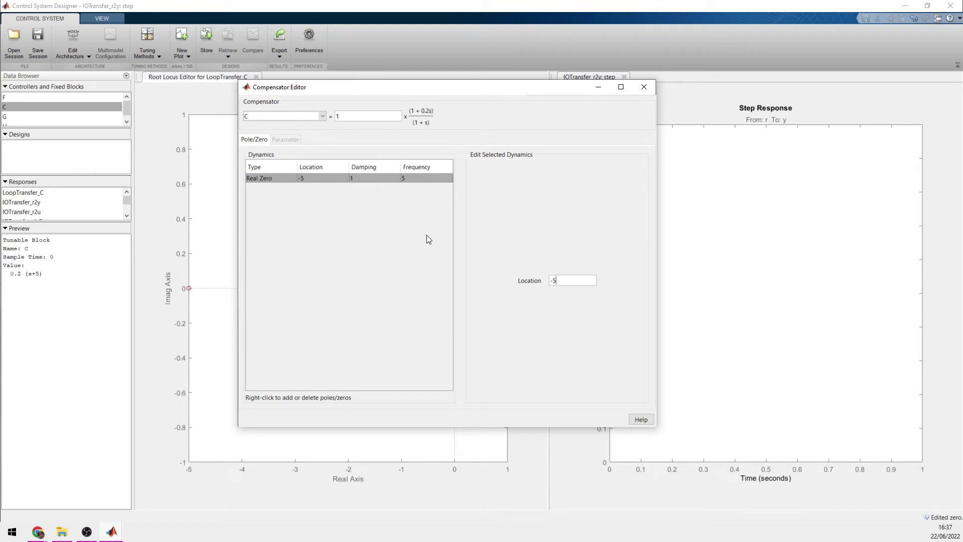
right_click(386, 232)
mouse_move(407, 238)
left_click(467, 239)
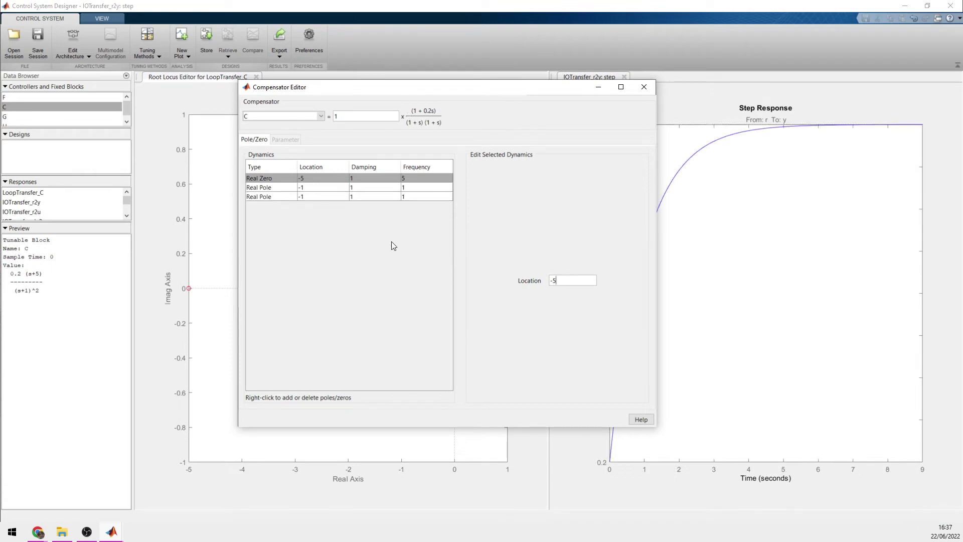
- Set the locations of compensator C's two real poles to -7 and -8
left_click(404, 188)
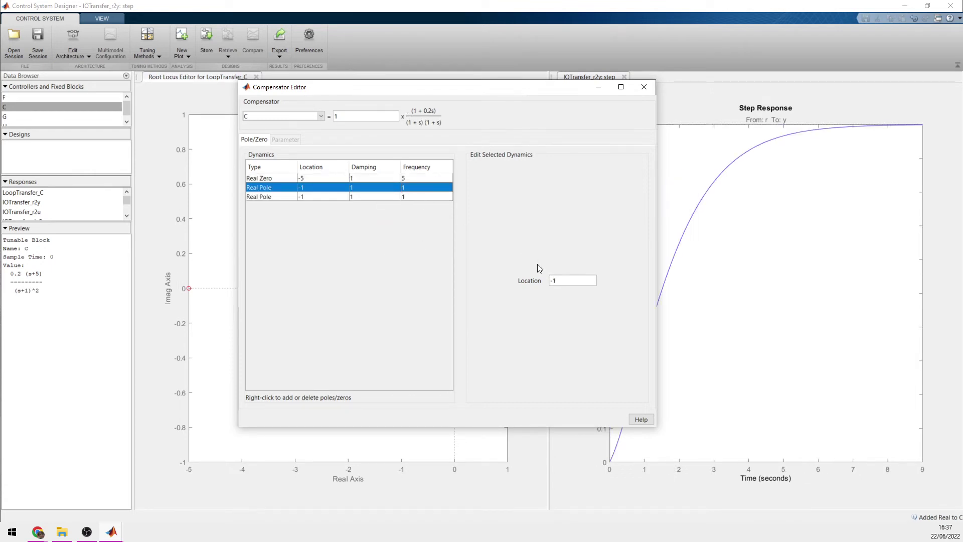
left_click(564, 280)
type("-7")
key("Return")
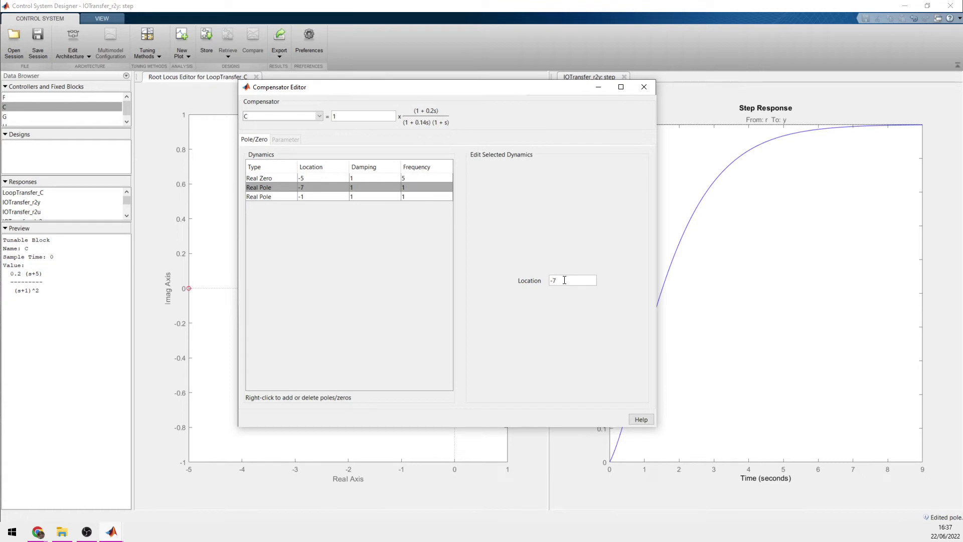
left_click(389, 200)
left_click(578, 282)
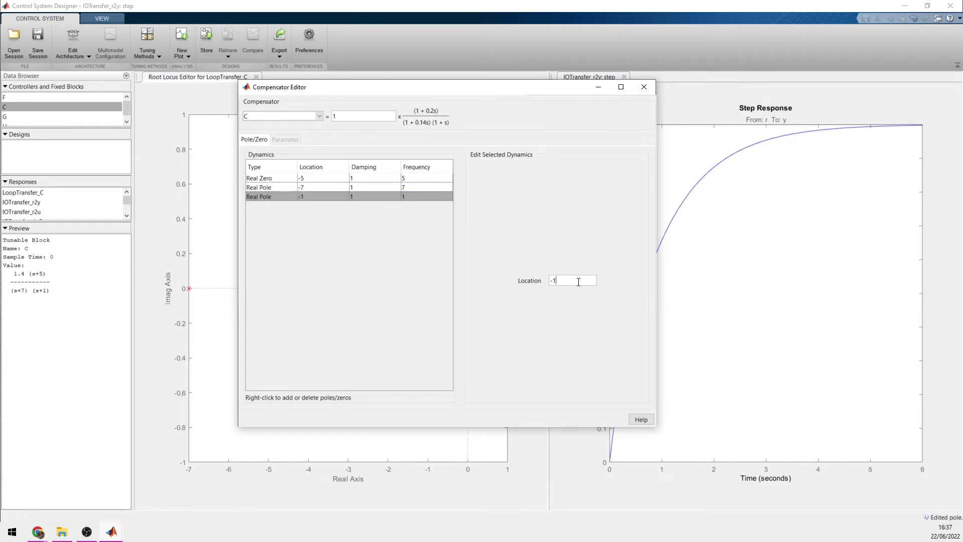
key("Return")
- Add a complex pole pair to compensator C with real part -5.4 and imaginary part 7.2
right_click(320, 249)
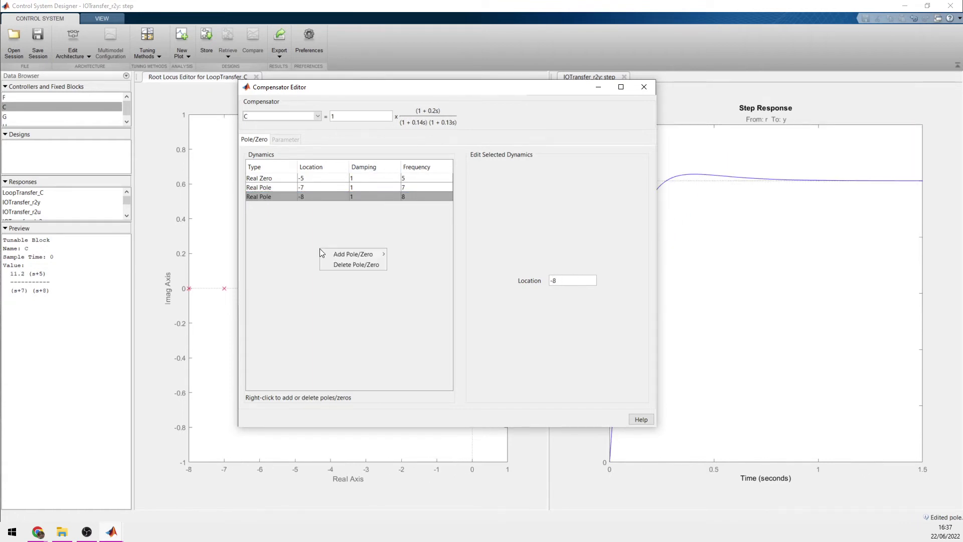
mouse_move(333, 256)
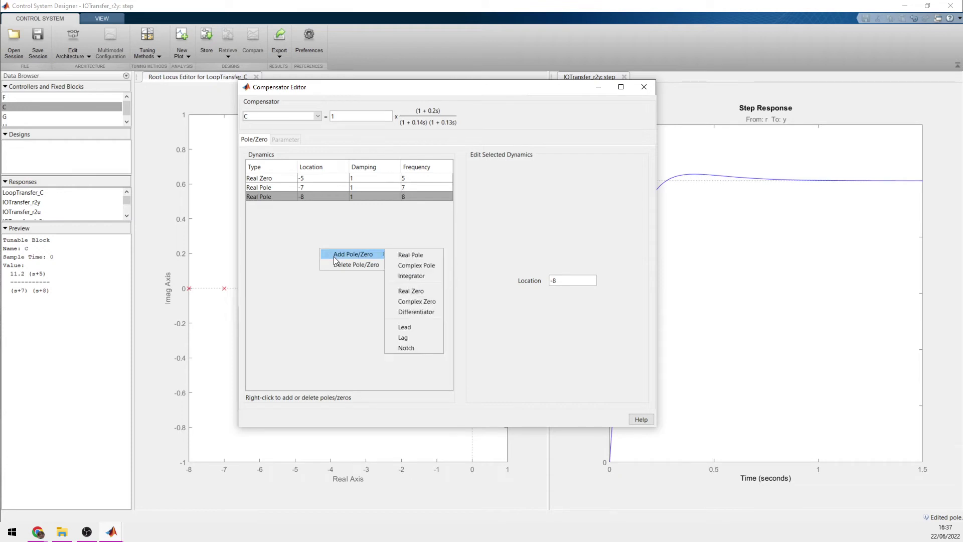
left_click(412, 265)
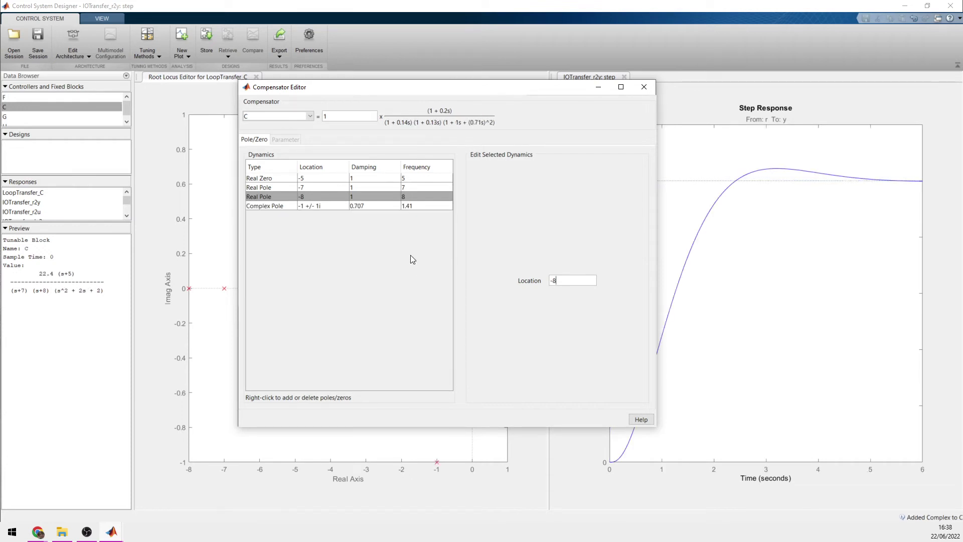
left_click(379, 206)
left_click(586, 288)
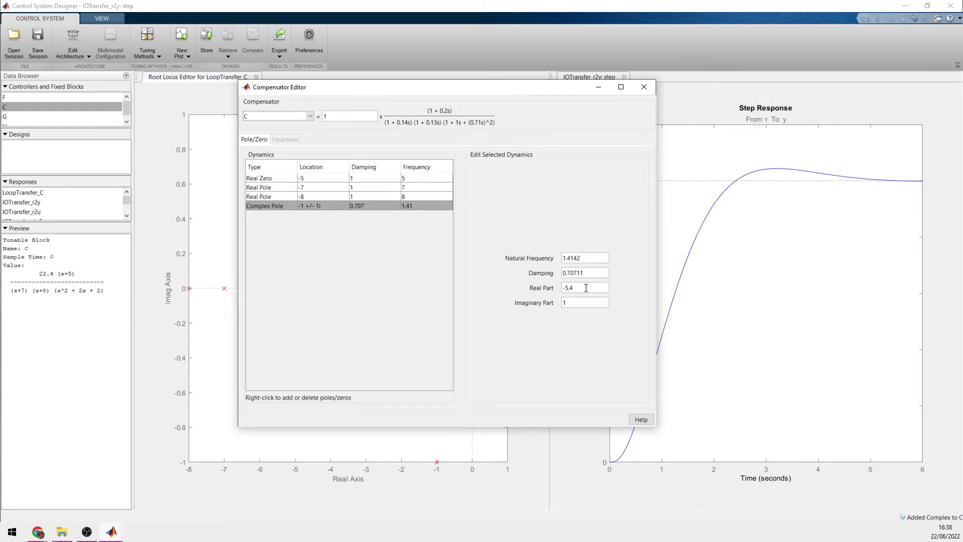
left_click(586, 300)
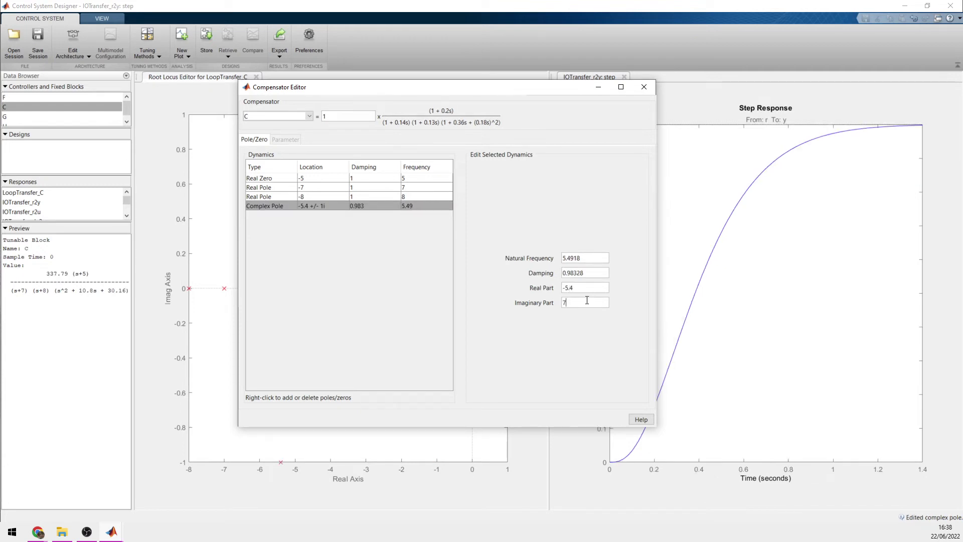
type("7.2")
key("Return")
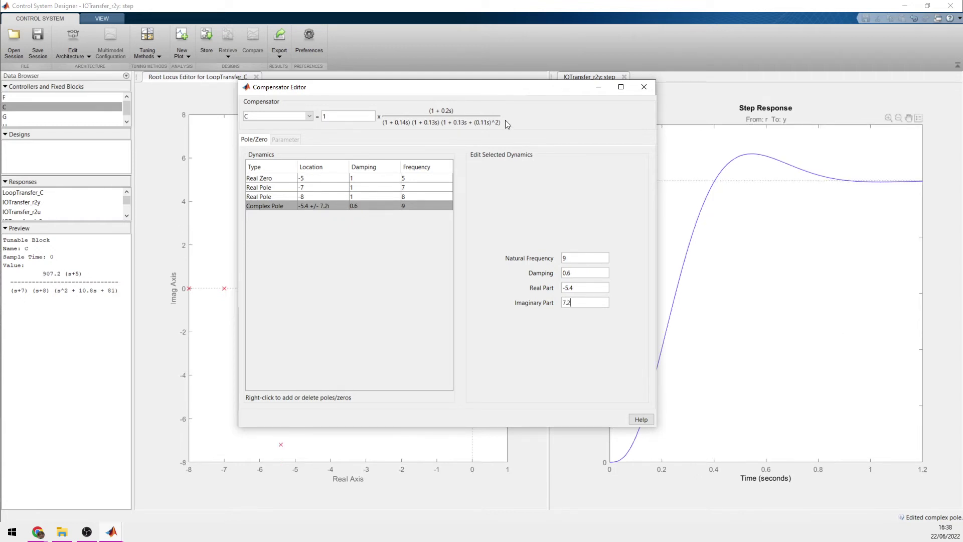
- Clear the Compensator Editor from view, mark the peak response on the step plot, and place its data label above the curve
left_click_drag(469, 91, 294, 101)
right_click(818, 203)
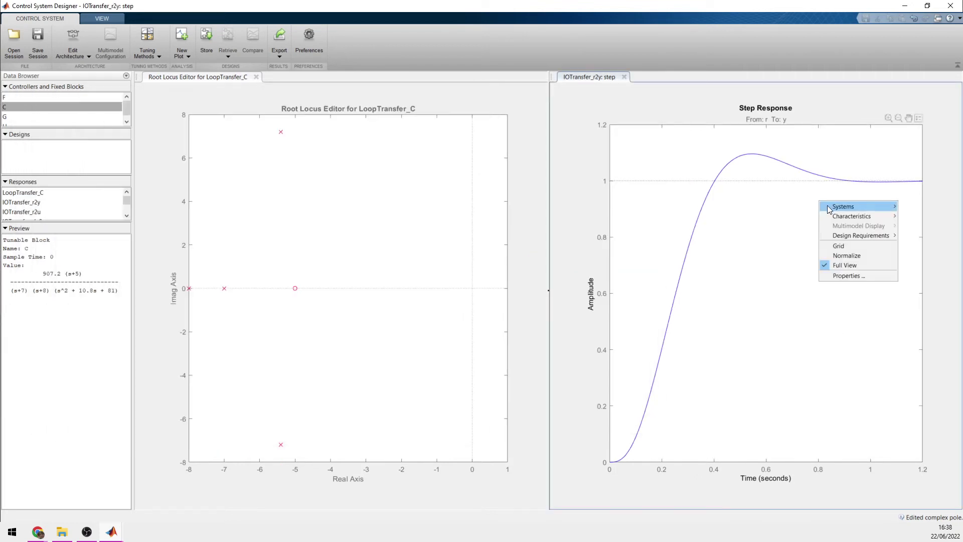
mouse_move(841, 219)
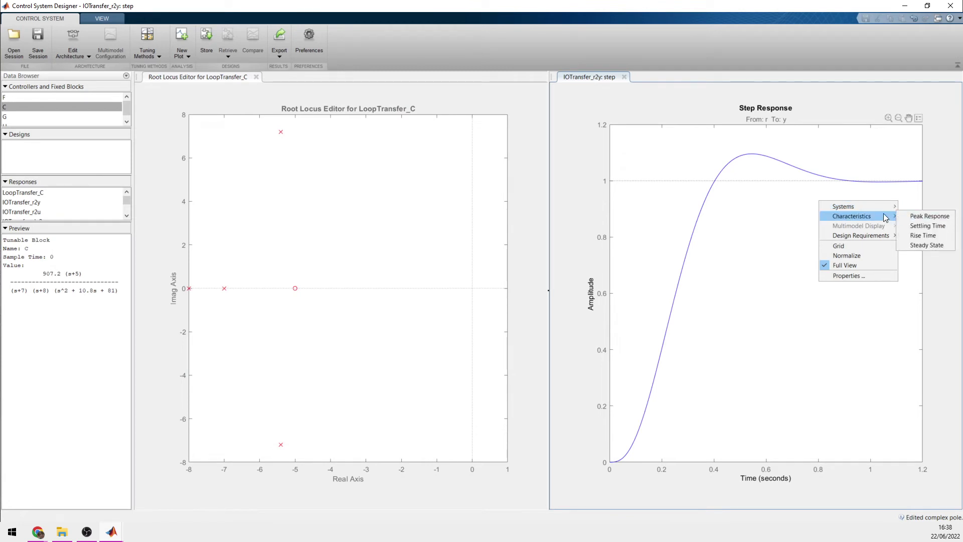
left_click(910, 216)
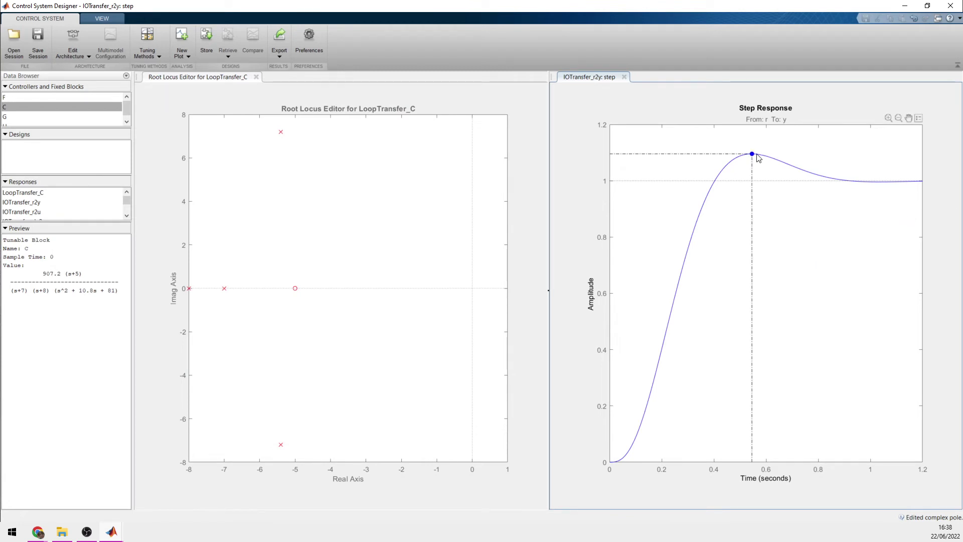
mouse_move(753, 156)
left_click_drag(795, 182, 787, 128)
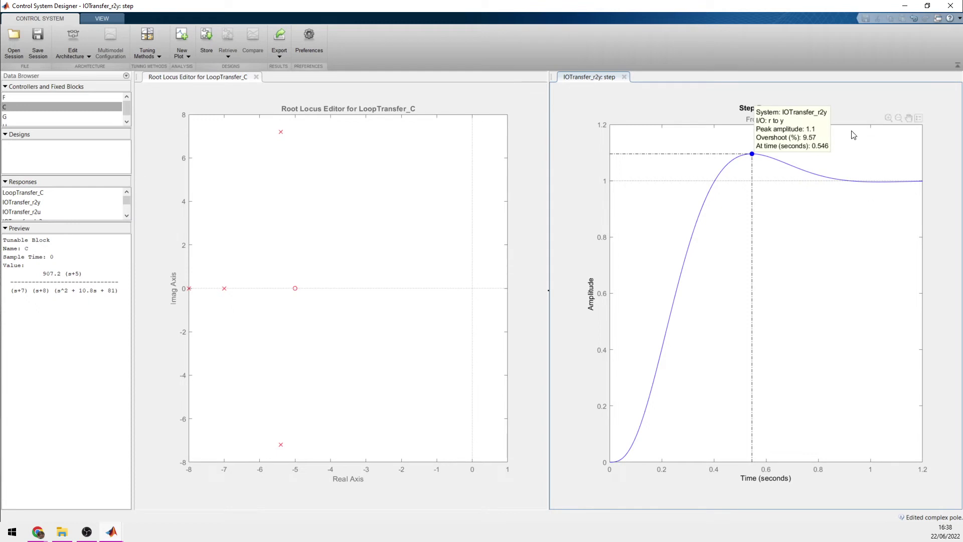
- Mark the settling time on the step plot with its data label, and move the peak label clear of it
right_click(822, 208)
mouse_move(846, 224)
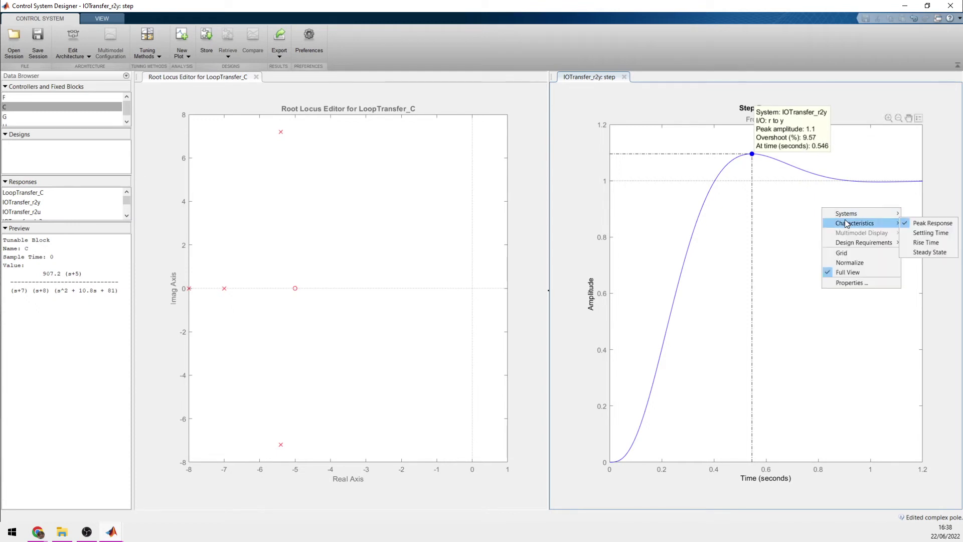
left_click(930, 232)
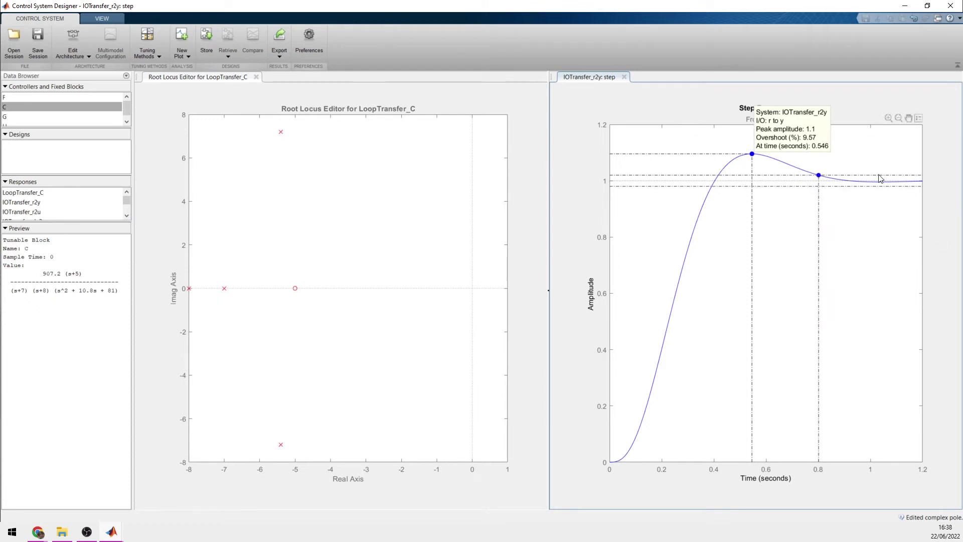
left_click(819, 177)
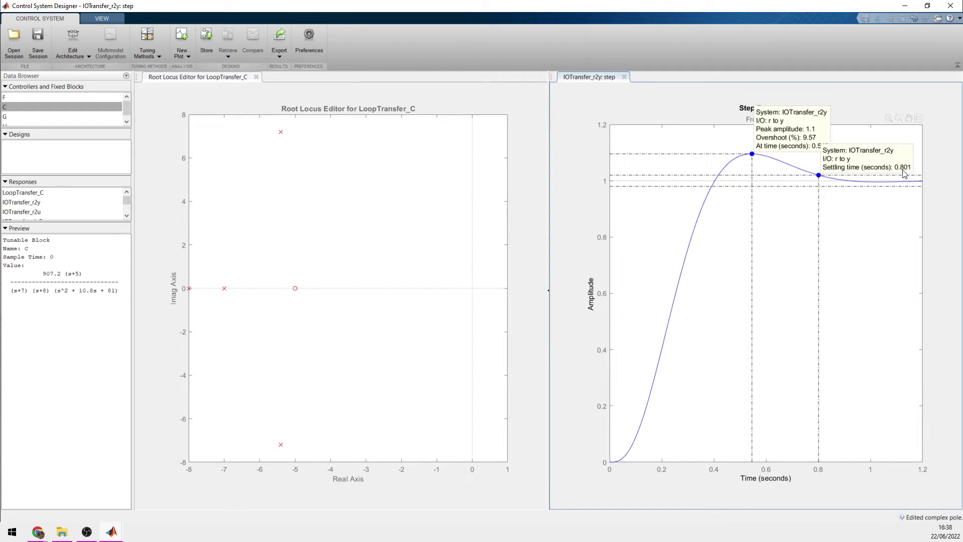
left_click_drag(804, 139, 689, 134)
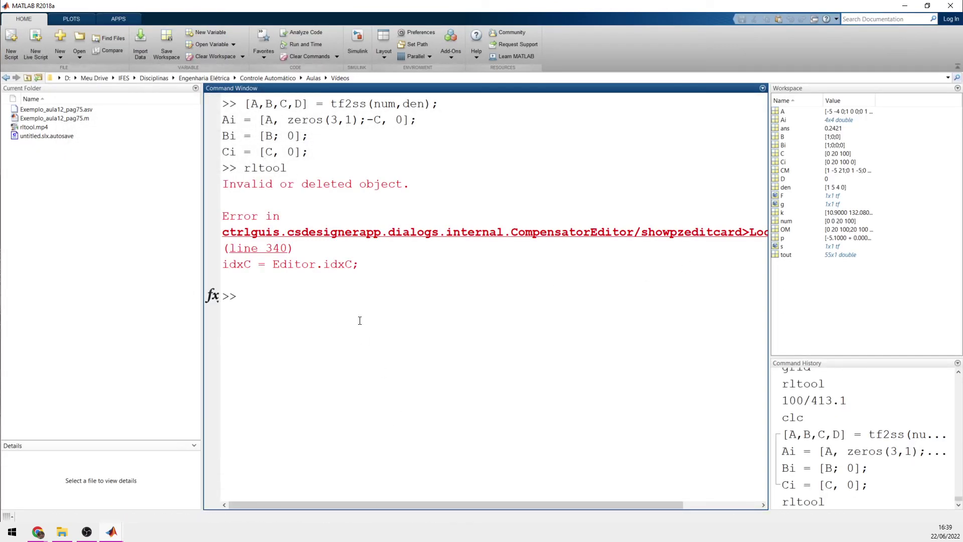
- View the integral state feedback model in Simulink and return to the script in the MATLAB Editor
left_click(112, 532)
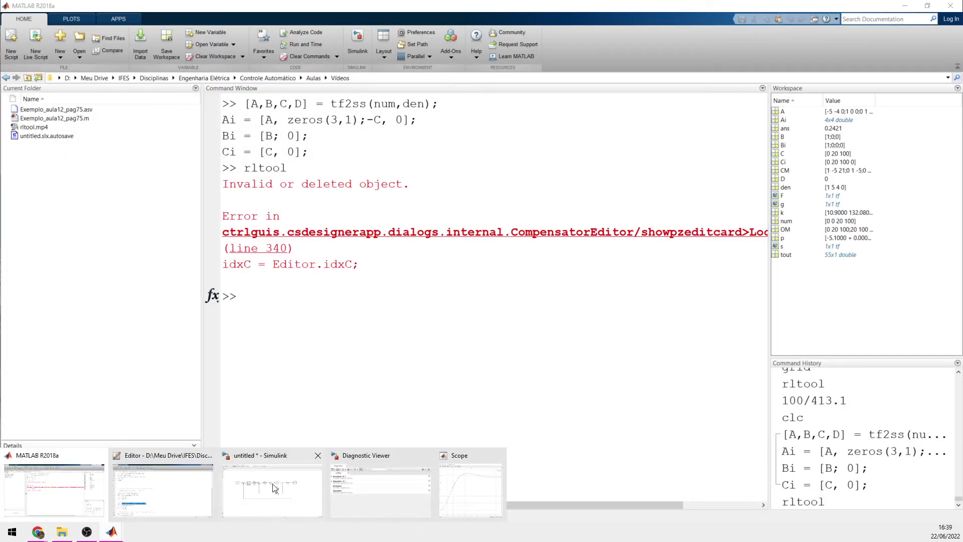
left_click(274, 488)
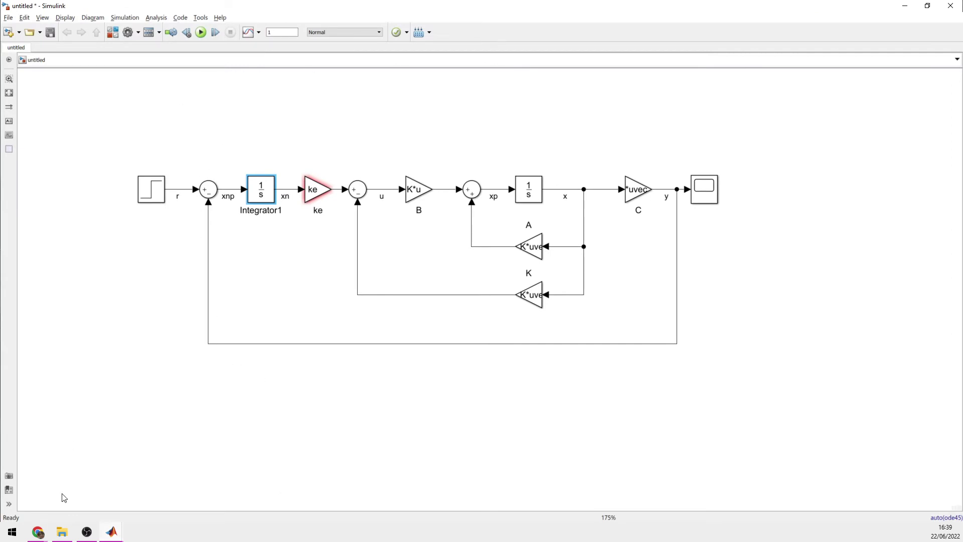
left_click(112, 531)
left_click(153, 504)
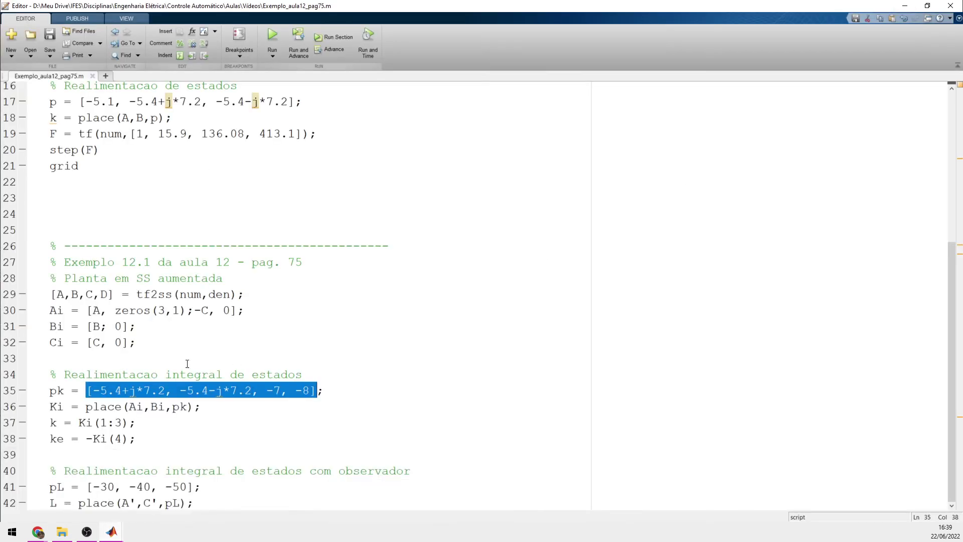
- Review the script lines that place the poles pk and split Ki into the gains k and ke, including the minus sign
left_click(106, 407)
mouse_move(65, 436)
left_mouse_down()
mouse_move(56, 439)
mouse_move(57, 423)
mouse_move(55, 440)
left_mouse_up()
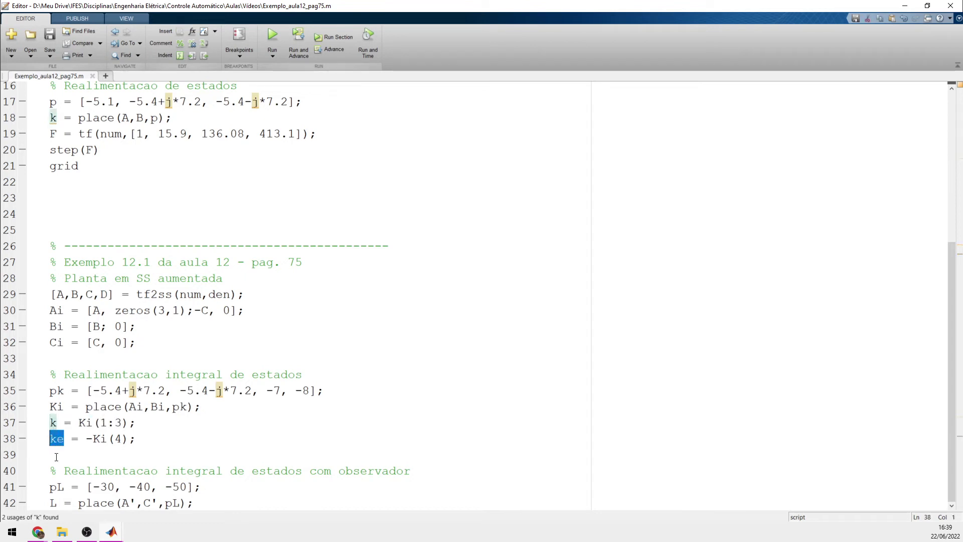
left_click(85, 423)
double_click(180, 407)
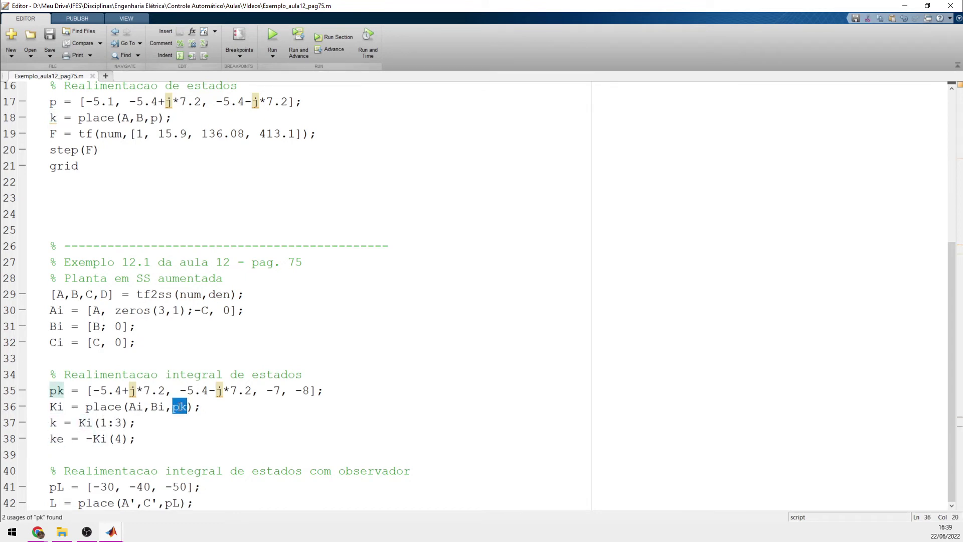
left_click_drag(85, 407, 123, 407)
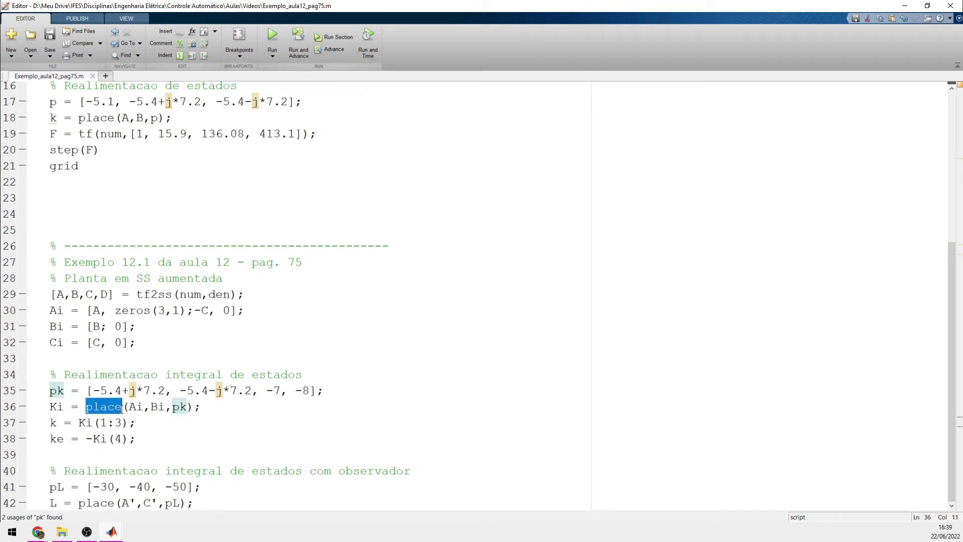
left_click_drag(64, 407, 50, 407)
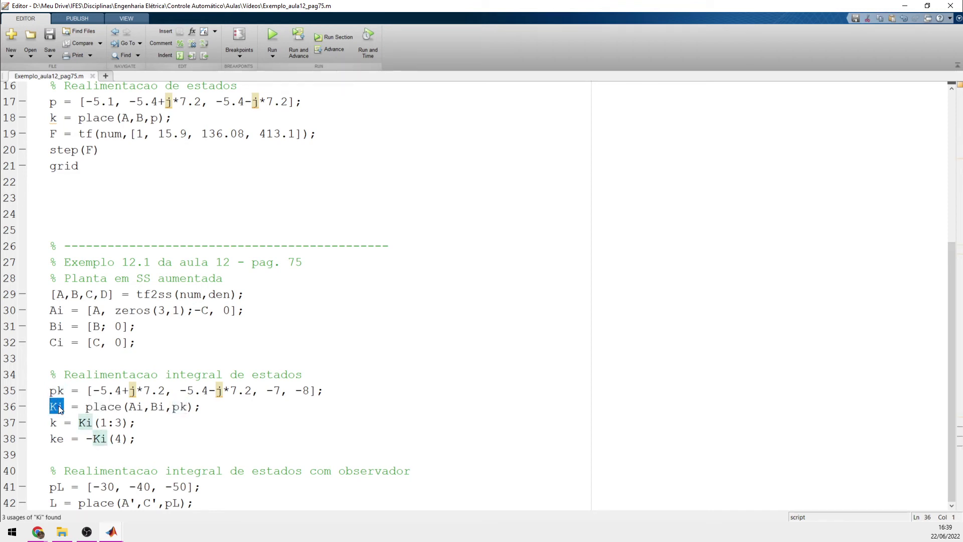
left_click(59, 409)
left_click_drag(78, 423, 128, 423)
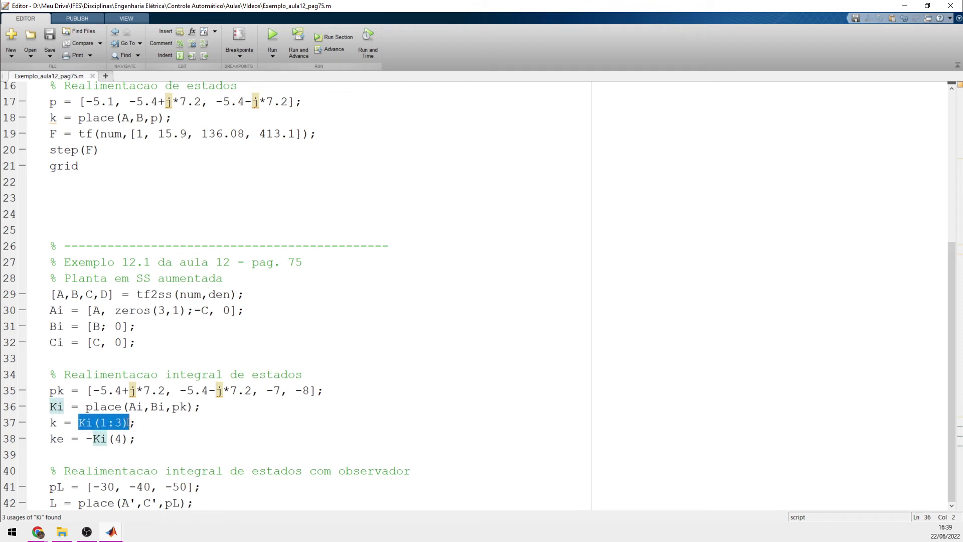
left_click(129, 390)
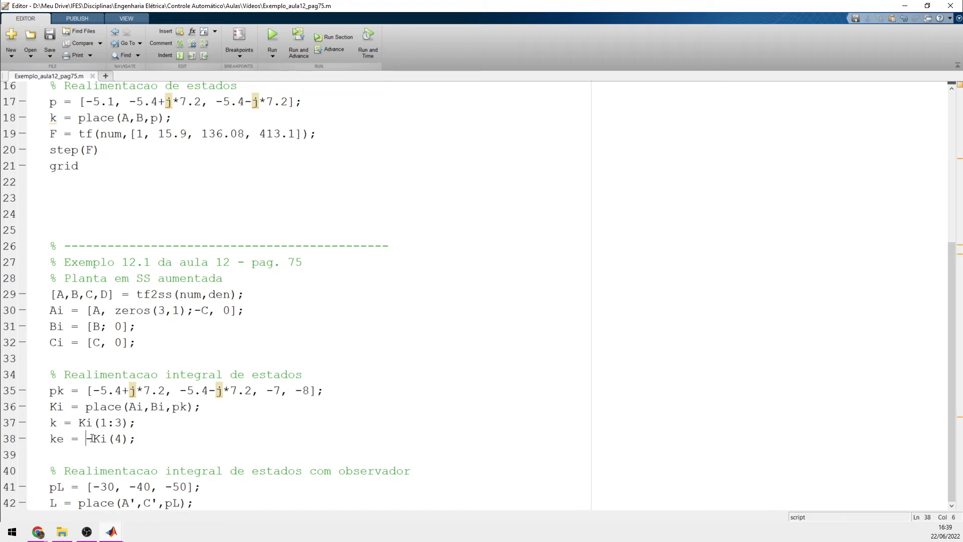
left_click_drag(92, 438, 129, 438)
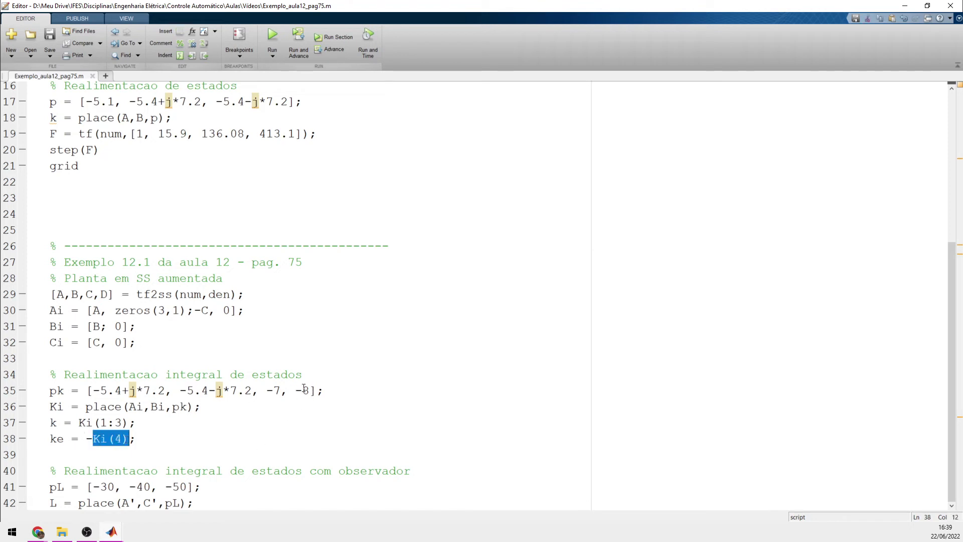
left_click_drag(296, 390, 312, 390)
left_click_drag(64, 439, 50, 440)
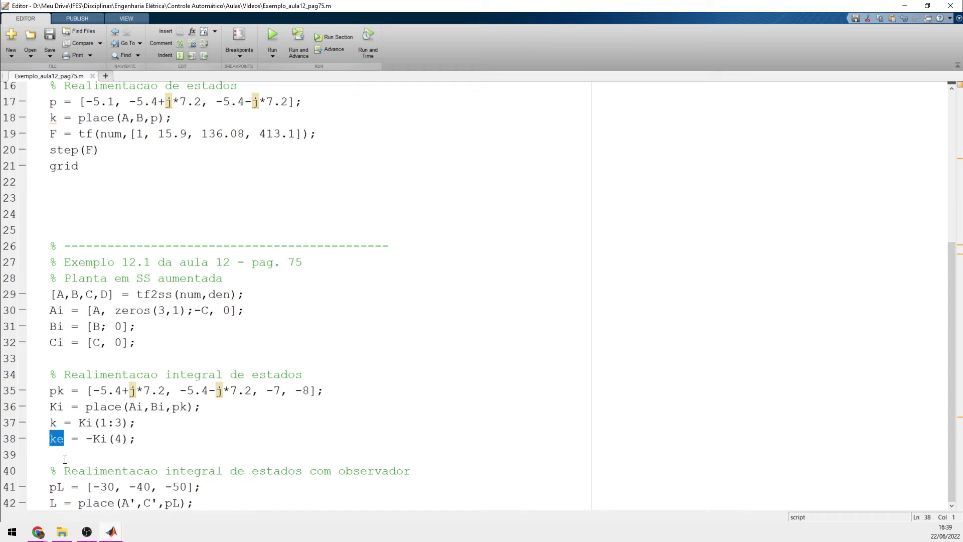
left_click(56, 440)
left_click_drag(85, 440, 94, 439)
- Inspect the sign list of the sum block after gain ke in the Simulink model and return to the script
mouse_move(111, 531)
left_click(232, 494)
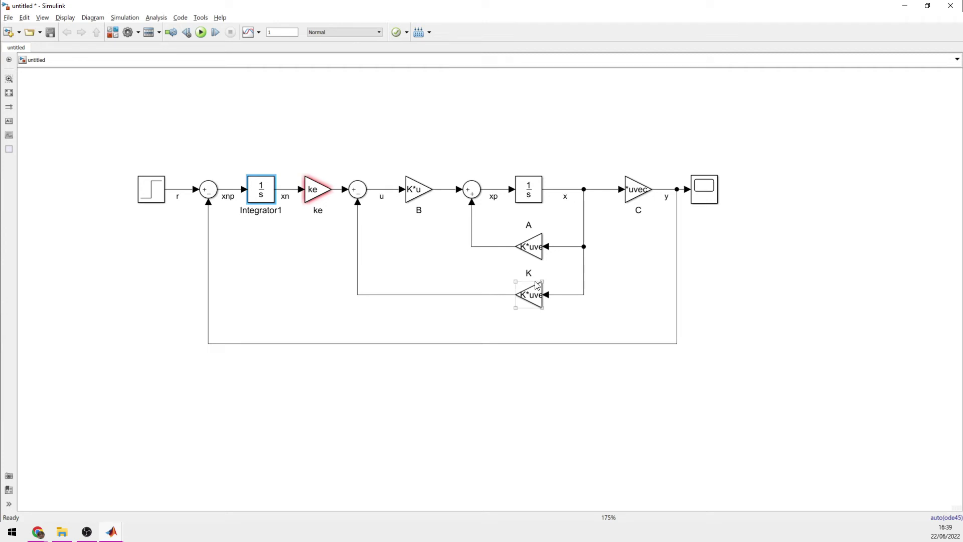
left_click(451, 291)
double_click(355, 192)
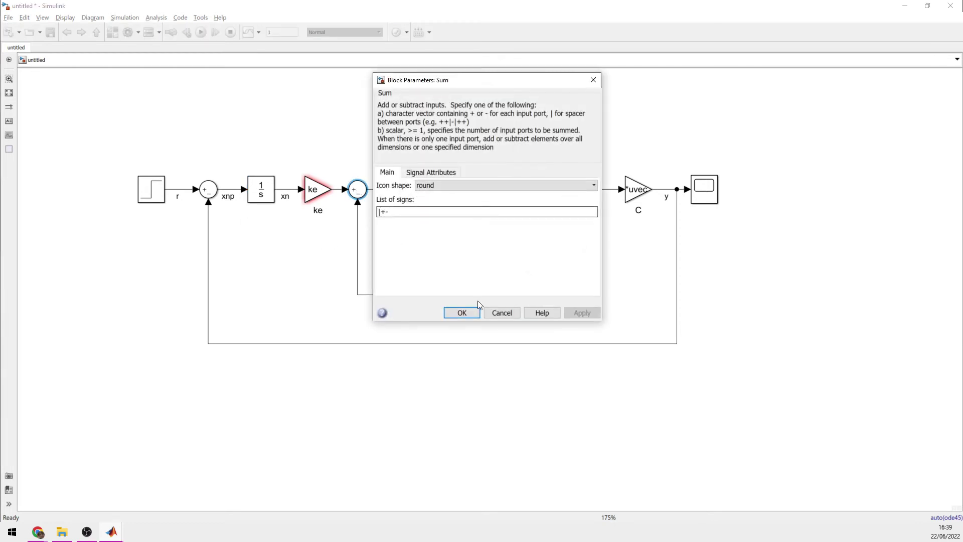
left_click(502, 313)
left_click(905, 6)
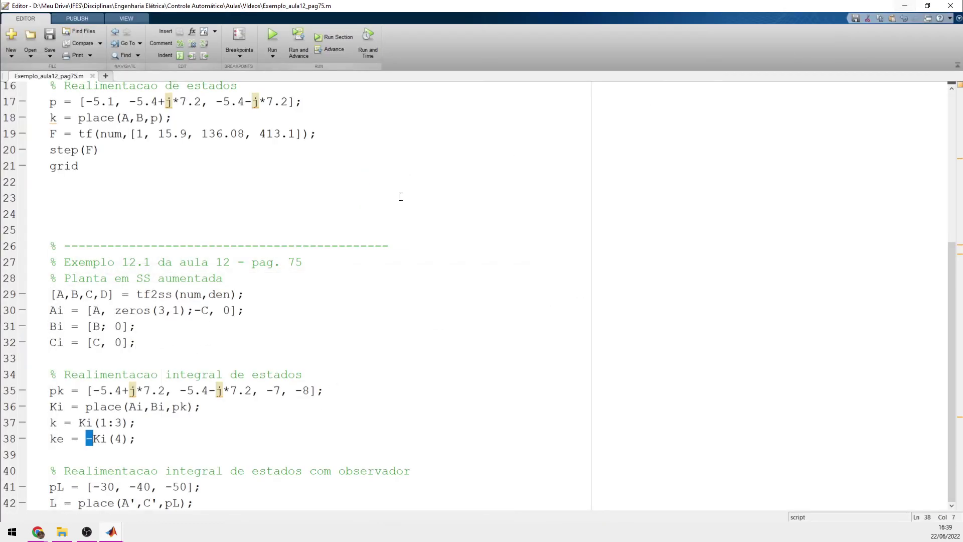
- Compare the negated Ki(4) expression for ke with the summing junction in the Simulink model, and return to the script
left_click(128, 422)
left_click_drag(93, 444, 86, 443)
left_click(134, 441)
mouse_move(88, 441)
left_mouse_down()
mouse_move(148, 439)
mouse_move(86, 442)
left_mouse_up()
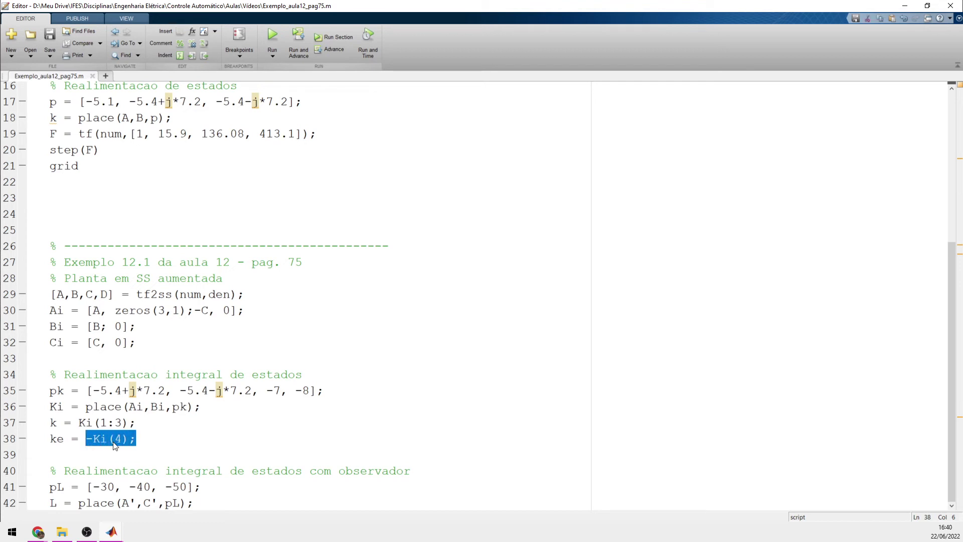
left_click(905, 6)
mouse_move(121, 527)
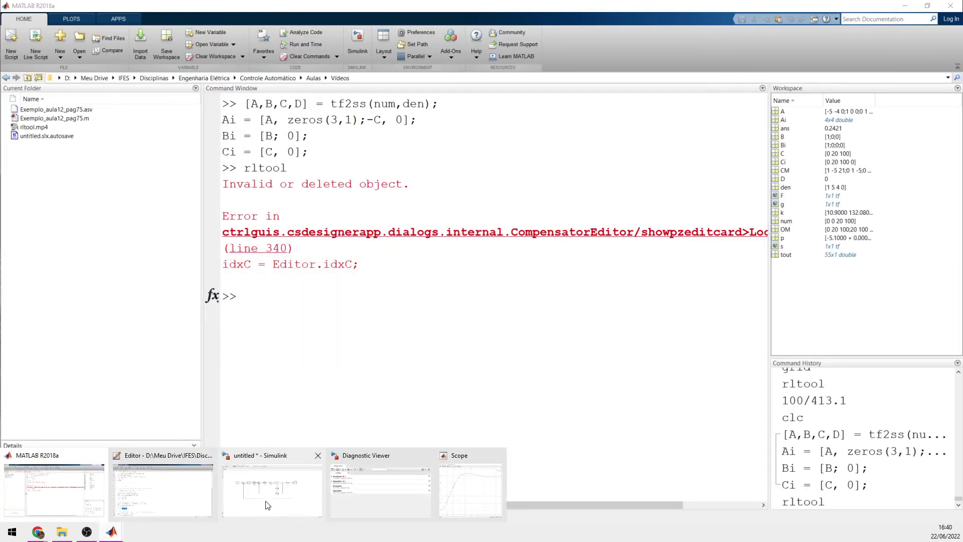
left_click(275, 481)
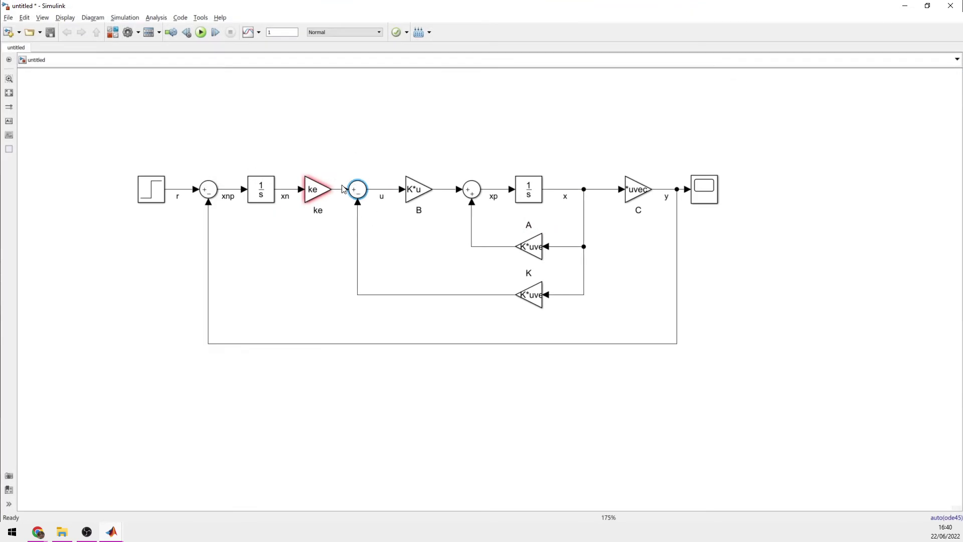
left_click(115, 534)
left_click(140, 499)
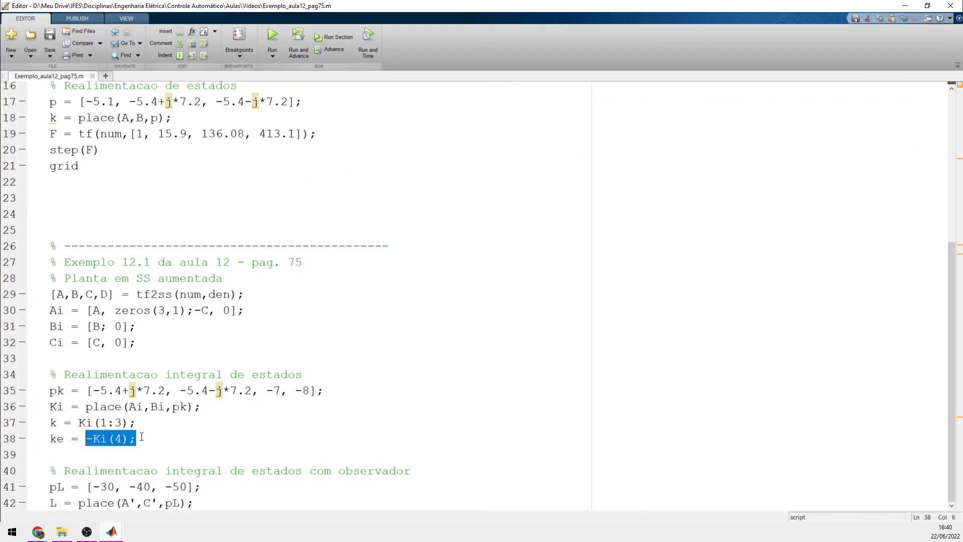
- Run script lines 29 to 38 to build the augmented plant and compute the gains k and ke
left_click(163, 444)
left_click_drag(159, 443, 49, 298)
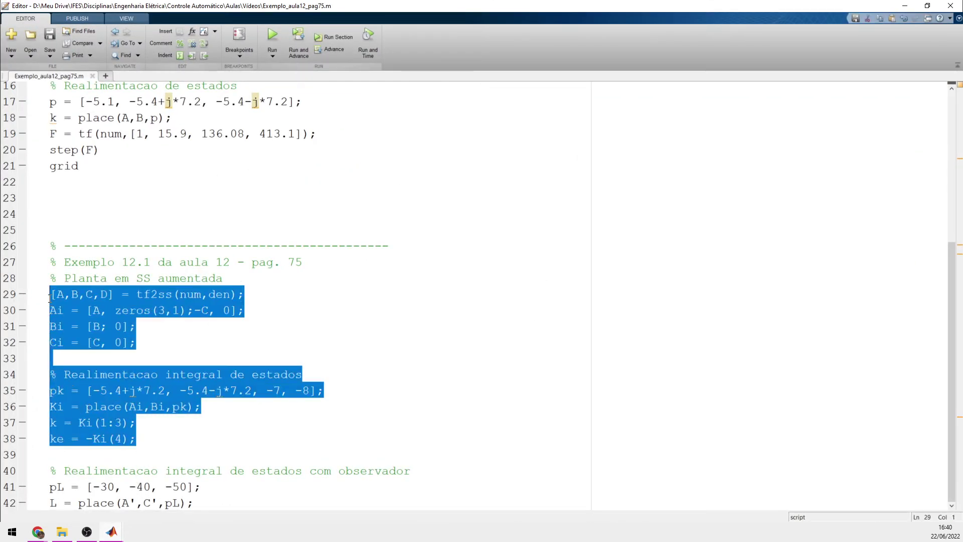
left_click(157, 452)
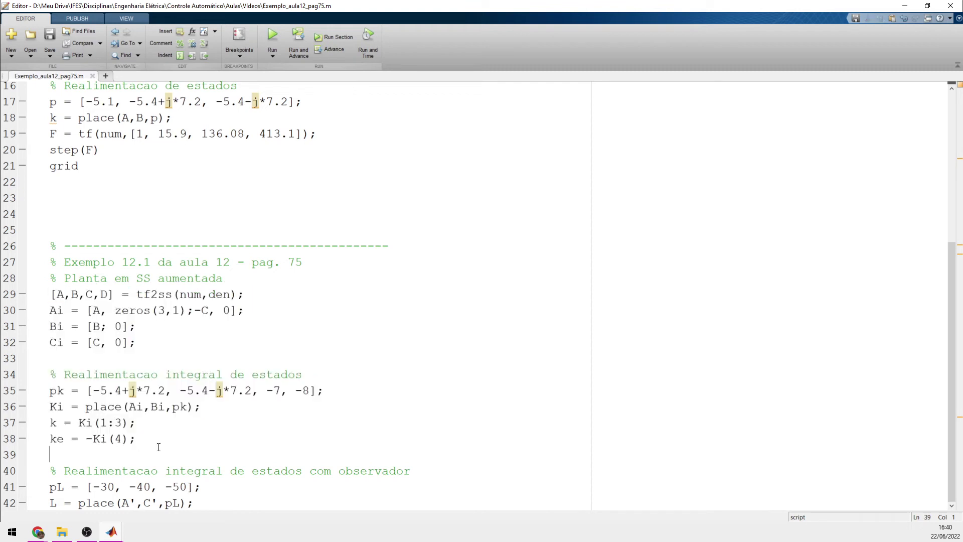
double_click(51, 424)
double_click(59, 440)
- Simulate the integral state feedback model in Simulink, view the output y on the Scope, and close the Scope
mouse_move(115, 530)
left_click(279, 484)
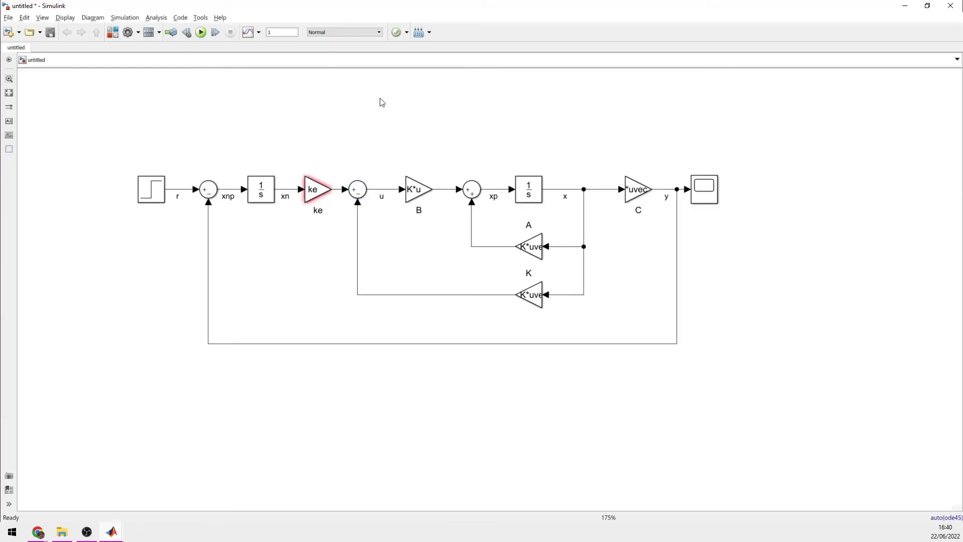
left_click(201, 32)
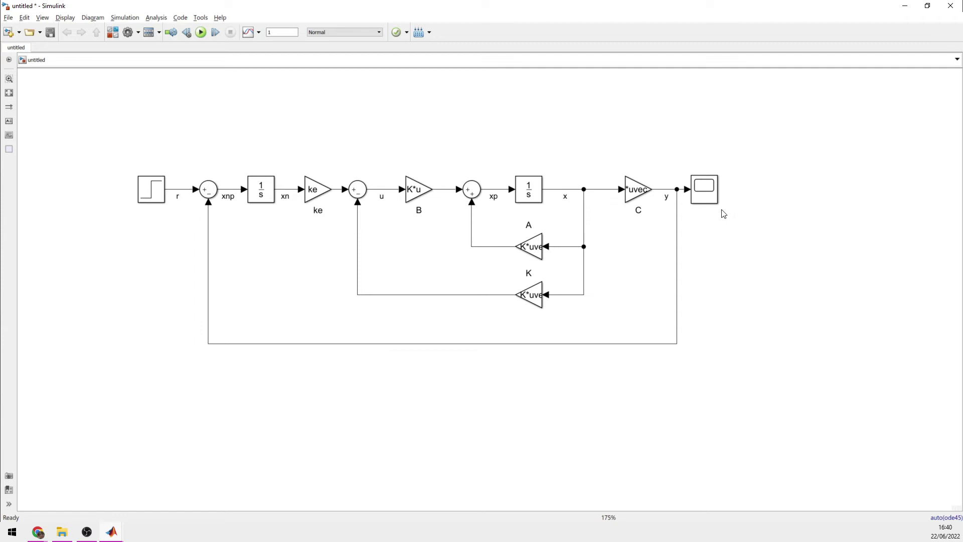
double_click(706, 189)
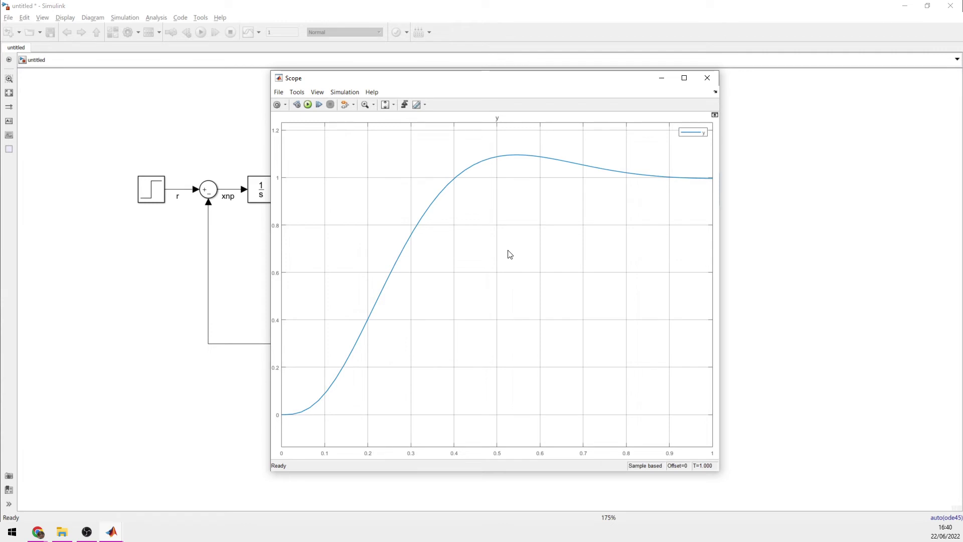
left_click(708, 79)
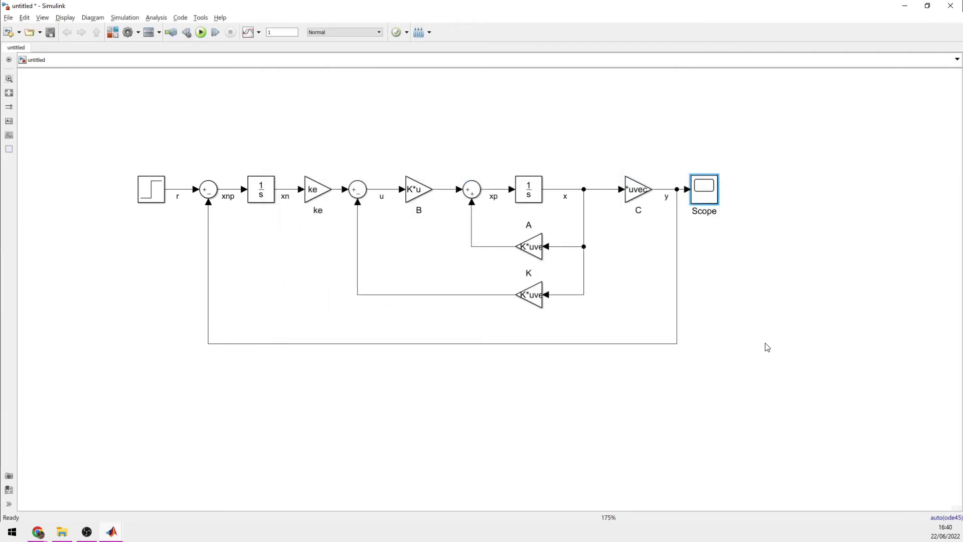
- Make room beneath the plant by moving the outer feedback line and gain K well below gain A
scroll(559, 384, "down", 1)
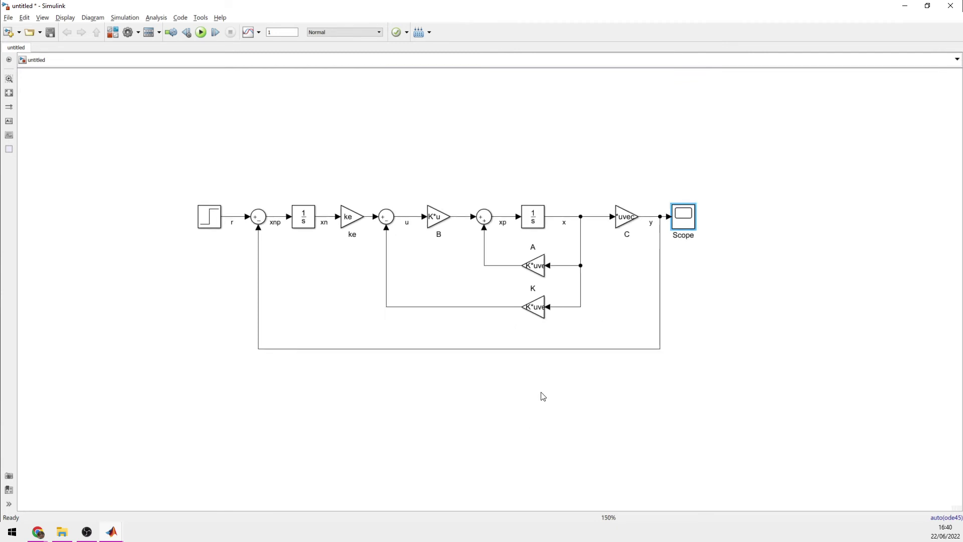
left_click_drag(542, 394, 554, 305)
scroll(554, 306, "down", 2)
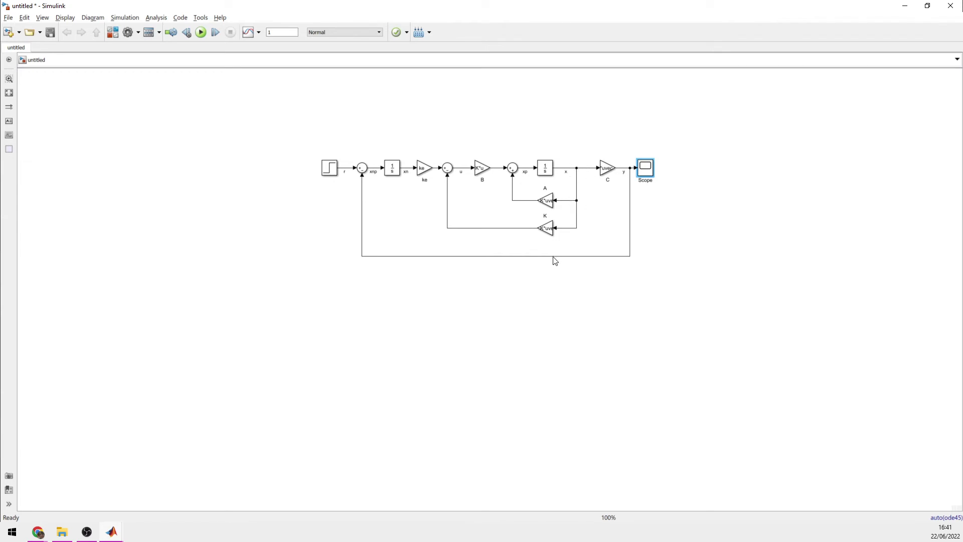
left_click_drag(554, 257, 553, 376)
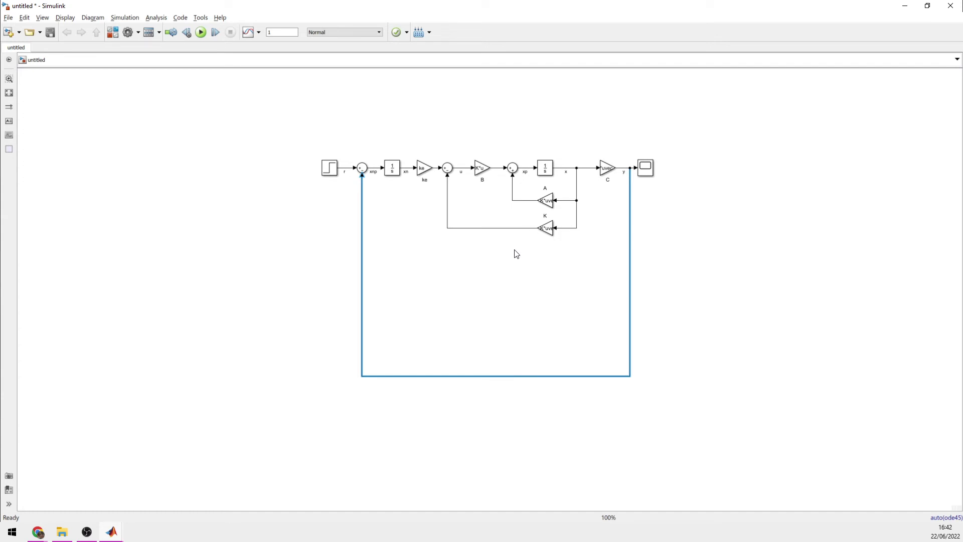
left_click_drag(511, 250, 571, 207)
left_click_drag(570, 260, 552, 357)
left_click(550, 319)
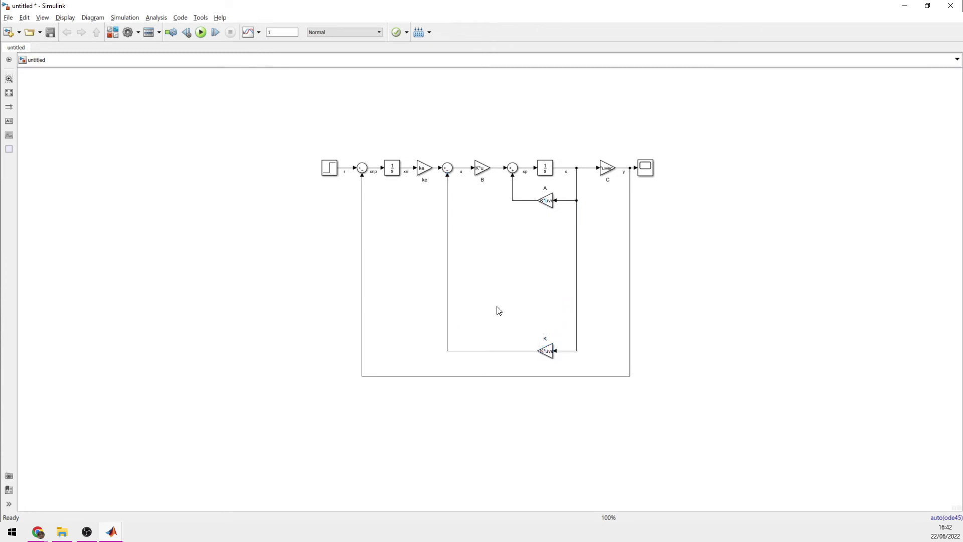
- Delete the state signal branch from x that feeds gain K
scroll(540, 278, "up", 2)
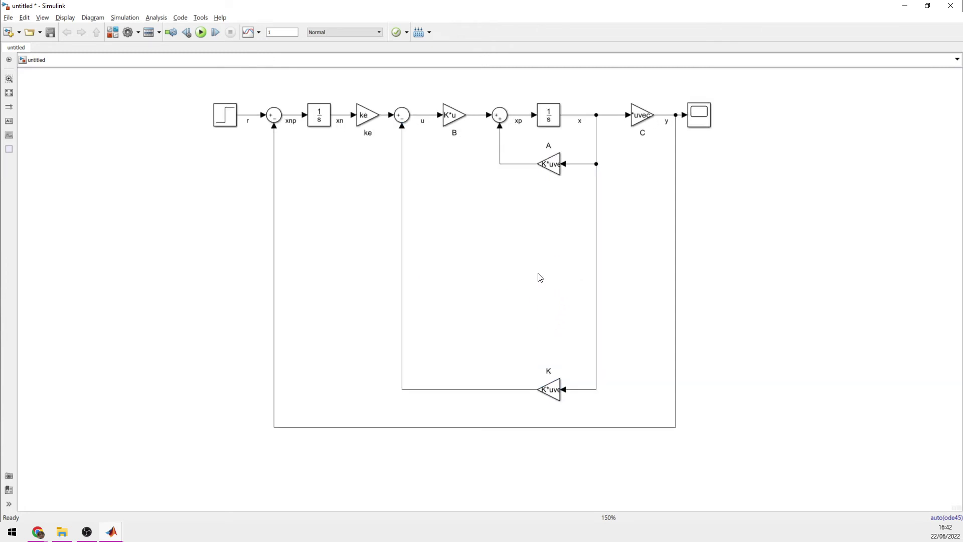
left_click(597, 305)
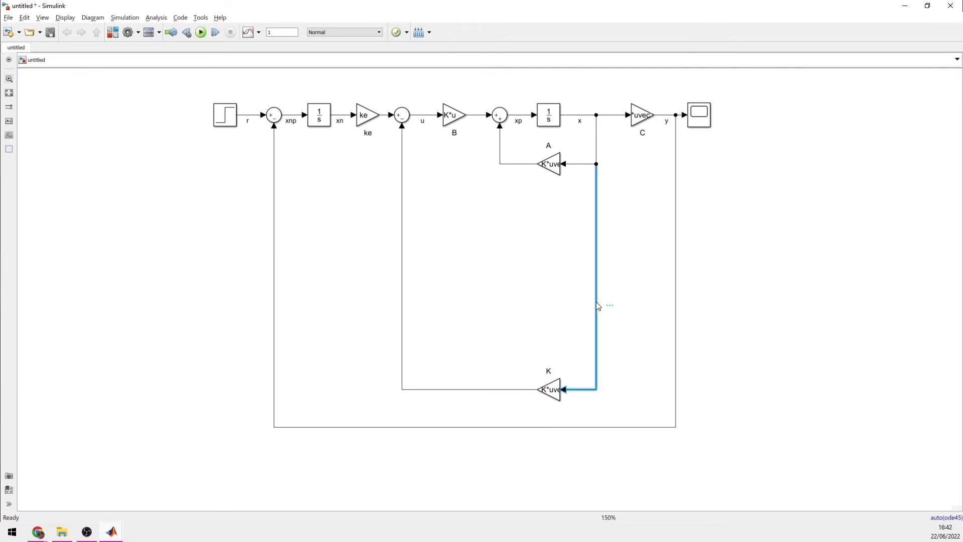
key("Delete")
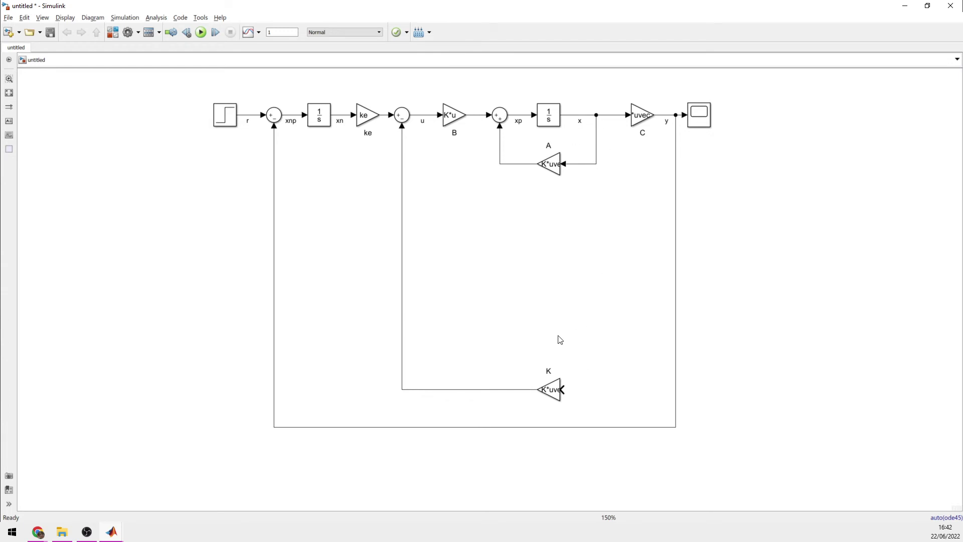
- Duplicate the plant's B, sum, integrator, A and C blocks and place the copy between the original plant and gain K
left_click_drag(450, 202, 651, 93)
right_click(548, 118)
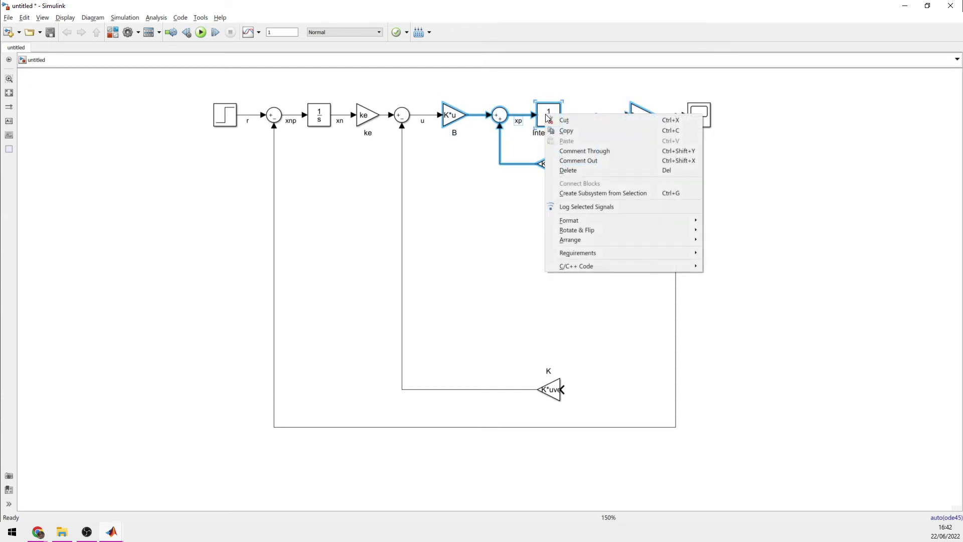
left_click(559, 129)
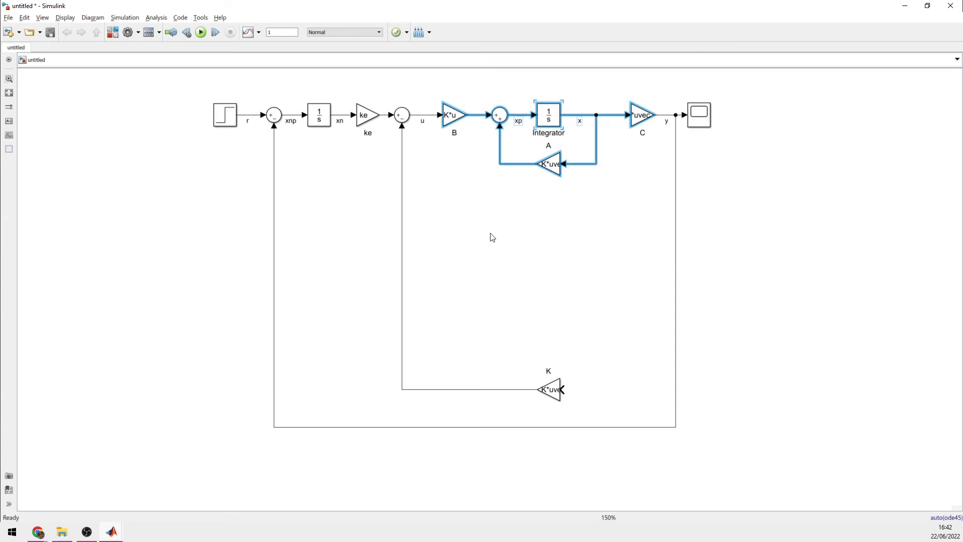
right_click(505, 278)
left_click(517, 277)
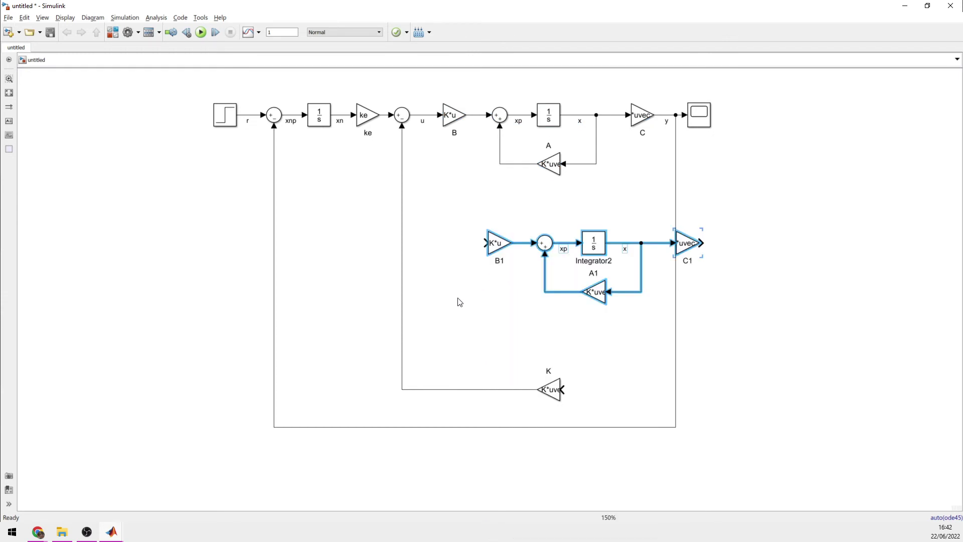
left_click_drag(595, 252, 549, 302)
left_click(567, 251)
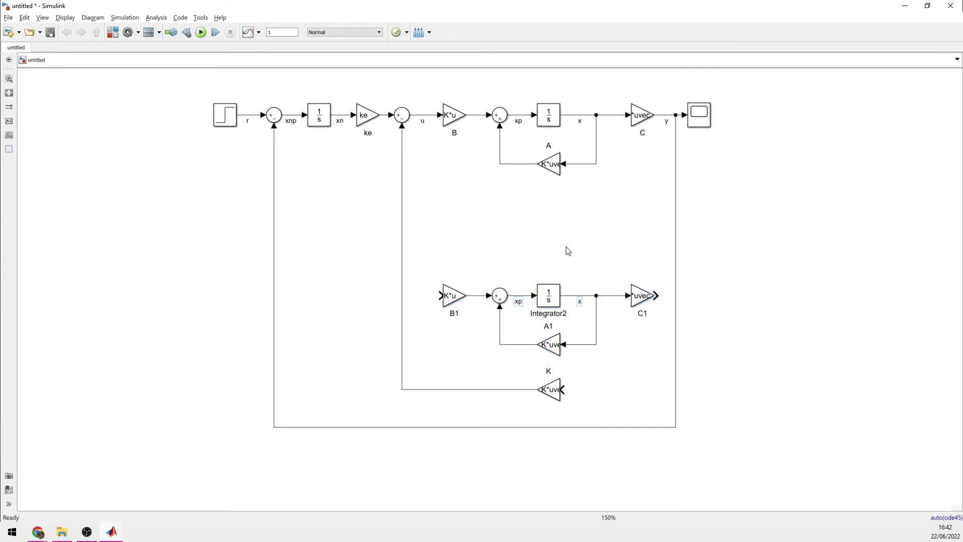
- Connect the input of gain B1 to the control signal u ahead of block B
left_click(450, 295)
left_click(449, 312)
left_click_drag(439, 296, 430, 115)
double_click(420, 120)
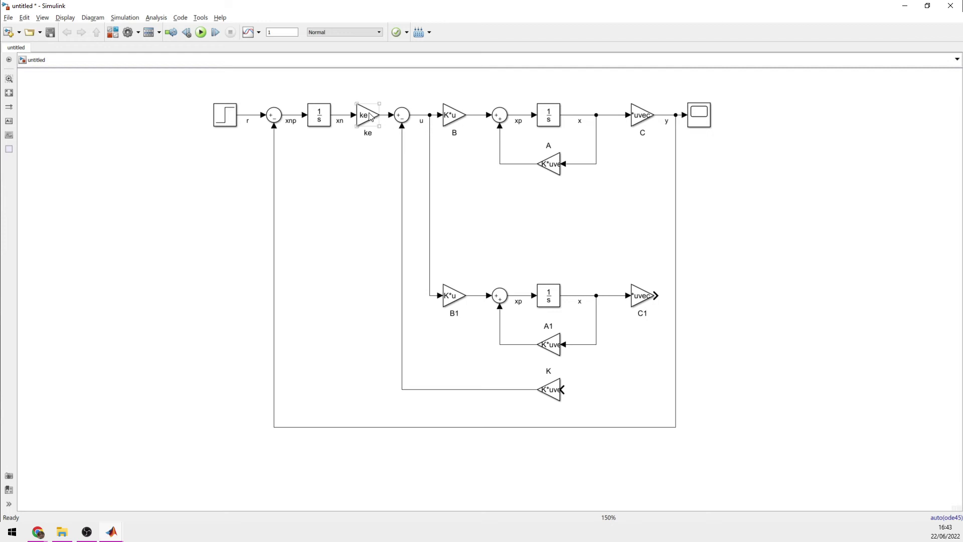
left_click(451, 117)
- Move the Scope farther from gain C and shift the outer feedback line's takeoff from y toward it
left_click(680, 157)
left_click_drag(699, 115, 745, 115)
left_click_drag(676, 180, 695, 179)
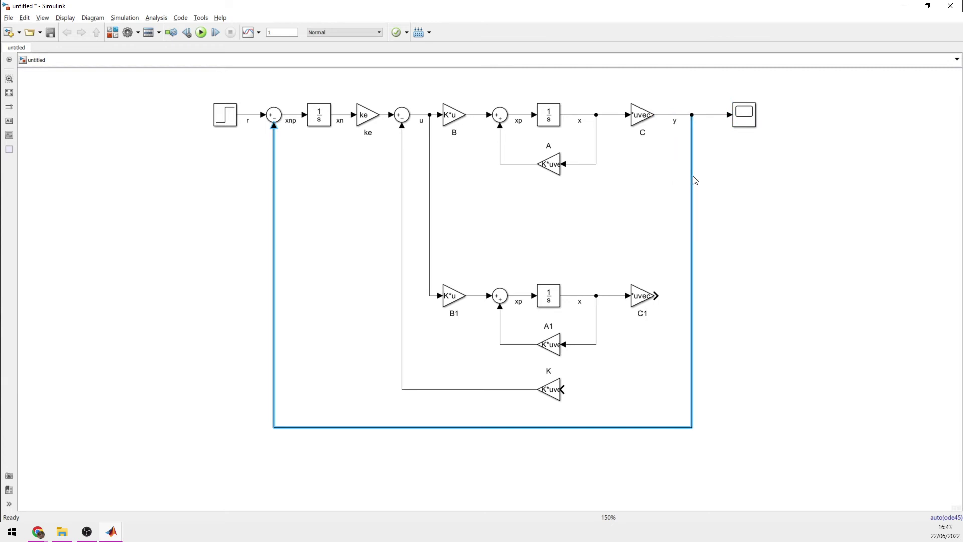
left_click_drag(695, 180, 704, 181)
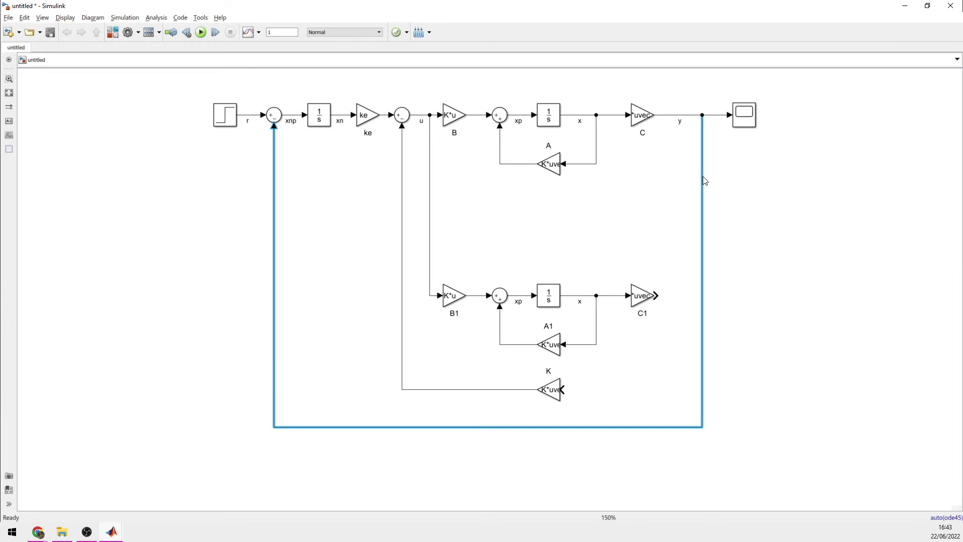
- Remove the line feeding the Scope and insert a Mux block directly ahead of the Scope's input
left_click(721, 118)
key("Delete")
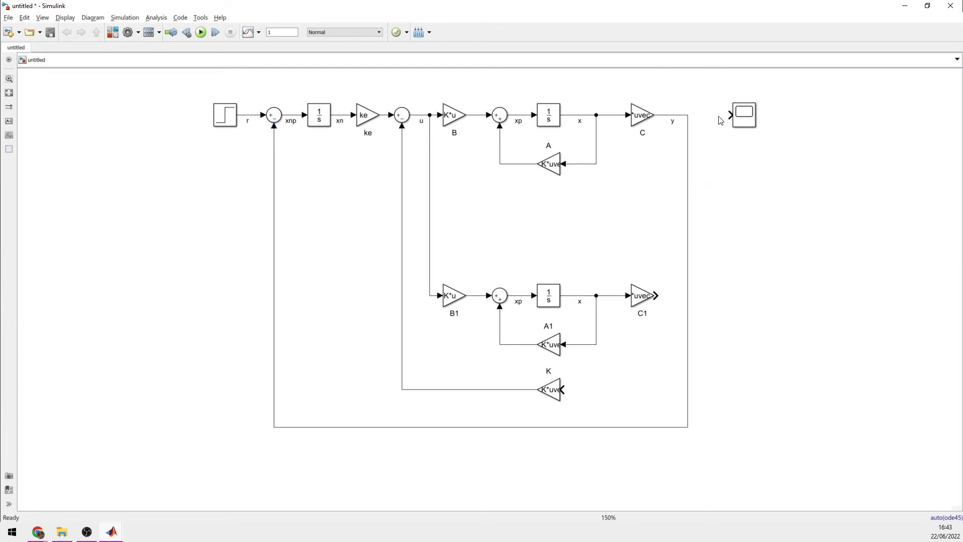
left_click(734, 171)
type("mux")
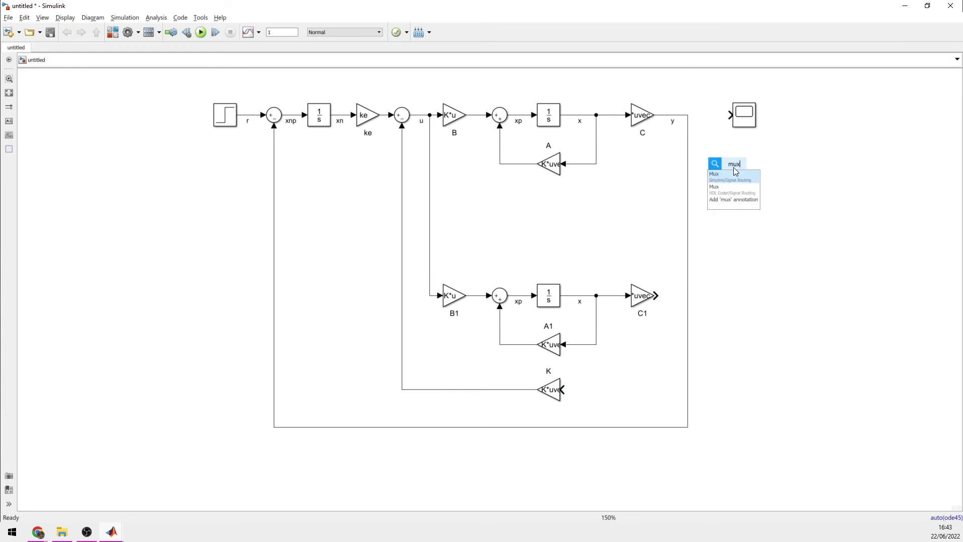
key("Return")
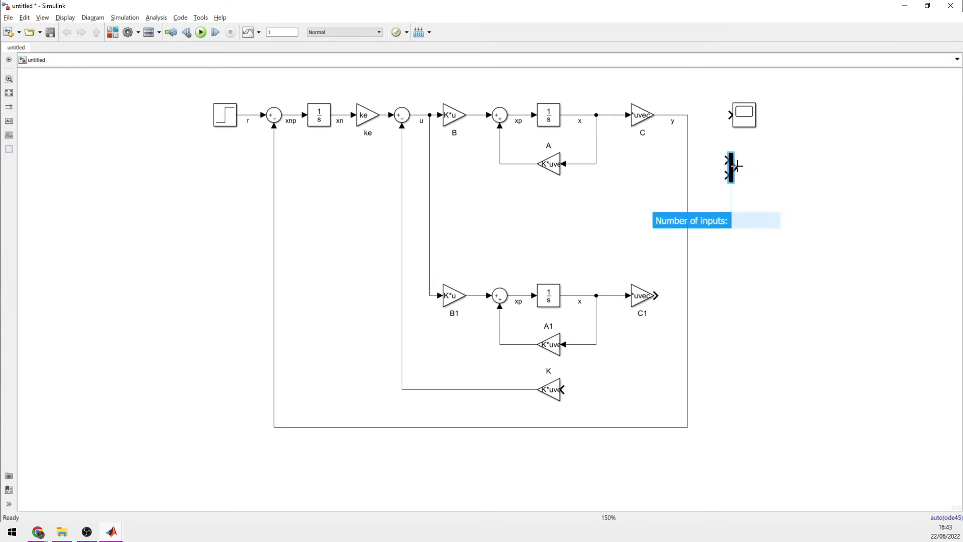
left_click_drag(733, 171, 719, 115)
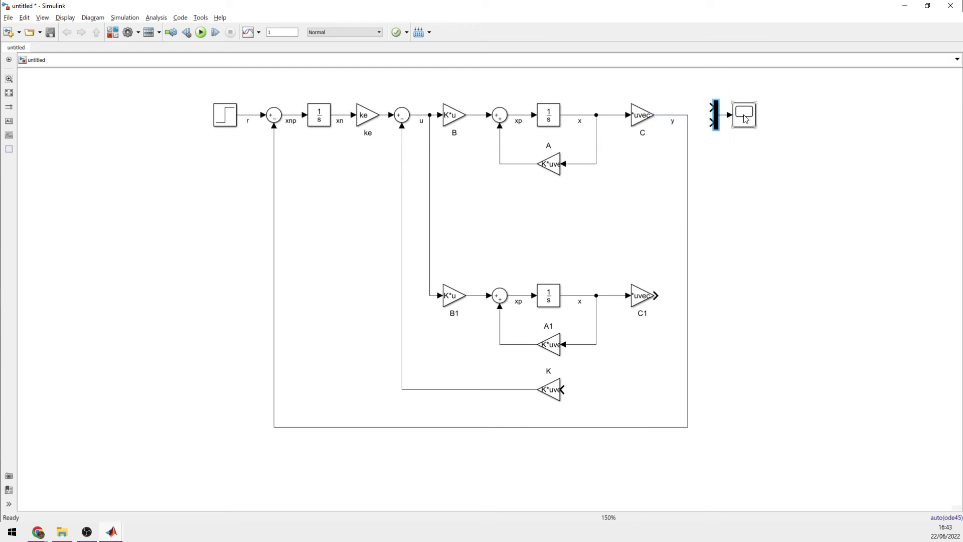
- Shift the Mux and Scope together so that signal y connects to the Mux's first input
left_click_drag(769, 151, 710, 97)
left_click_drag(748, 124, 689, 114)
left_click(718, 94)
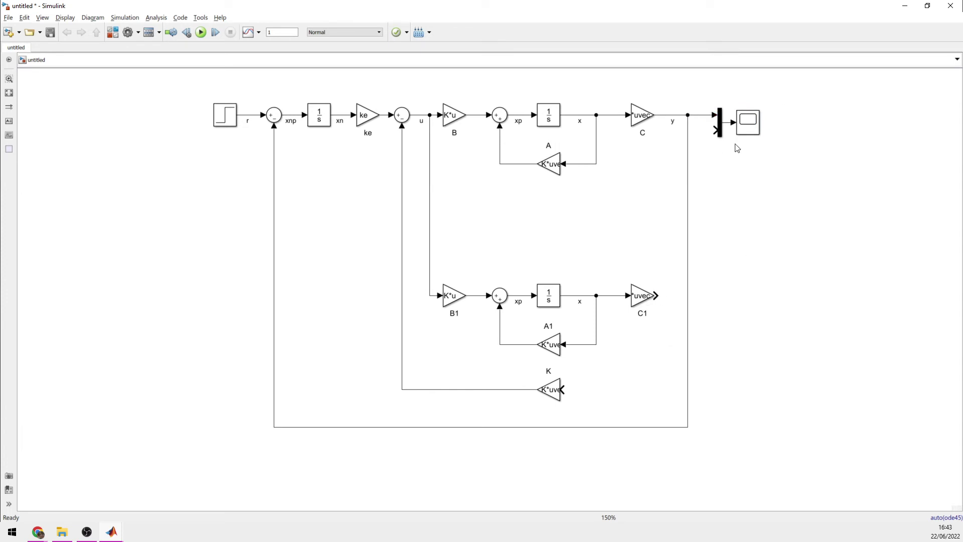
- Connect the output of gain C1 to the second input of the Mux, routing the line beyond the y feedback line
left_click_drag(655, 295, 699, 187)
left_click(688, 182)
left_click(679, 183)
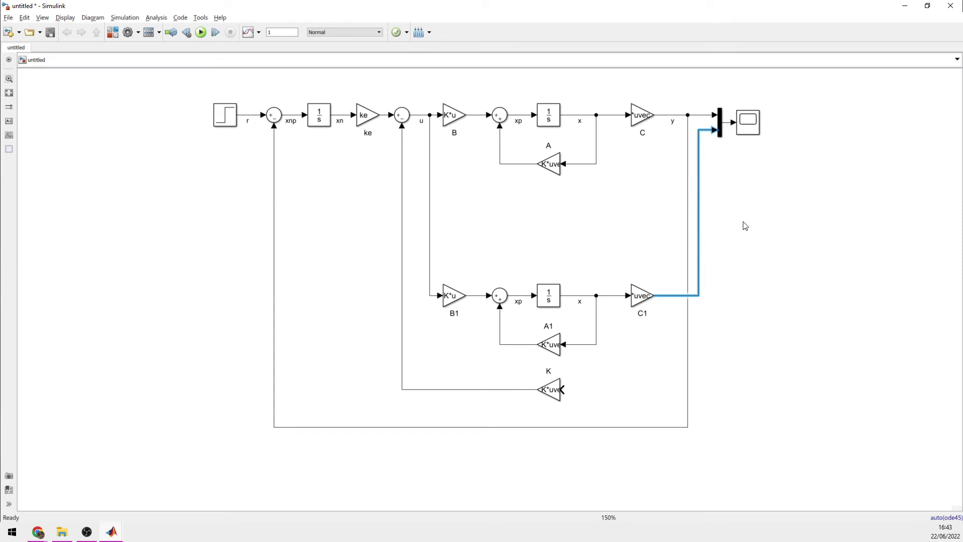
left_click(722, 196)
- Label the output signal of gain C1 as y_mod
left_click(665, 297)
type("y_mod")
key("Return")
key("BackSpace")
left_click(666, 324)
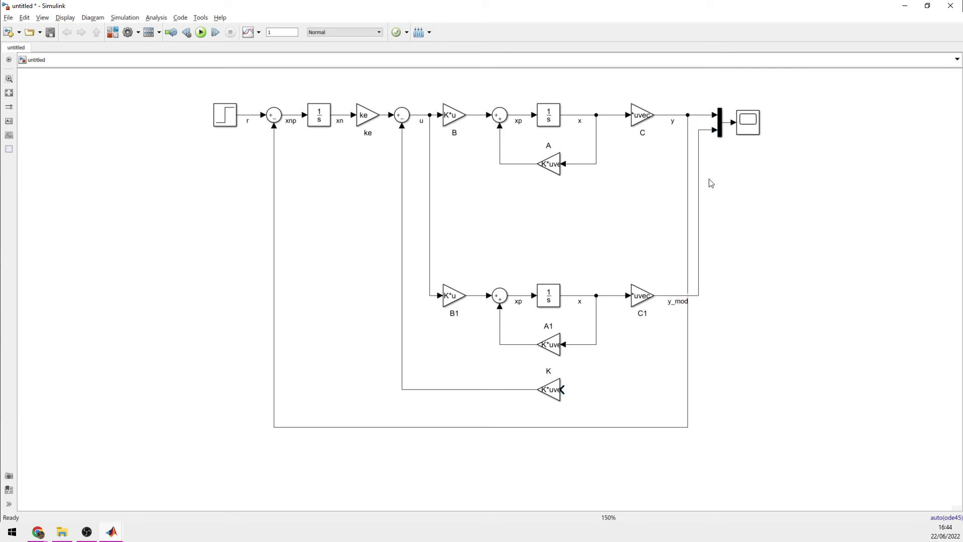
- Add a Gain block between the plant and its copy and name it L
left_click(759, 124)
left_click(700, 119)
double_click(633, 226)
type("gain")
key("Return")
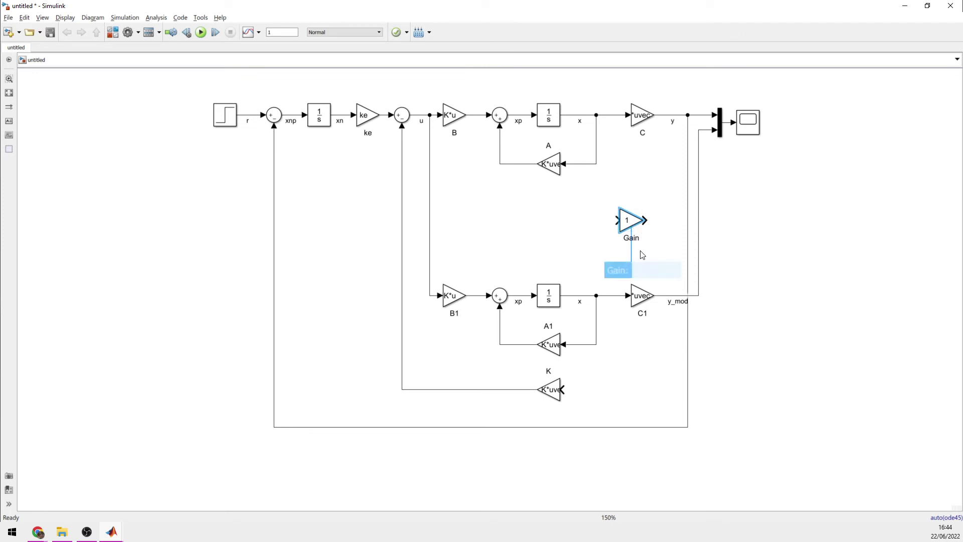
double_click(632, 238)
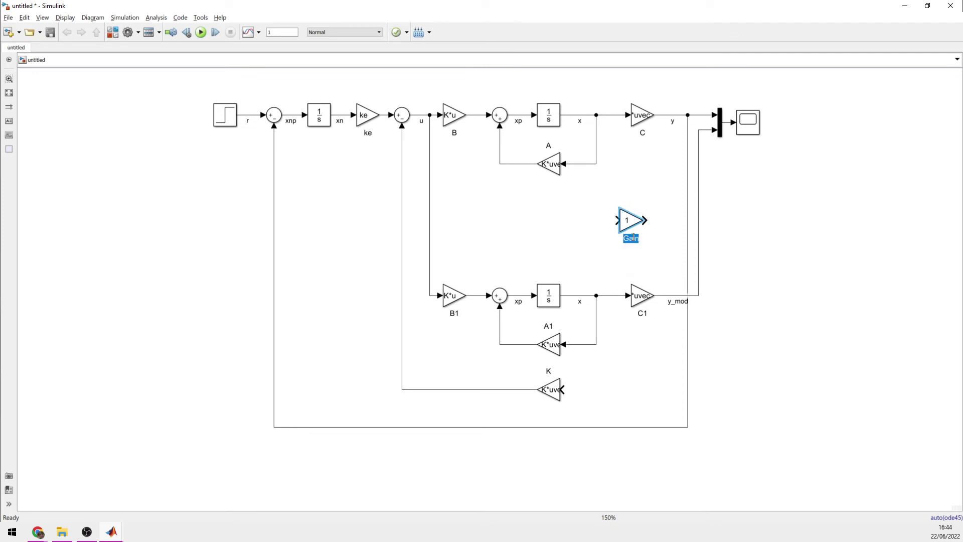
type("L")
- Flip gain L so its output faces the opposite way and place it above the copied plant's integrator
left_click(629, 217)
key("ctrl+i")
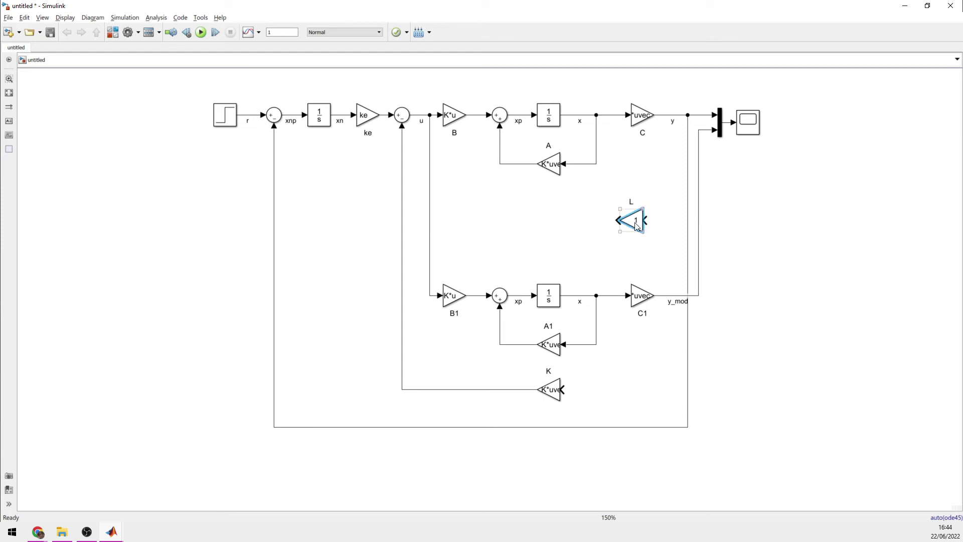
left_click_drag(636, 227, 553, 245)
left_click(506, 298)
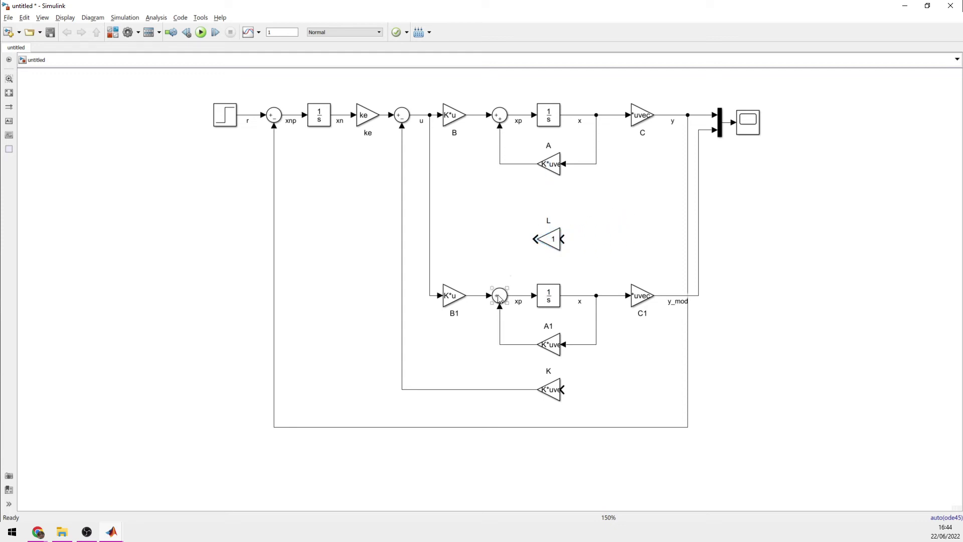
- Switch to Google Slides and examine the integral feedback with observer diagram on slide 82, then return to the Simulink model
left_click(269, 393)
key("alt+Tab")
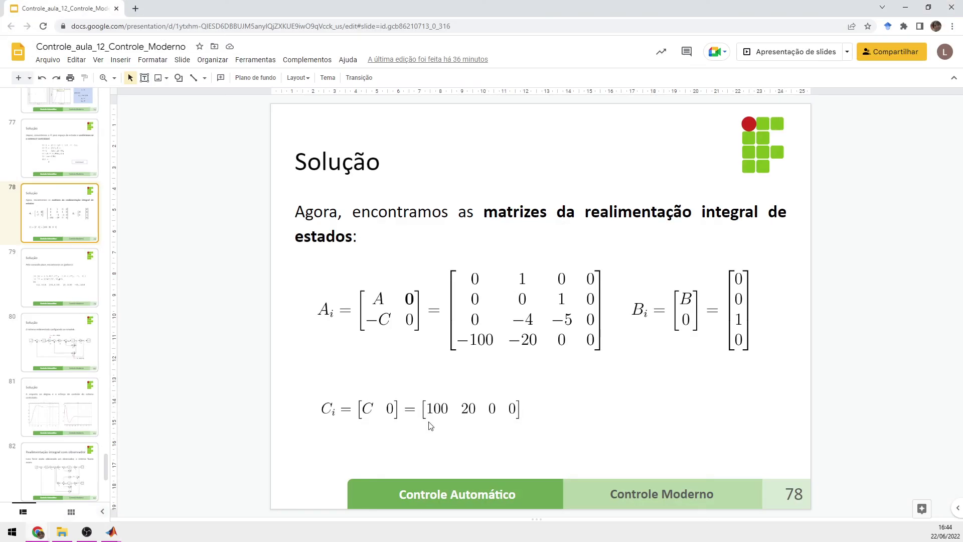
left_click(71, 473)
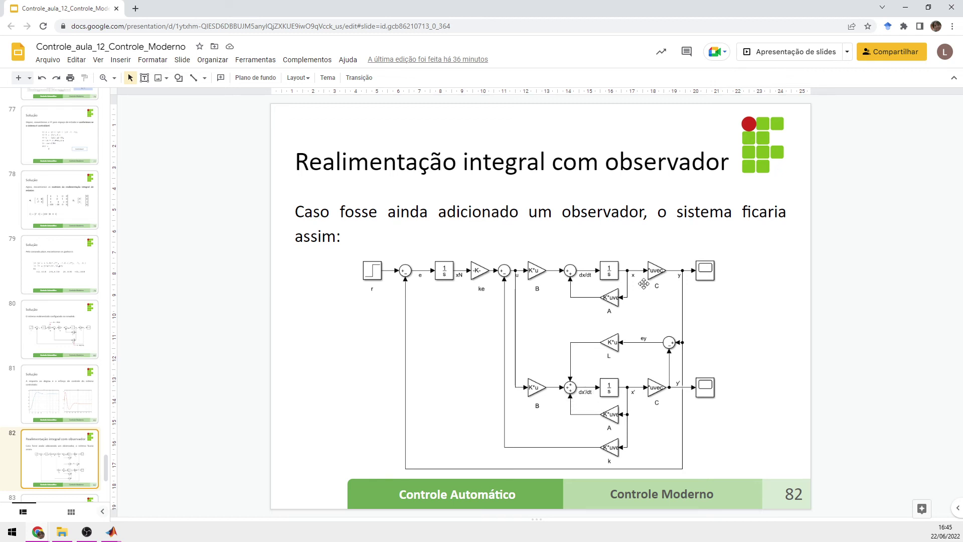
left_click(906, 7)
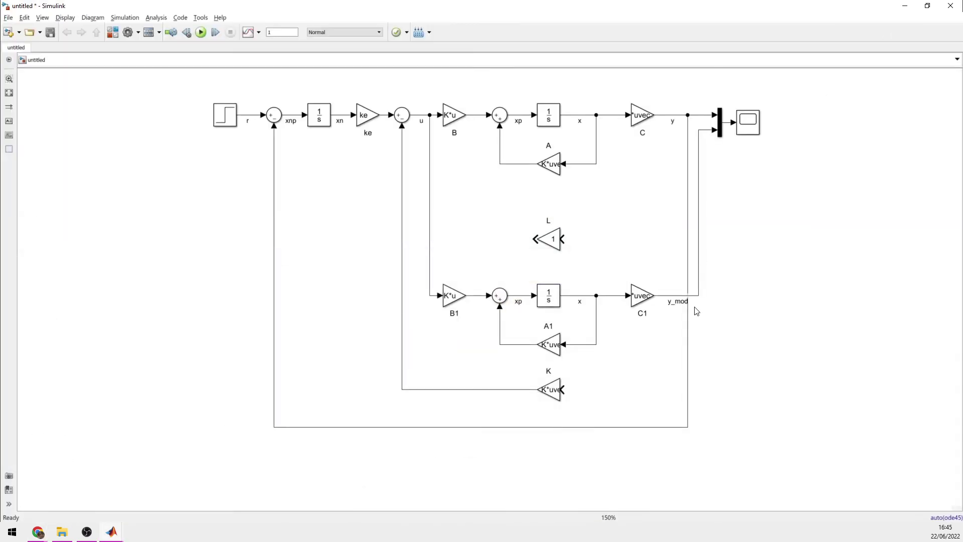
- Set the gain of block L to L' and its multiplication to Matrix(K*u)
left_click(551, 248)
double_click(551, 244)
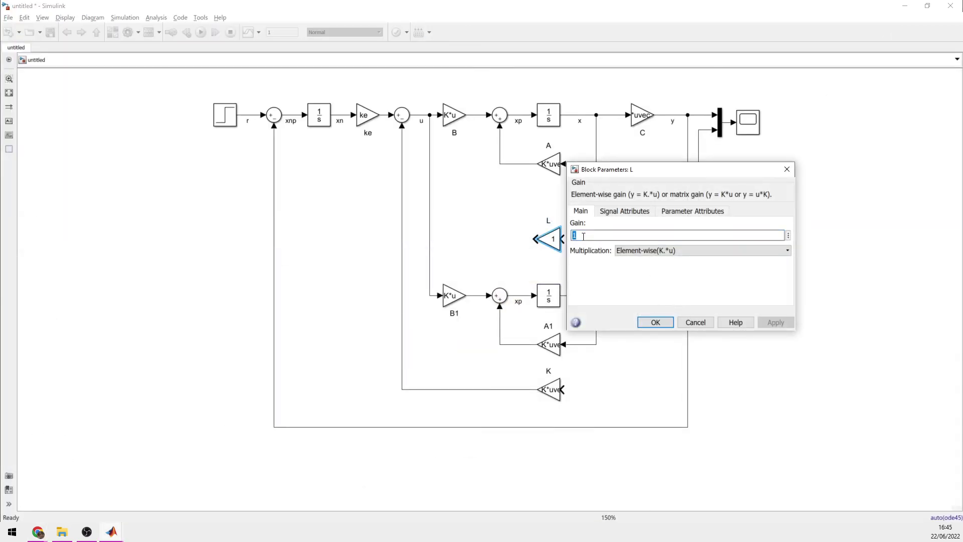
type("L")
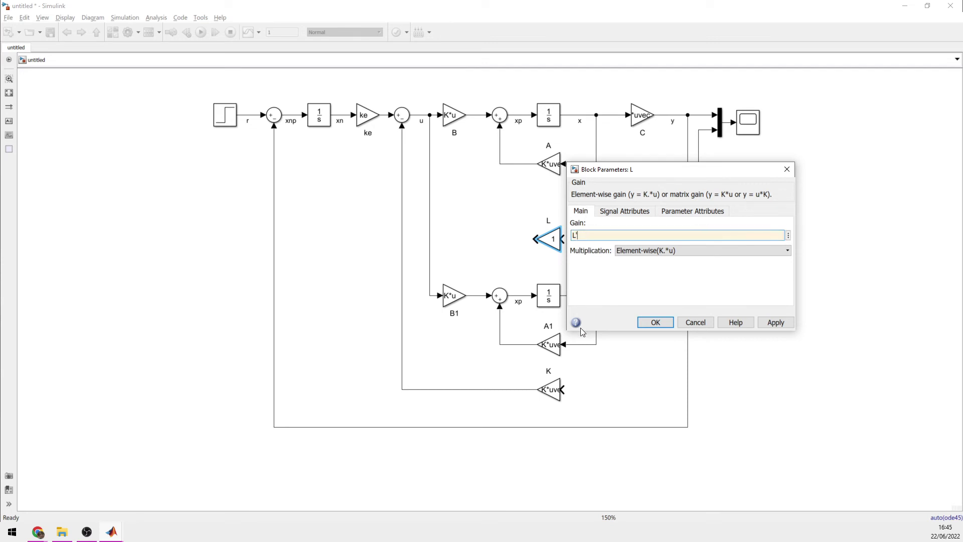
type("'")
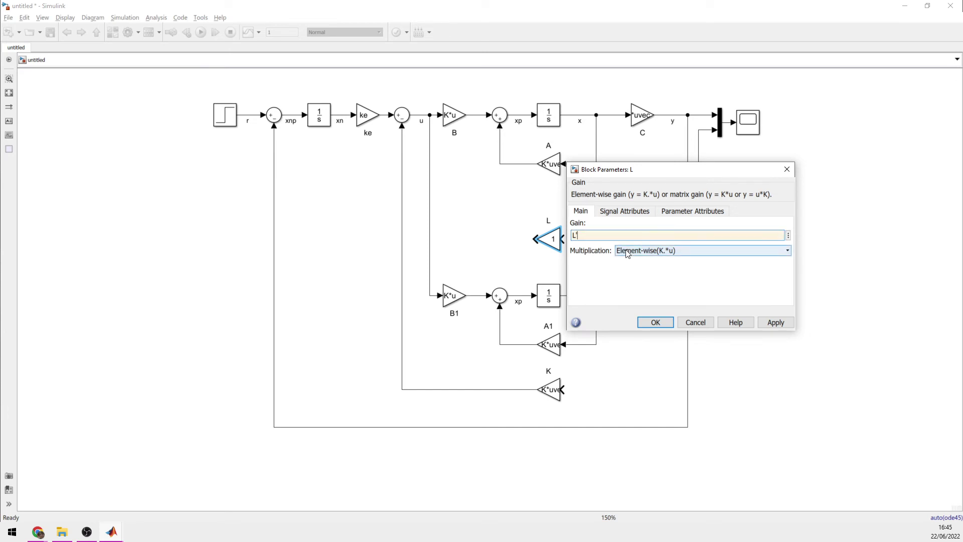
left_click_drag(622, 174, 727, 169)
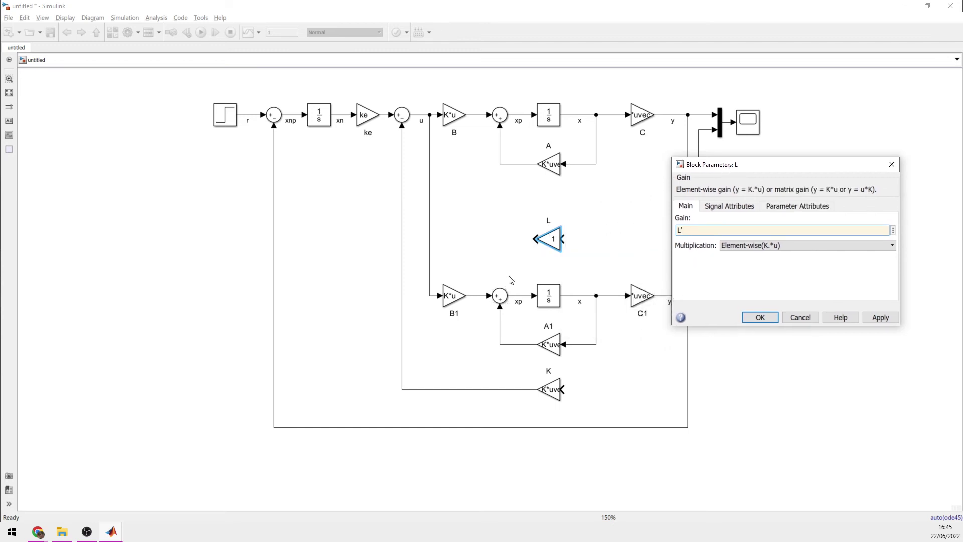
left_click(733, 245)
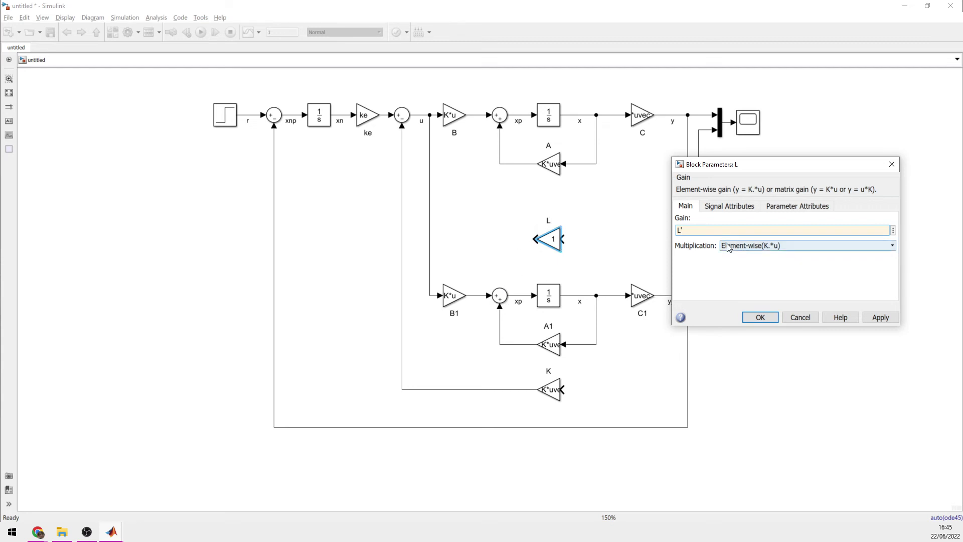
left_click(737, 263)
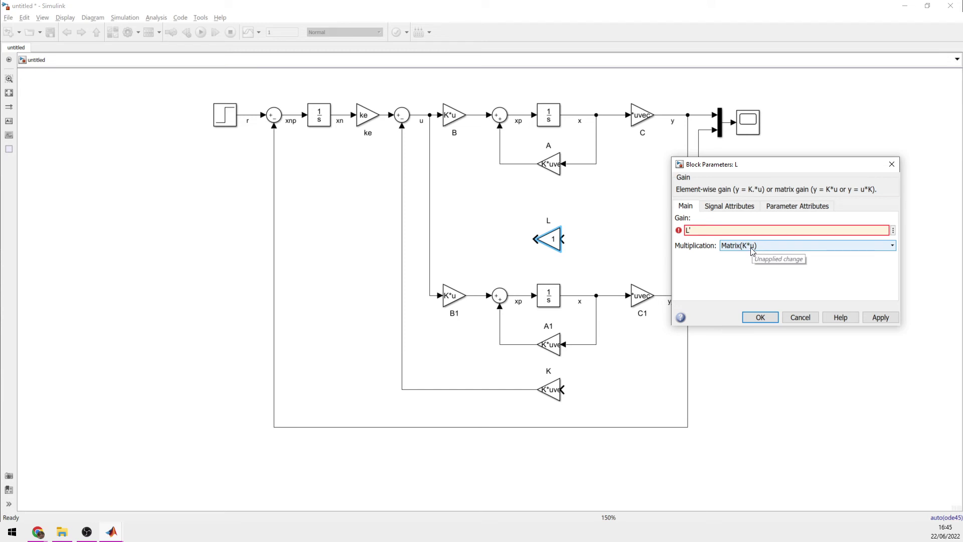
left_click(761, 317)
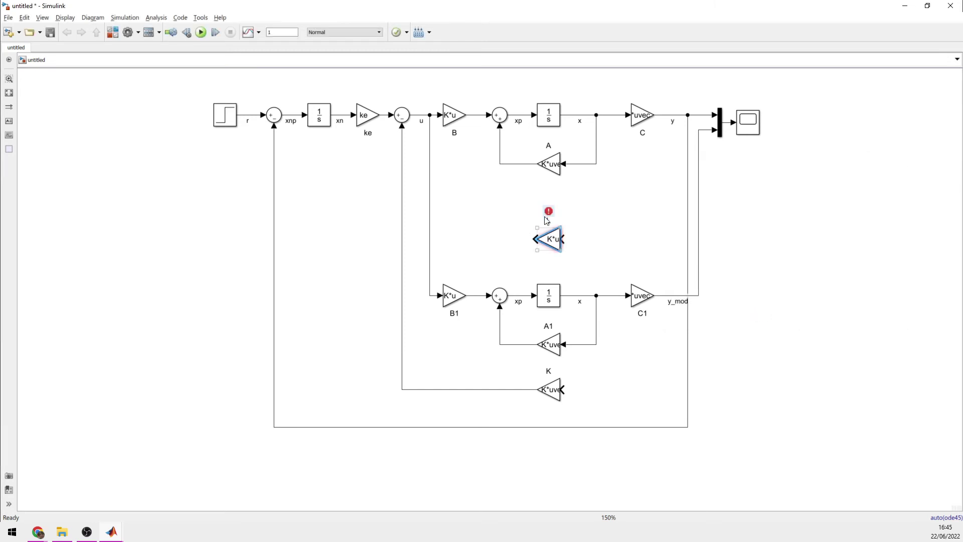
- Add a Sum block on the input side of gain L, facing it, with the list of signs |+-
left_click(602, 246)
double_click(613, 242)
type("sum")
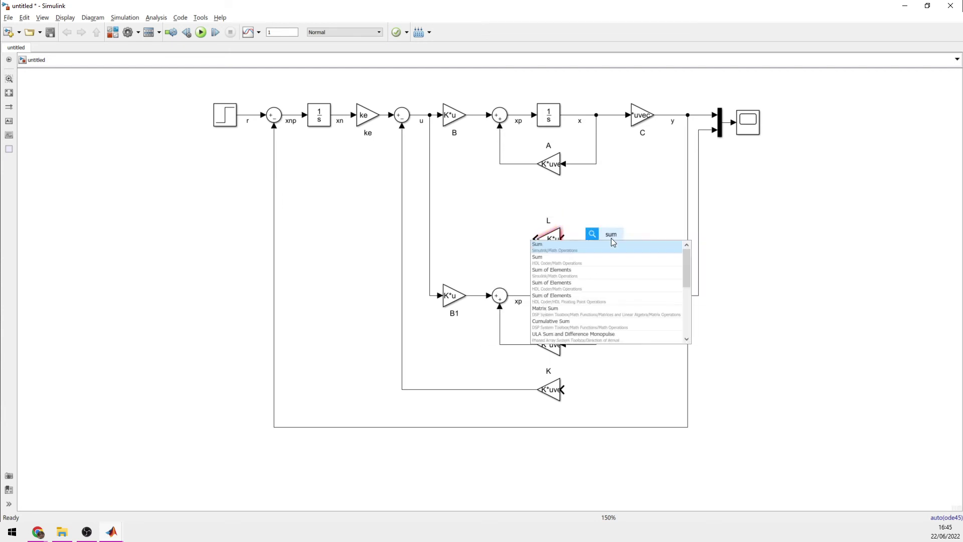
key("Return")
key("Escape")
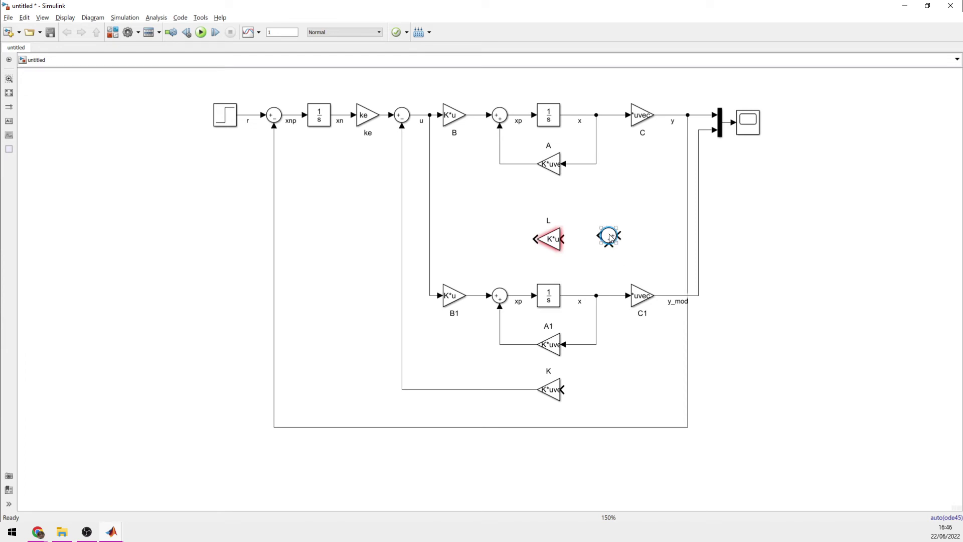
double_click(608, 236)
left_click(650, 256)
key("ctrl+a")
type("|+")
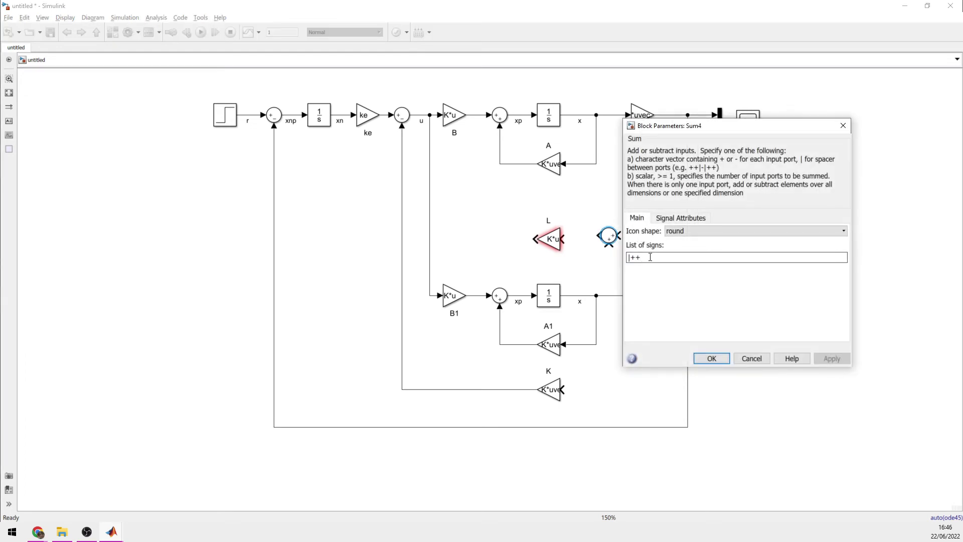
type("-")
key("Return")
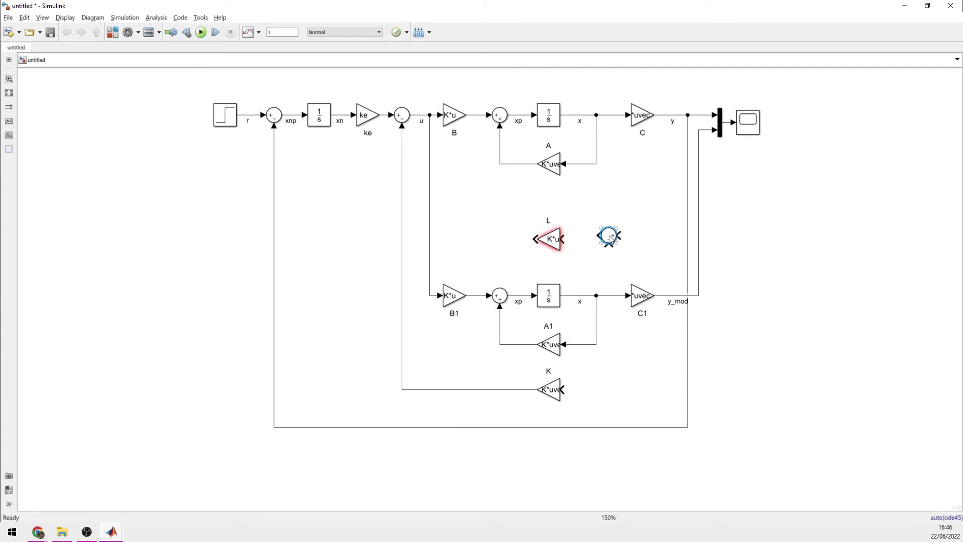
- Place the new sum above C1's output and connect y_mod to its negative input and y to its positive input
mouse_move(611, 238)
left_mouse_down()
mouse_move(666, 240)
mouse_move(662, 296)
left_mouse_up()
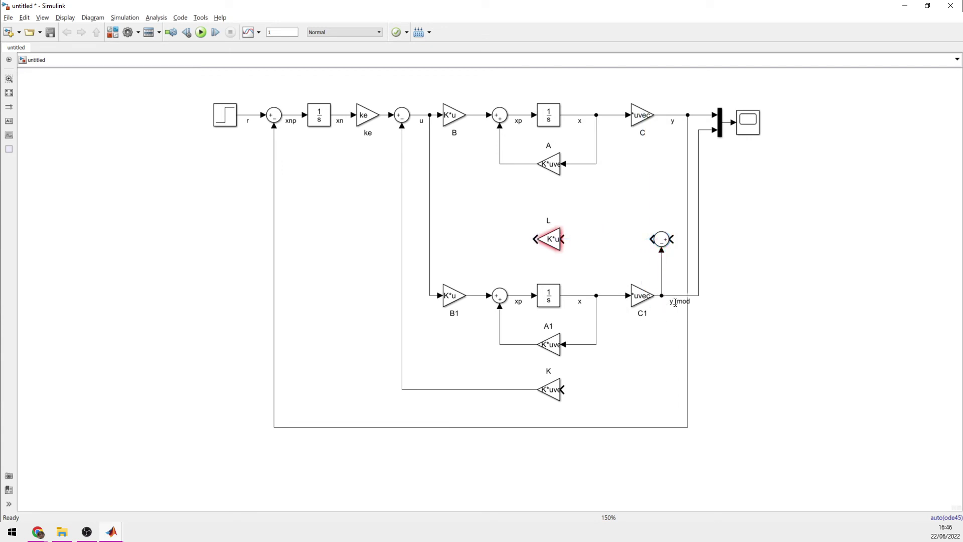
left_click_drag(670, 240, 686, 236)
left_click(665, 240)
left_click(678, 186)
- Connect the new sum's output to gain L and label the signal ey
left_click_drag(647, 238, 563, 238)
double_click(624, 240)
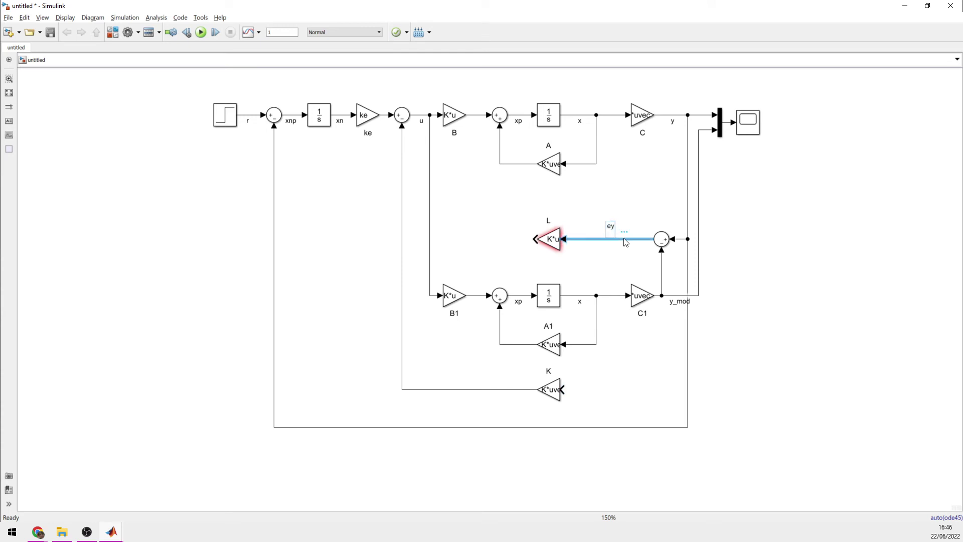
left_click(612, 212)
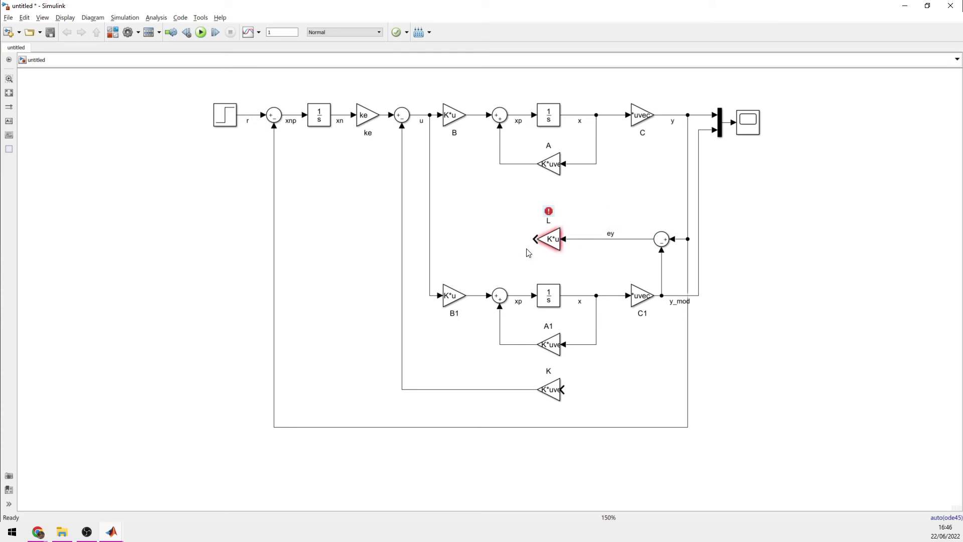
- Try to add a third input to the sum after gain B1 by setting its list of signs to +|++
left_click(499, 294)
double_click(499, 297)
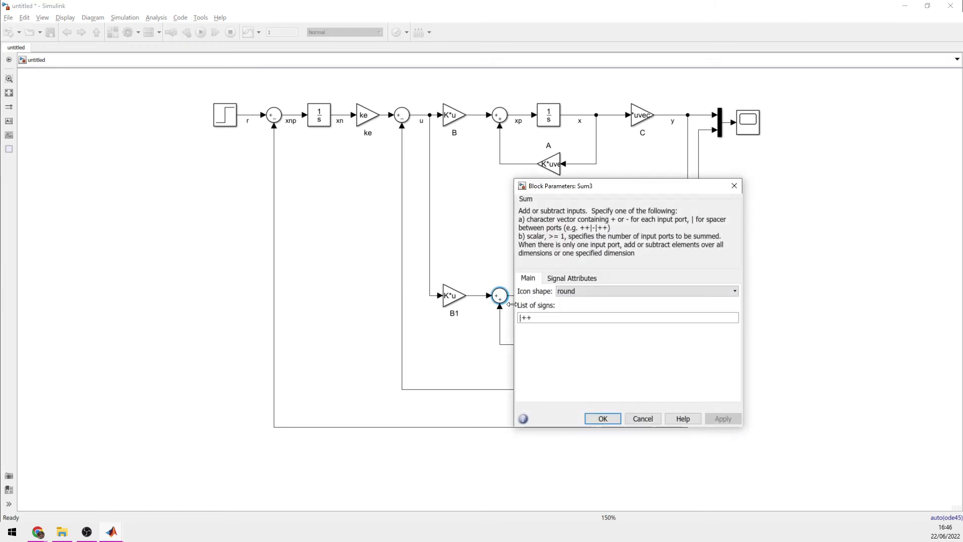
left_click(611, 317)
double_click(611, 317)
key("Home")
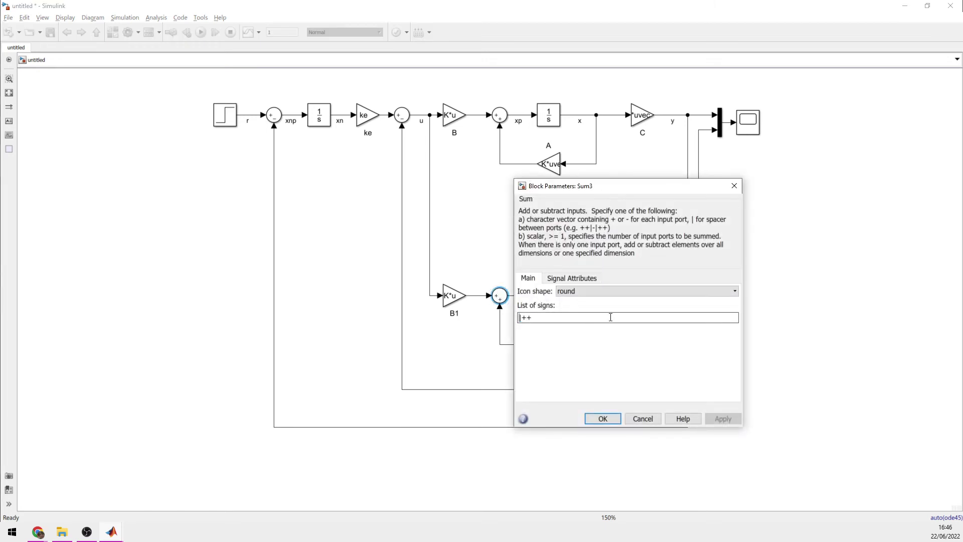
type("+")
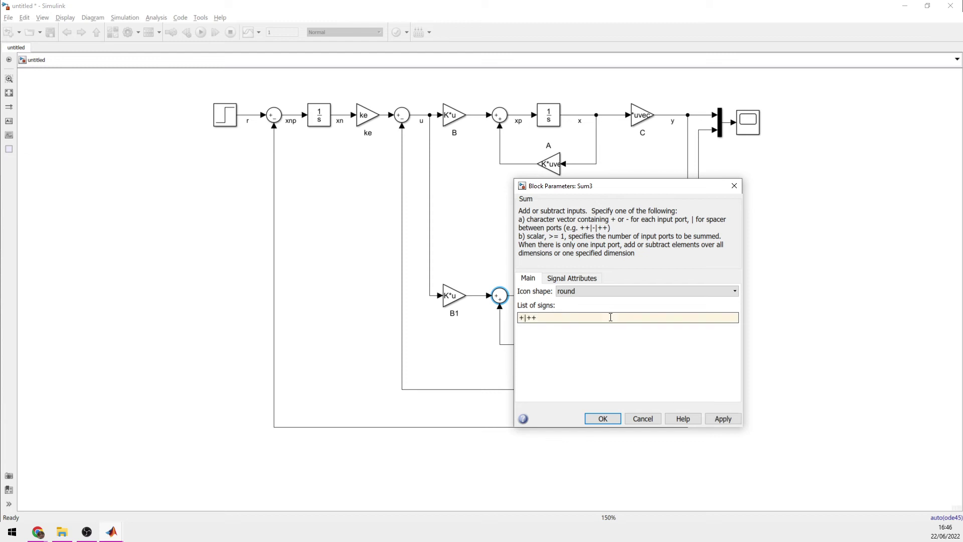
left_click(726, 419)
left_click(643, 419)
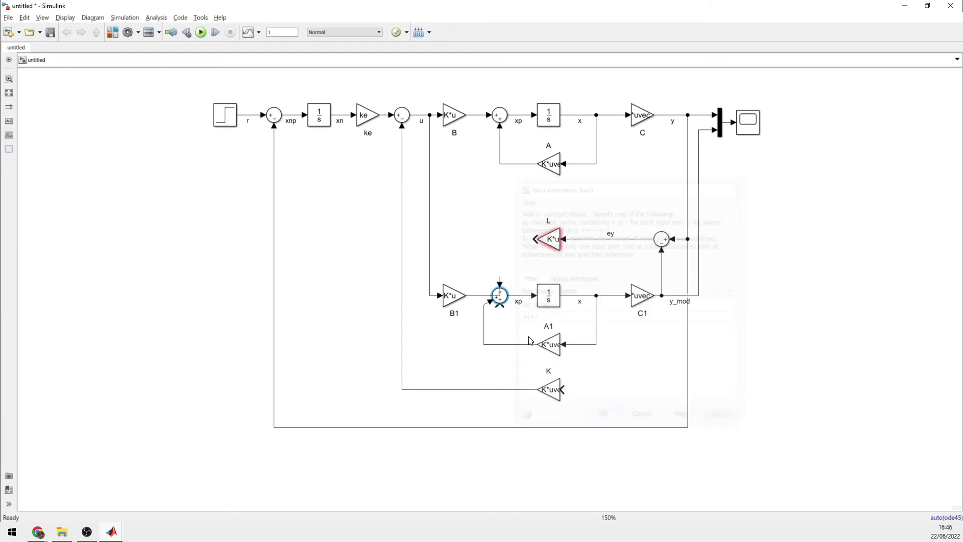
- Delete the line between gain B1 and the observer's sum and reconnect the A1 feedback to the sum's lower input
left_click(489, 296)
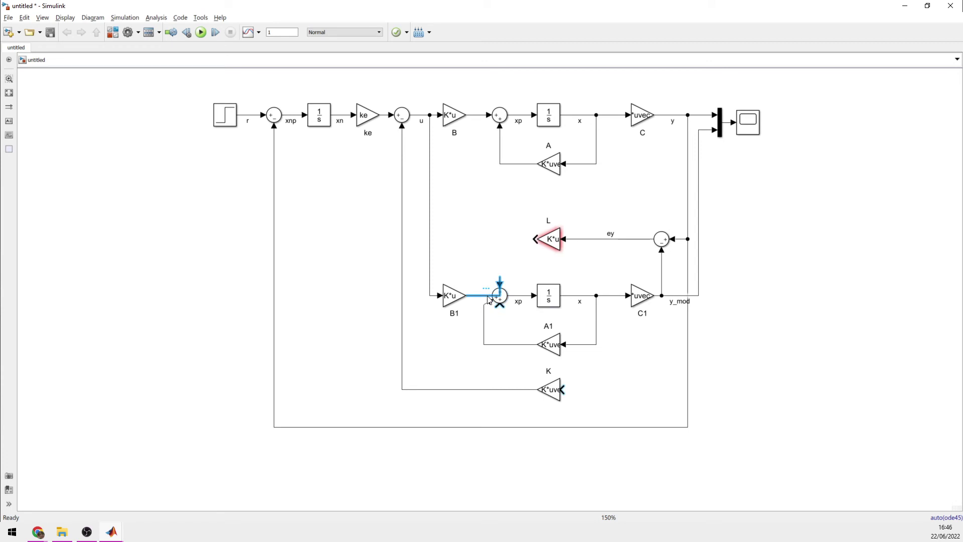
key("Delete")
left_click(486, 303)
left_click_drag(488, 301, 501, 309)
- Set the list of signs of the sum after gain B1 to +++
double_click(500, 296)
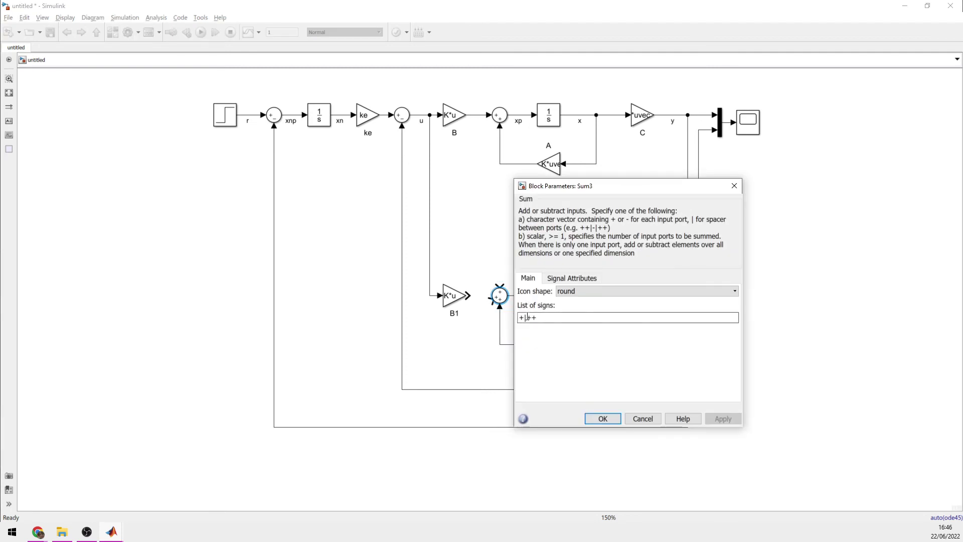
double_click(527, 317)
type("+|+")
key("BackSpace")
type("+")
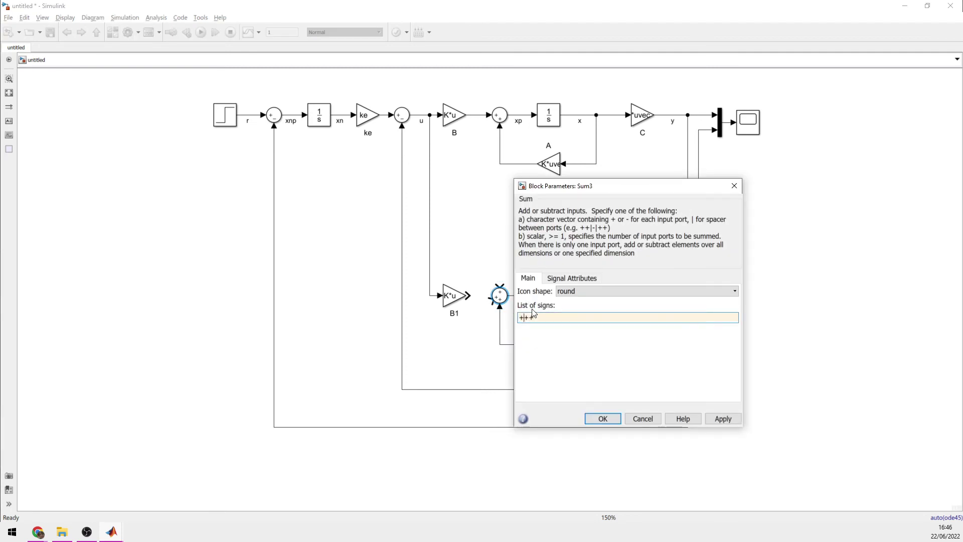
left_click(722, 419)
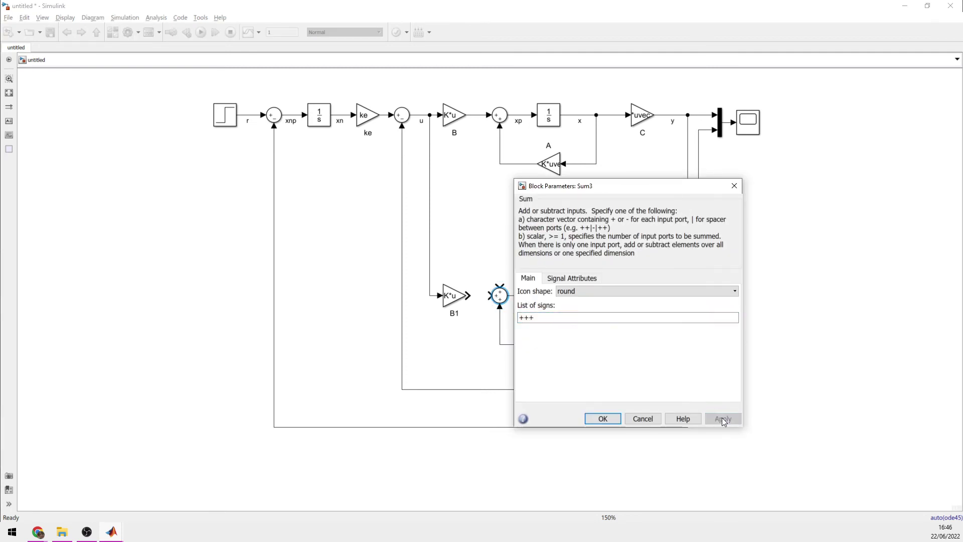
left_click(601, 418)
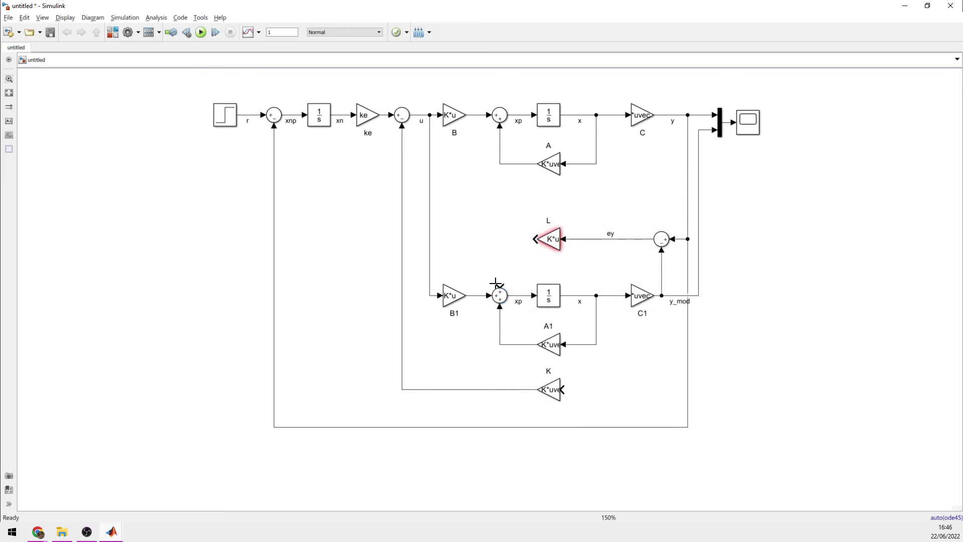
- Connect gain L's output to the upper input of the sum after gain B1
mouse_move(500, 286)
left_mouse_down()
mouse_move(512, 256)
mouse_move(535, 239)
left_mouse_up()
left_click(555, 123)
left_click(566, 314)
type("x")
left_click(548, 122)
left_click(557, 316)
- Examine the script's section on integral state feedback with observer and compare it with the integral control blocks in the Simulink model
left_click(905, 7)
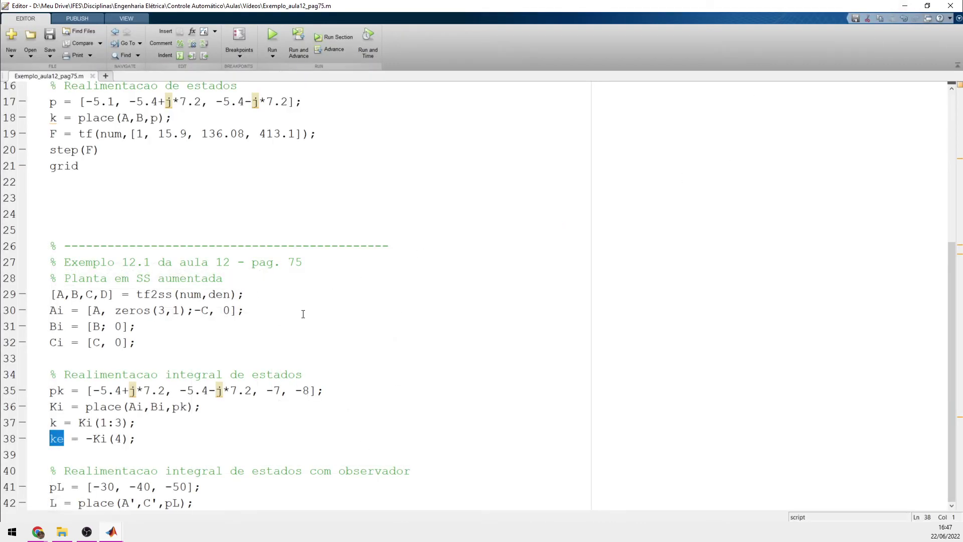
left_click(134, 440)
left_click_drag(51, 470, 338, 472)
left_click(430, 472)
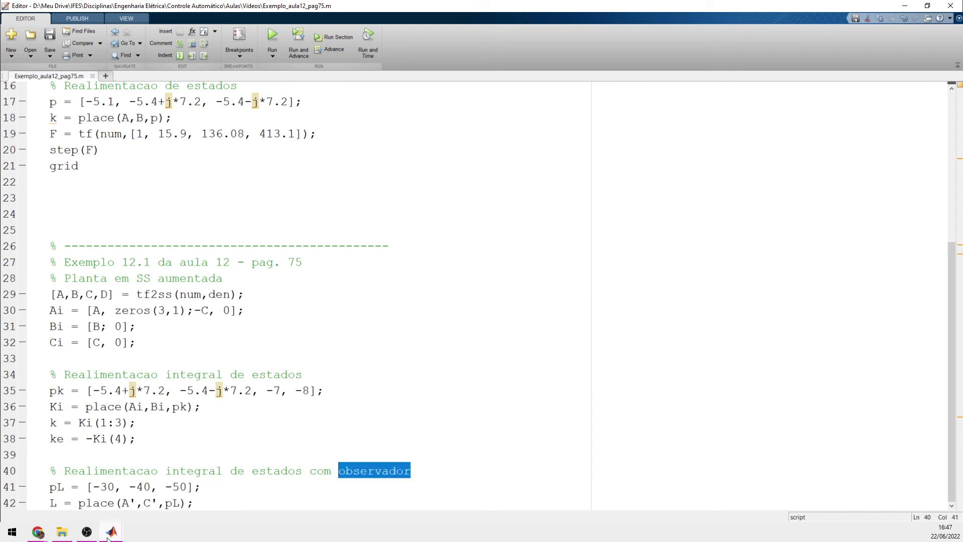
mouse_move(108, 539)
left_click(262, 497)
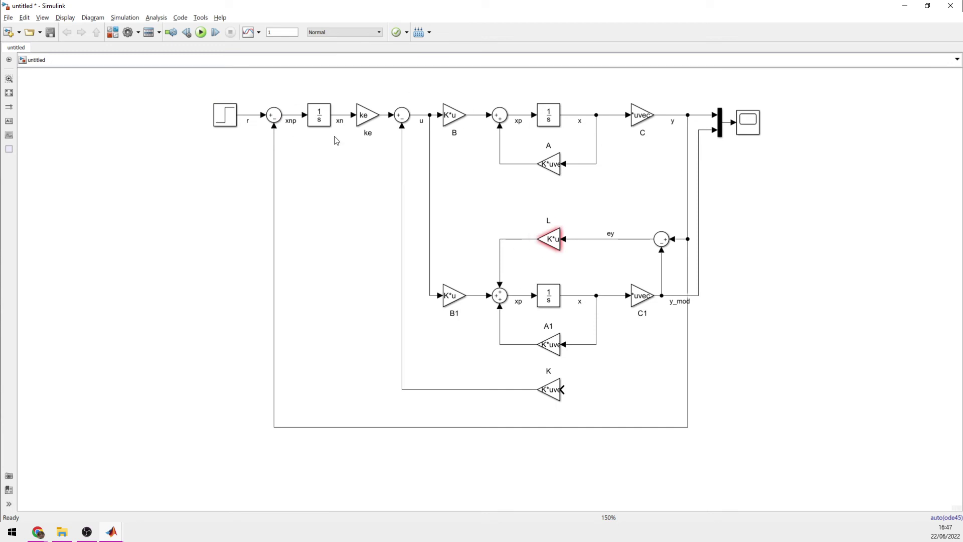
left_click(374, 117)
left_click(274, 115)
left_click(142, 106)
- Compare the observer poles pL with the controller poles pk in the MATLAB script
left_click(905, 5)
left_click(121, 484)
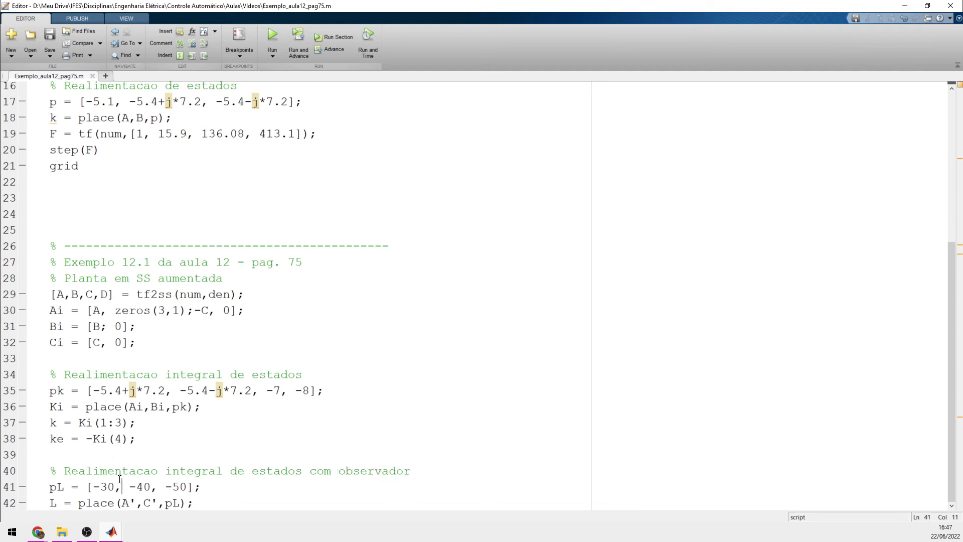
left_click_drag(75, 503, 181, 502)
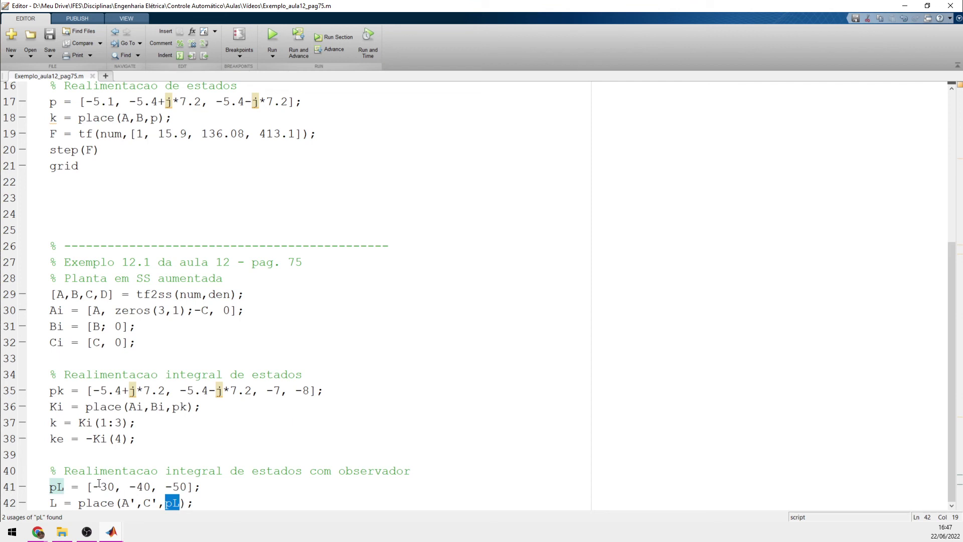
left_click_drag(99, 485, 219, 480)
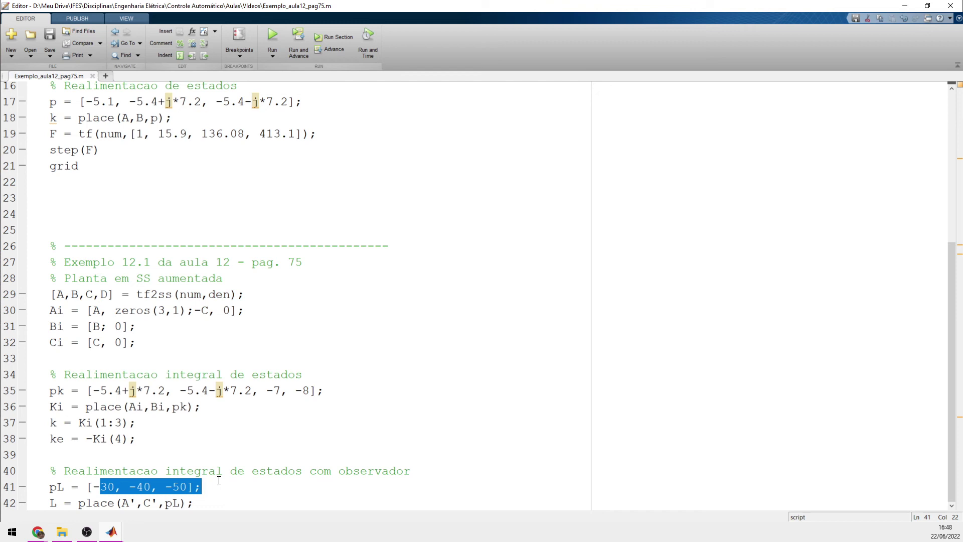
left_click_drag(87, 394, 327, 393)
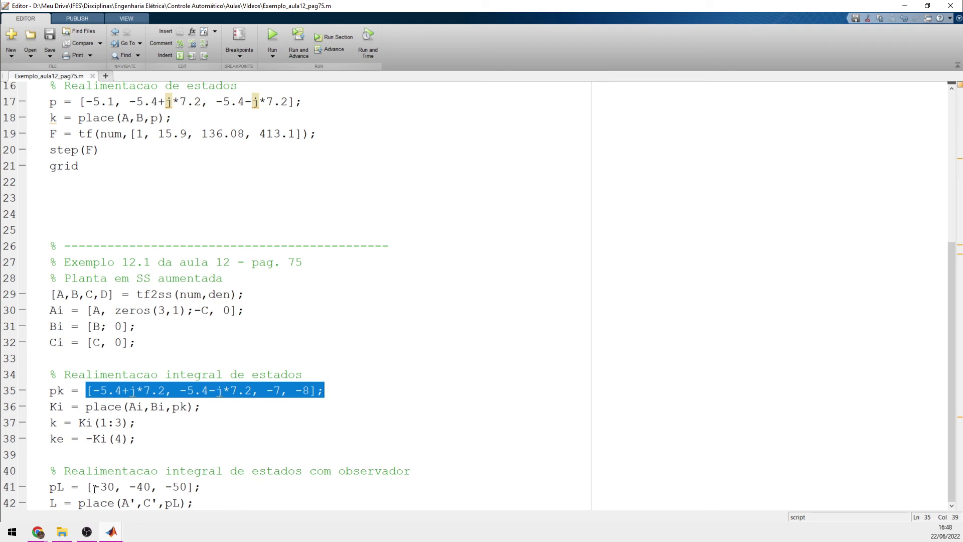
left_click_drag(95, 489, 187, 487)
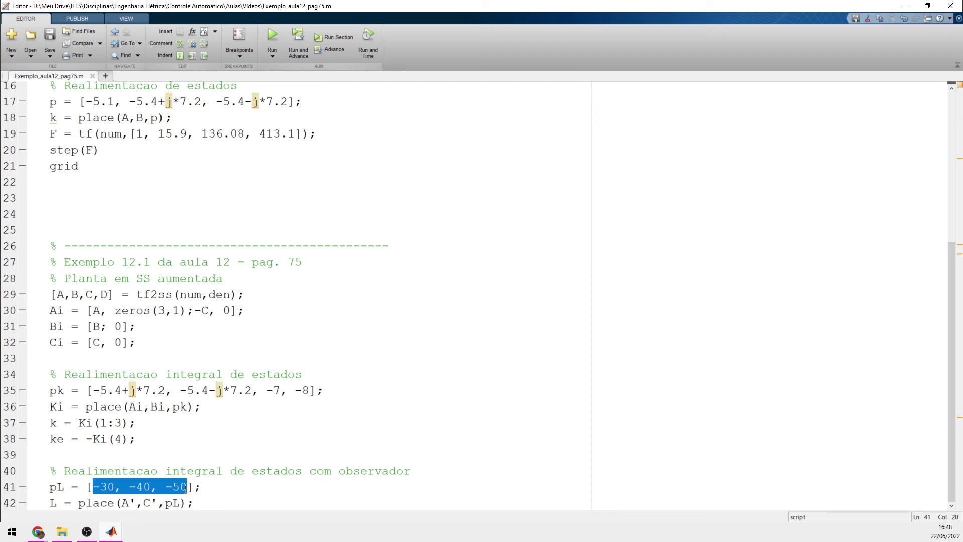
left_click(186, 488)
left_click_drag(94, 486, 187, 485)
- Return to the Simulink model and connect gain K's input to the observer's state signal x at A1's input branch
mouse_move(111, 532)
left_click(221, 494)
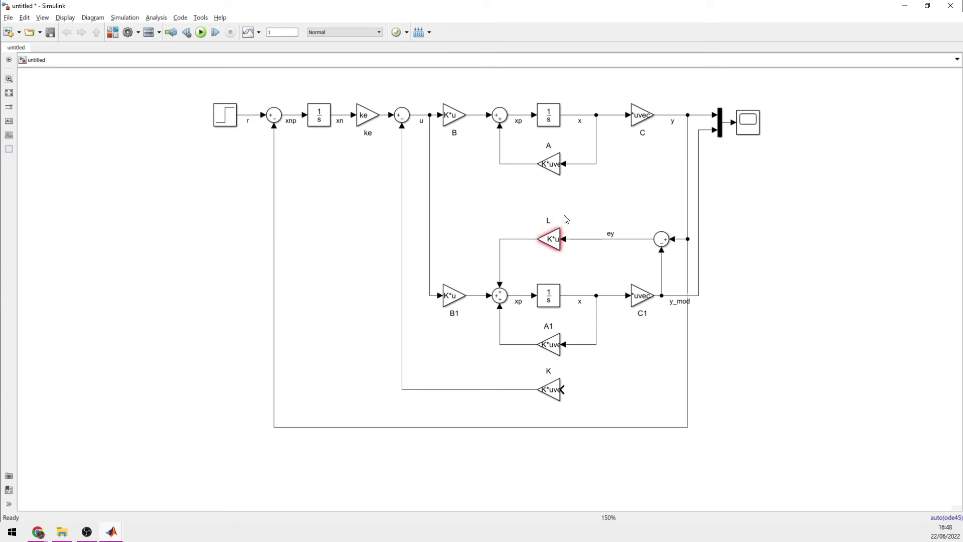
left_click(538, 246)
left_click(581, 251)
left_click_drag(563, 389, 596, 344)
- Review the MATLAB script lines that define the observer poles pL and compute L by pole placement from A', C' and pL
left_click(900, 8)
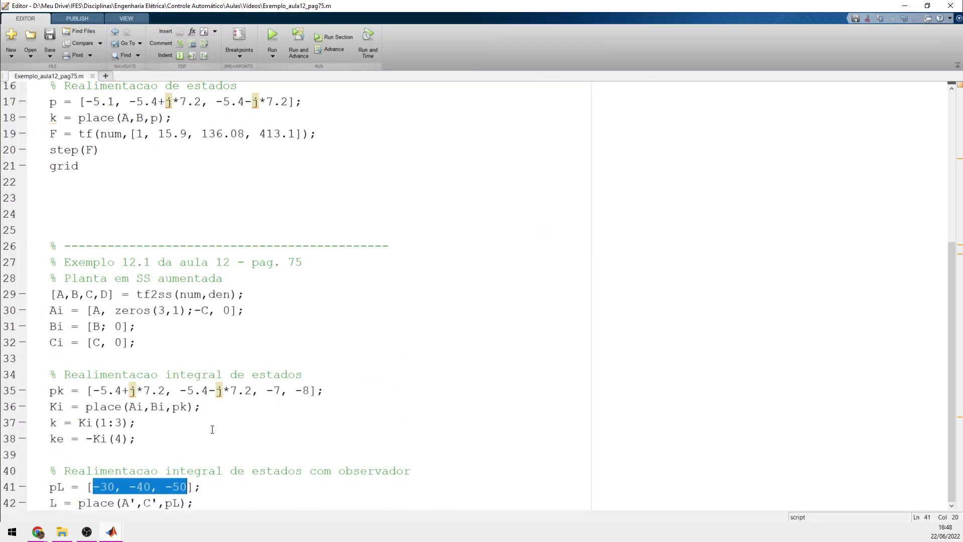
left_click(126, 503)
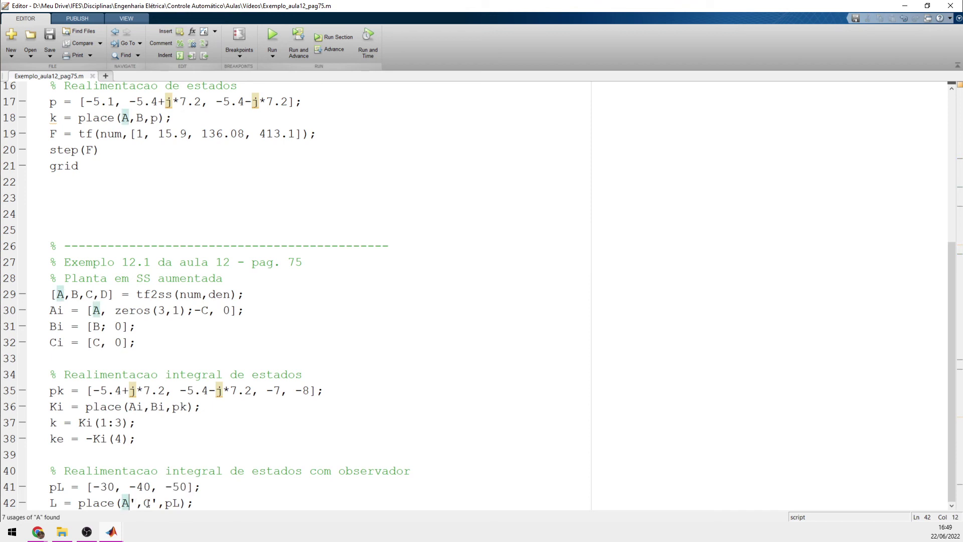
left_click(147, 504)
double_click(172, 503)
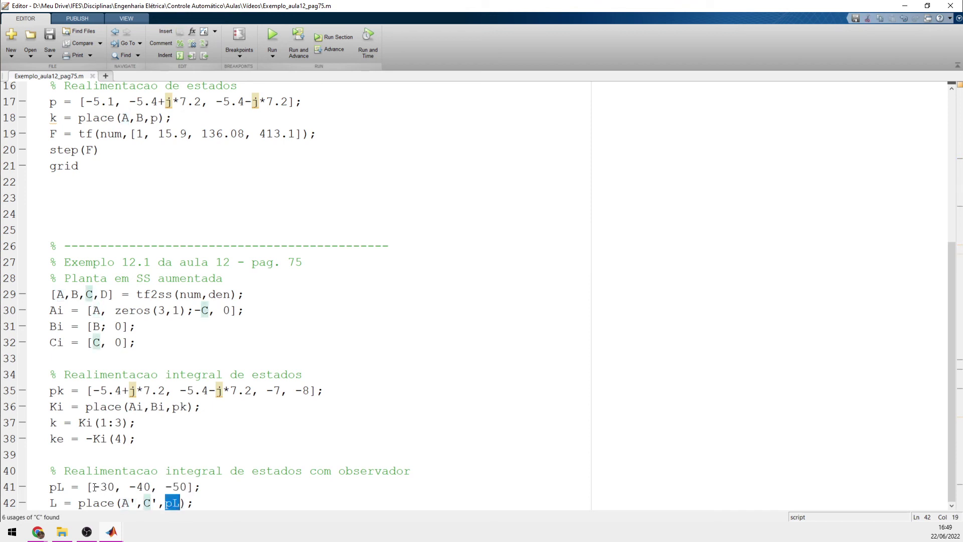
left_click_drag(94, 486, 189, 486)
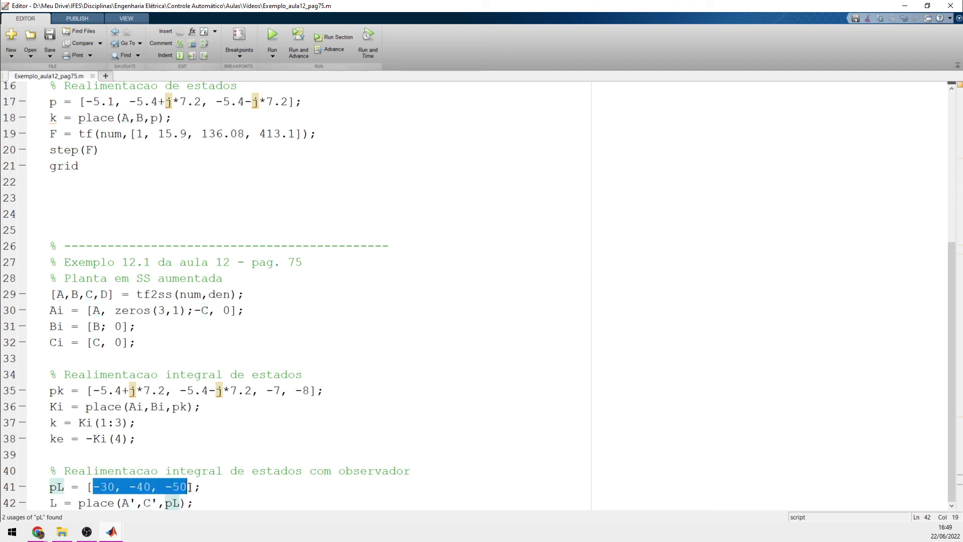
left_click(213, 487)
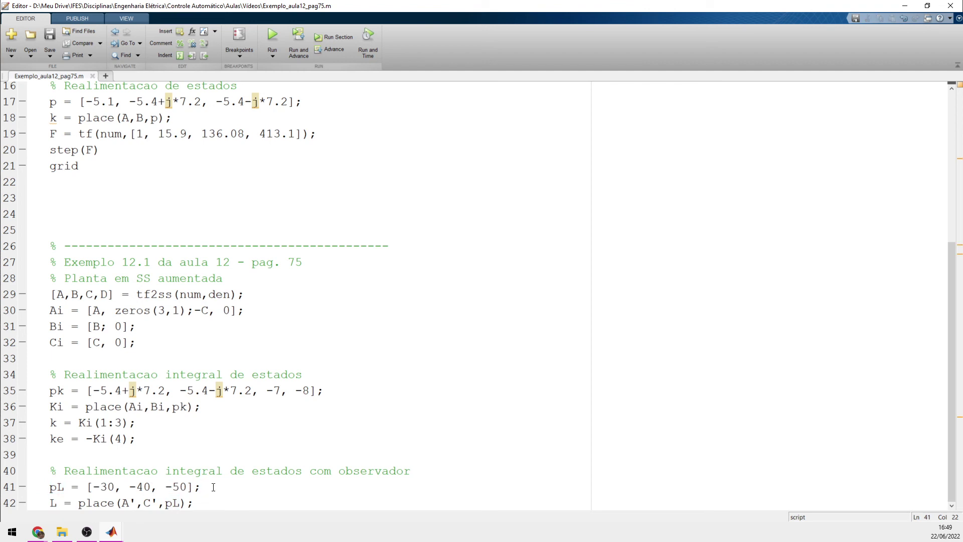
left_click_drag(94, 390, 283, 390)
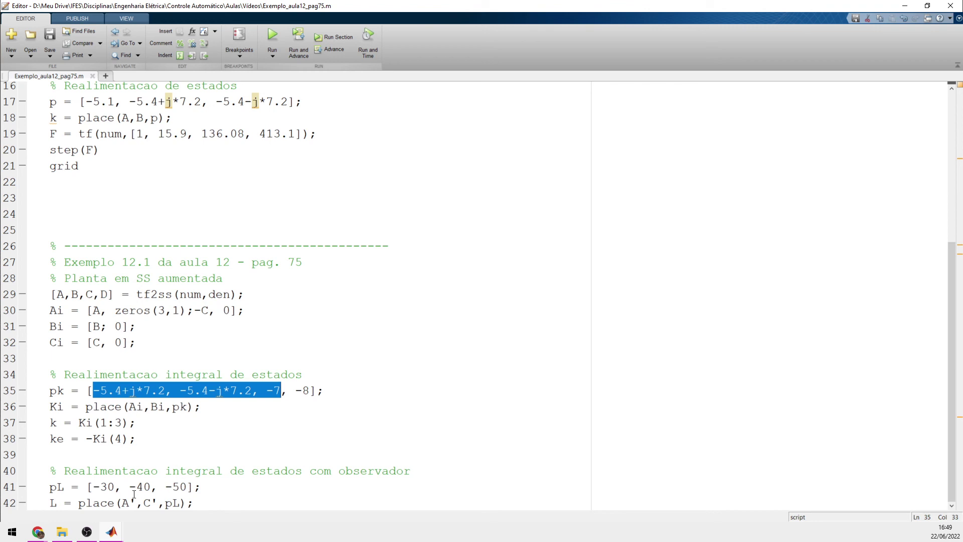
left_click_drag(99, 489, 186, 492)
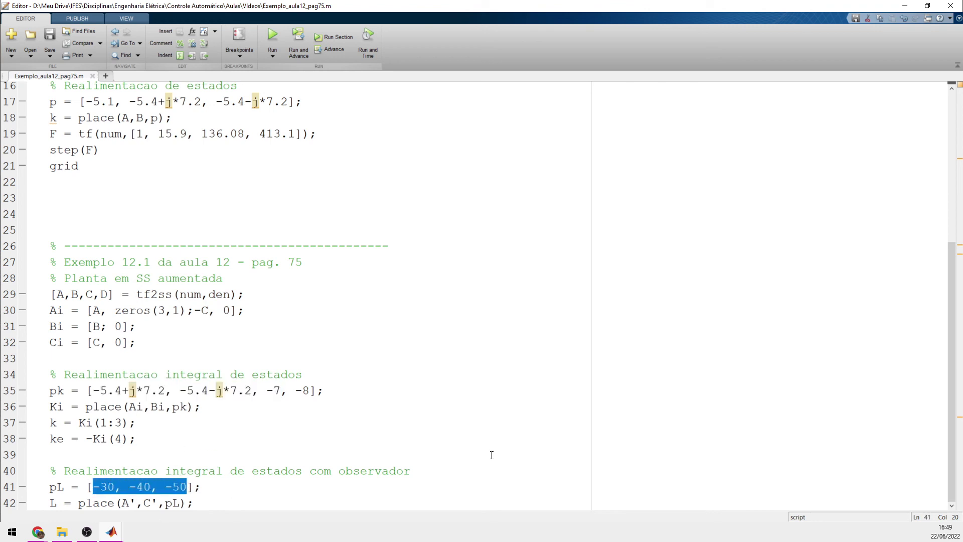
left_click(238, 492)
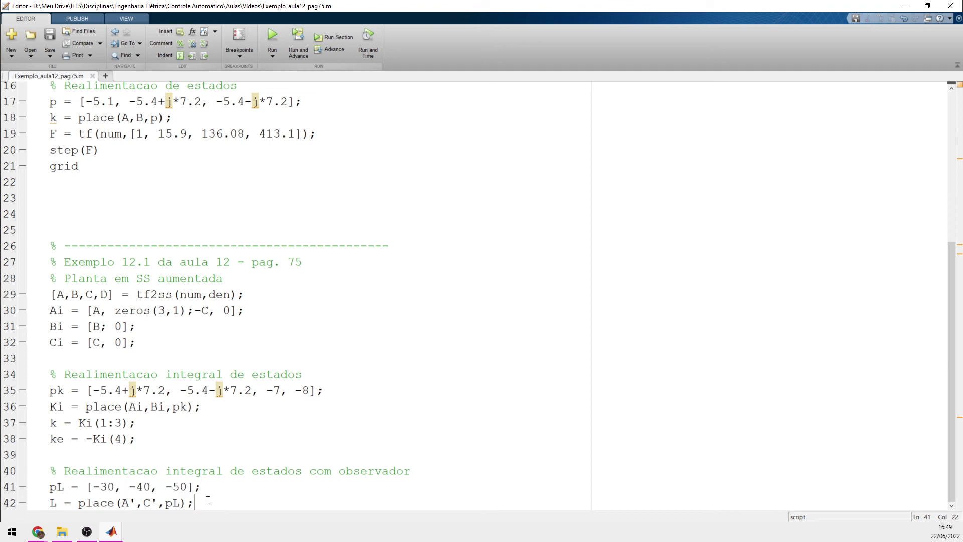
left_click_drag(204, 499, 50, 486)
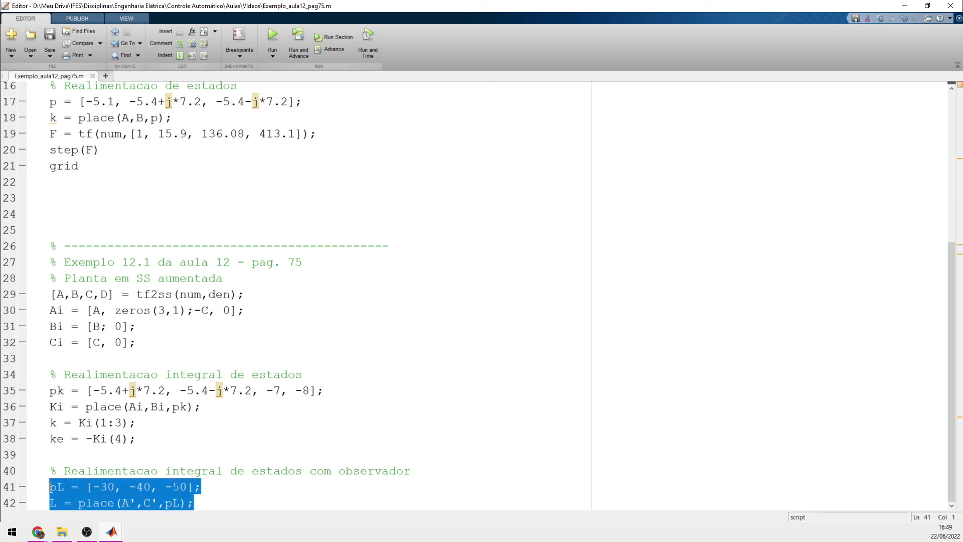
key("Right")
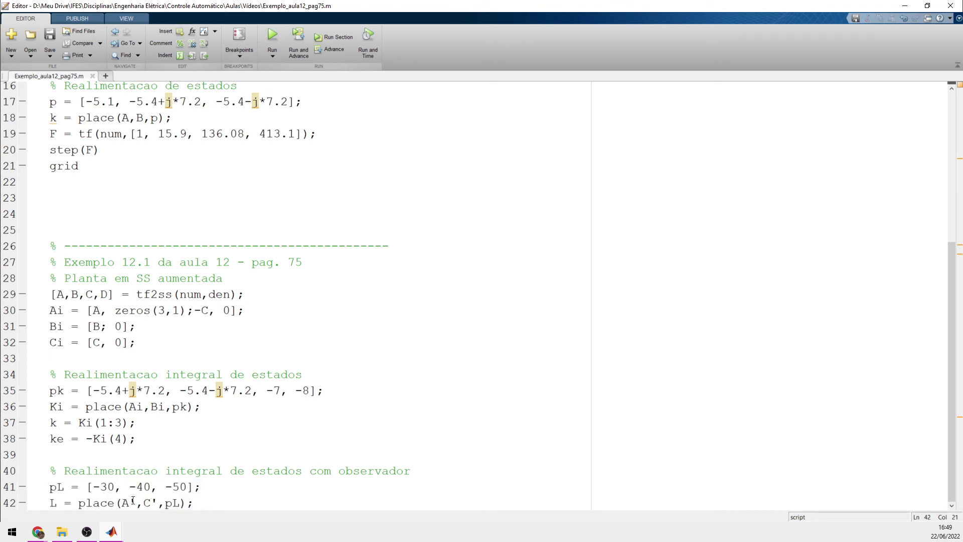
left_click_drag(58, 503, 49, 503)
left_click(59, 502)
left_click_drag(54, 503, 51, 504)
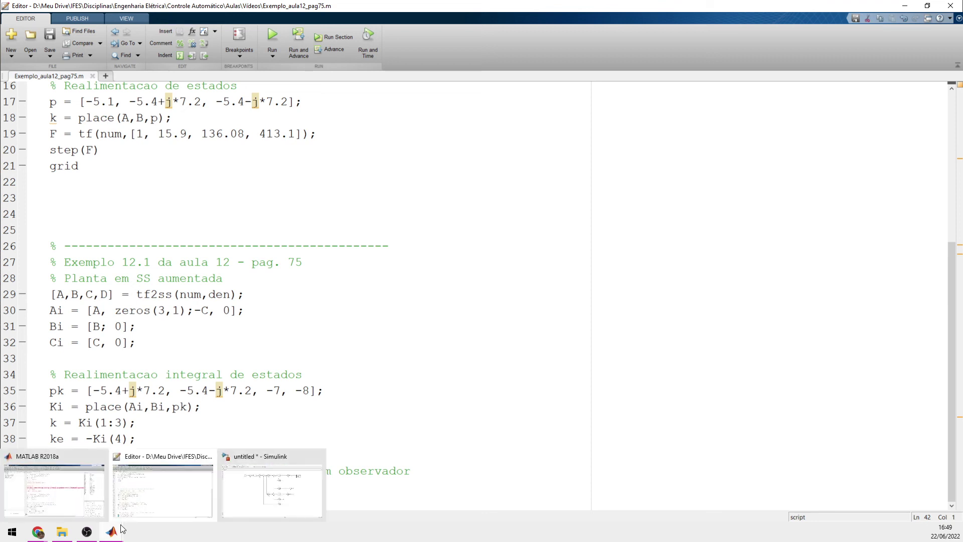
left_click(464, 445)
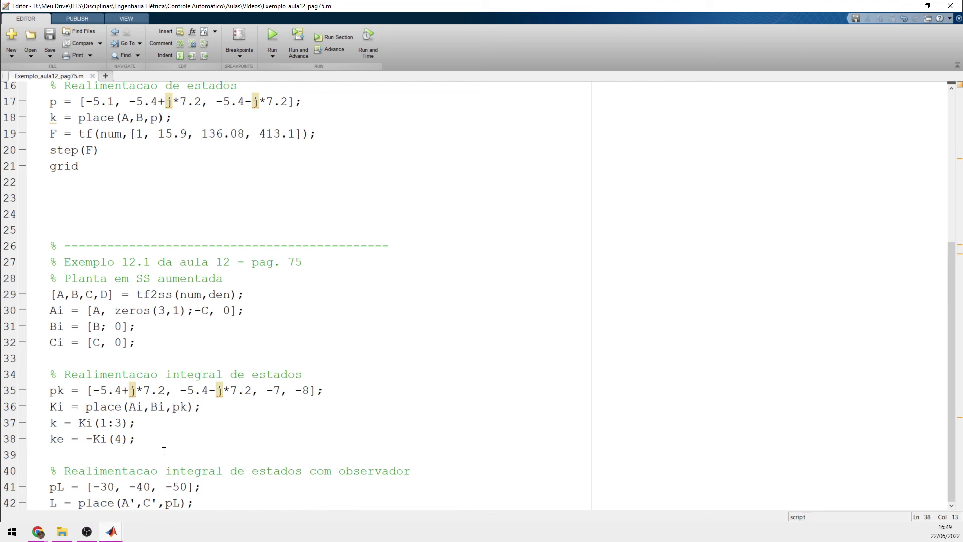
- Switch back to the Simulink model and check the gain and multiplication settings of block L
mouse_move(114, 534)
left_click(246, 502)
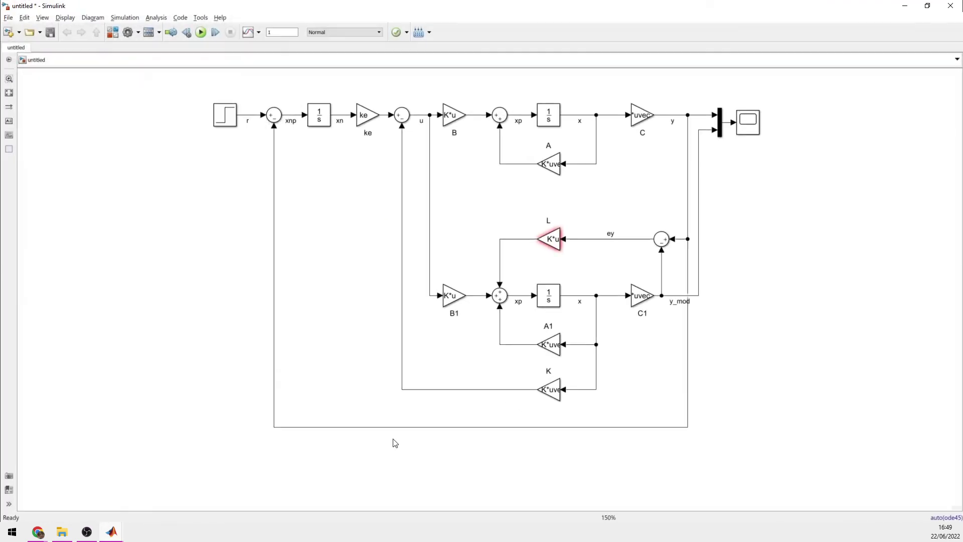
double_click(554, 248)
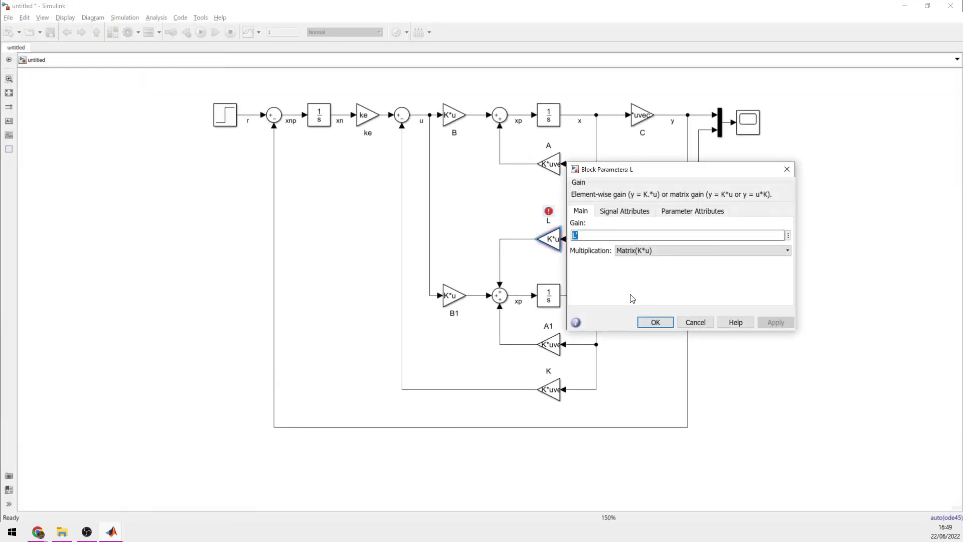
left_click(667, 324)
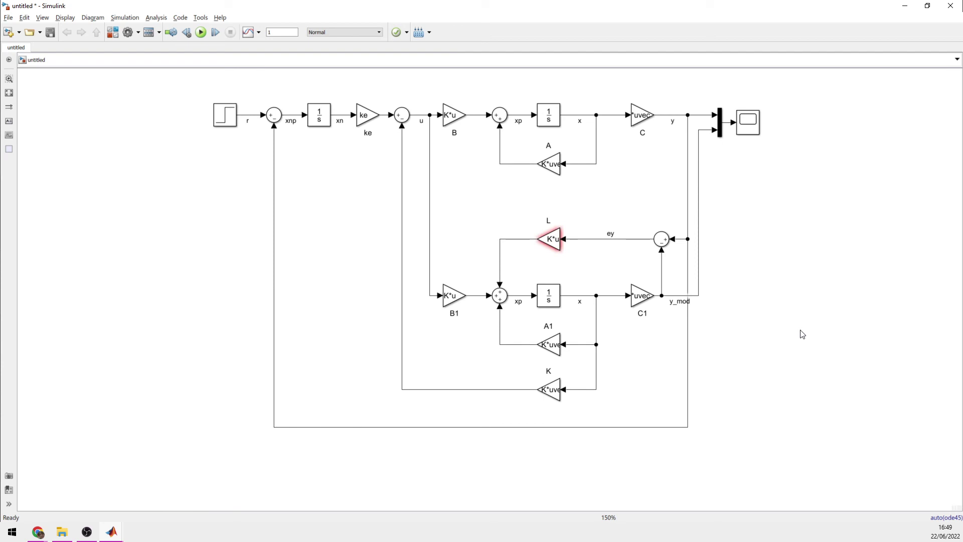
- Run the simulation and compare y and y_mod in the scope
left_click(201, 32)
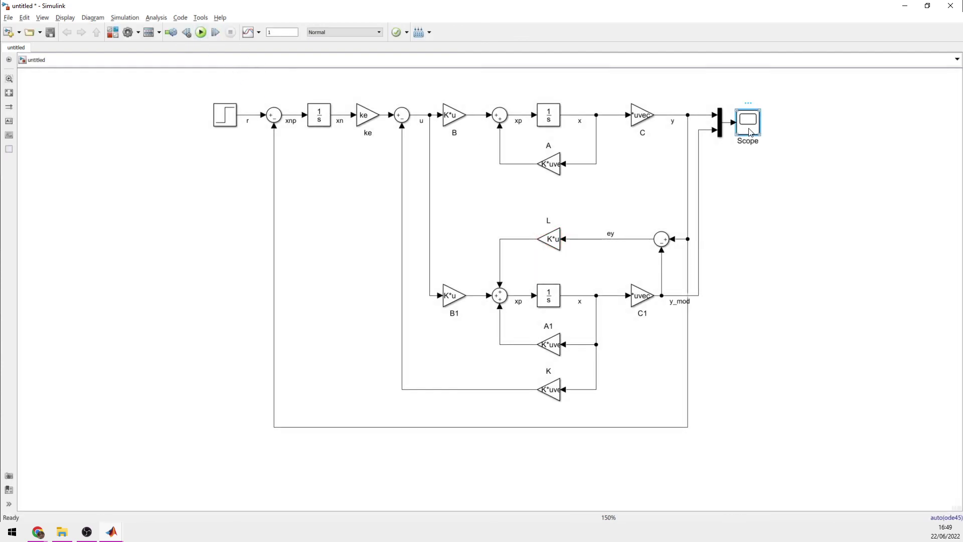
double_click(751, 132)
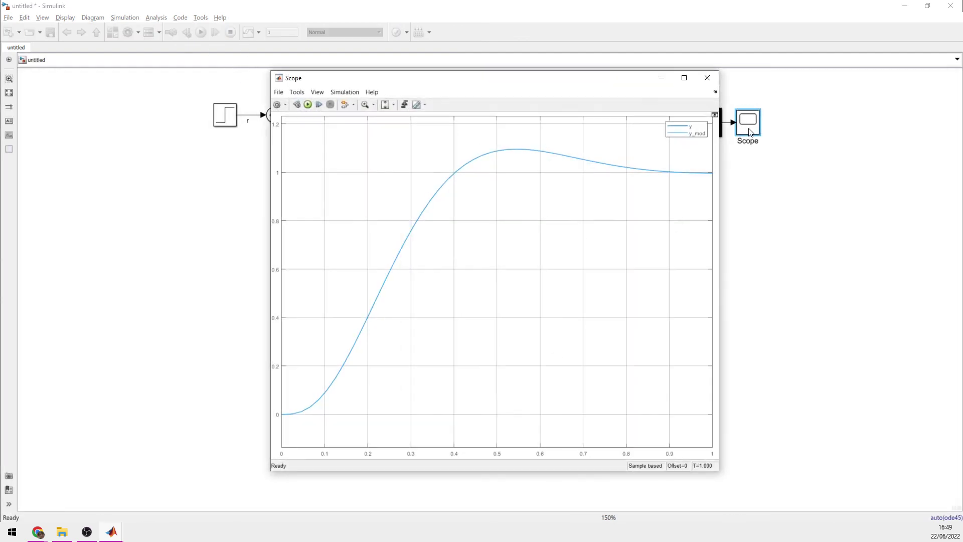
left_click(703, 139)
left_click(734, 179)
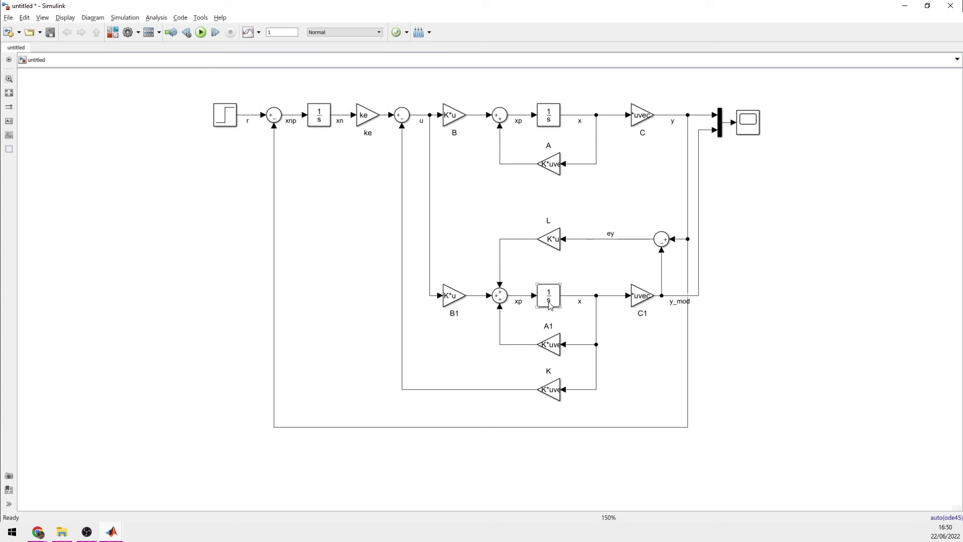
- Set the plant integrator's initial condition to [0.5,0.5,0.5]
left_click(554, 119)
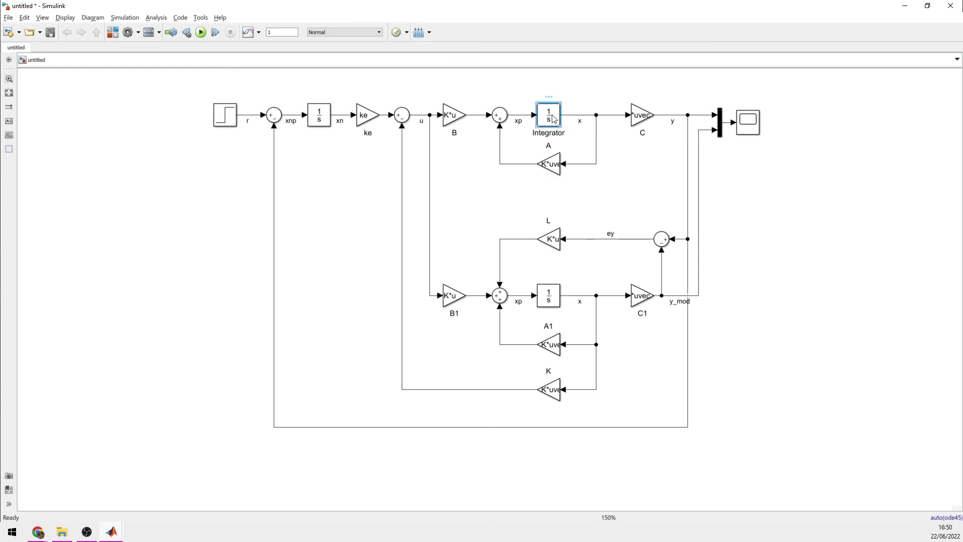
double_click(553, 119)
double_click(596, 102)
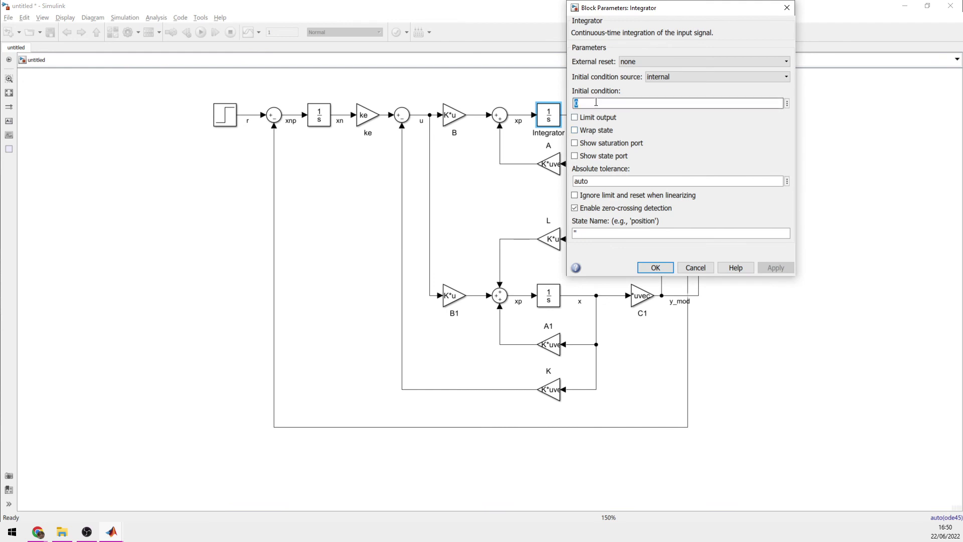
type("[0.5,0.5,0.5")
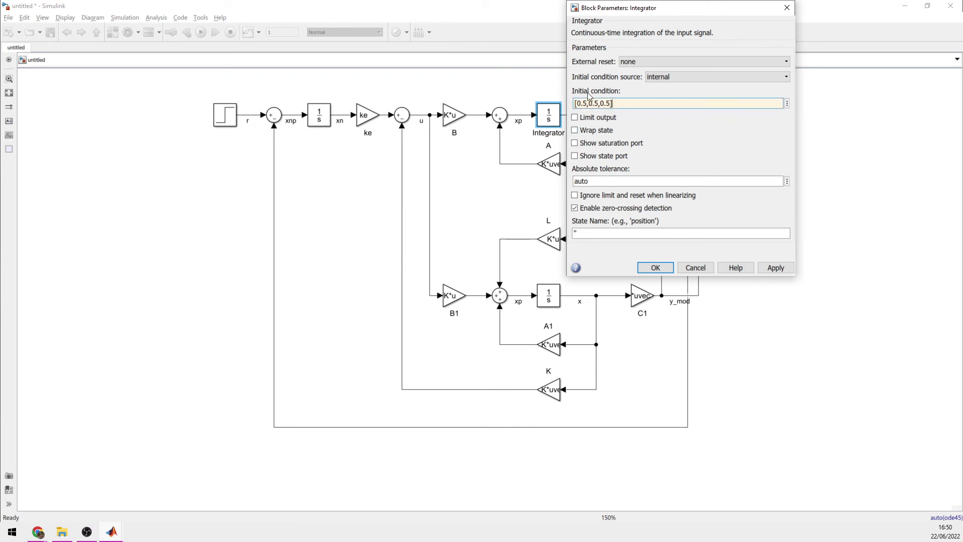
left_click_drag(587, 103, 580, 103)
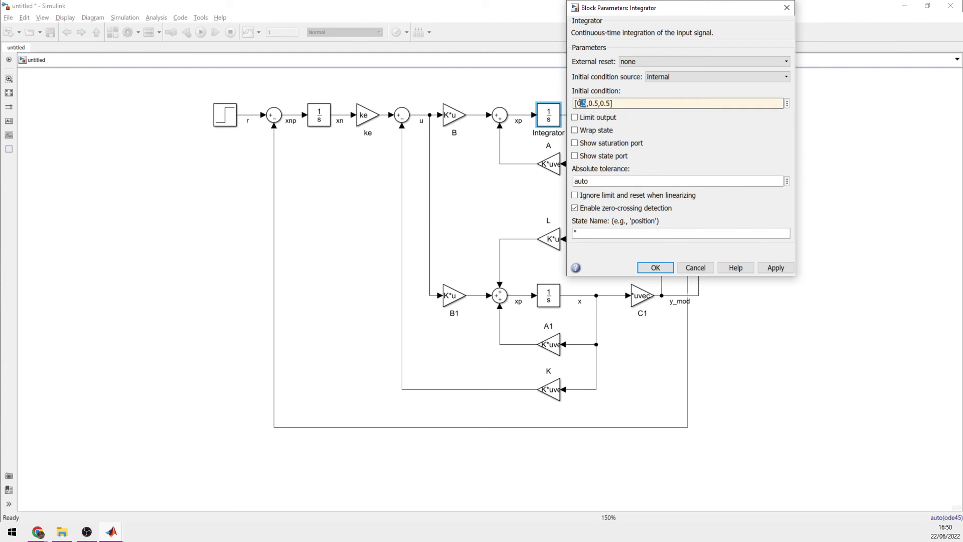
left_click(582, 103)
left_click_drag(584, 103, 574, 103)
left_click(587, 104)
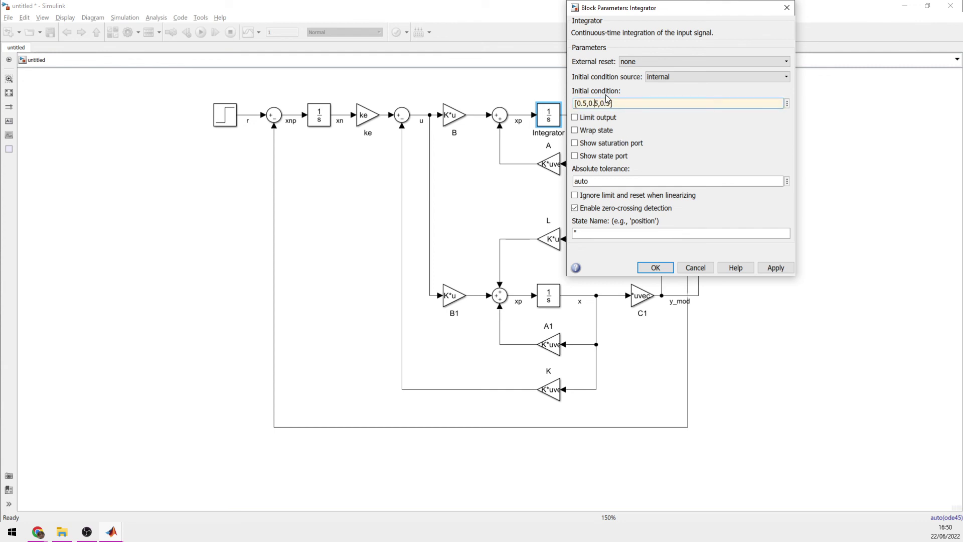
left_click(695, 107)
double_click(584, 103)
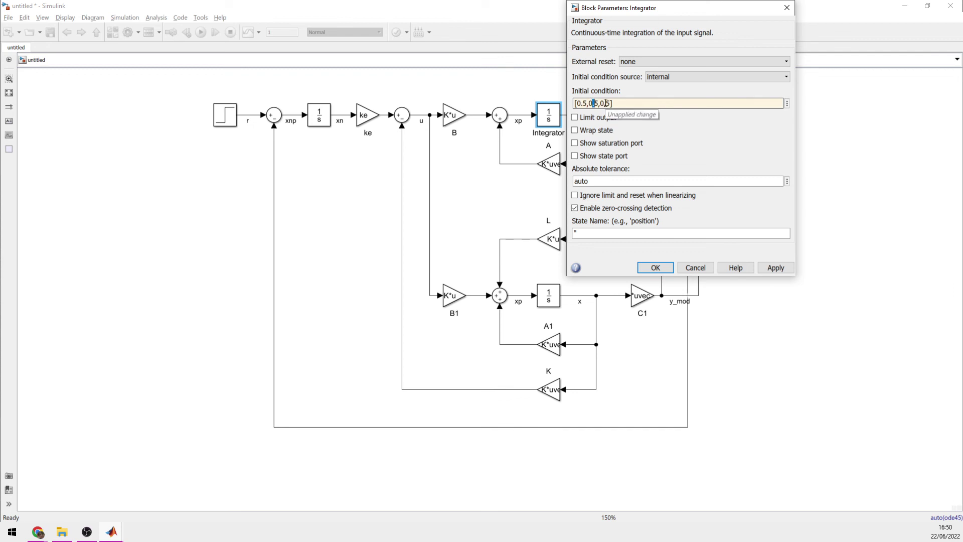
double_click(607, 103)
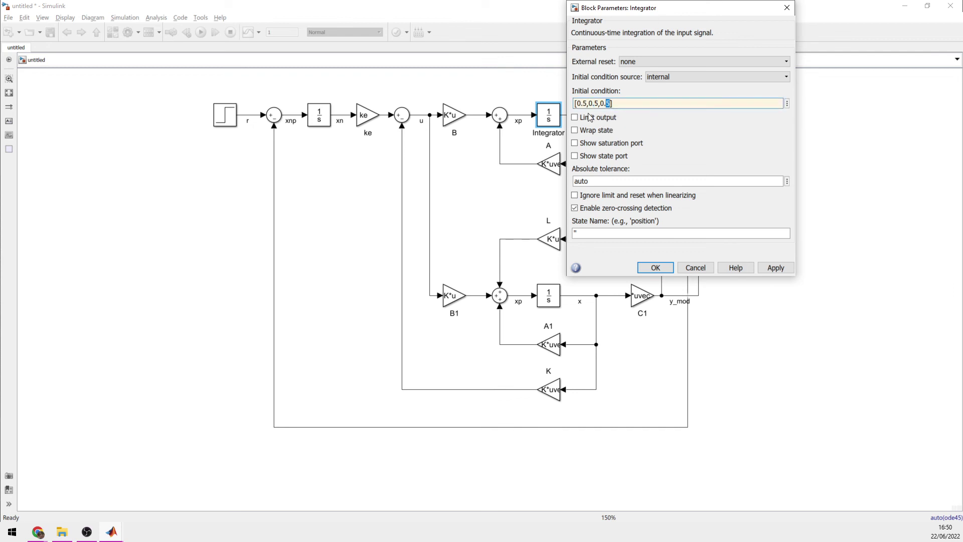
left_click(606, 103)
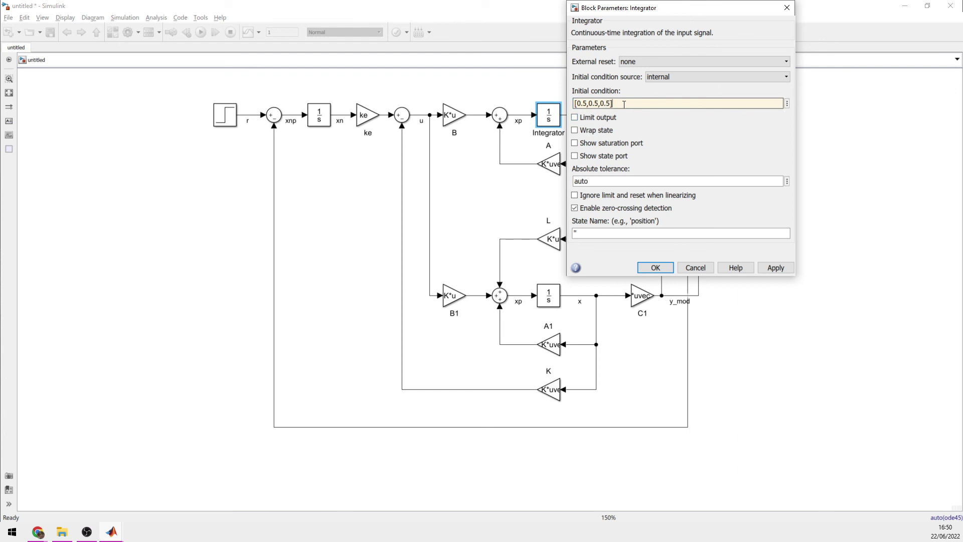
left_click_drag(624, 103, 574, 104)
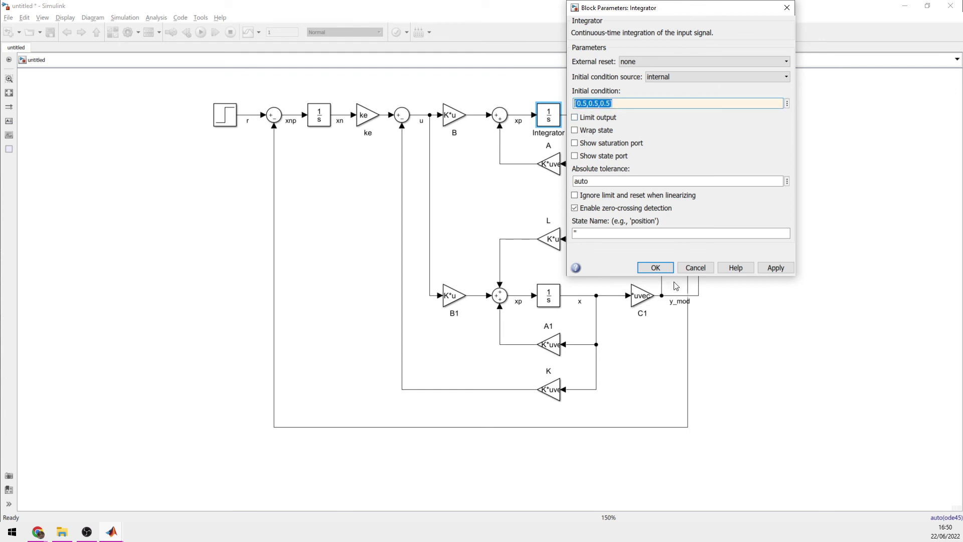
left_click(666, 269)
left_click(435, 97)
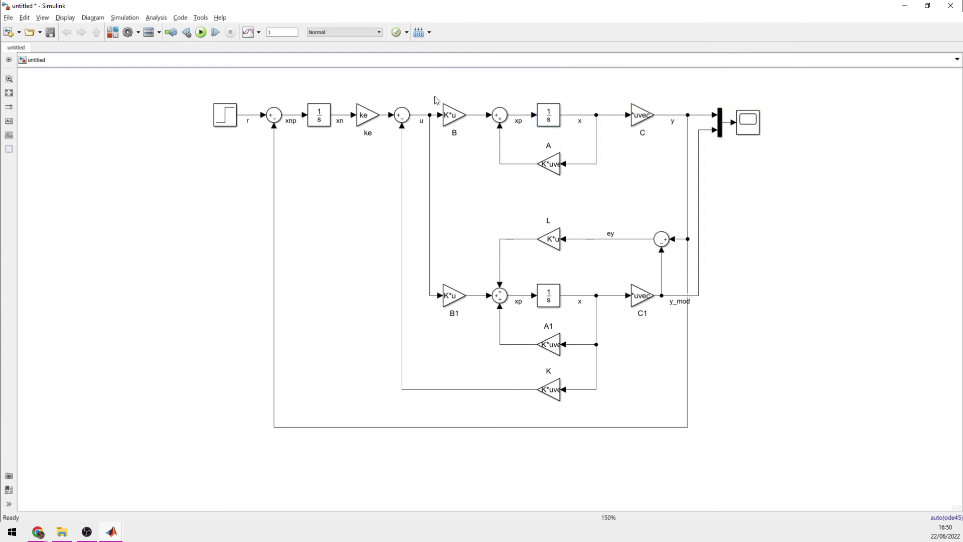
- Run the simulation and compare the start of y and y_mod in the scope against the model
left_click(201, 32)
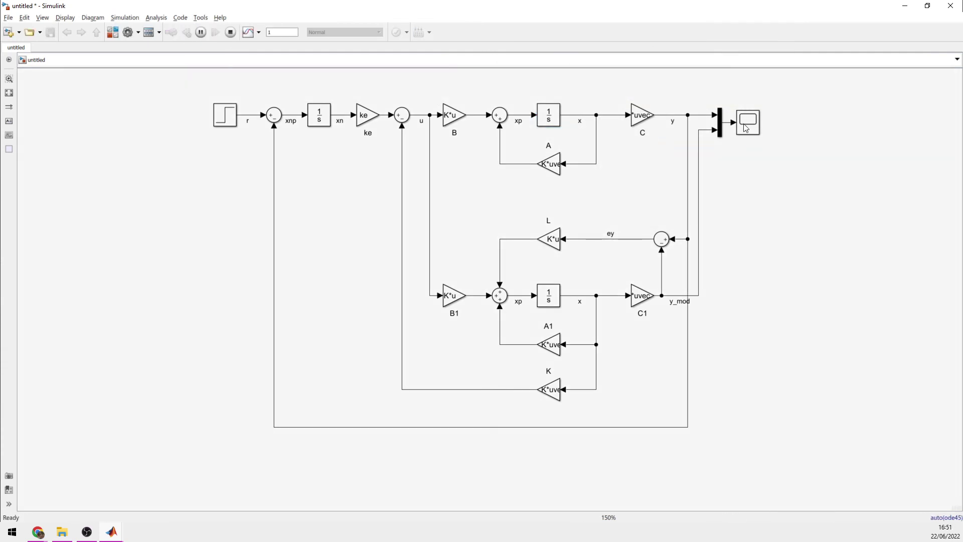
double_click(747, 125)
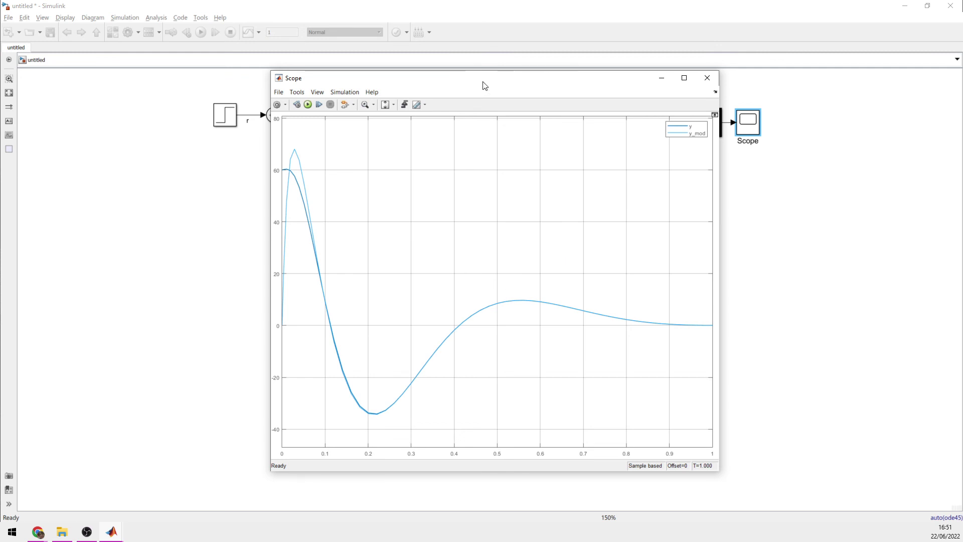
left_click_drag(484, 80, 379, 187)
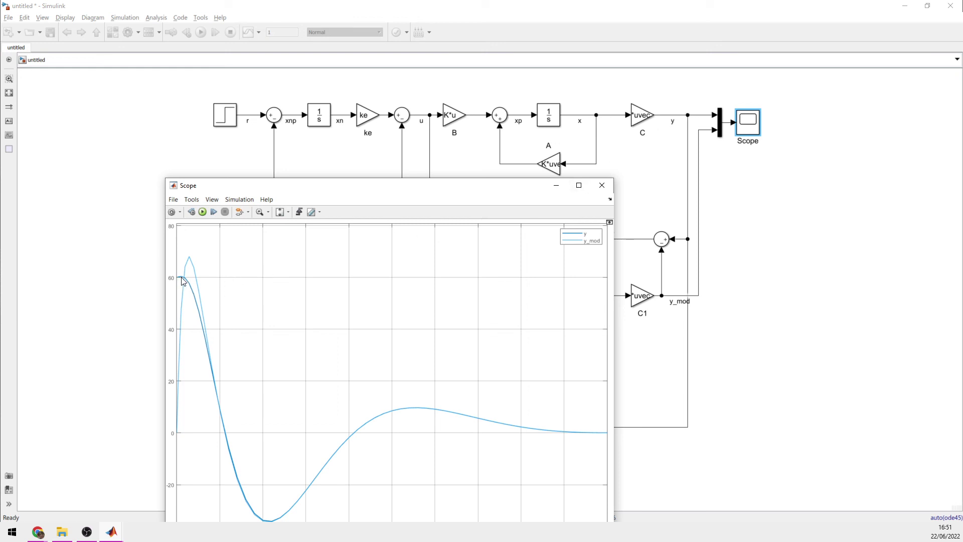
left_click_drag(255, 189, 283, 59)
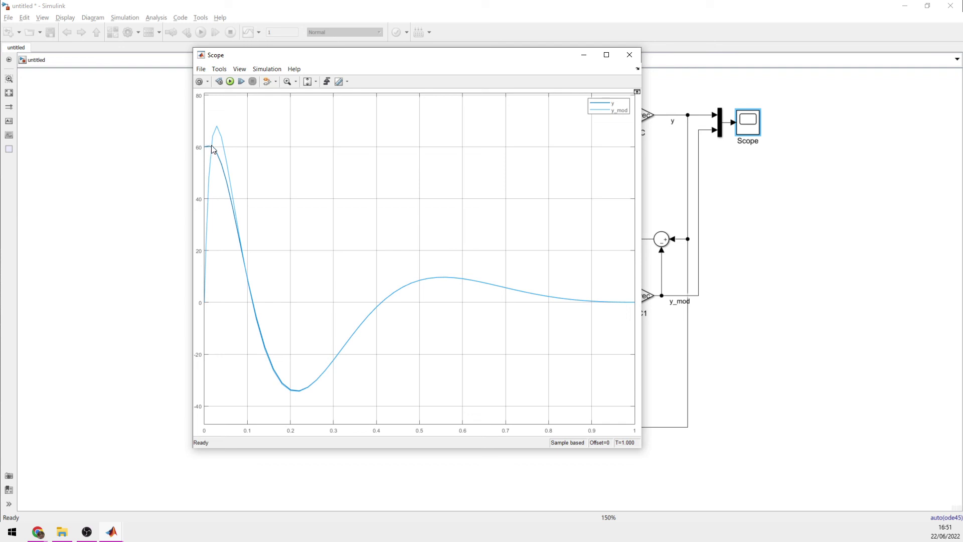
left_click_drag(308, 55, 453, 170)
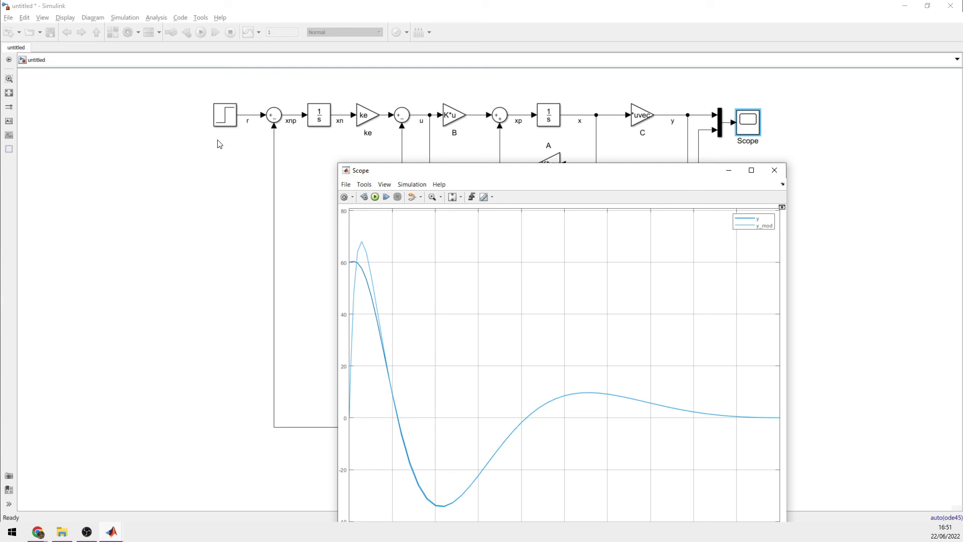
left_click_drag(393, 173, 321, 99)
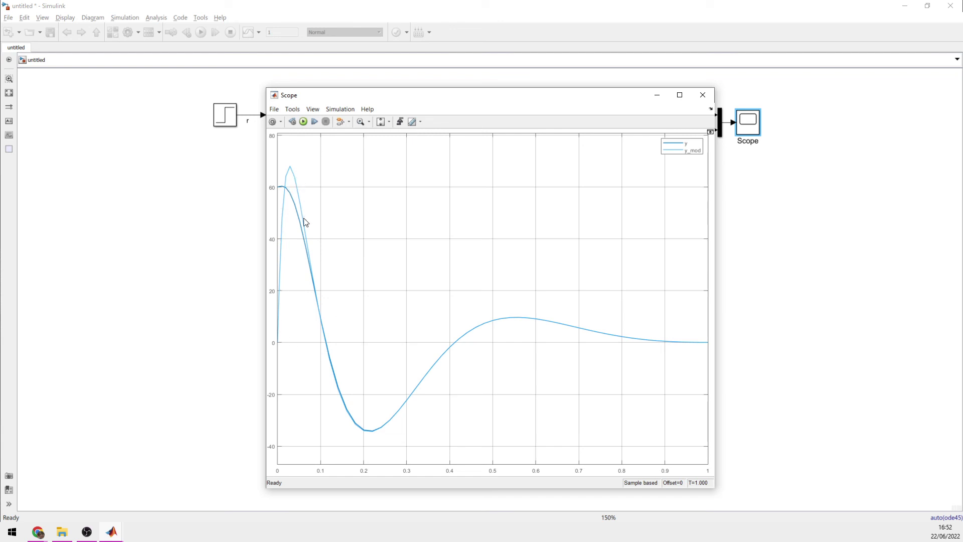
- Change the y_mod line color in the scope style settings to orange-red
left_click(312, 109)
left_click(328, 142)
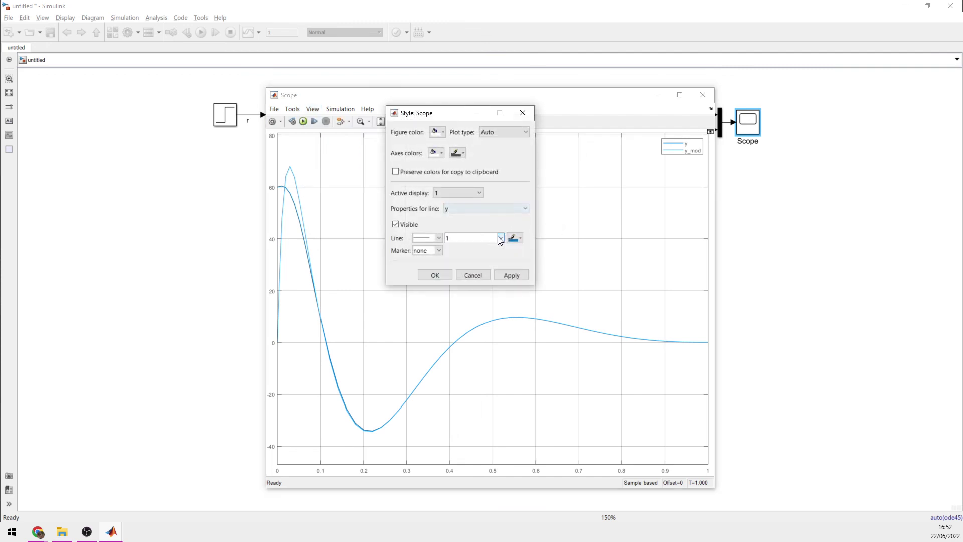
left_click(480, 208)
left_click(480, 229)
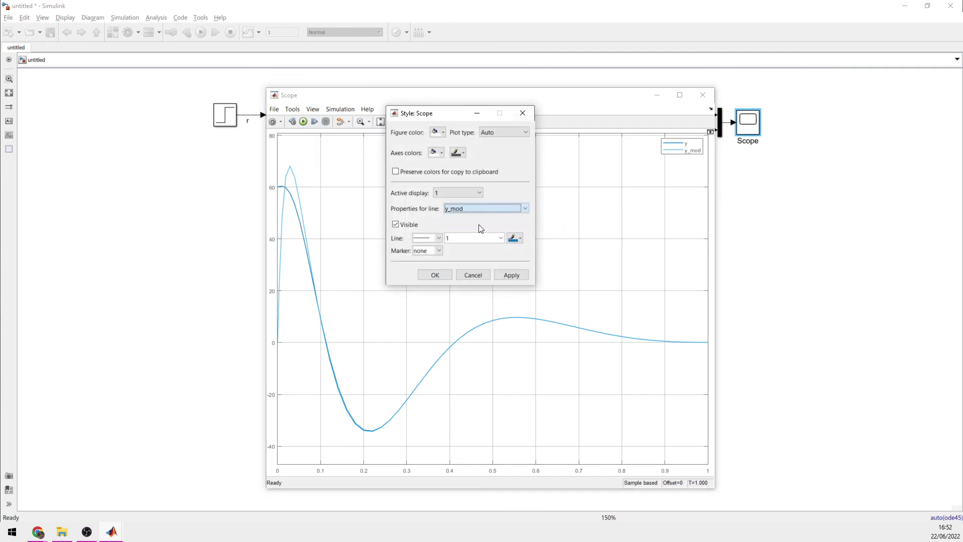
left_click(516, 239)
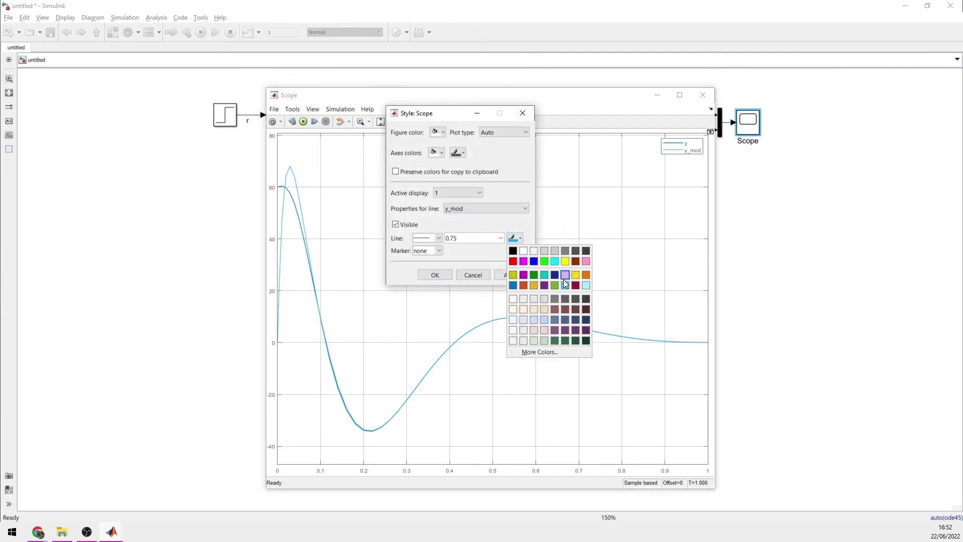
left_click(525, 286)
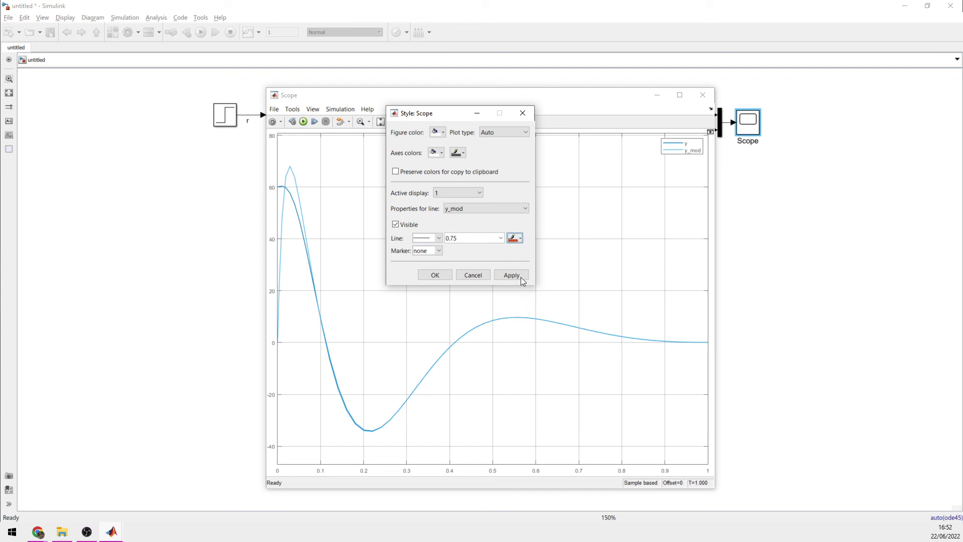
left_click(521, 277)
left_click(445, 278)
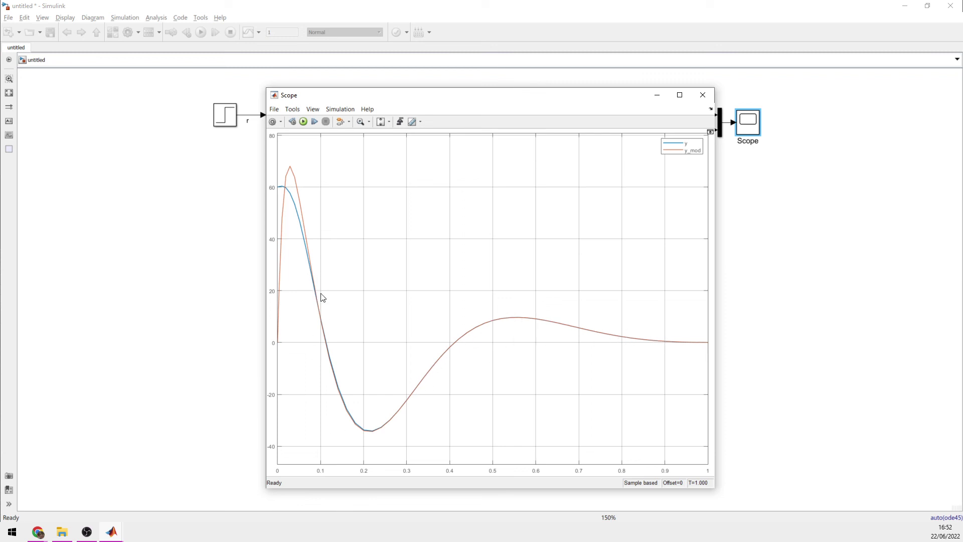
- Examine gain L in the observer alongside the y and y_mod curves, and close the scope
left_click_drag(474, 100, 497, 477)
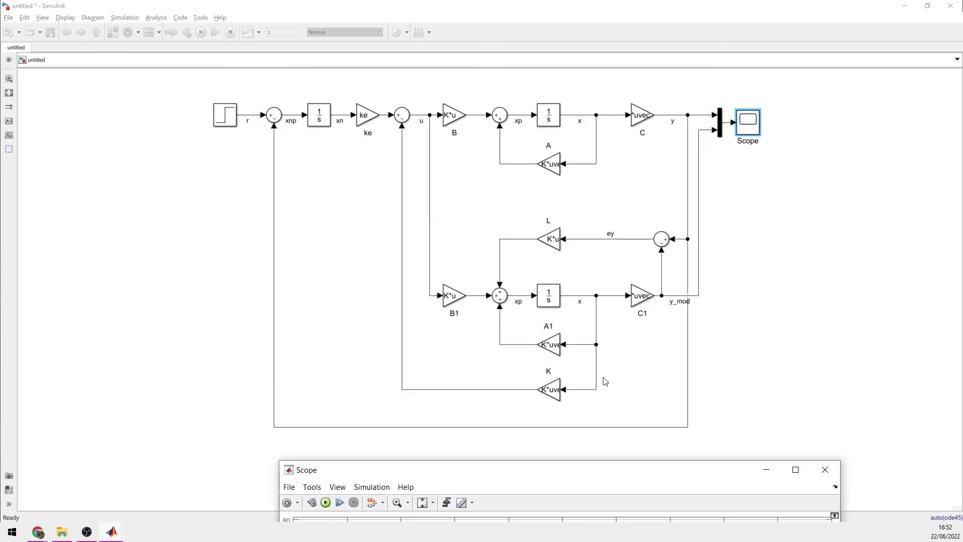
left_click(547, 240)
left_click(550, 253)
left_click_drag(522, 473, 480, 89)
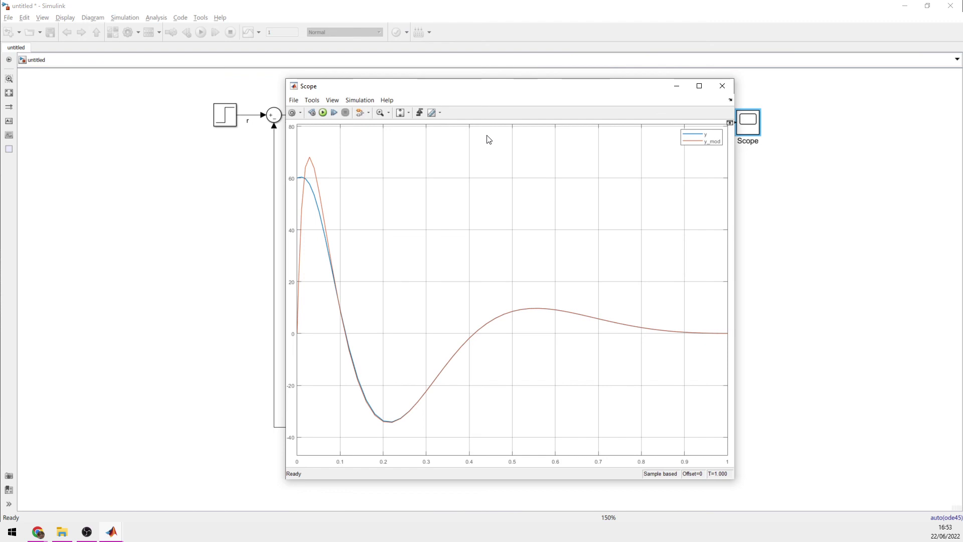
left_click(726, 91)
- Reduce the first and third initial conditions of the plant integrator to 0.05
left_click(552, 118)
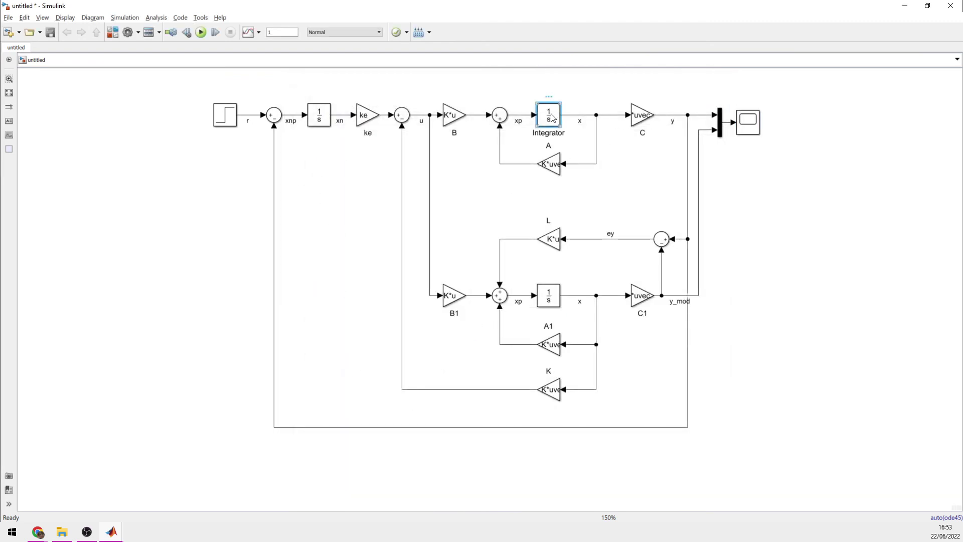
double_click(552, 117)
left_click_drag(613, 103, 573, 103)
left_click(585, 104)
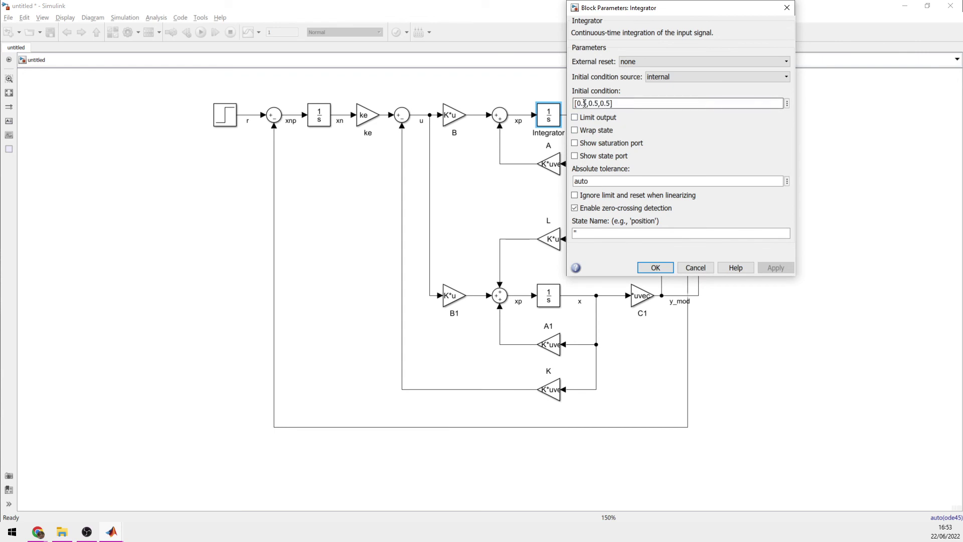
type("0")
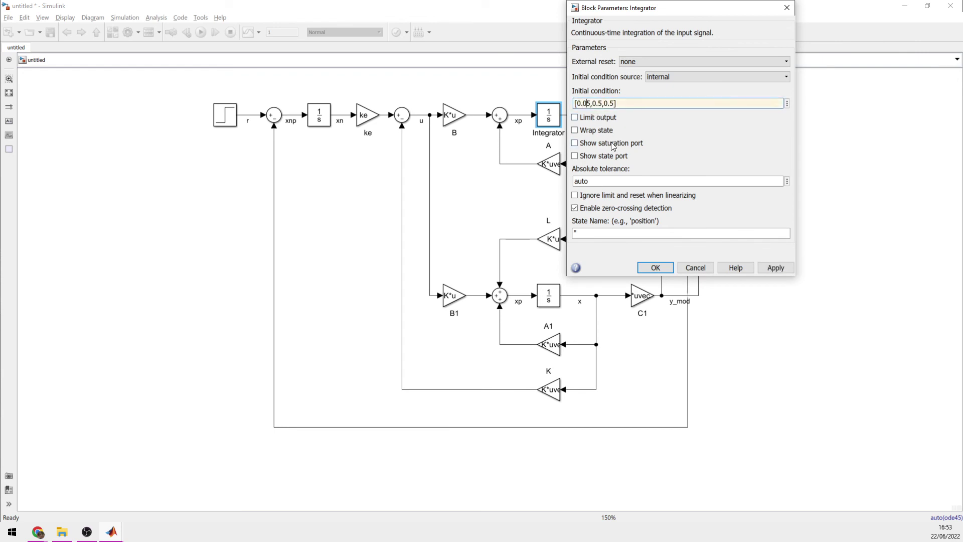
left_click(612, 103)
type("0")
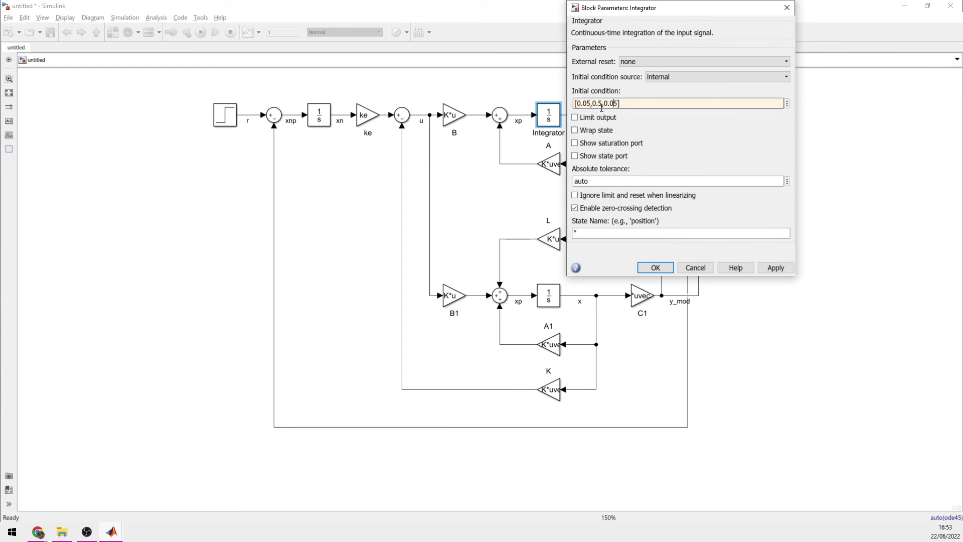
left_click(655, 268)
- Rerun the simulation with the smaller initial conditions, compare y and y_mod in the scope, and close it
left_click(201, 32)
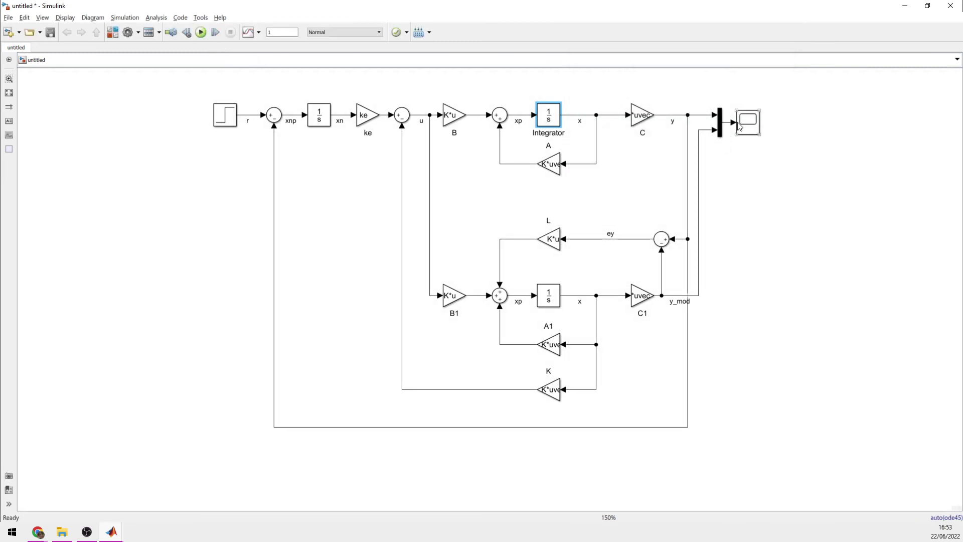
double_click(739, 125)
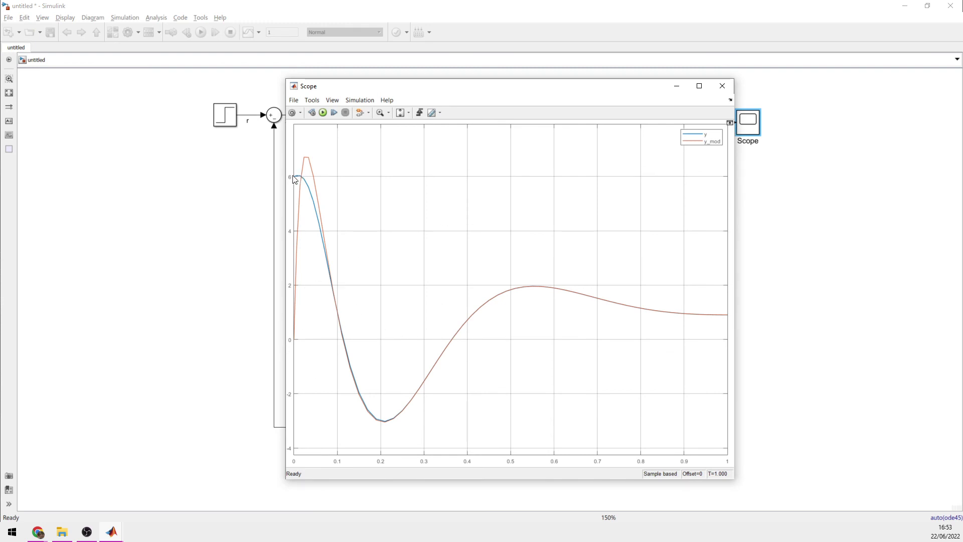
mouse_move(426, 91)
left_mouse_down()
mouse_move(426, 171)
mouse_move(415, 94)
left_mouse_up()
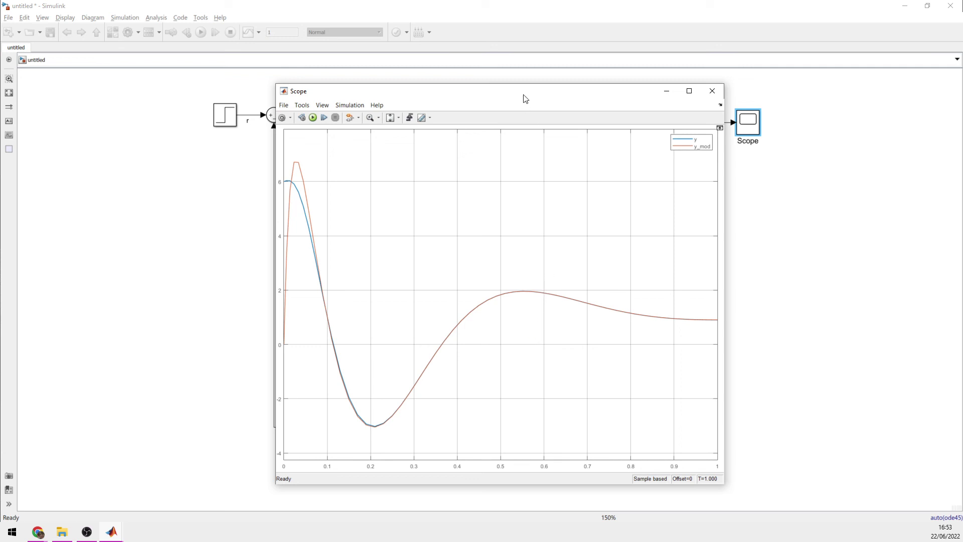
left_click_drag(522, 97, 385, 109)
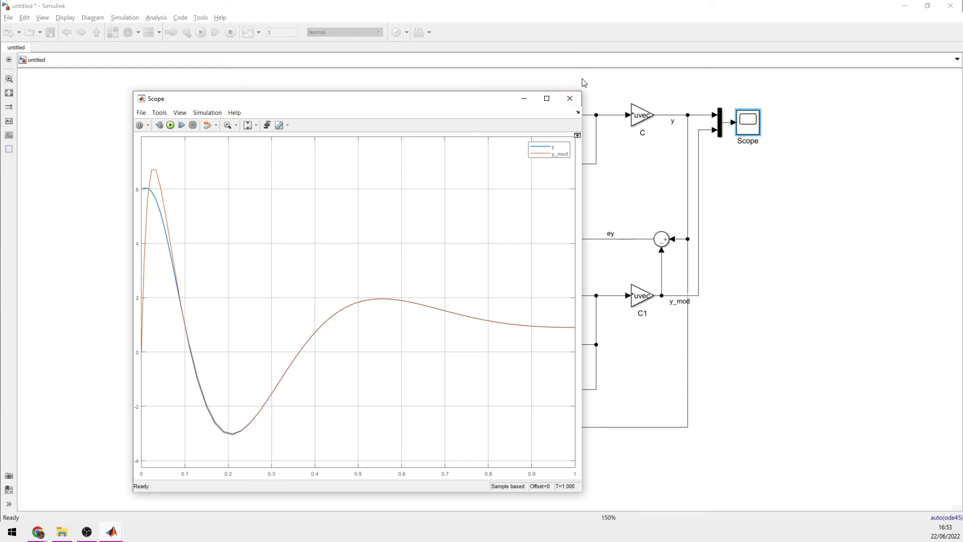
left_click(570, 99)
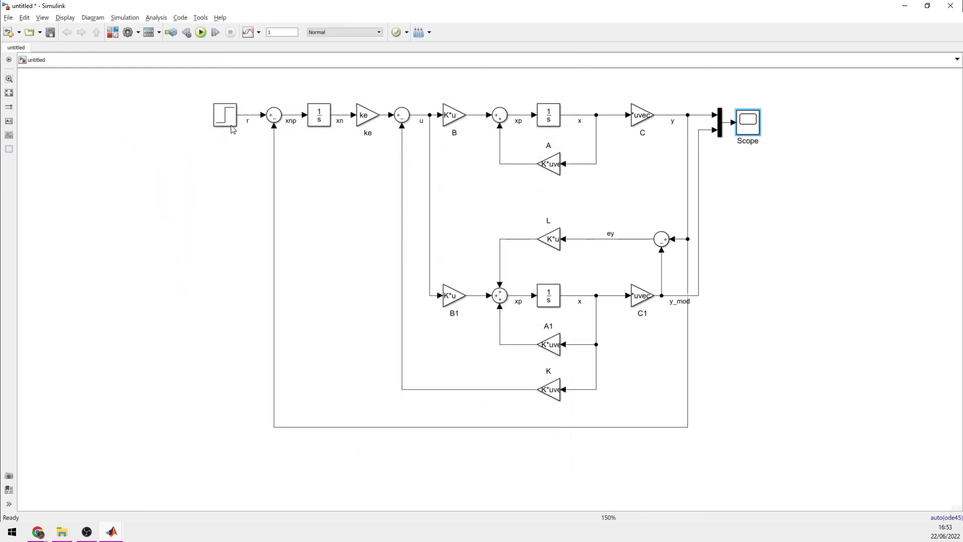
- Move the Step block away from the first summing junction, detach its r line, and place a new Sum block between them
left_click_drag(229, 121, 143, 115)
left_click_drag(262, 115, 194, 115)
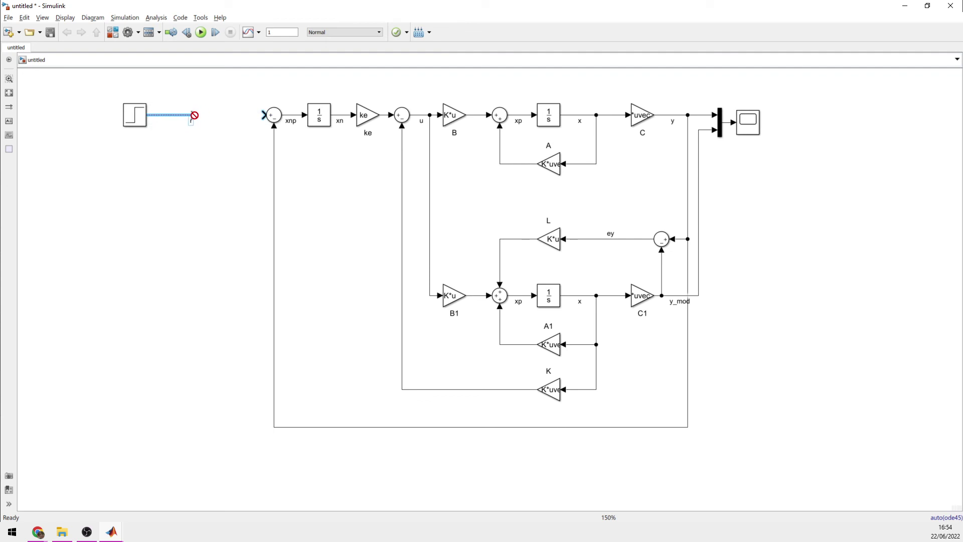
double_click(215, 144)
type("sum")
key("Return")
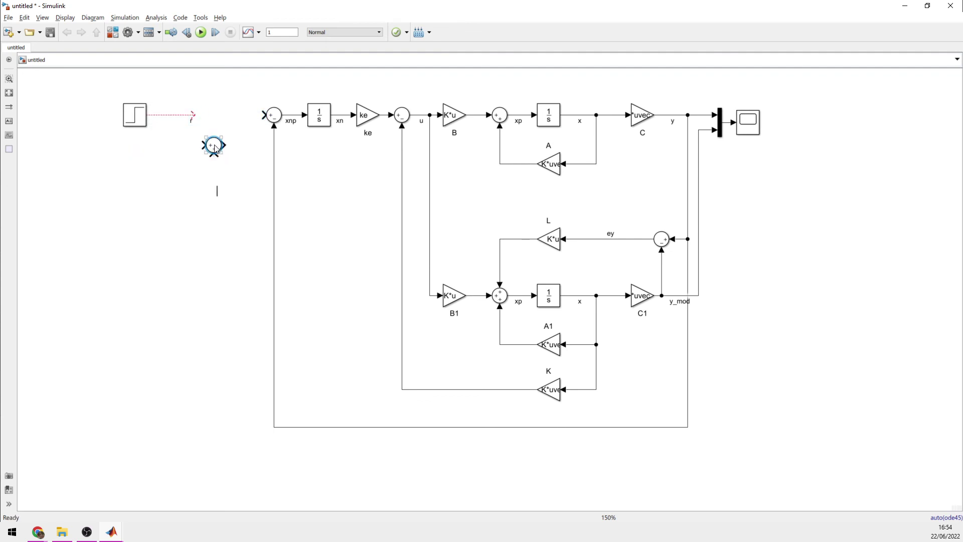
left_click_drag(214, 145, 226, 115)
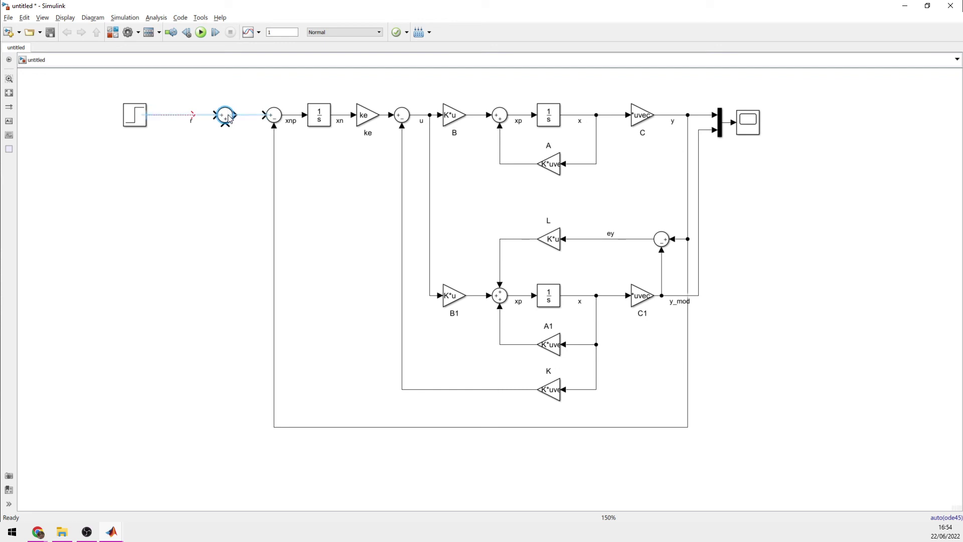
- Connect the Step block's r signal to the new Sum block's lower input and the Sum output to the first summing junction
left_click_drag(136, 119, 158, 152)
left_click_drag(217, 148, 225, 126)
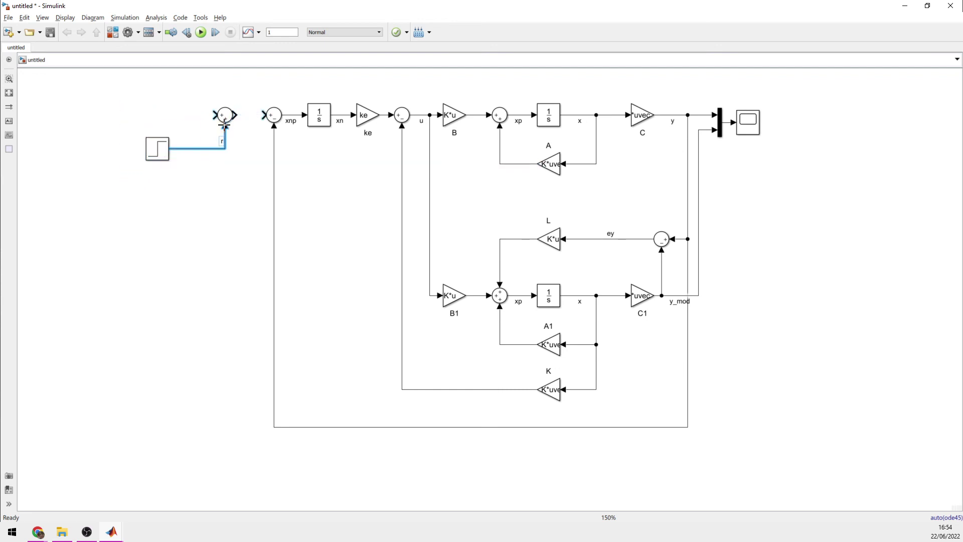
left_click(236, 114)
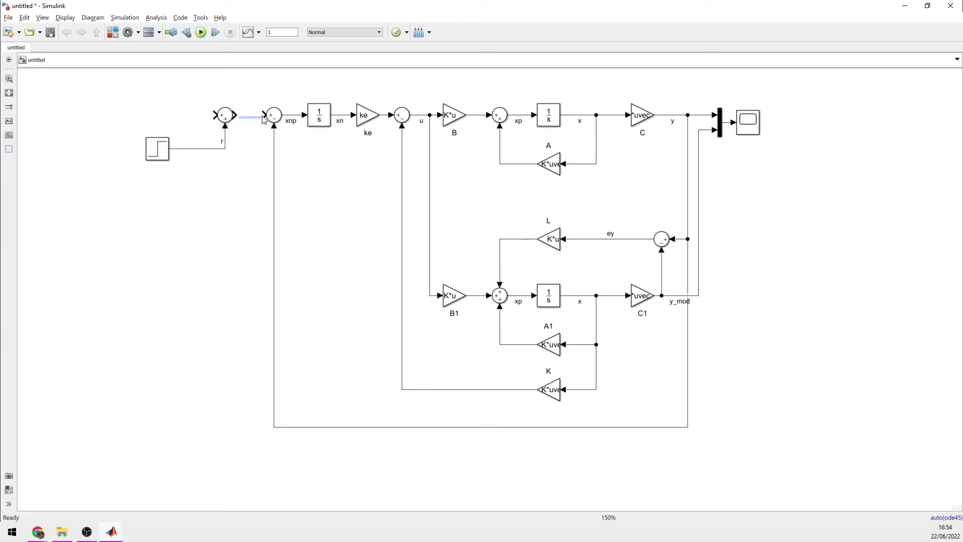
- Set the step time of the Step block feeding r to 2
double_click(158, 149)
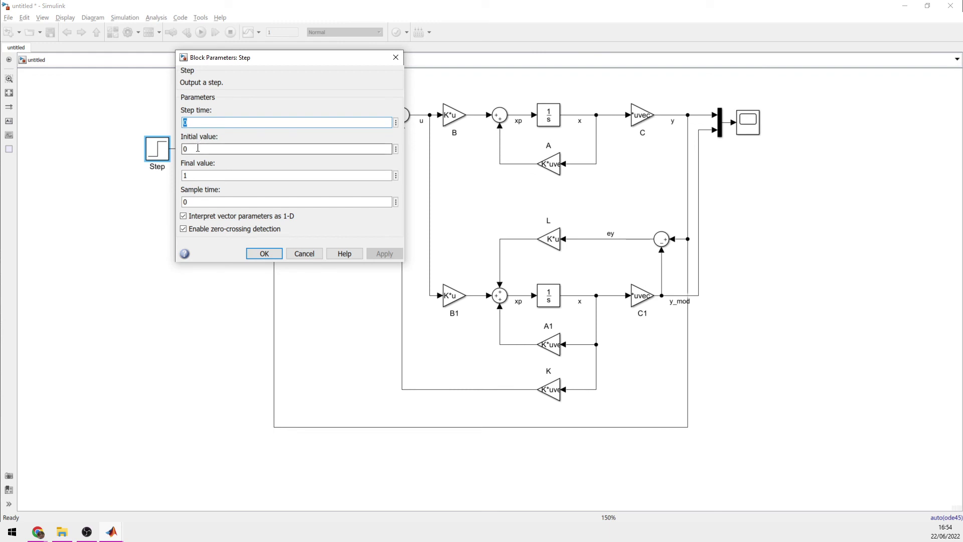
type("2")
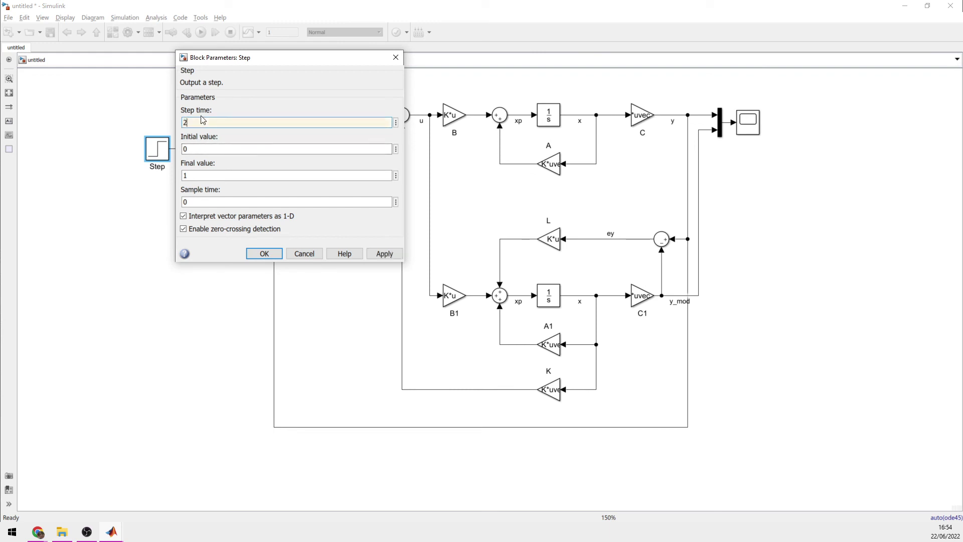
left_click(265, 254)
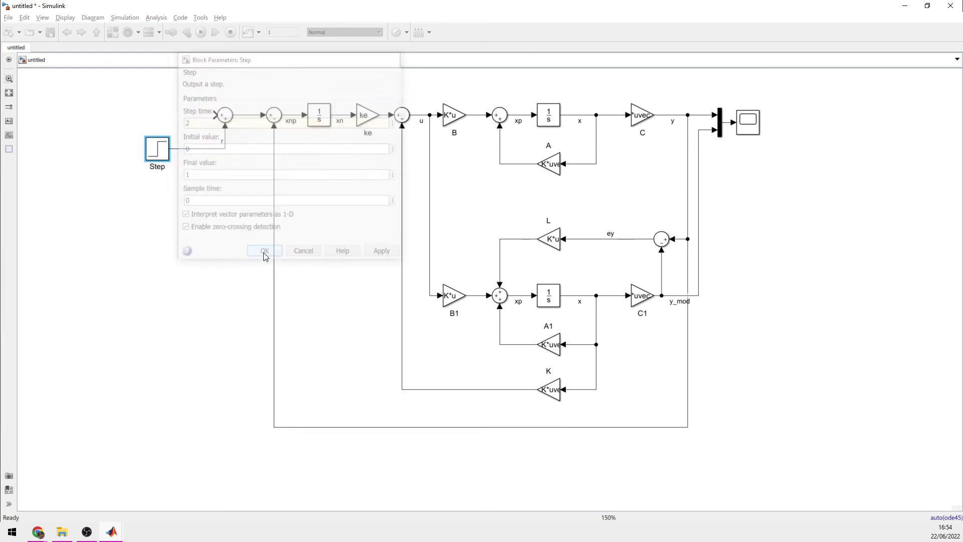
- Add a second Step block above the first, connect it to the new Sum block's free input, and label its signal zero
double_click(161, 118)
type("step")
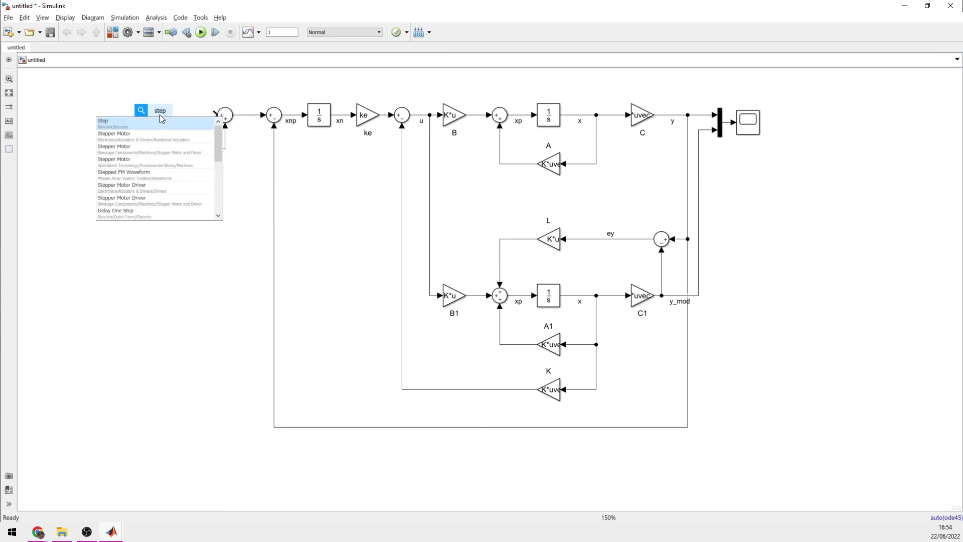
left_click(159, 120)
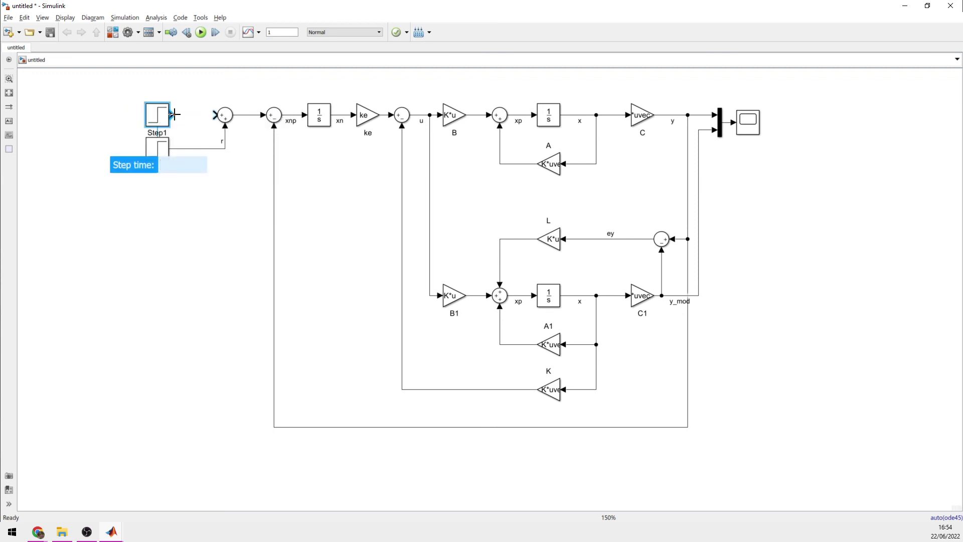
left_click(217, 114)
left_click(186, 116)
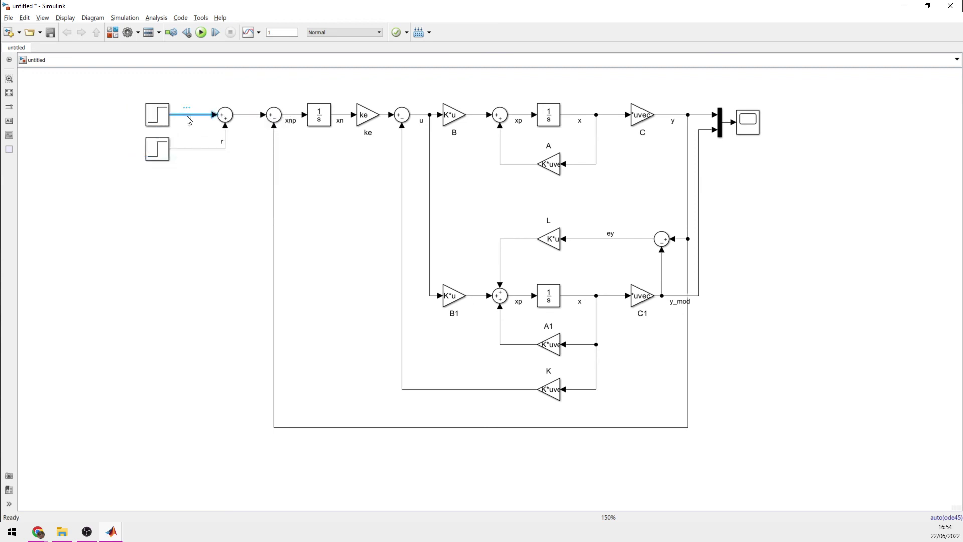
type("zero")
left_click(204, 100)
- Set the step time and final value of the zero signal's Step block to 0, and check the r Step block's parameters
double_click(154, 123)
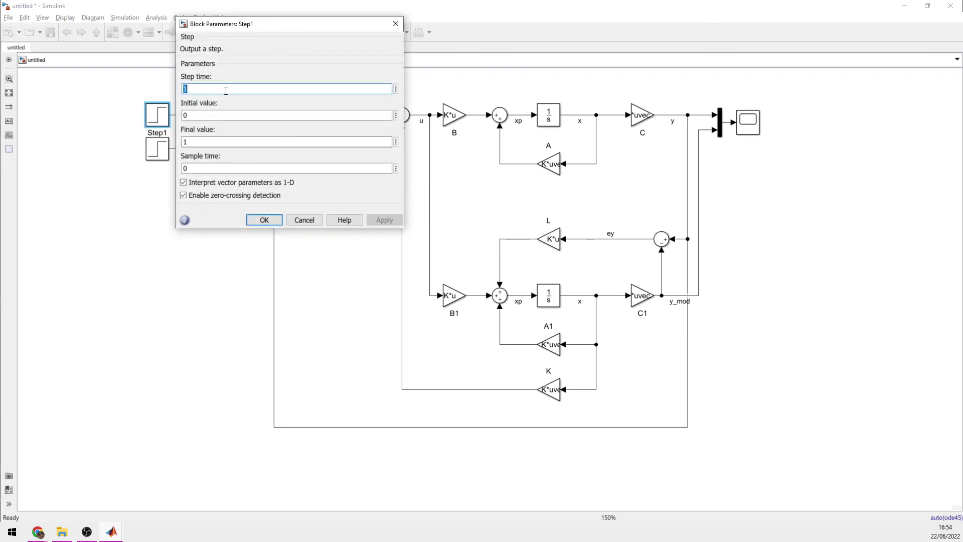
type("0")
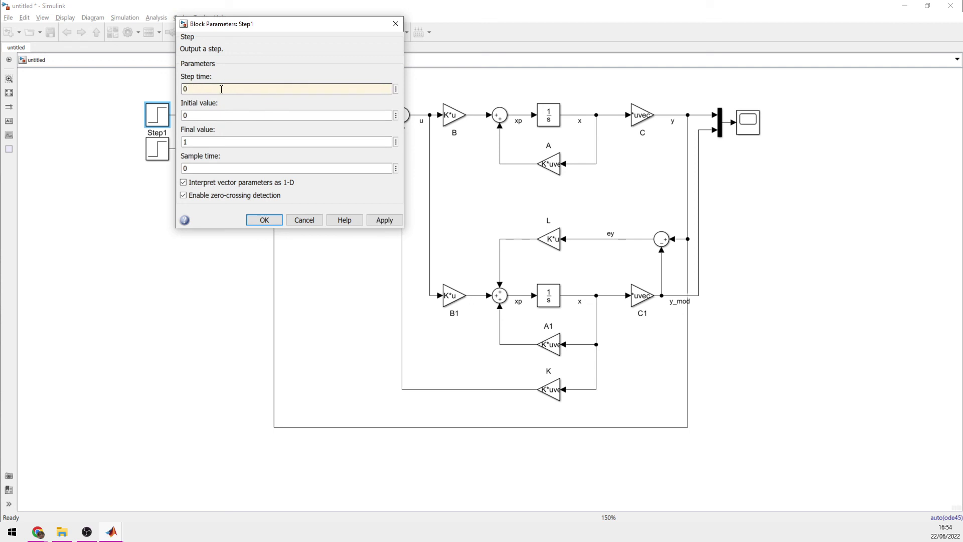
left_click(205, 142)
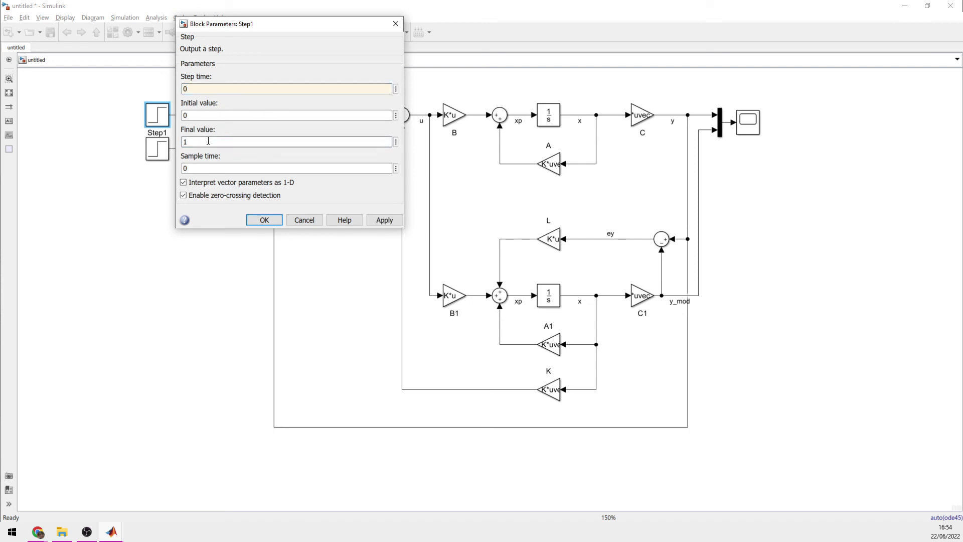
type("0")
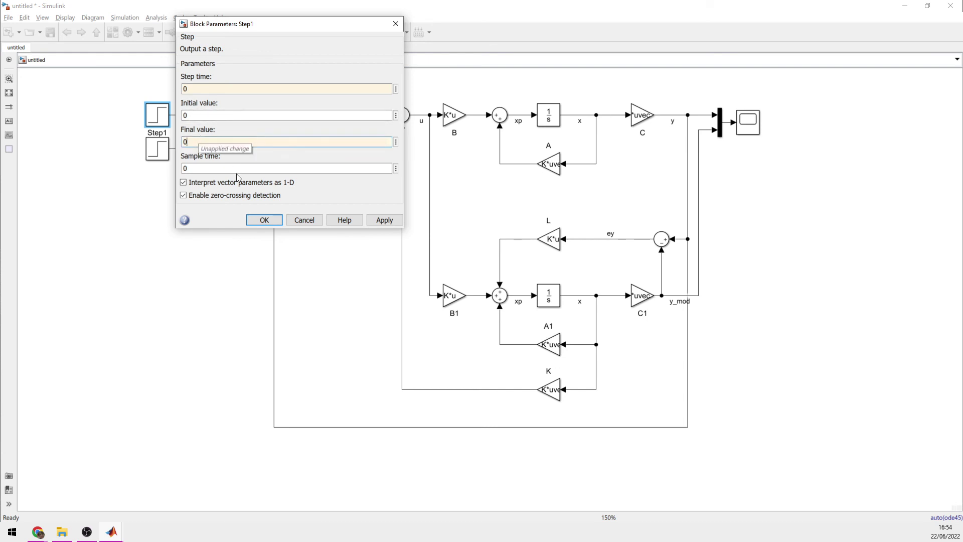
left_click(264, 220)
double_click(154, 151)
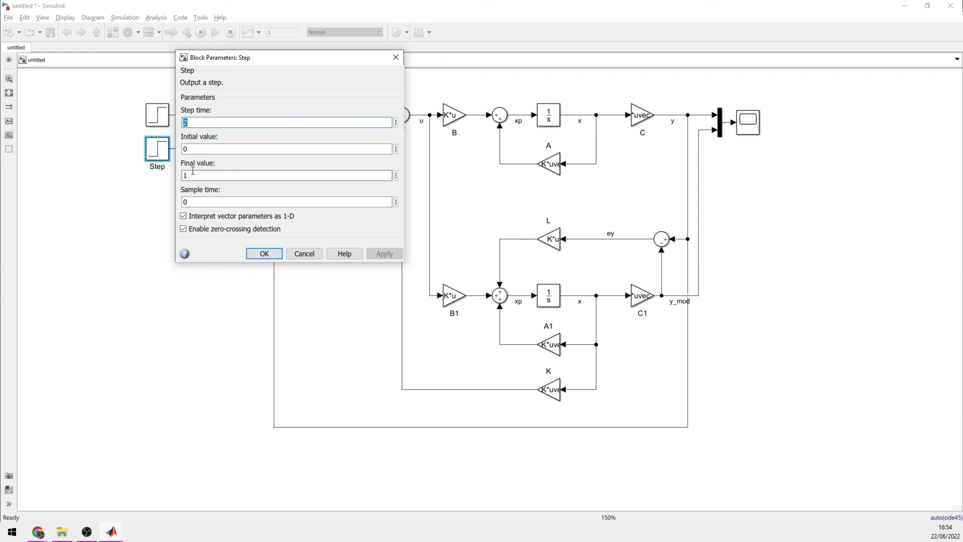
left_click(261, 253)
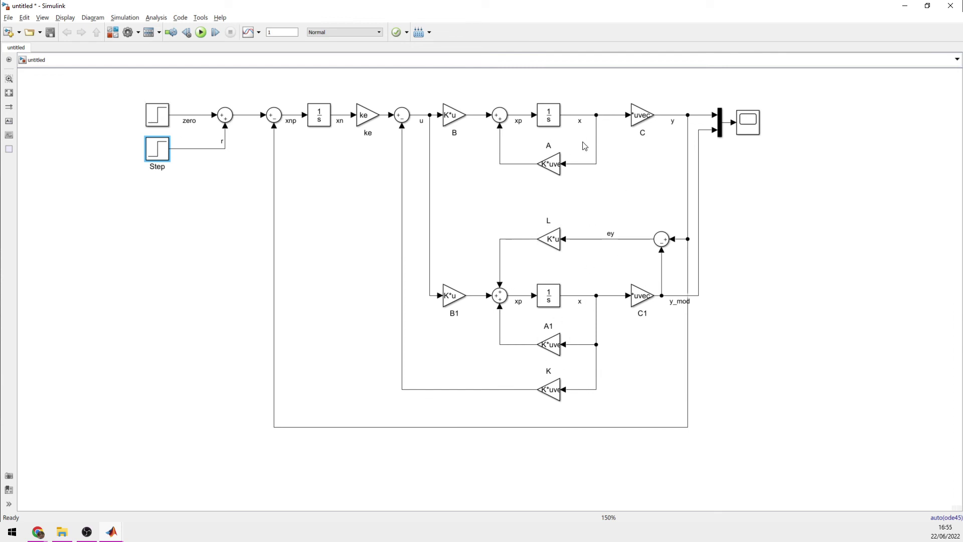
- Run the simulation with a stop time of 3 and open the scope showing y and y_mod
left_click(161, 164)
double_click(289, 32)
left_click(200, 33)
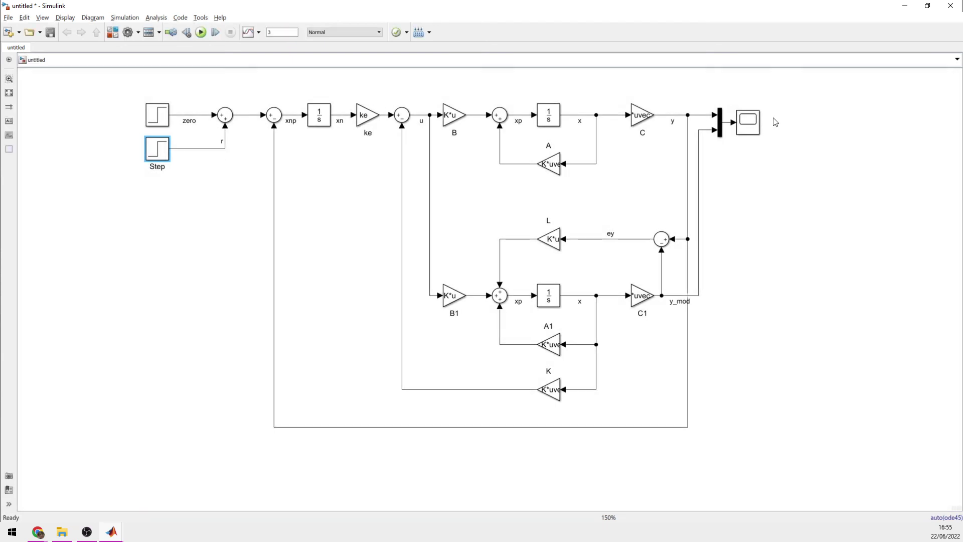
double_click(748, 122)
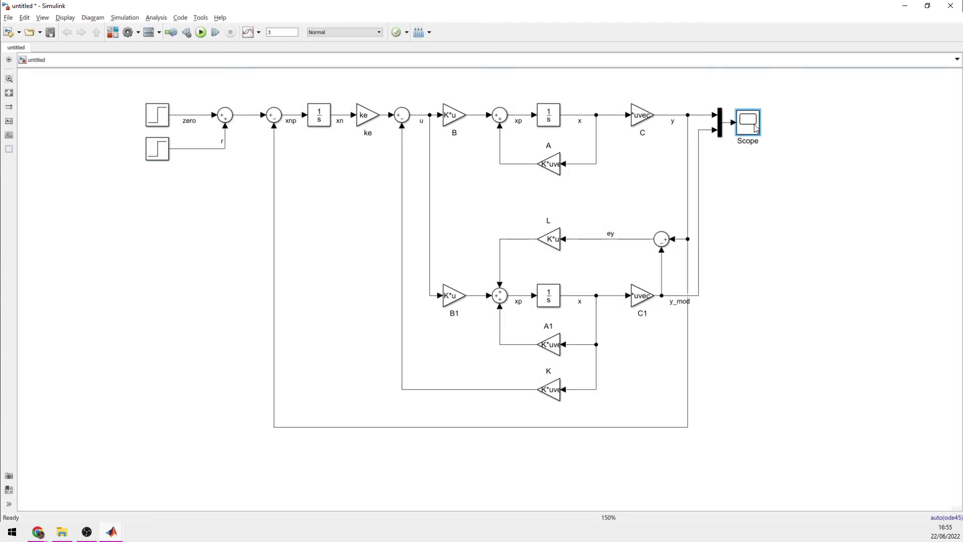
left_click_drag(462, 108, 555, 79)
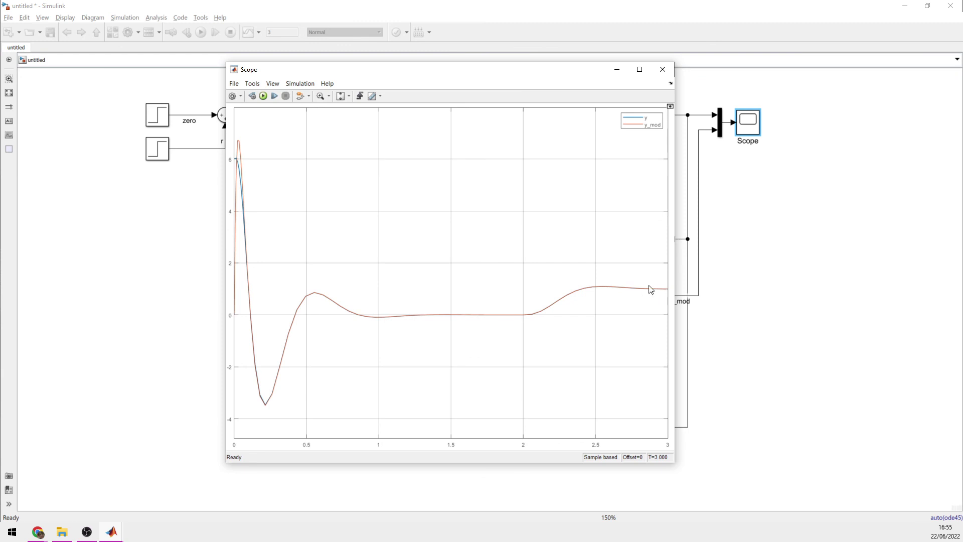
- Examine the y and y_mod curves up close around 2.5 s, restore the full plot, and return to the model
left_click(320, 96)
left_click_drag(576, 273, 611, 301)
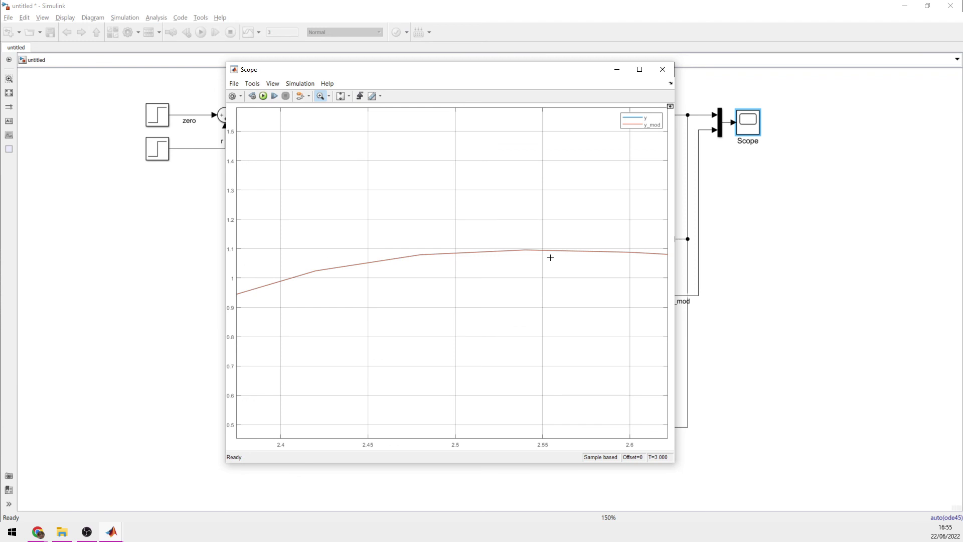
double_click(555, 273)
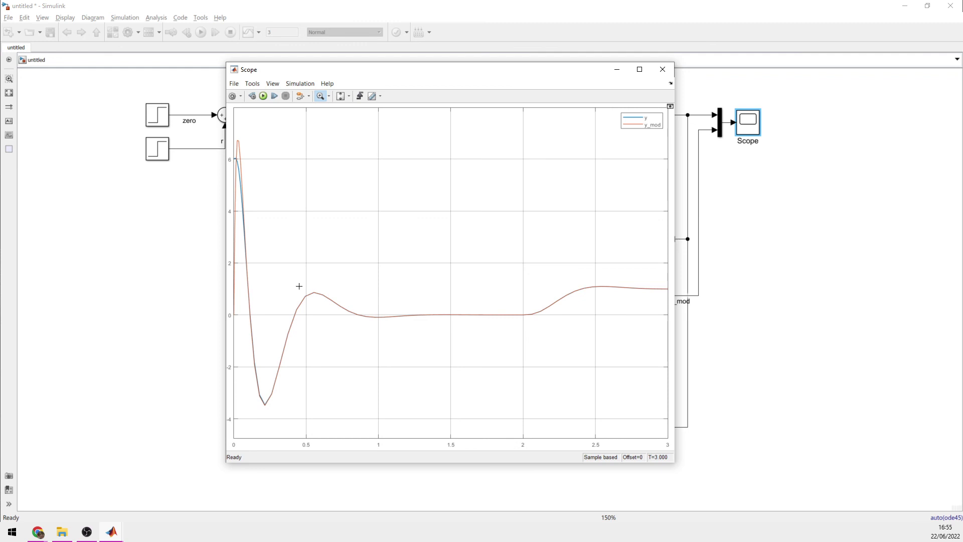
left_click(746, 271)
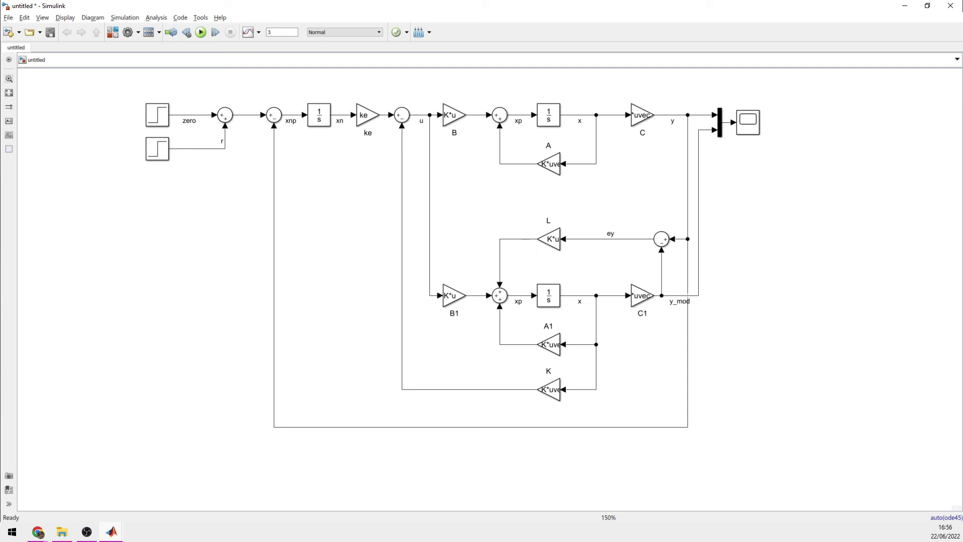
key("alt+Tab")
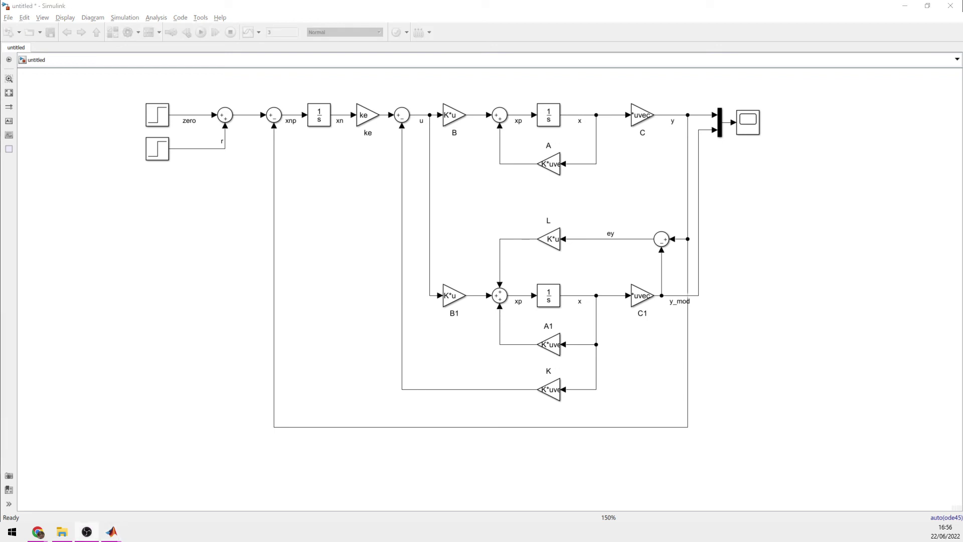